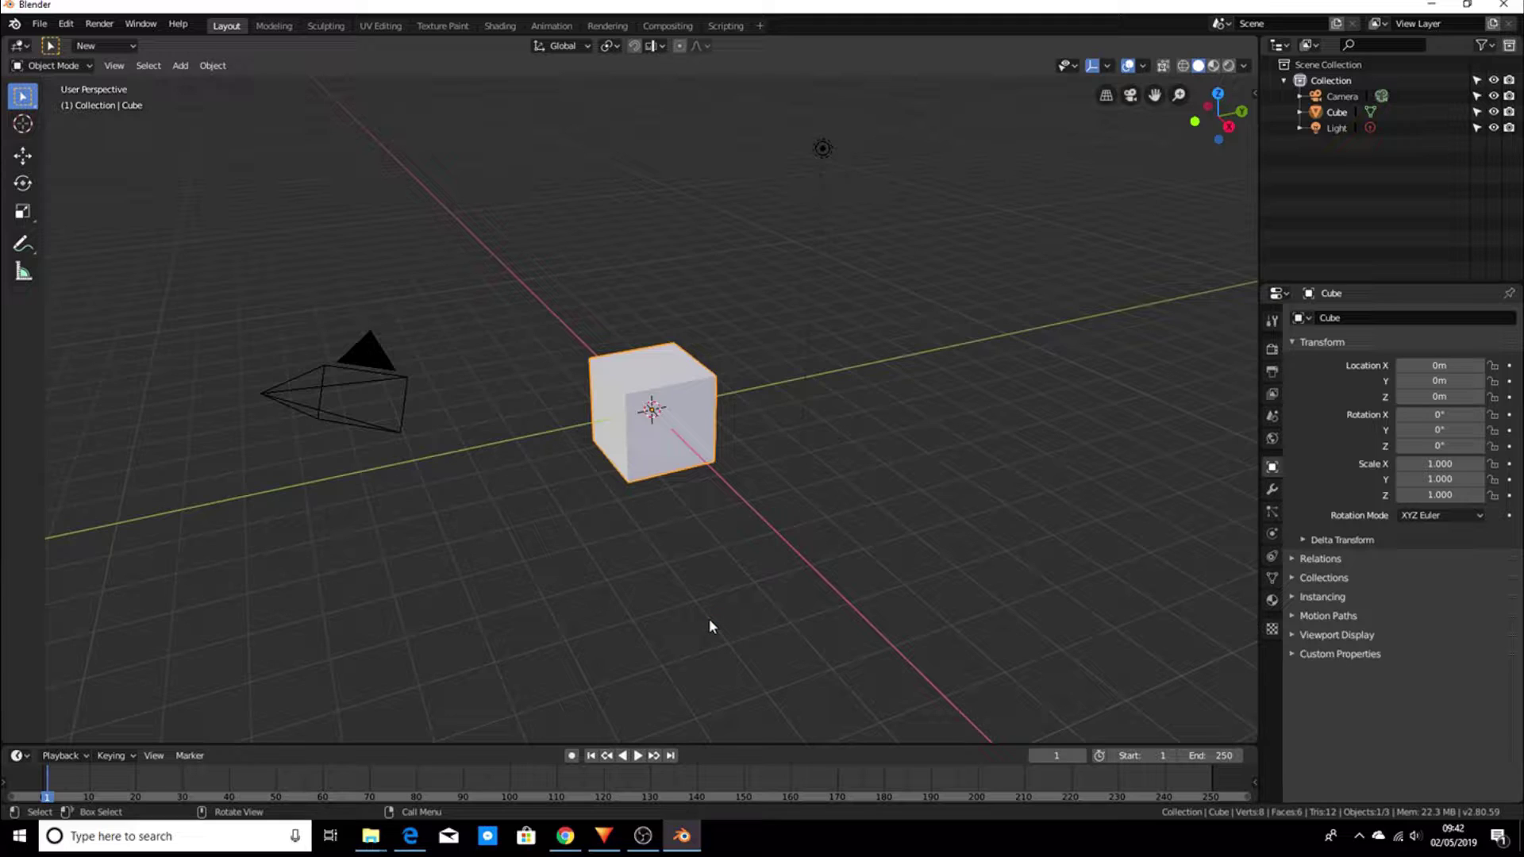
- Minimise Blender and bring the OBS window to the front
{"action": "left_click", "coordinate": [1432, 6]}
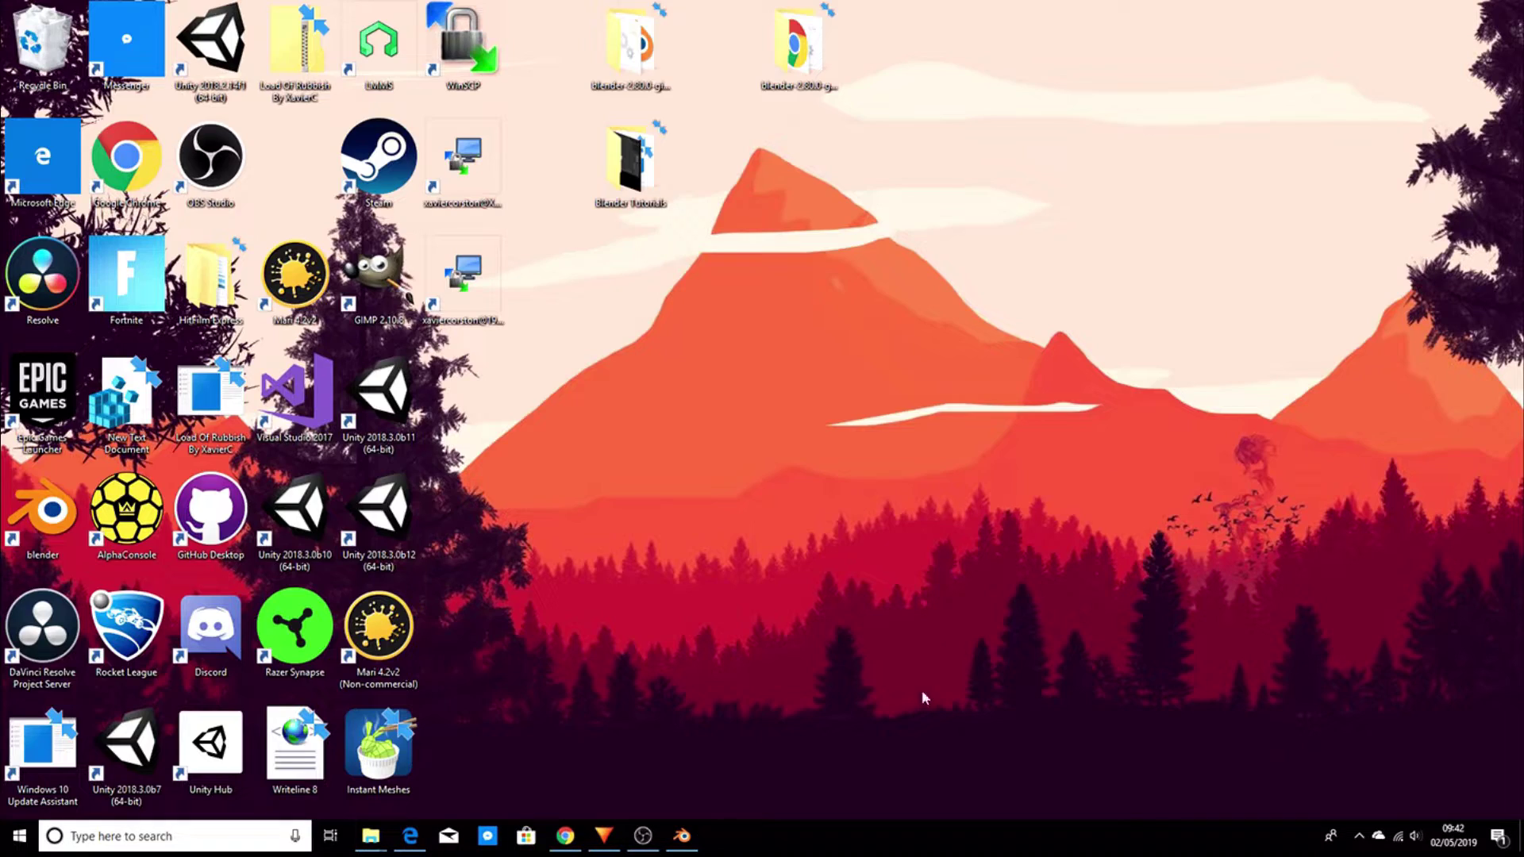
{"action": "mouse_move", "coordinate": [643, 836]}
{"action": "left_click", "coordinate": [631, 764]}
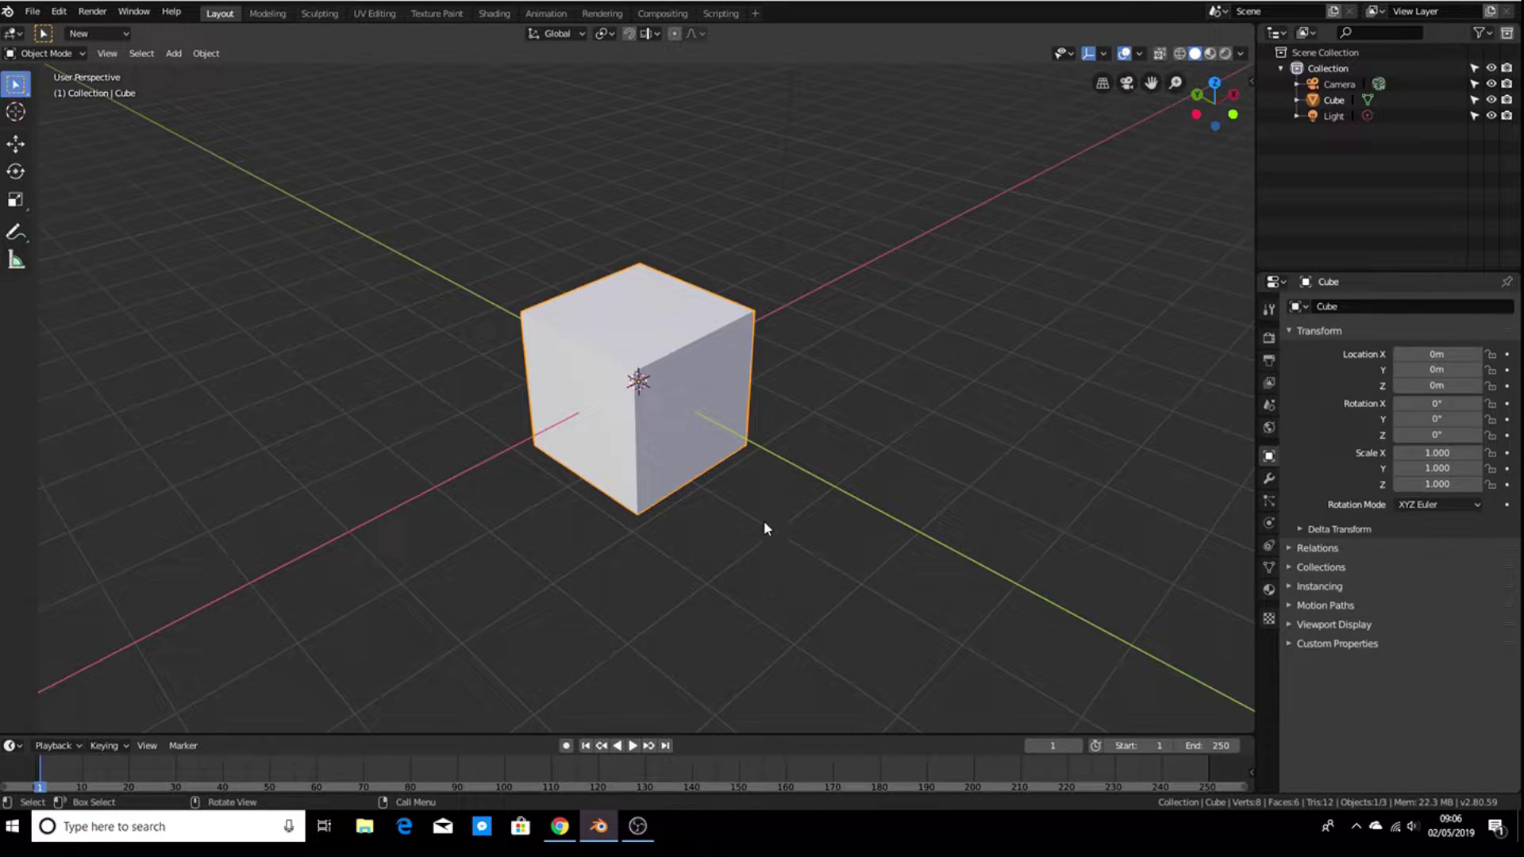
- In face mode, drop the cube's top face along Z into a thin slab, then select a side face
{"action": "middle_click_drag", "start_coordinate": [647, 416], "coordinate": [721, 459]}
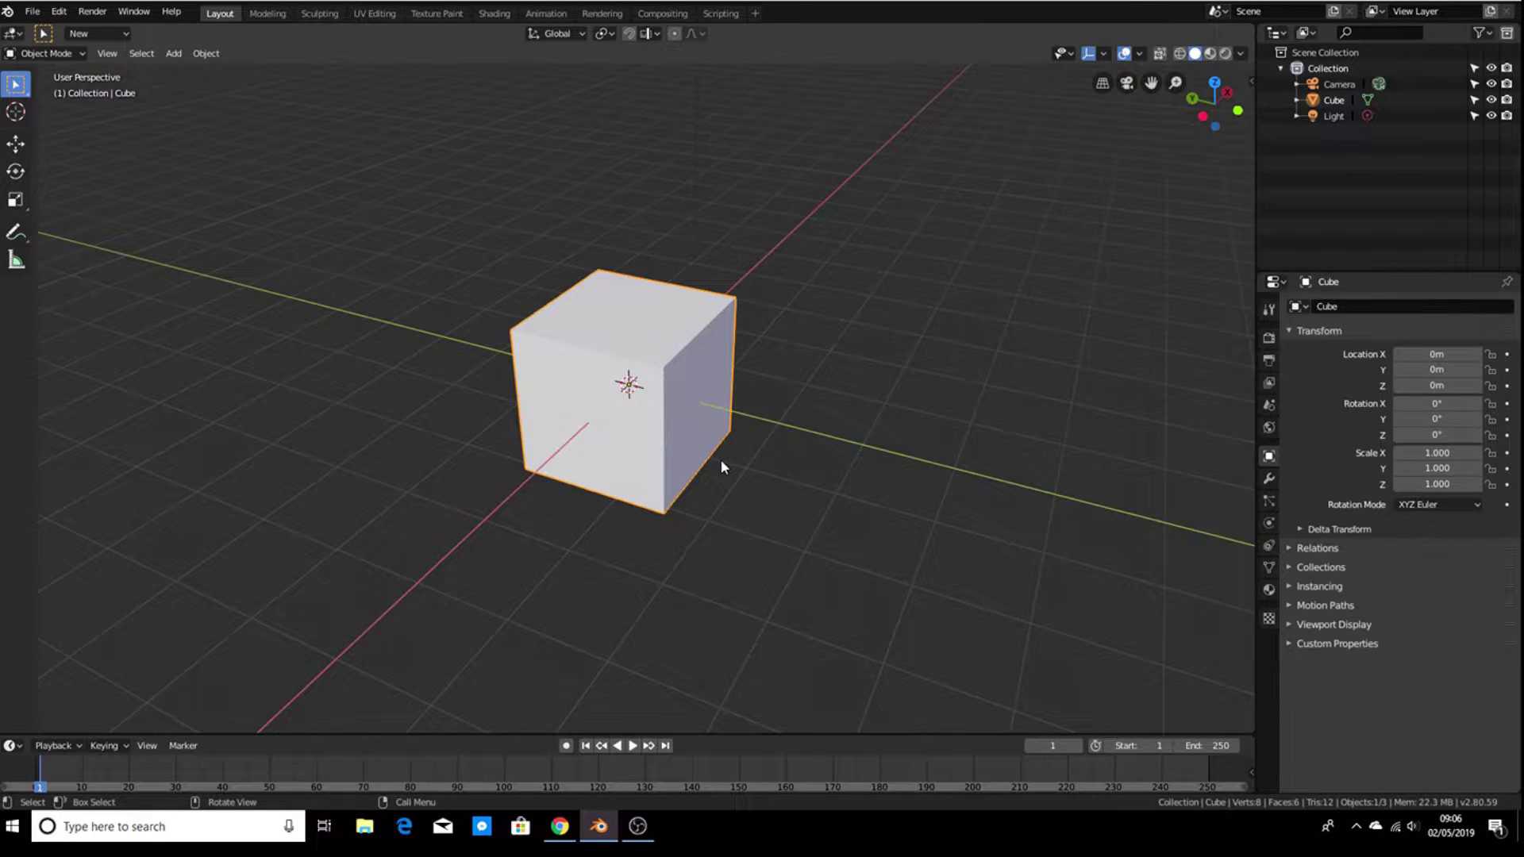
{"action": "key", "text": "Tab"}
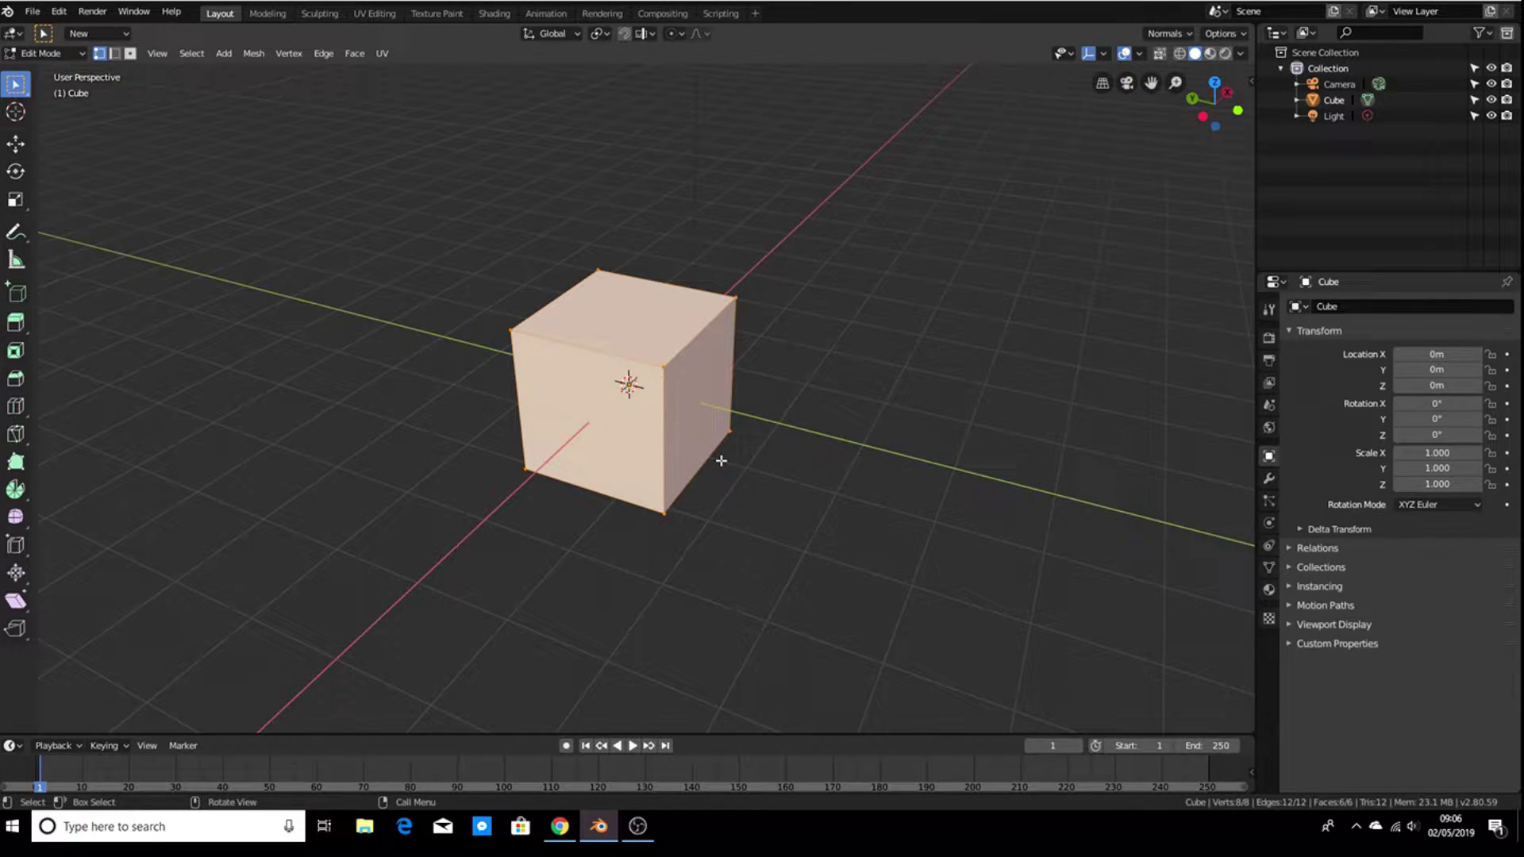
{"action": "key", "text": "3"}
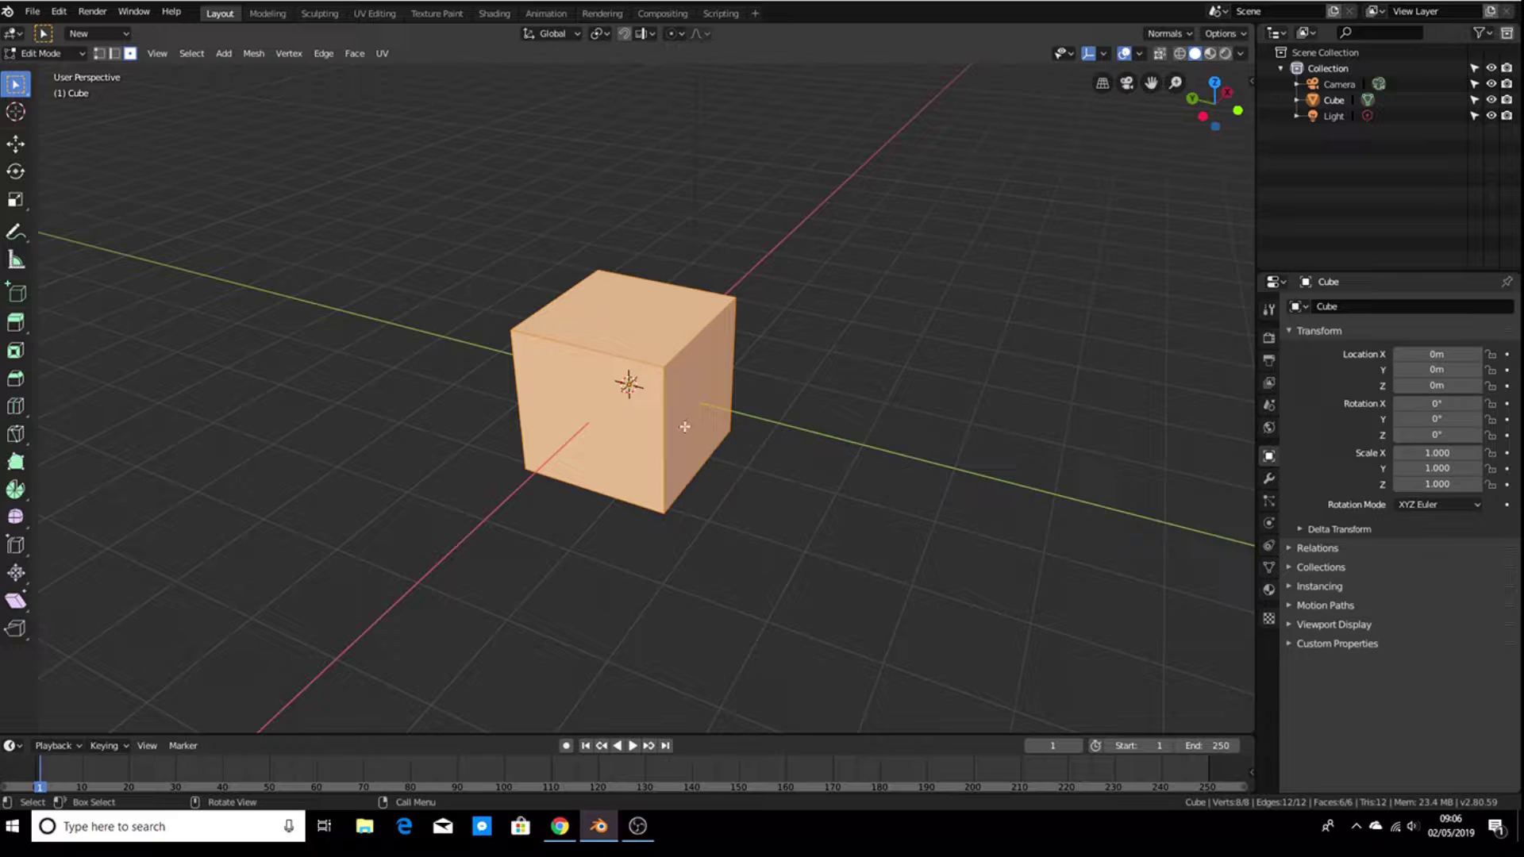
{"action": "left_click", "coordinate": [623, 347]}
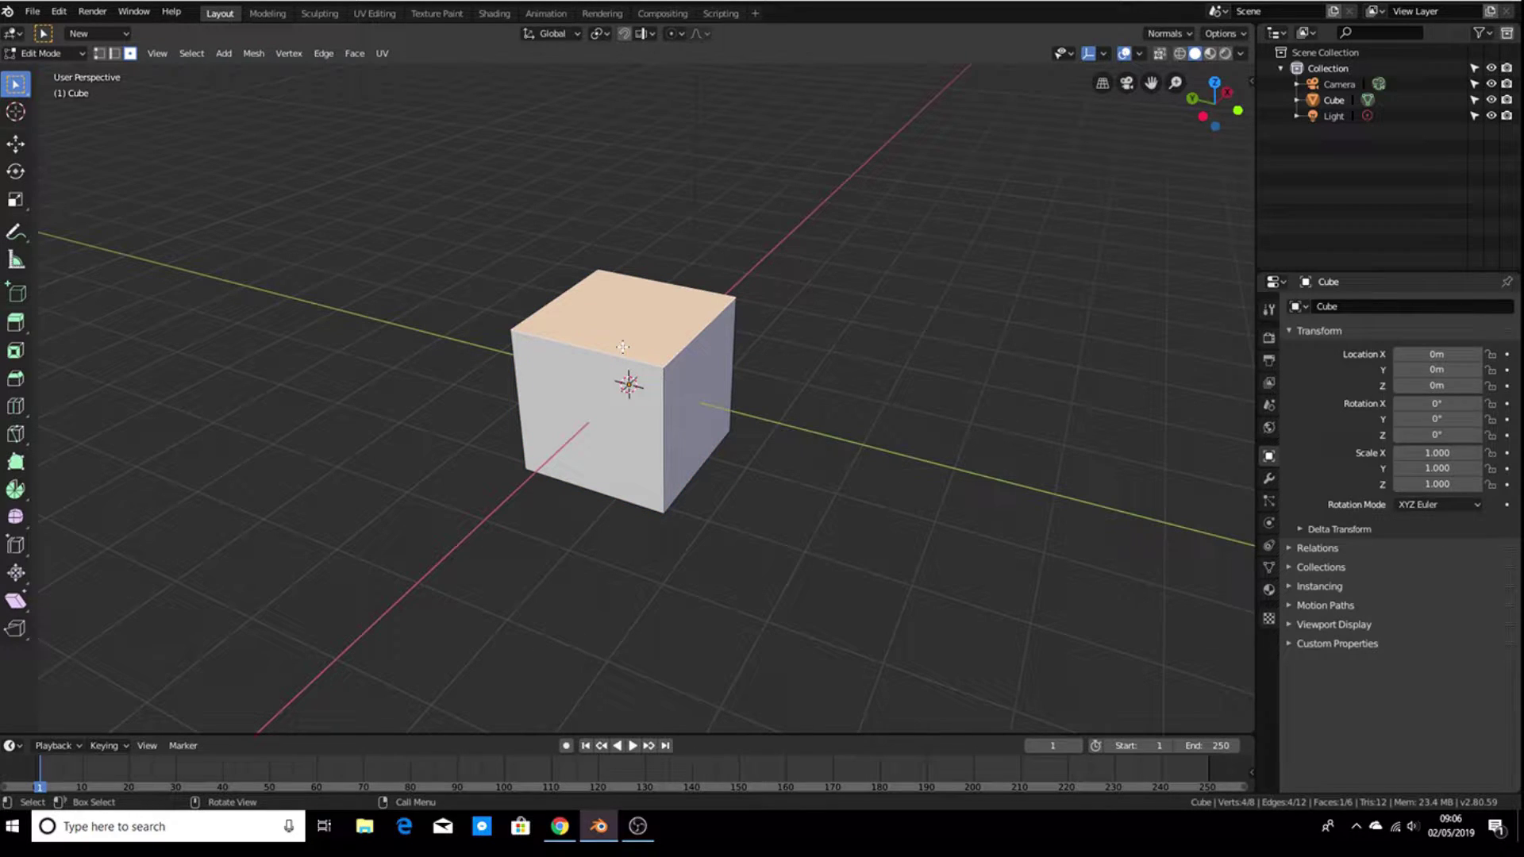
{"action": "key", "text": "g"}
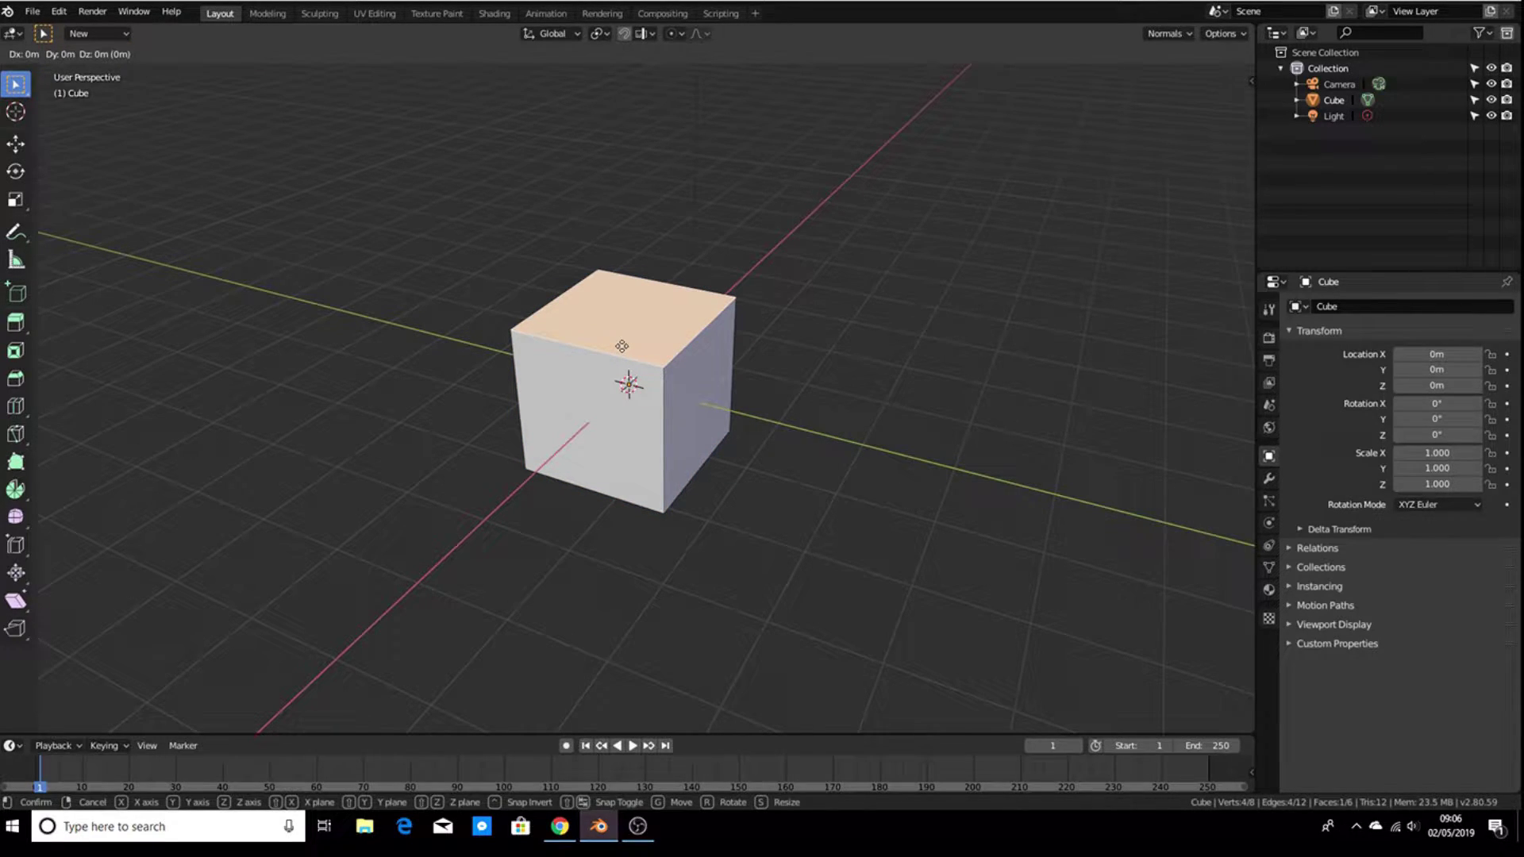
{"action": "key", "text": "z"}
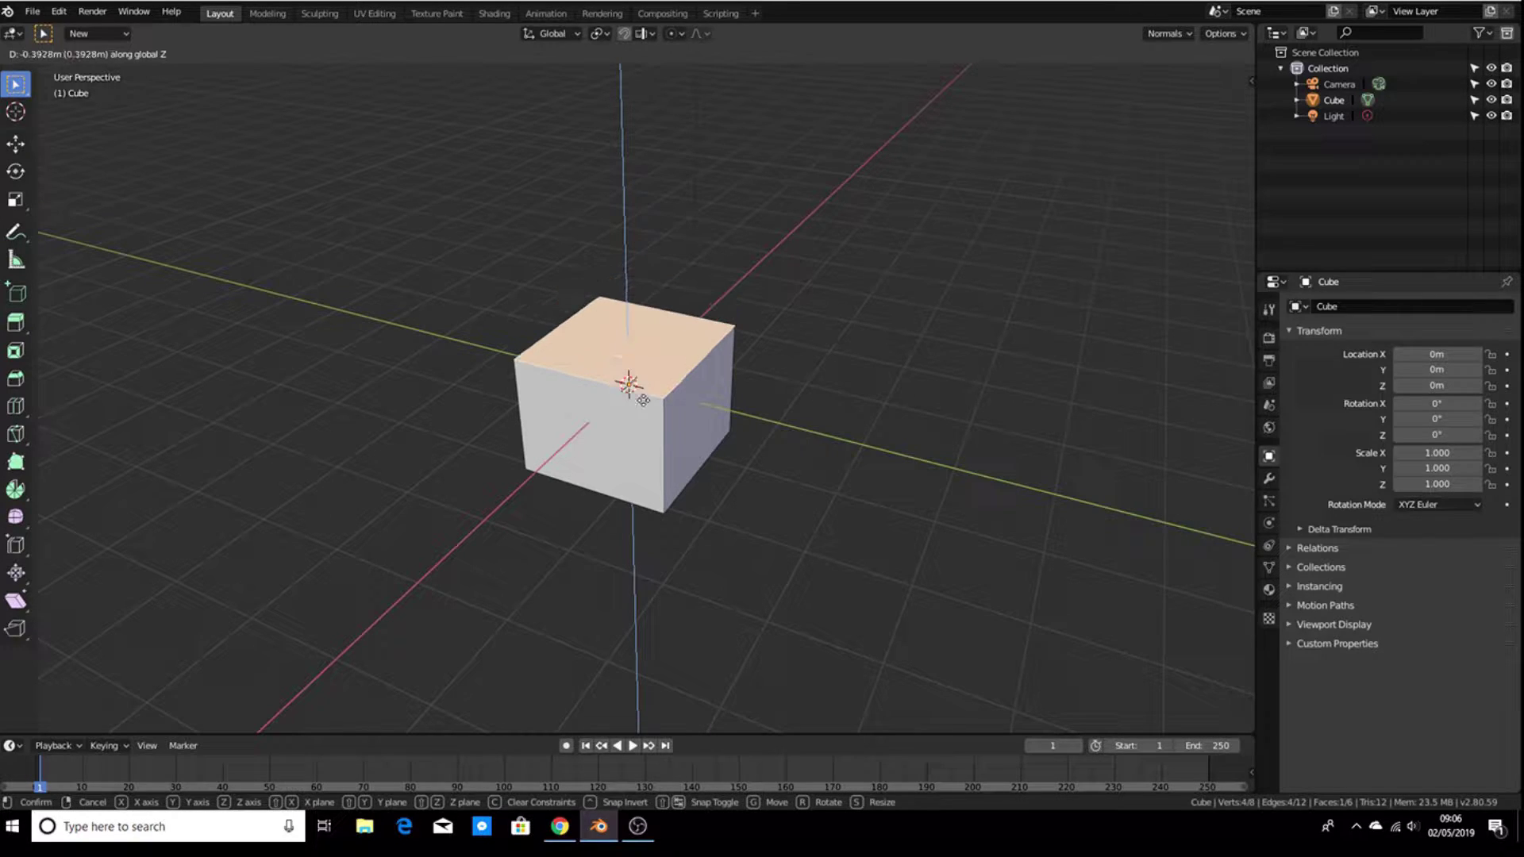
{"action": "left_click", "coordinate": [685, 460]}
{"action": "middle_click_drag", "start_coordinate": [686, 459], "coordinate": [790, 474]}
{"action": "left_click", "coordinate": [693, 470]}
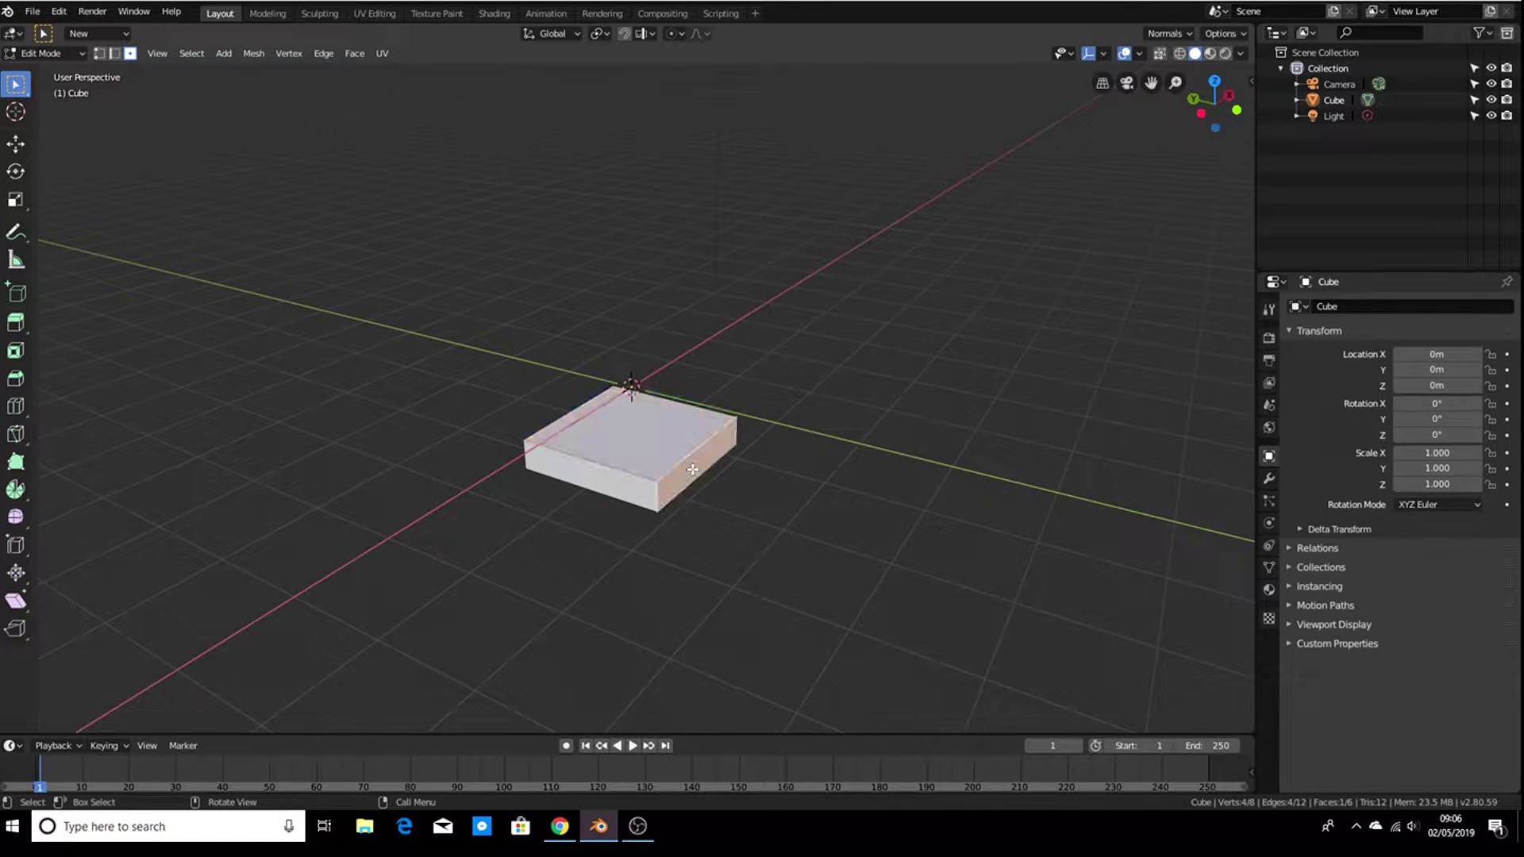
- Drag the selected side face outward along Y to stretch the slab
{"action": "middle_click_drag", "start_coordinate": [692, 470], "coordinate": [653, 526]}
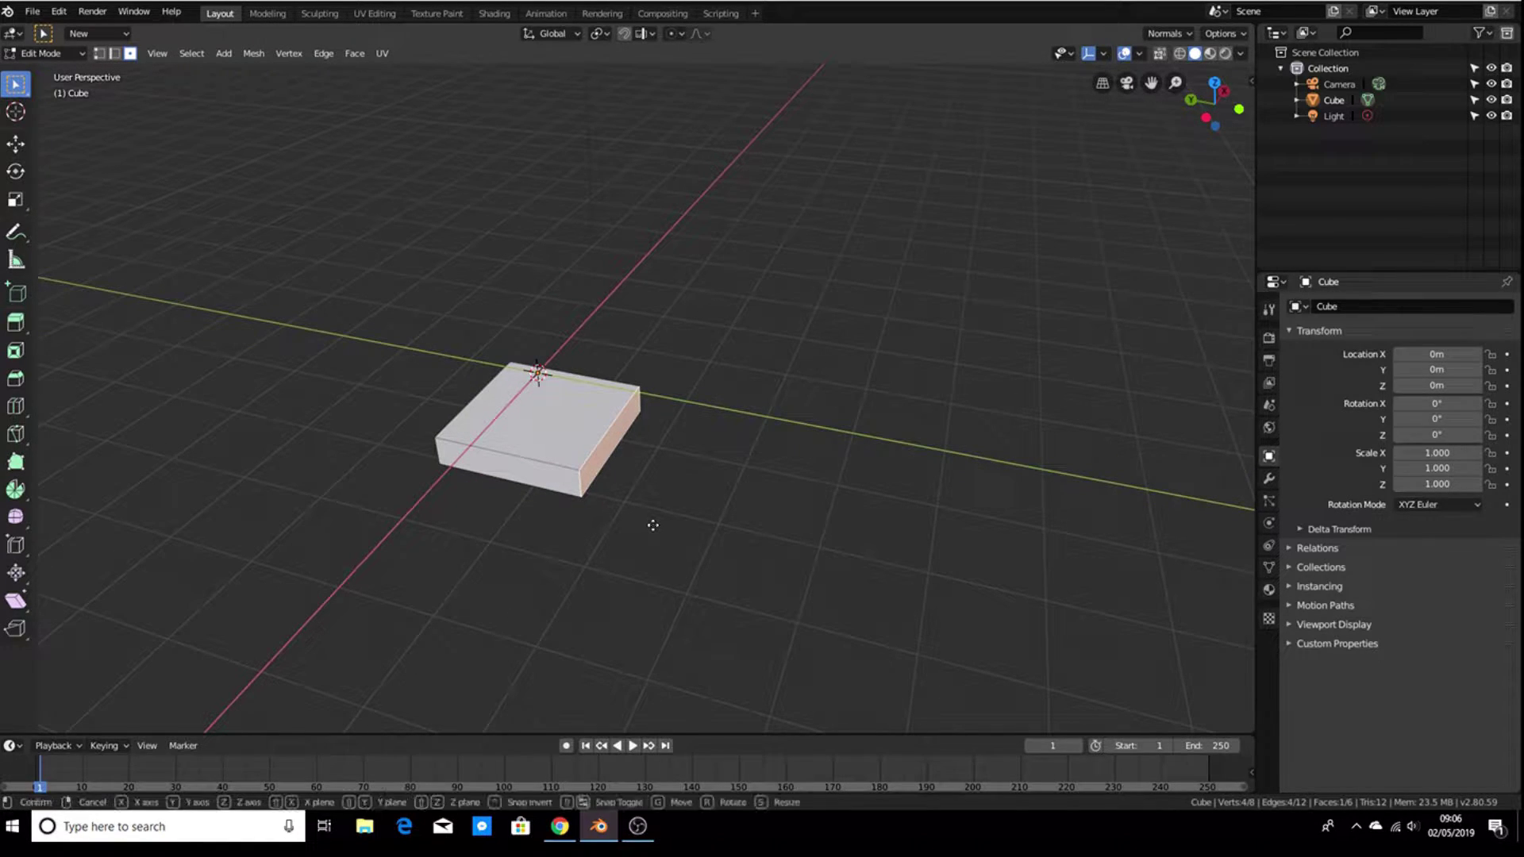
{"action": "key", "text": "g"}
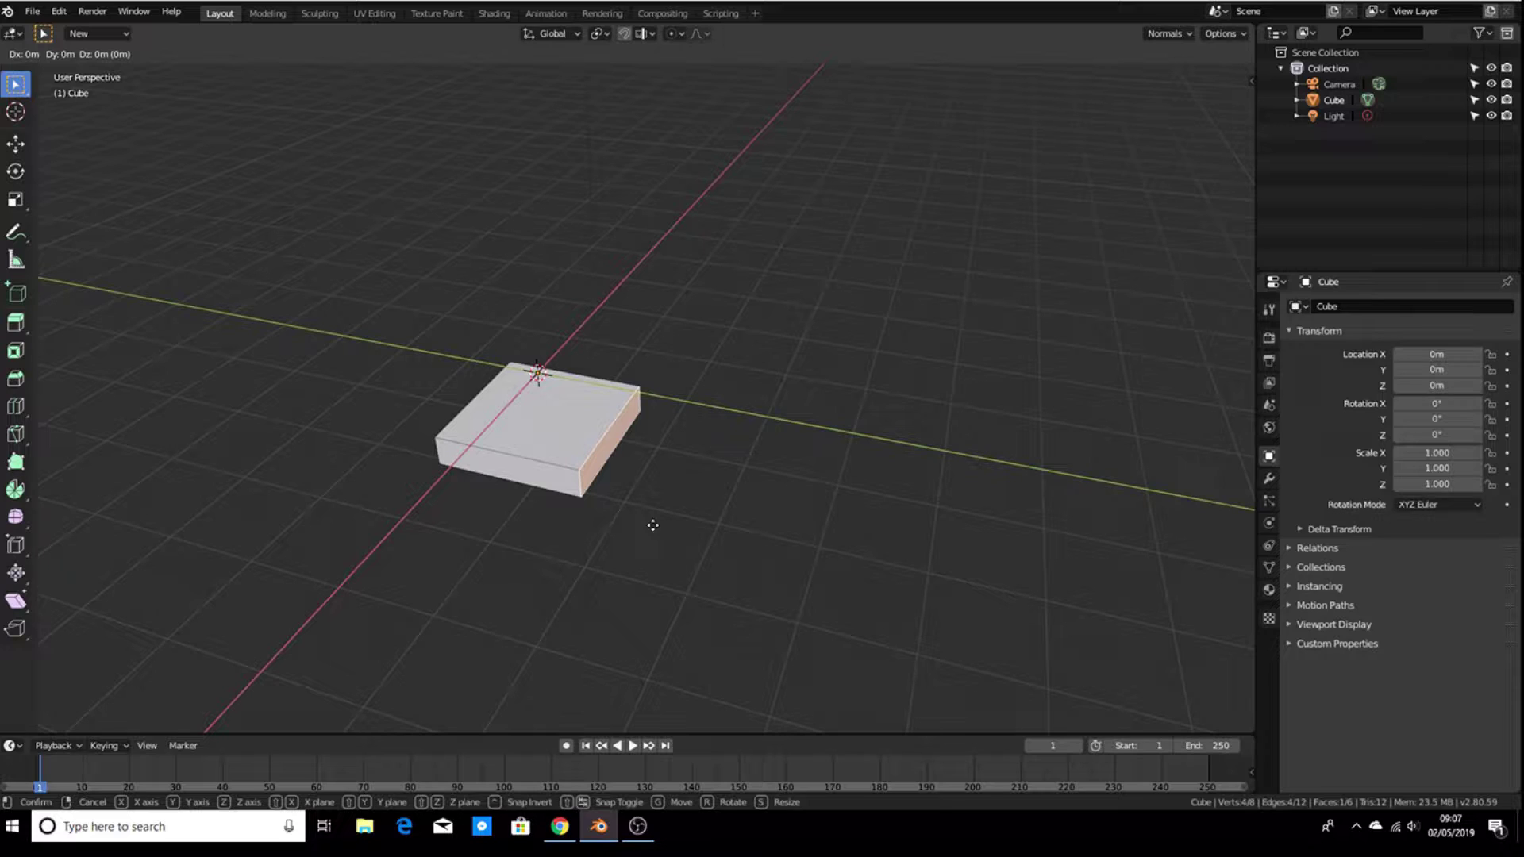
{"action": "key", "text": "y"}
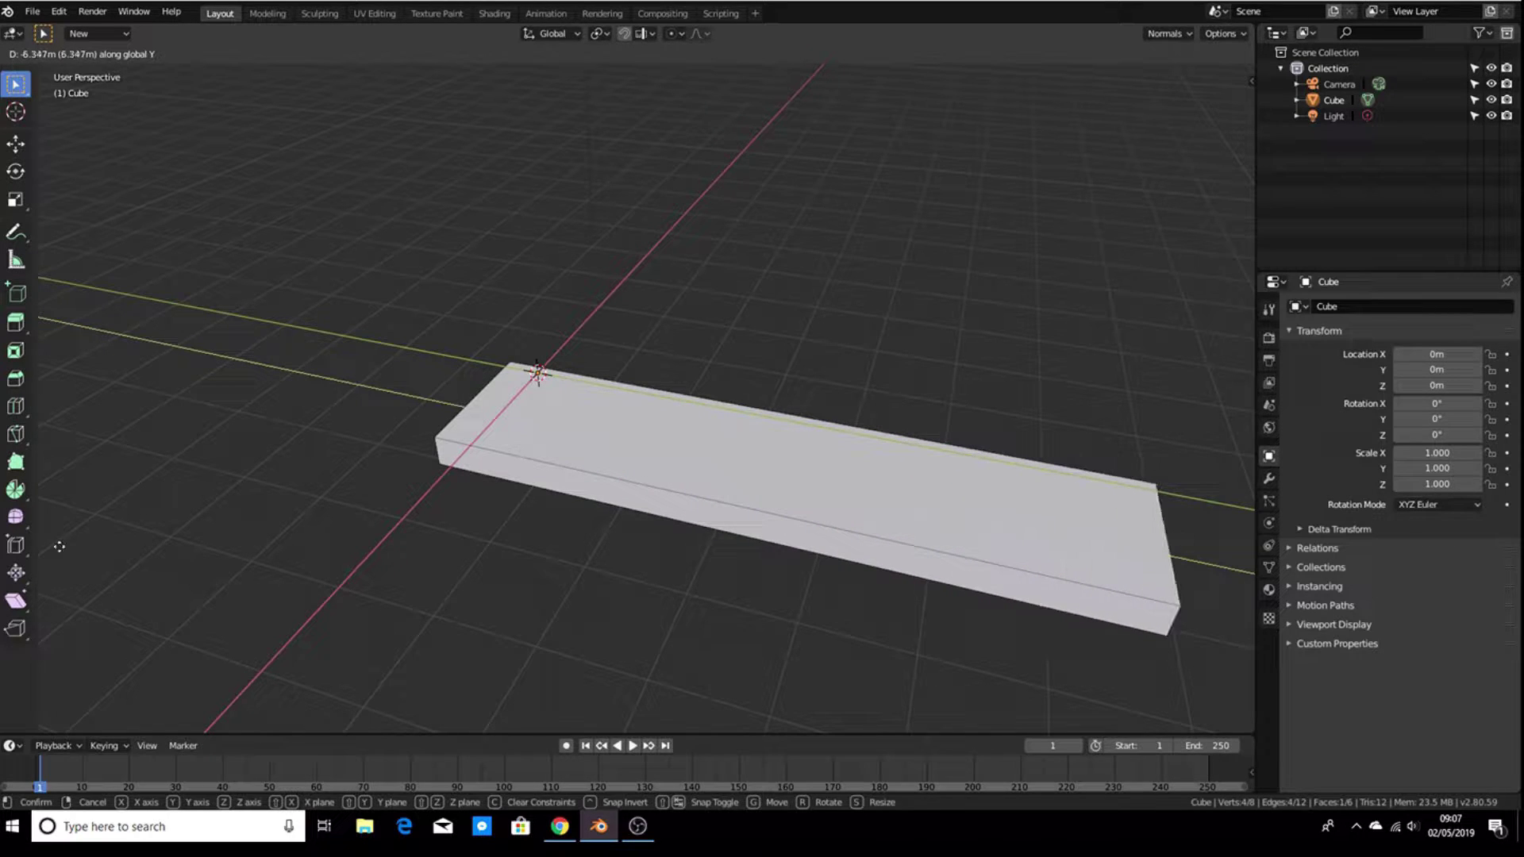
{"action": "left_click", "coordinate": [139, 548]}
{"action": "scroll", "coordinate": [574, 579], "scroll_direction": "down", "scroll_amount": 3}
{"action": "scroll", "coordinate": [575, 579], "scroll_direction": "up", "scroll_amount": 2}
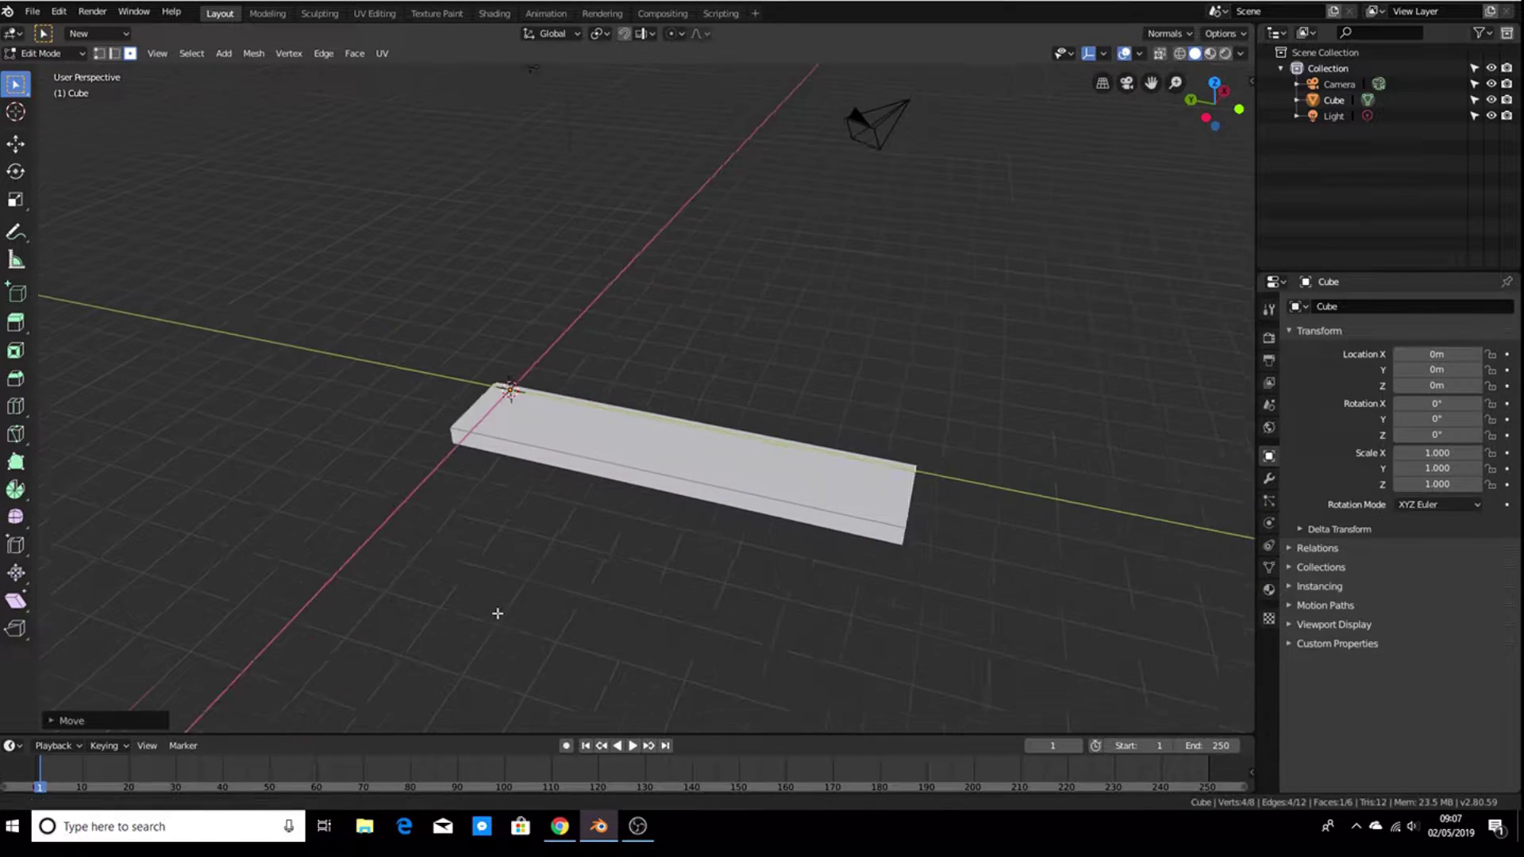
- Pull the end face further along Y to lengthen the plank, then view it from a flatter angle
{"action": "mouse_move", "coordinate": [495, 624]}
{"action": "middle_mouse_down"}
{"action": "mouse_move", "coordinate": [544, 667]}
{"action": "mouse_move", "coordinate": [510, 647]}
{"action": "middle_mouse_up"}
{"action": "key", "text": "g"}
{"action": "key", "text": "y"}
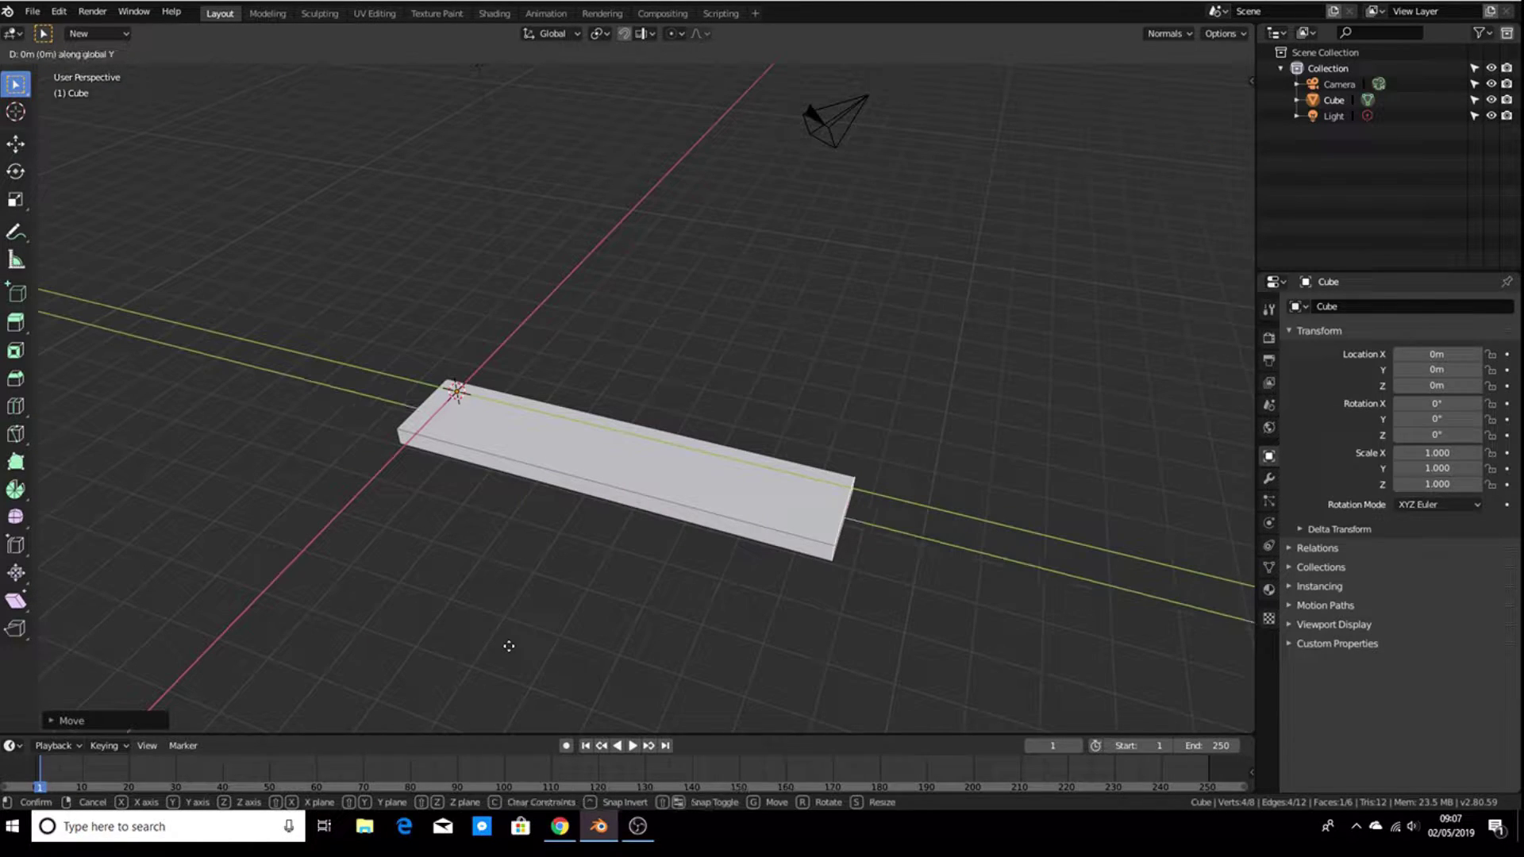
{"action": "left_click", "coordinate": [576, 663]}
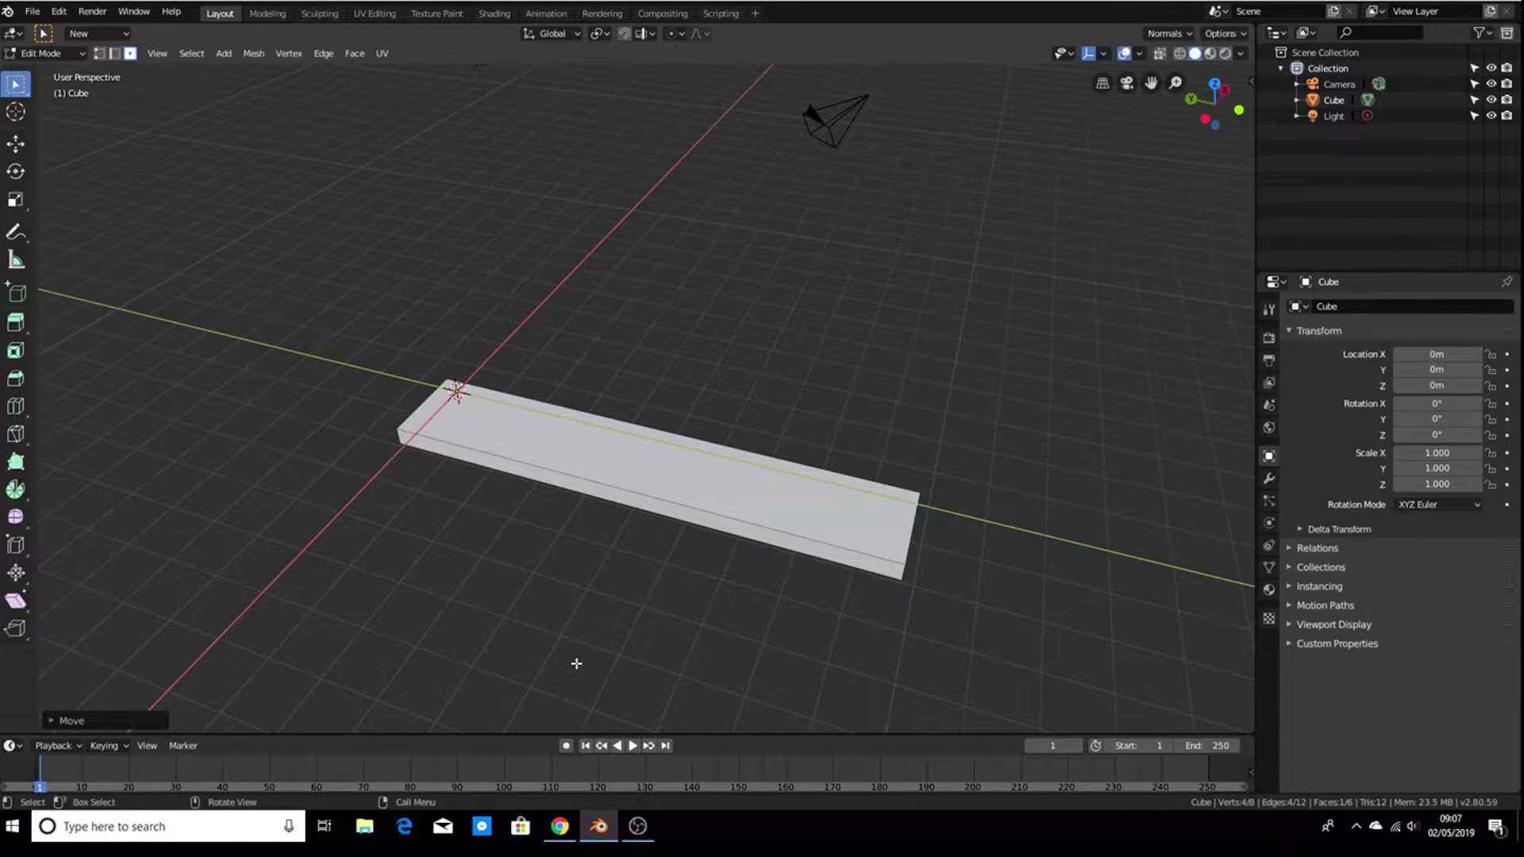
{"action": "middle_click_drag", "start_coordinate": [676, 627], "coordinate": [657, 612]}
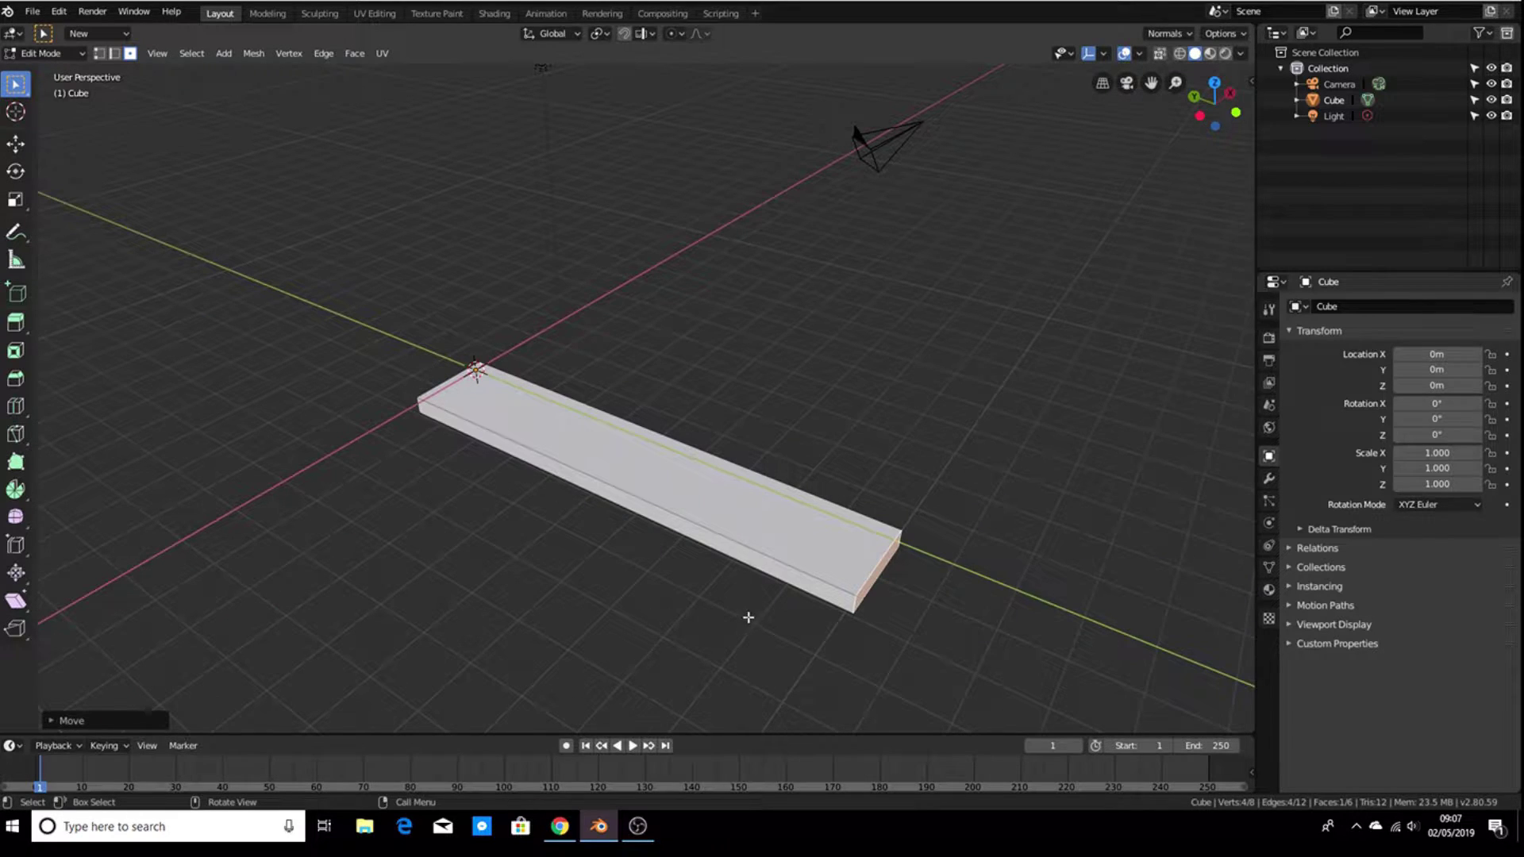
{"action": "middle_click_drag", "start_coordinate": [748, 617], "coordinate": [749, 594]}
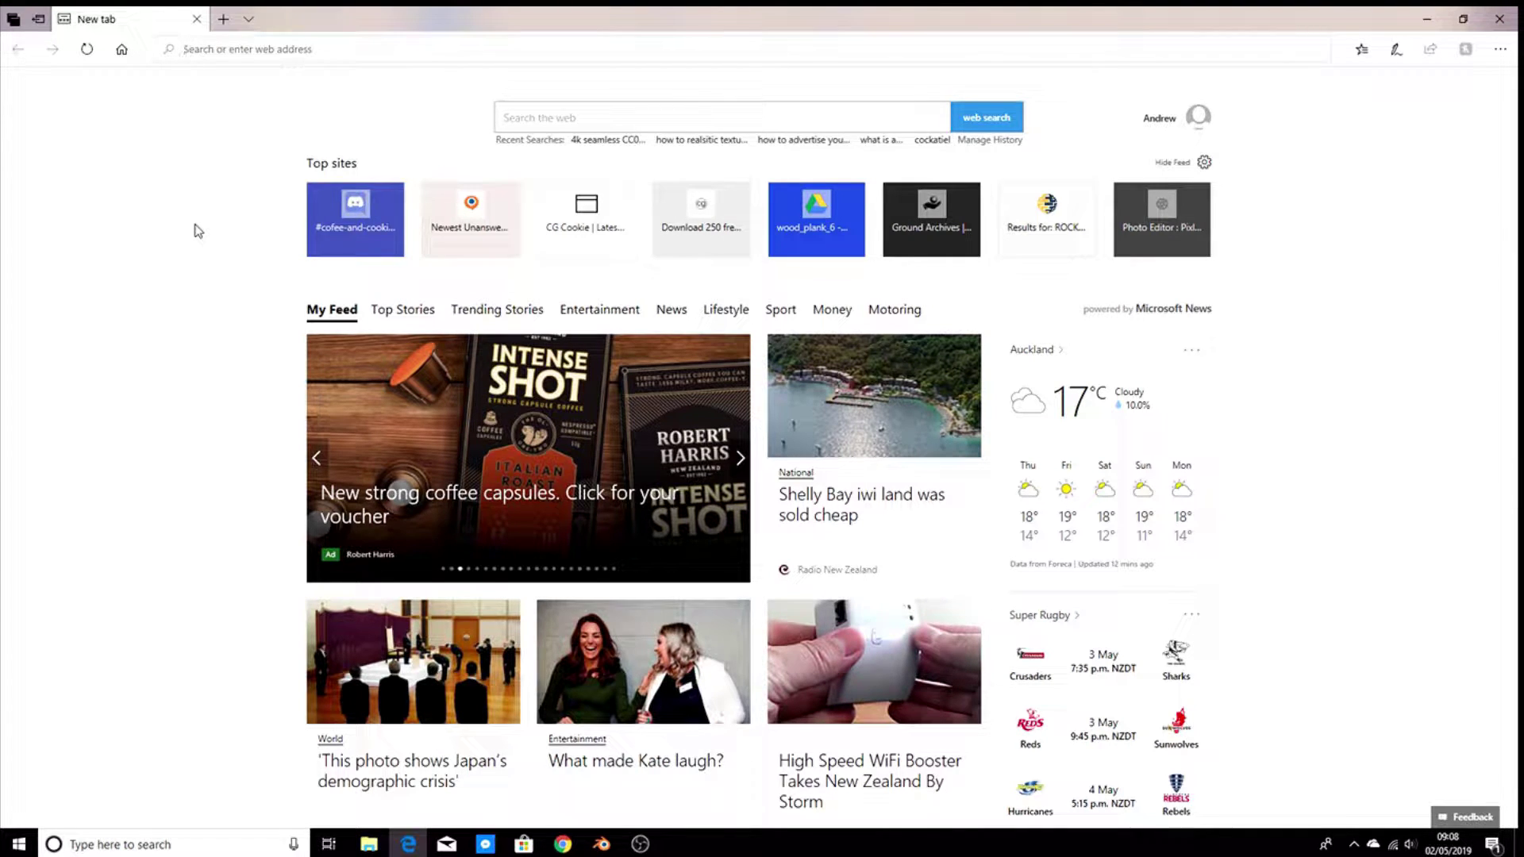
- Enter 'sharetextures' in Edge's address bar to load sharetextures.com
{"action": "type", "text": "sharete"}
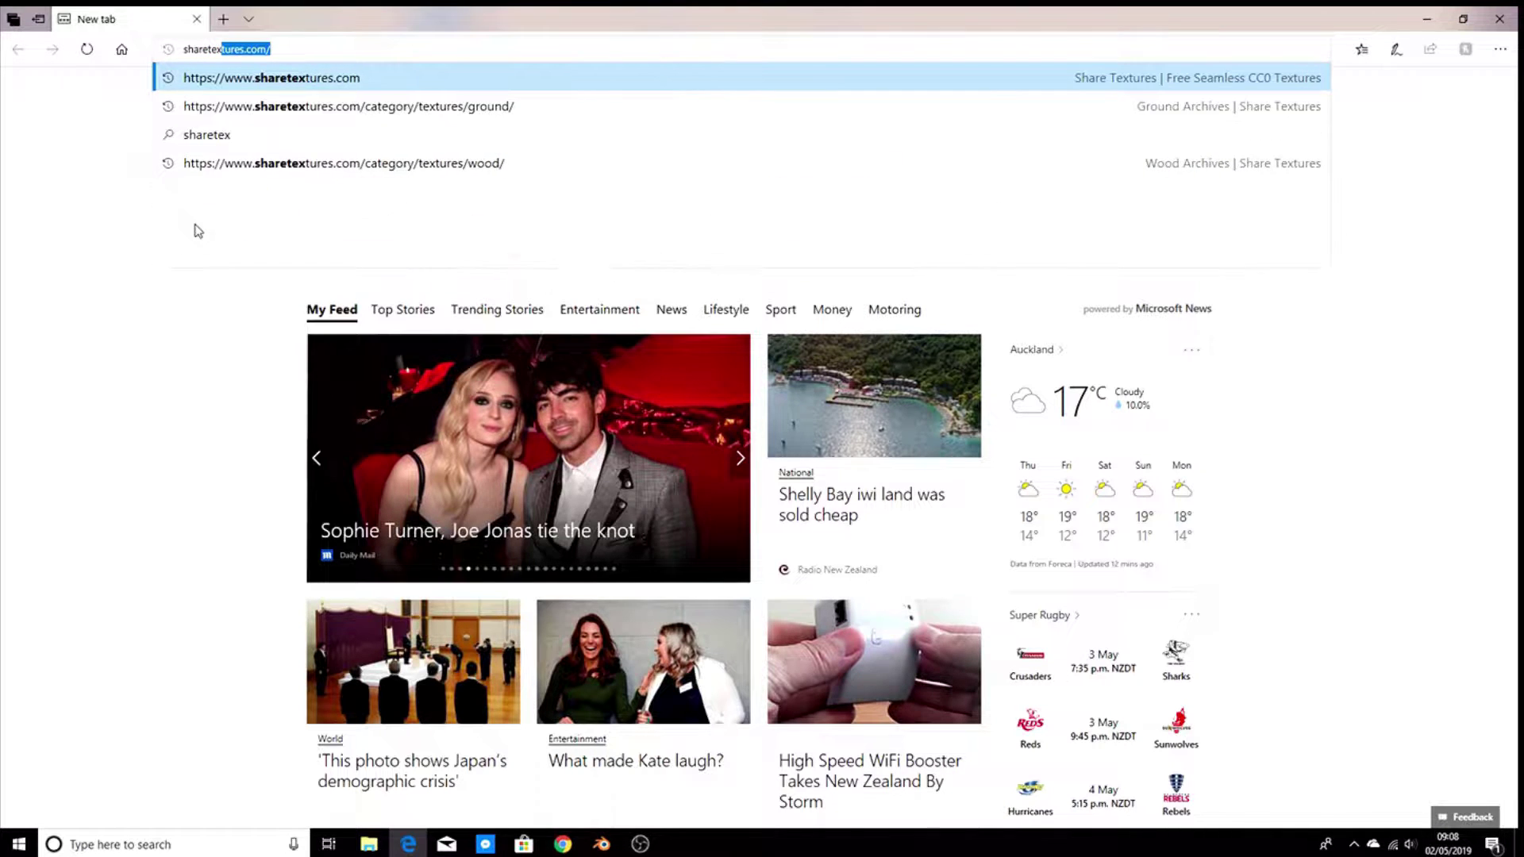
{"action": "type", "text": "xtures"}
{"action": "key", "text": "Return"}
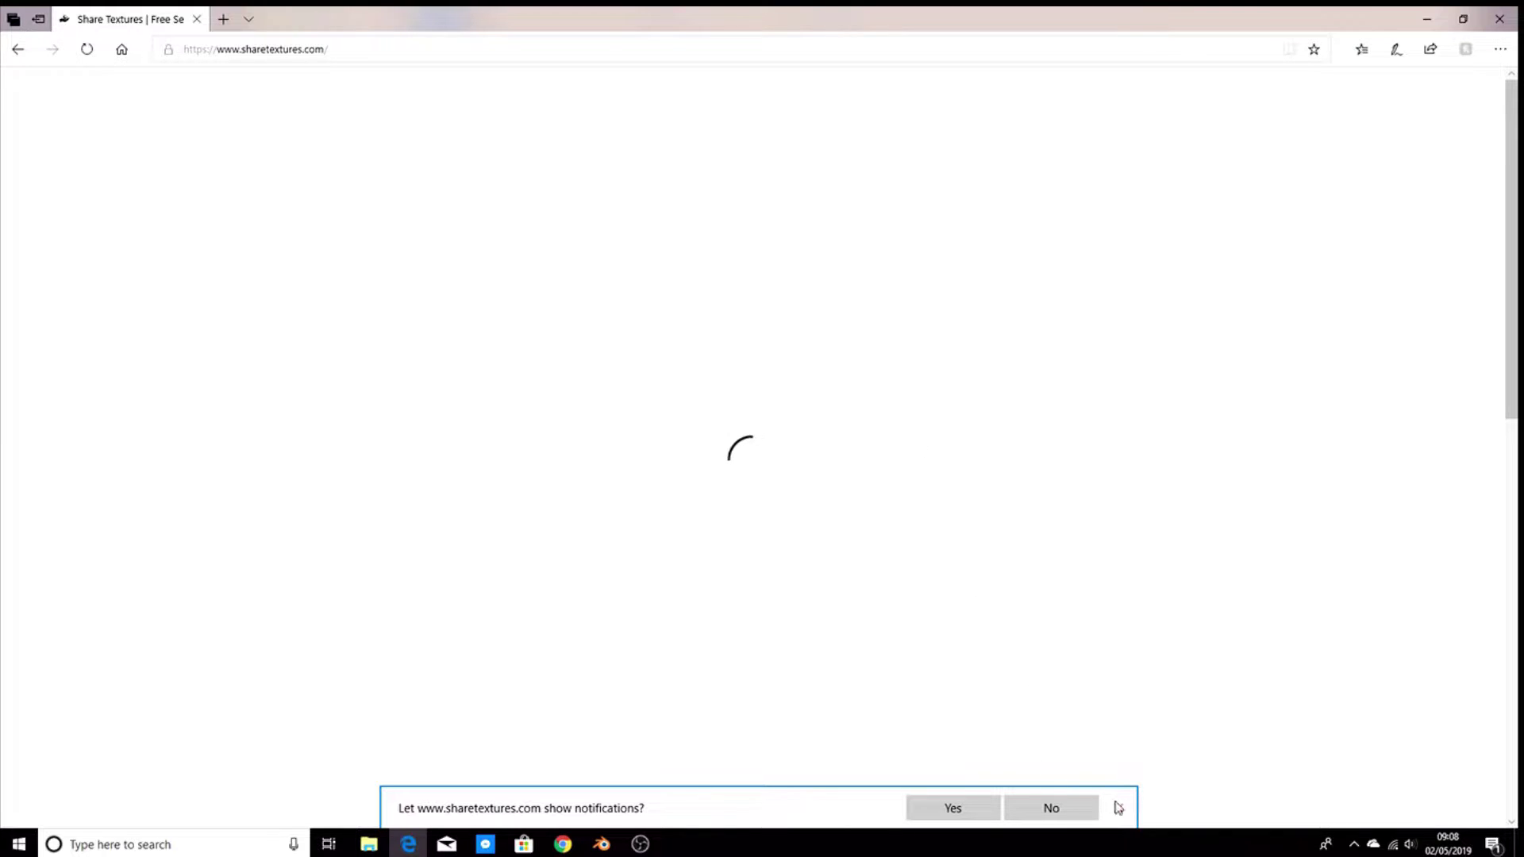
- Decline the site's notification request and open the Wood texture category
{"action": "left_click", "coordinate": [1118, 806]}
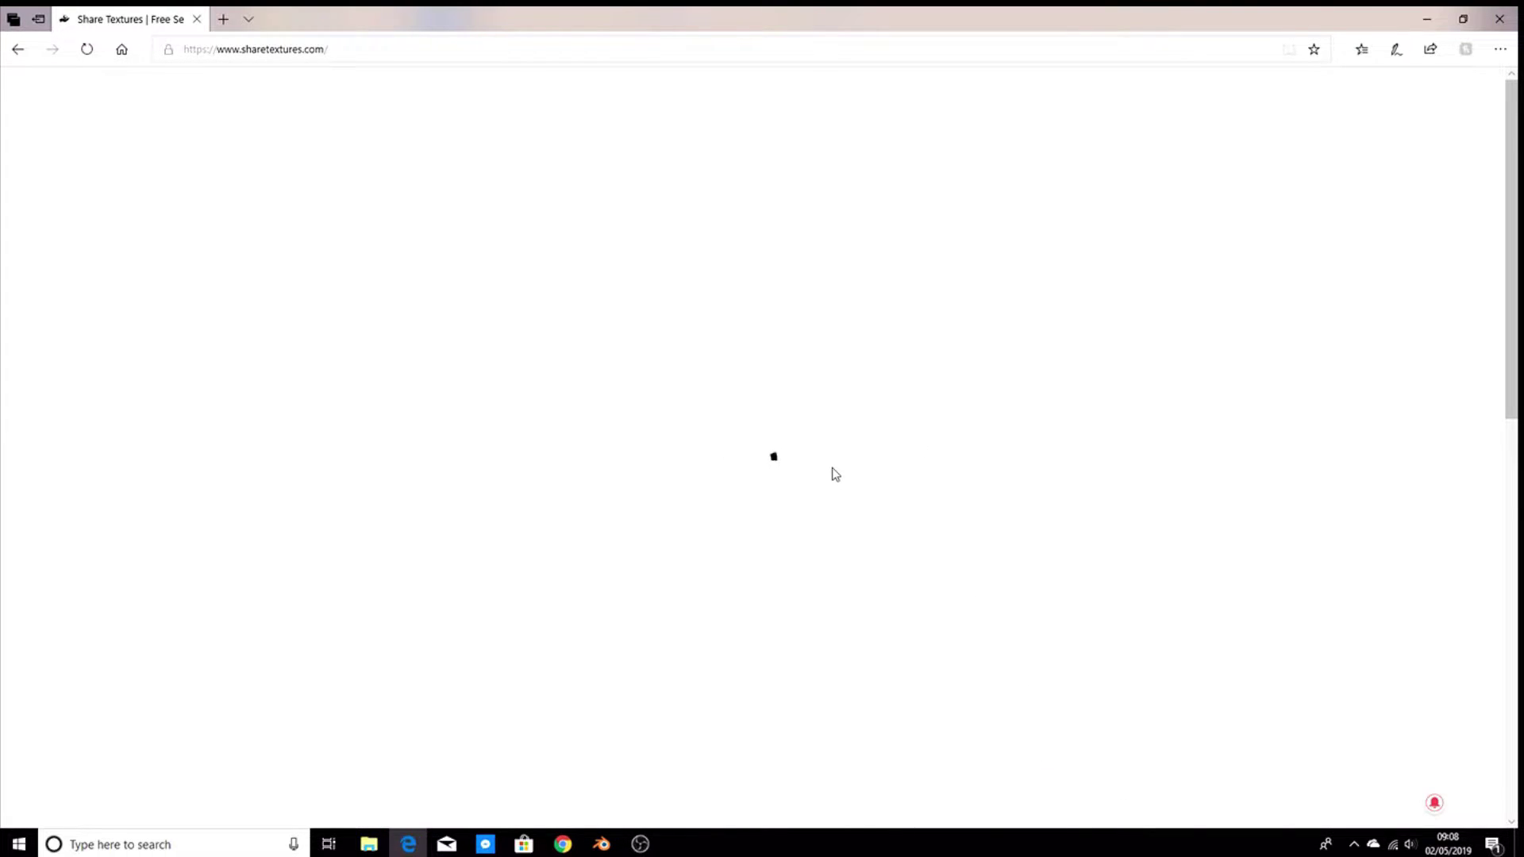
{"action": "scroll", "coordinate": [939, 427], "scroll_direction": "down", "scroll_amount": 1}
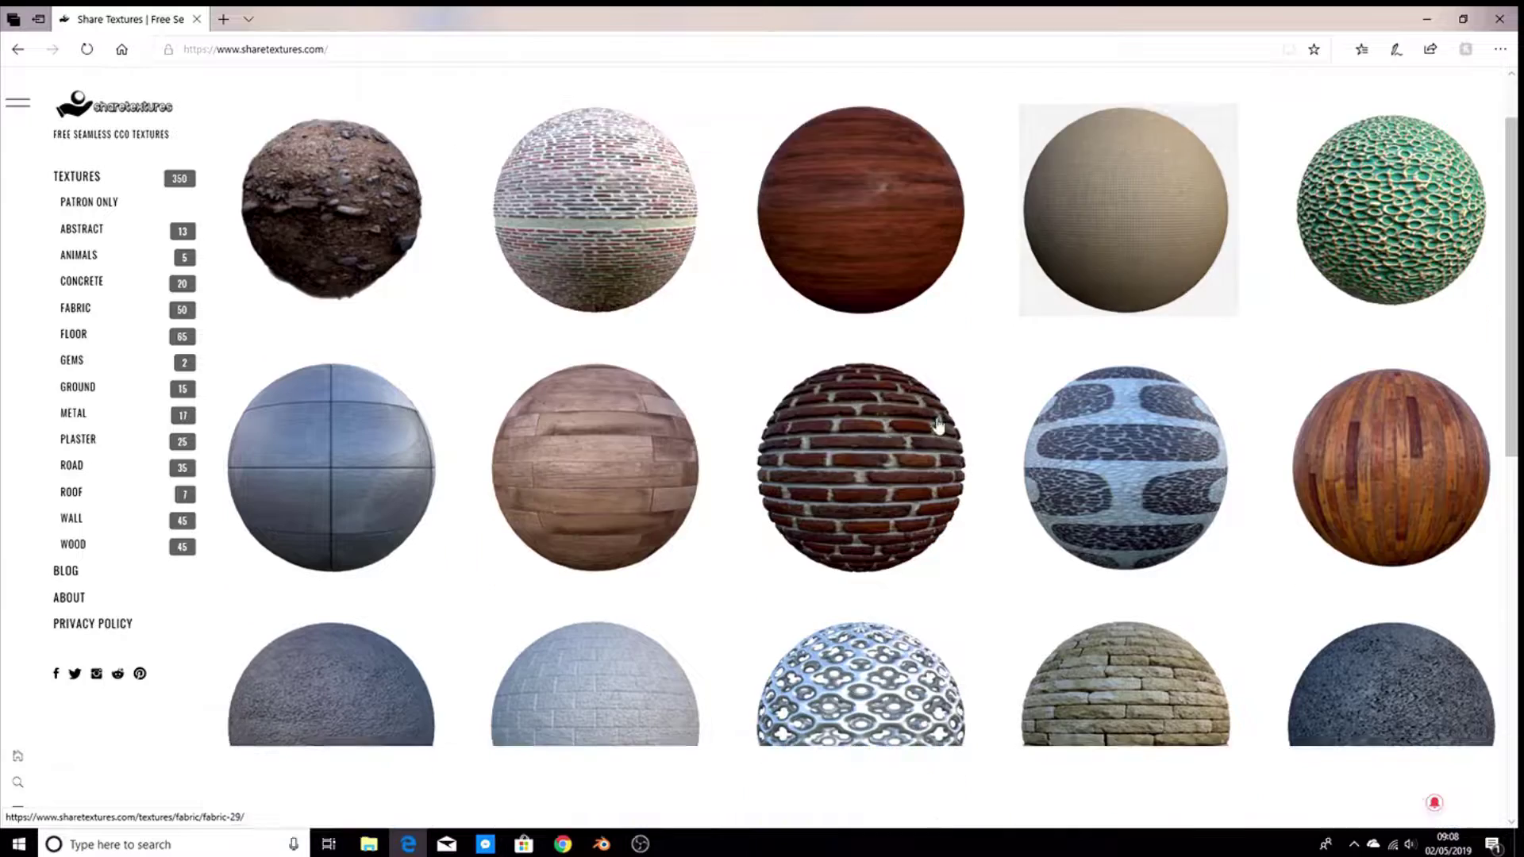
{"action": "scroll", "coordinate": [939, 426], "scroll_direction": "down", "scroll_amount": 10}
{"action": "scroll", "coordinate": [982, 426], "scroll_direction": "up", "scroll_amount": 10}
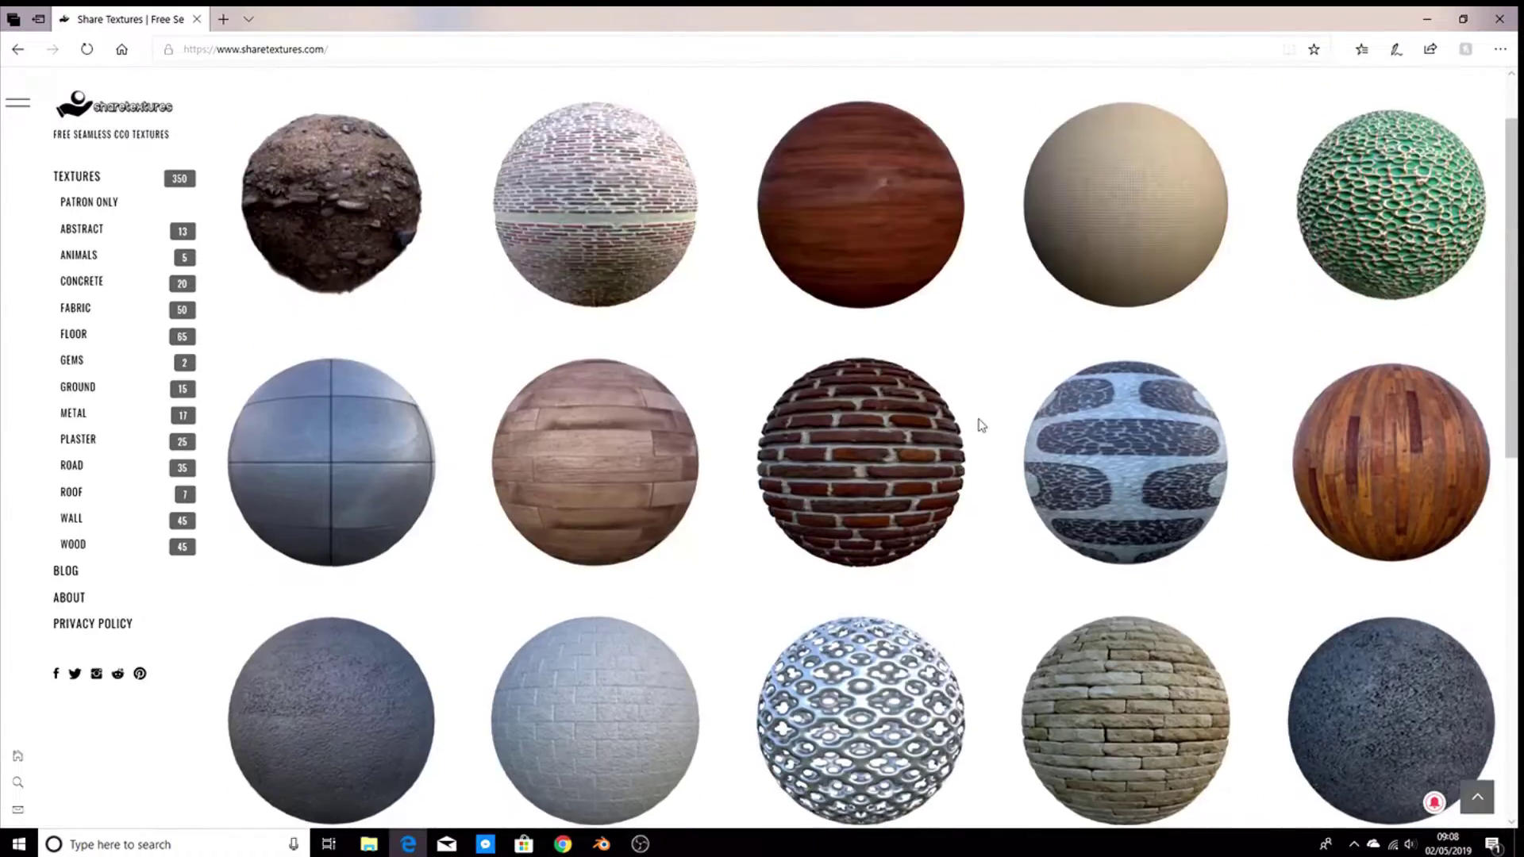
{"action": "scroll", "coordinate": [982, 426], "scroll_direction": "up", "scroll_amount": 1}
{"action": "scroll", "coordinate": [878, 413], "scroll_direction": "down", "scroll_amount": 3}
{"action": "scroll", "coordinate": [937, 401], "scroll_direction": "up", "scroll_amount": 1}
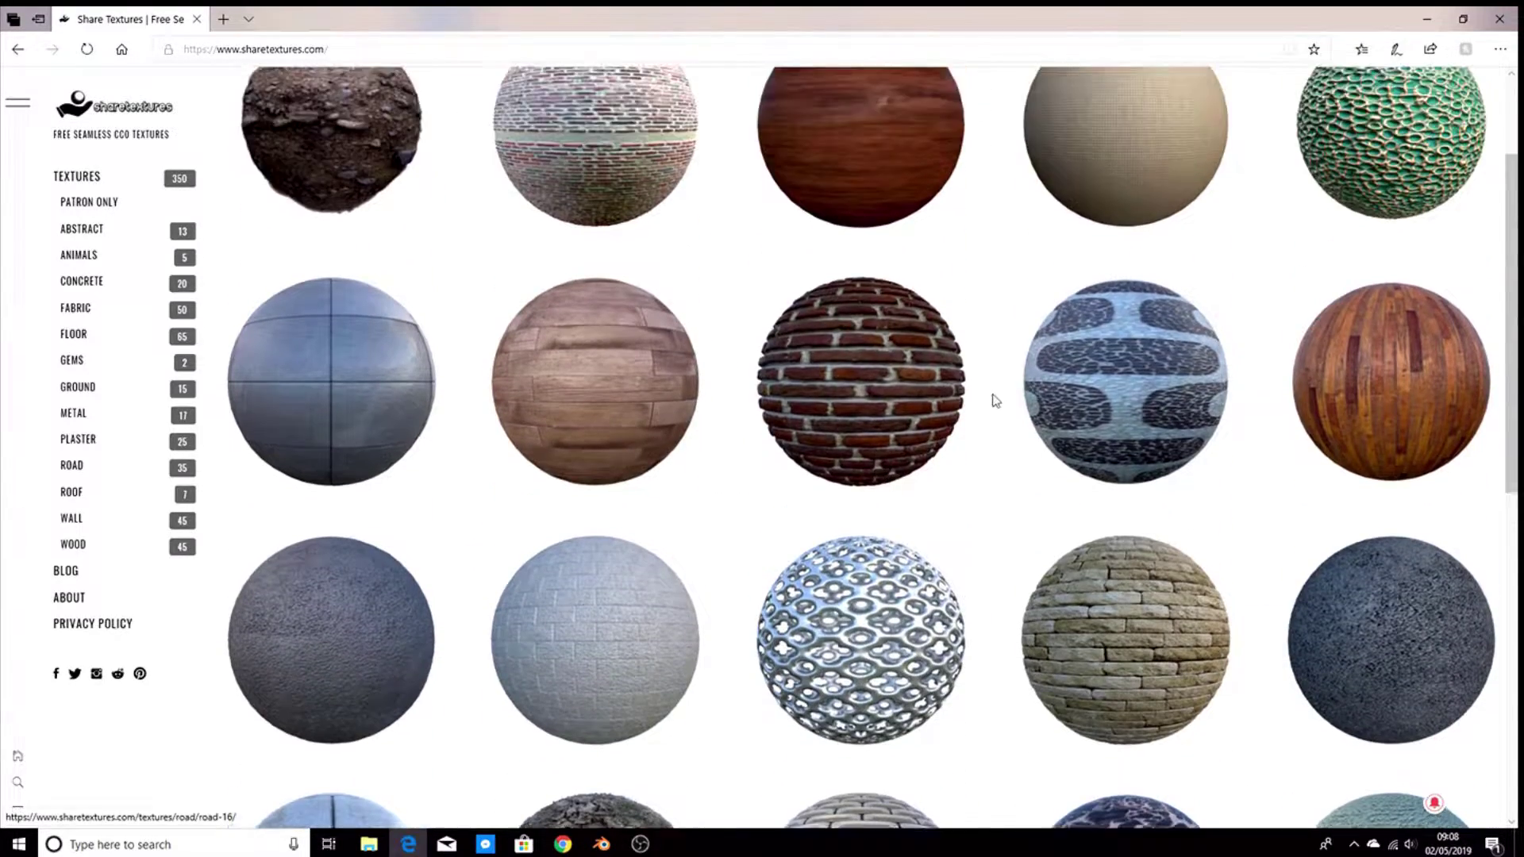
{"action": "scroll", "coordinate": [341, 412], "scroll_direction": "up", "scroll_amount": 2}
{"action": "scroll", "coordinate": [213, 482], "scroll_direction": "down", "scroll_amount": 1}
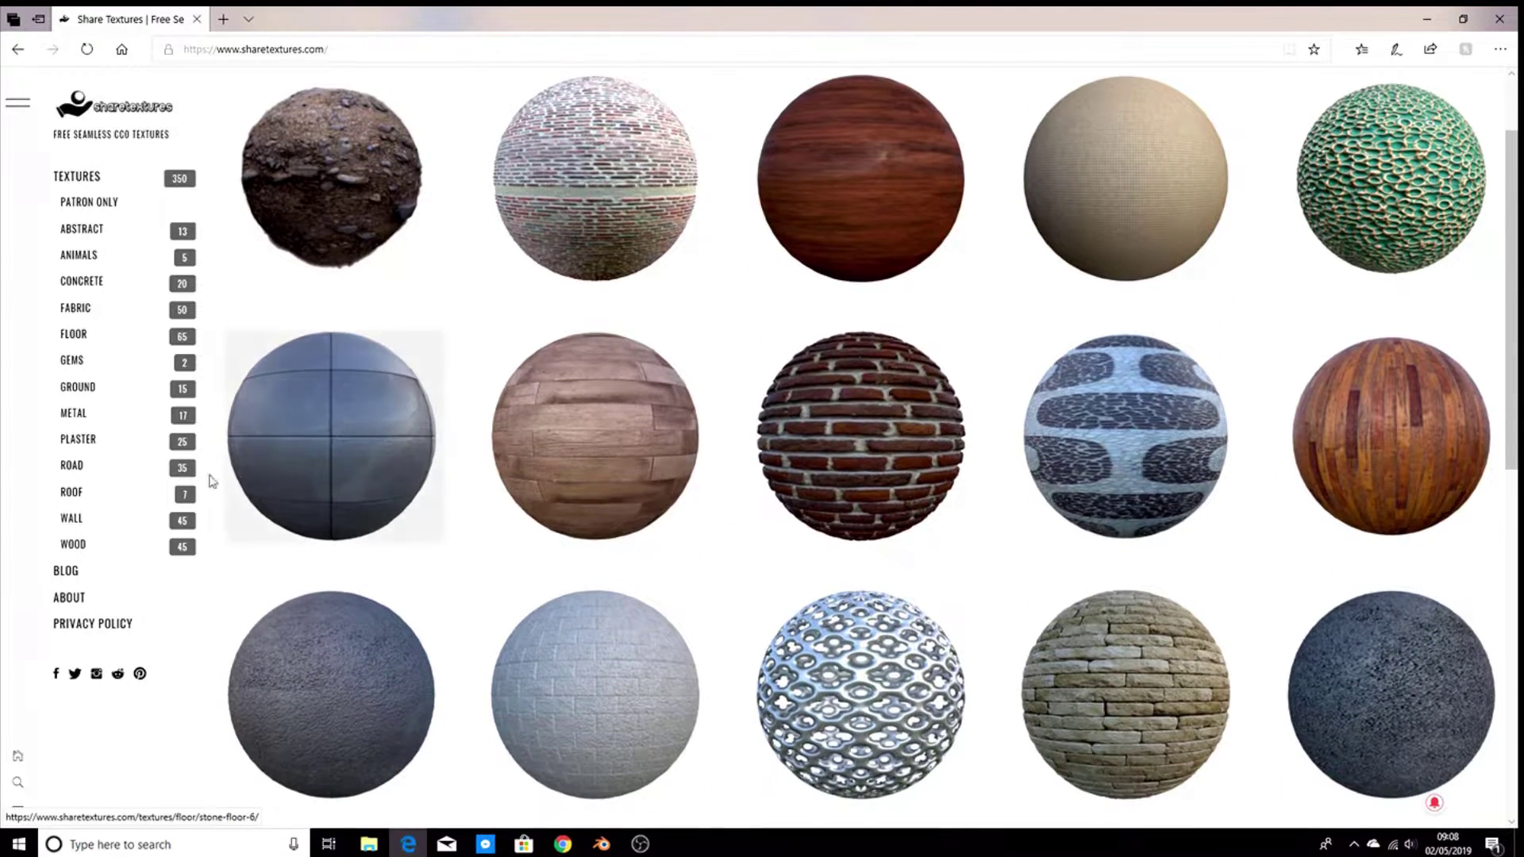
{"action": "left_click", "coordinate": [74, 545]}
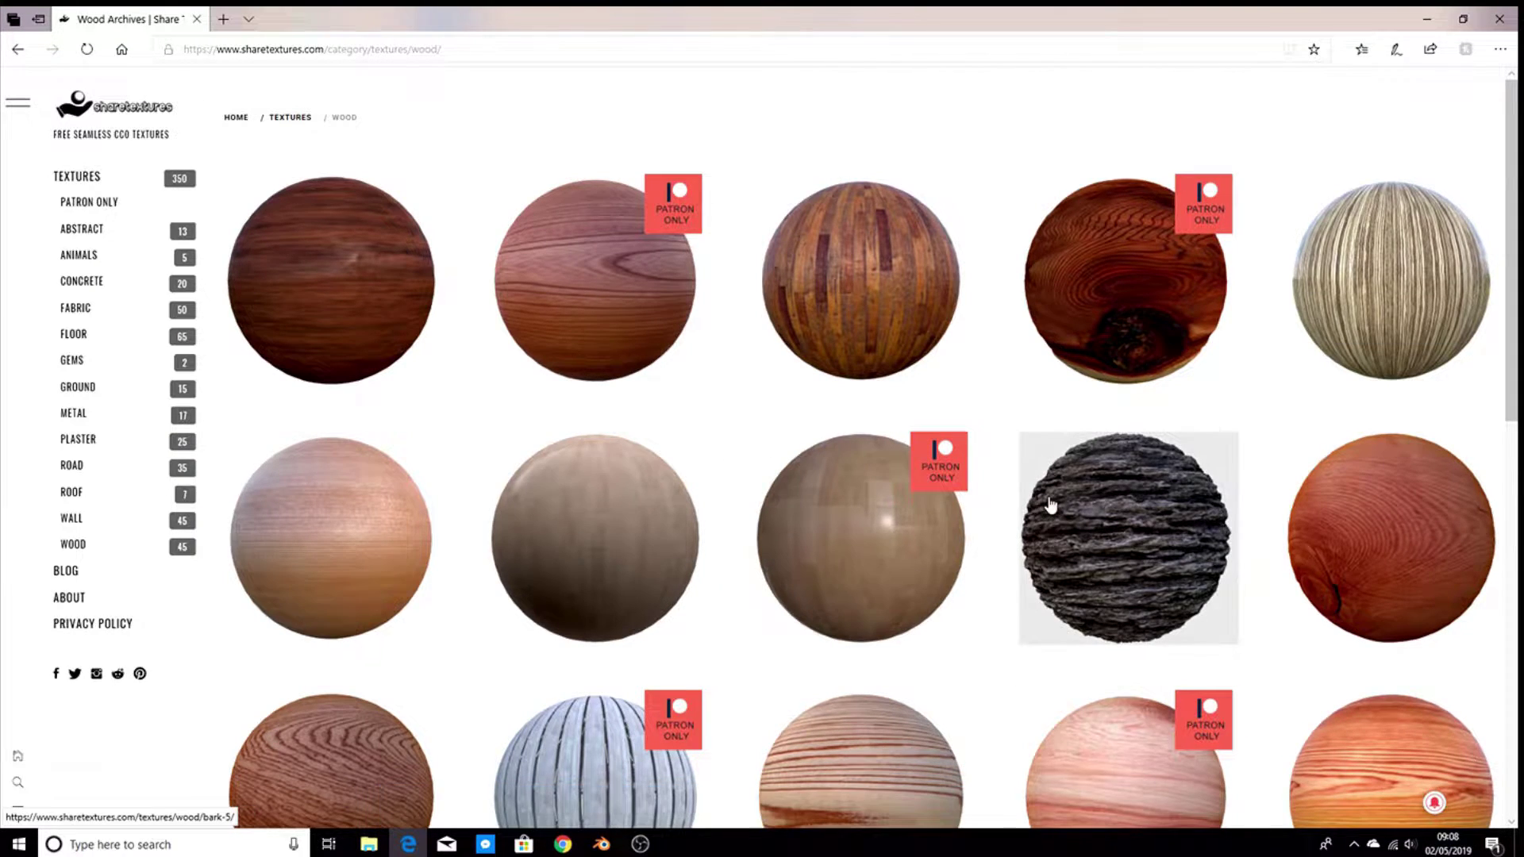
- Load older wood textures and open the Wood Fine 3 texture page
{"action": "scroll", "coordinate": [1050, 508], "scroll_direction": "down", "scroll_amount": 3}
{"action": "scroll", "coordinate": [1049, 505], "scroll_direction": "down", "scroll_amount": 5}
{"action": "scroll", "coordinate": [1046, 503], "scroll_direction": "up", "scroll_amount": 9}
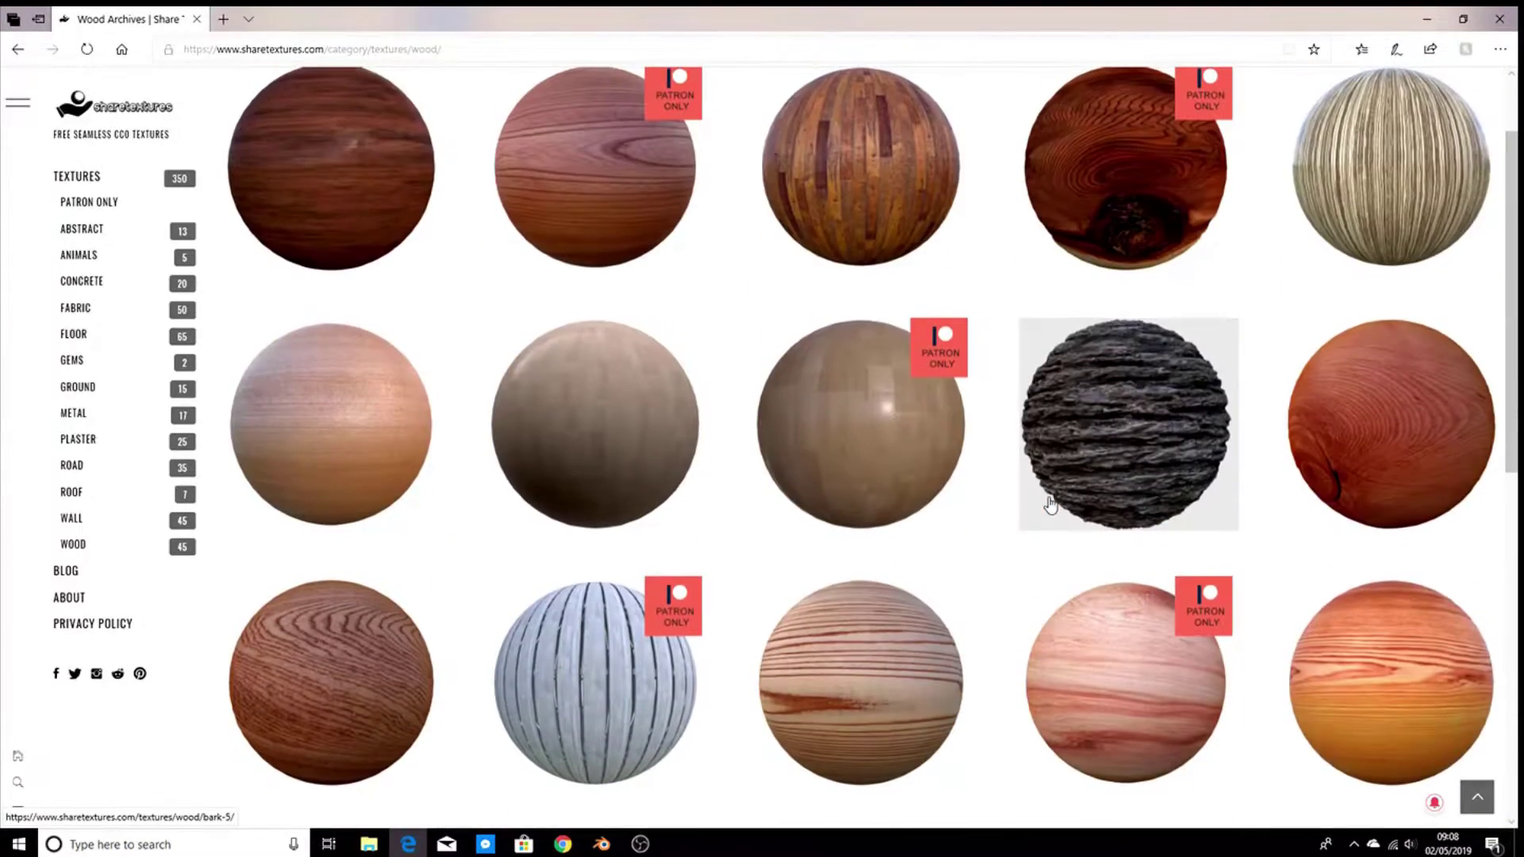
{"action": "scroll", "coordinate": [901, 568], "scroll_direction": "down", "scroll_amount": 7}
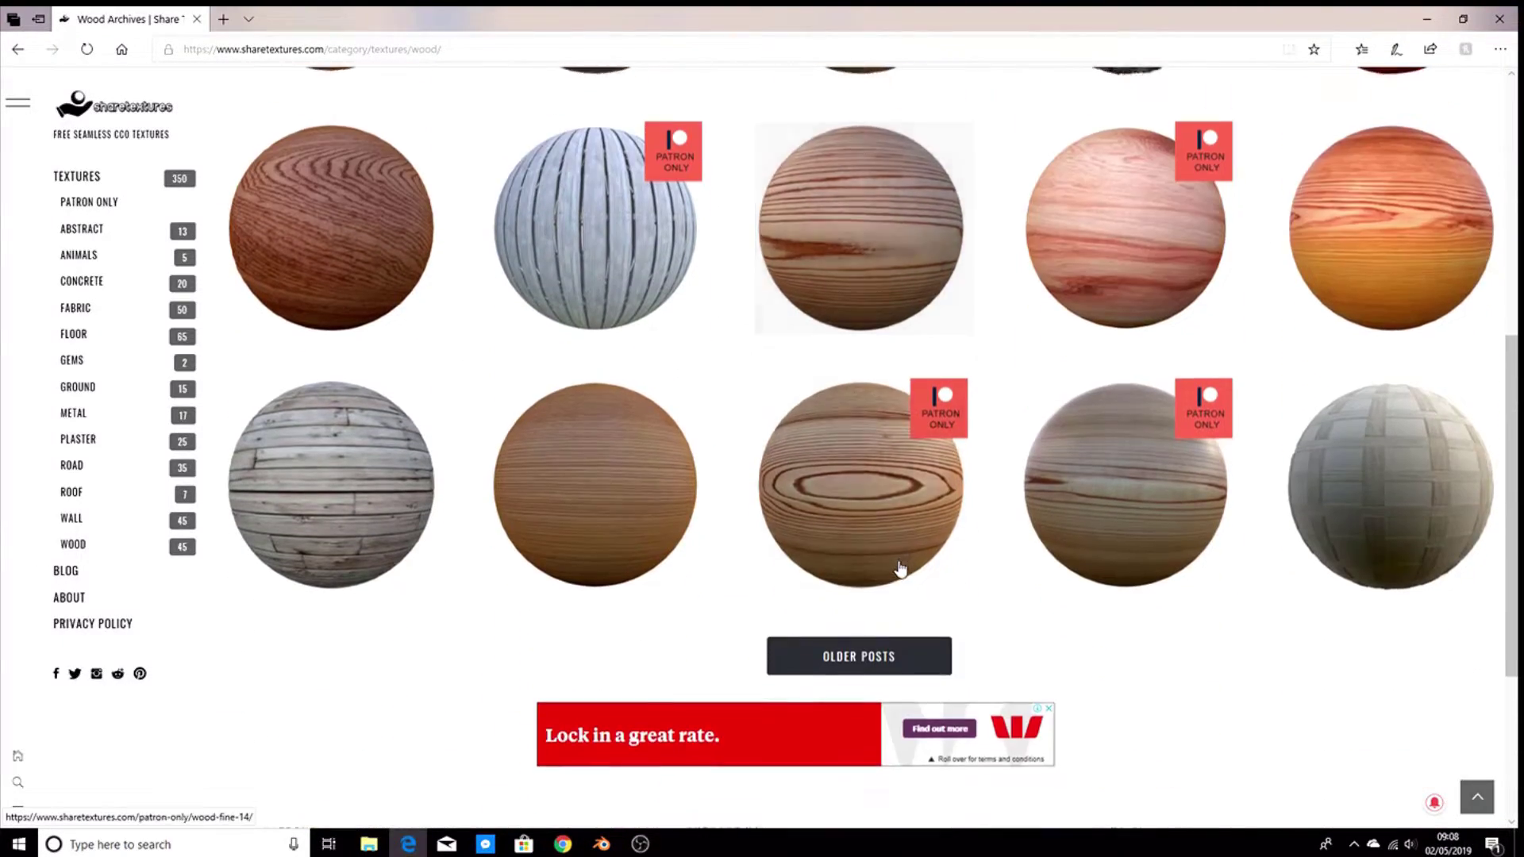
{"action": "left_click", "coordinate": [881, 664]}
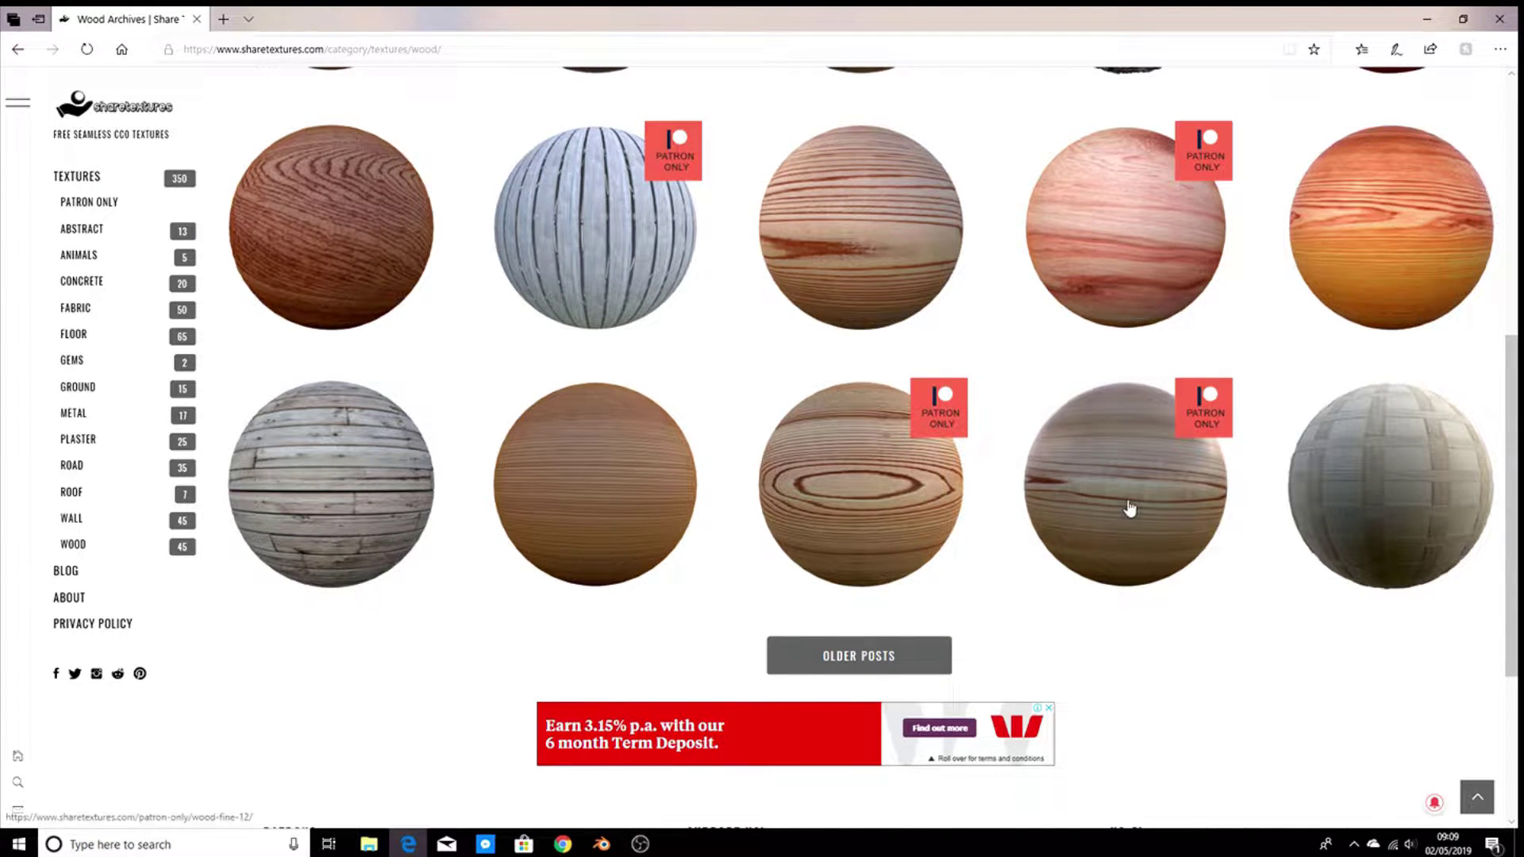
{"action": "scroll", "coordinate": [1127, 511], "scroll_direction": "down", "scroll_amount": 2}
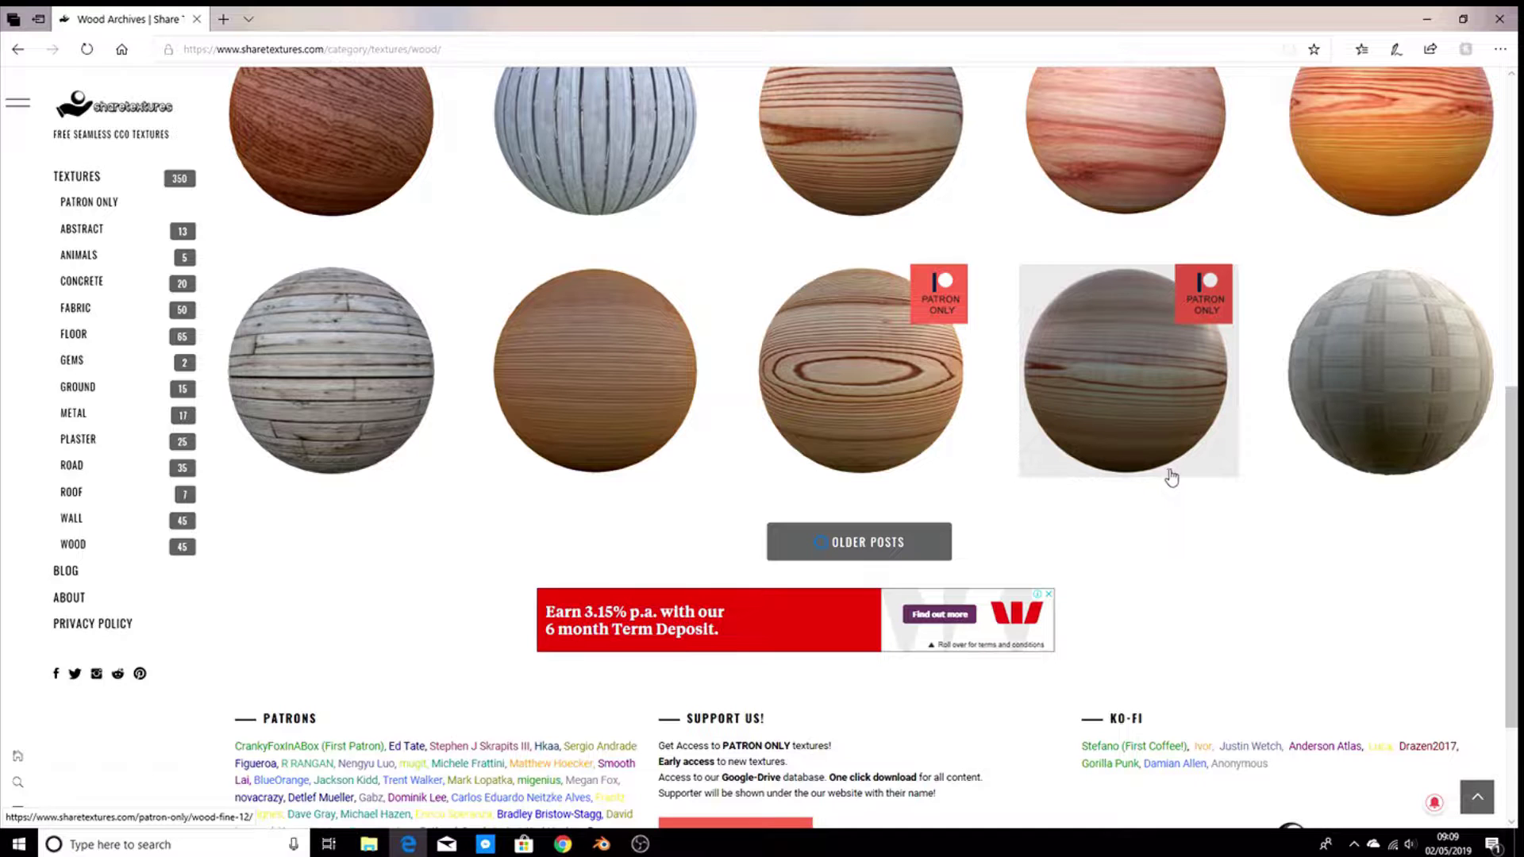
{"action": "scroll", "coordinate": [1167, 478], "scroll_direction": "down", "scroll_amount": 7}
{"action": "scroll", "coordinate": [1176, 483], "scroll_direction": "down", "scroll_amount": 4}
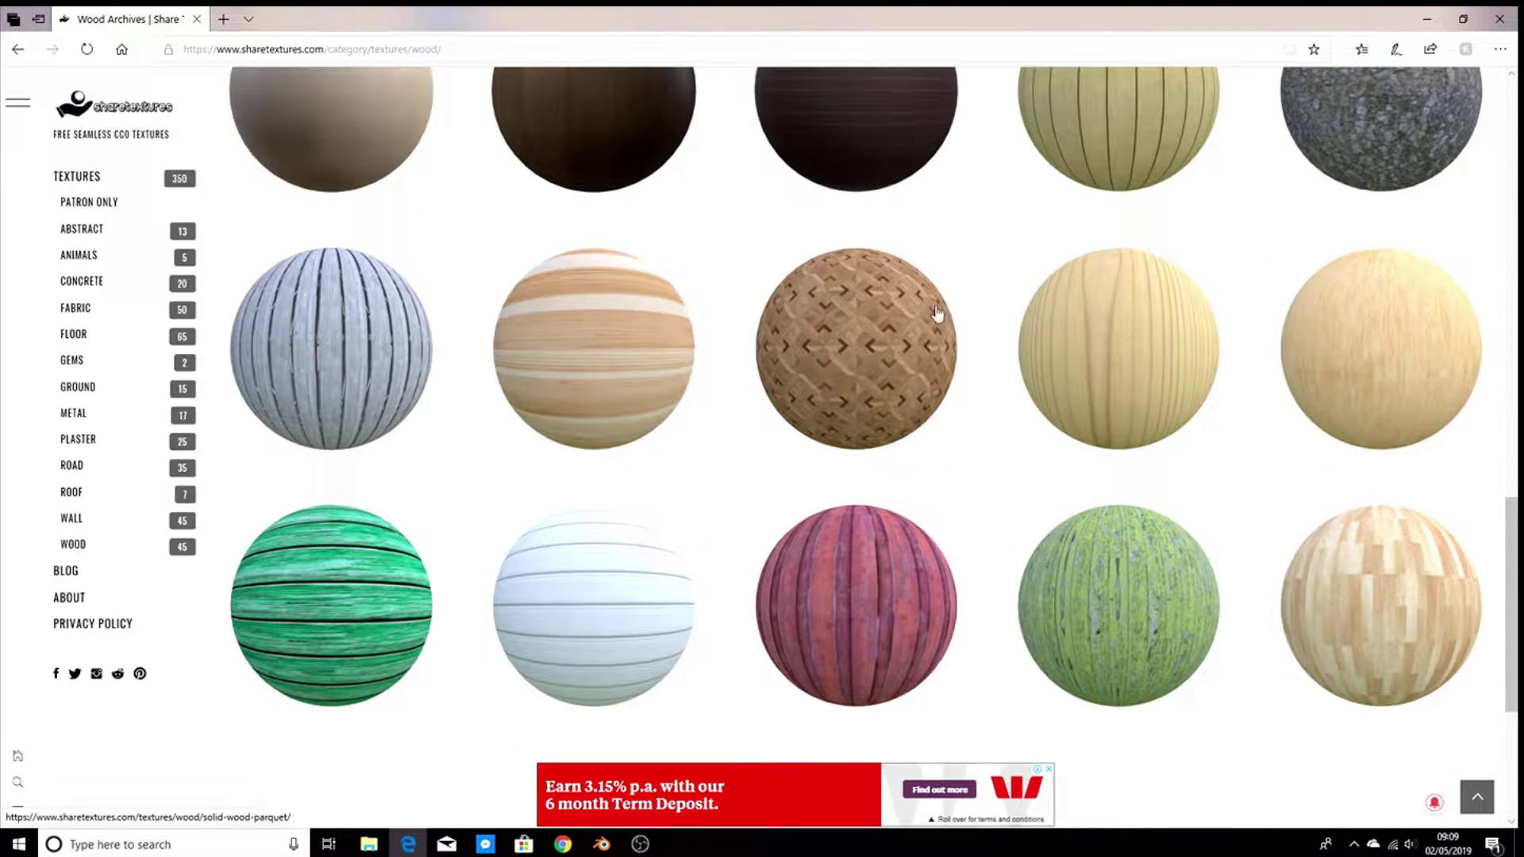
{"action": "left_click", "coordinate": [1398, 346]}
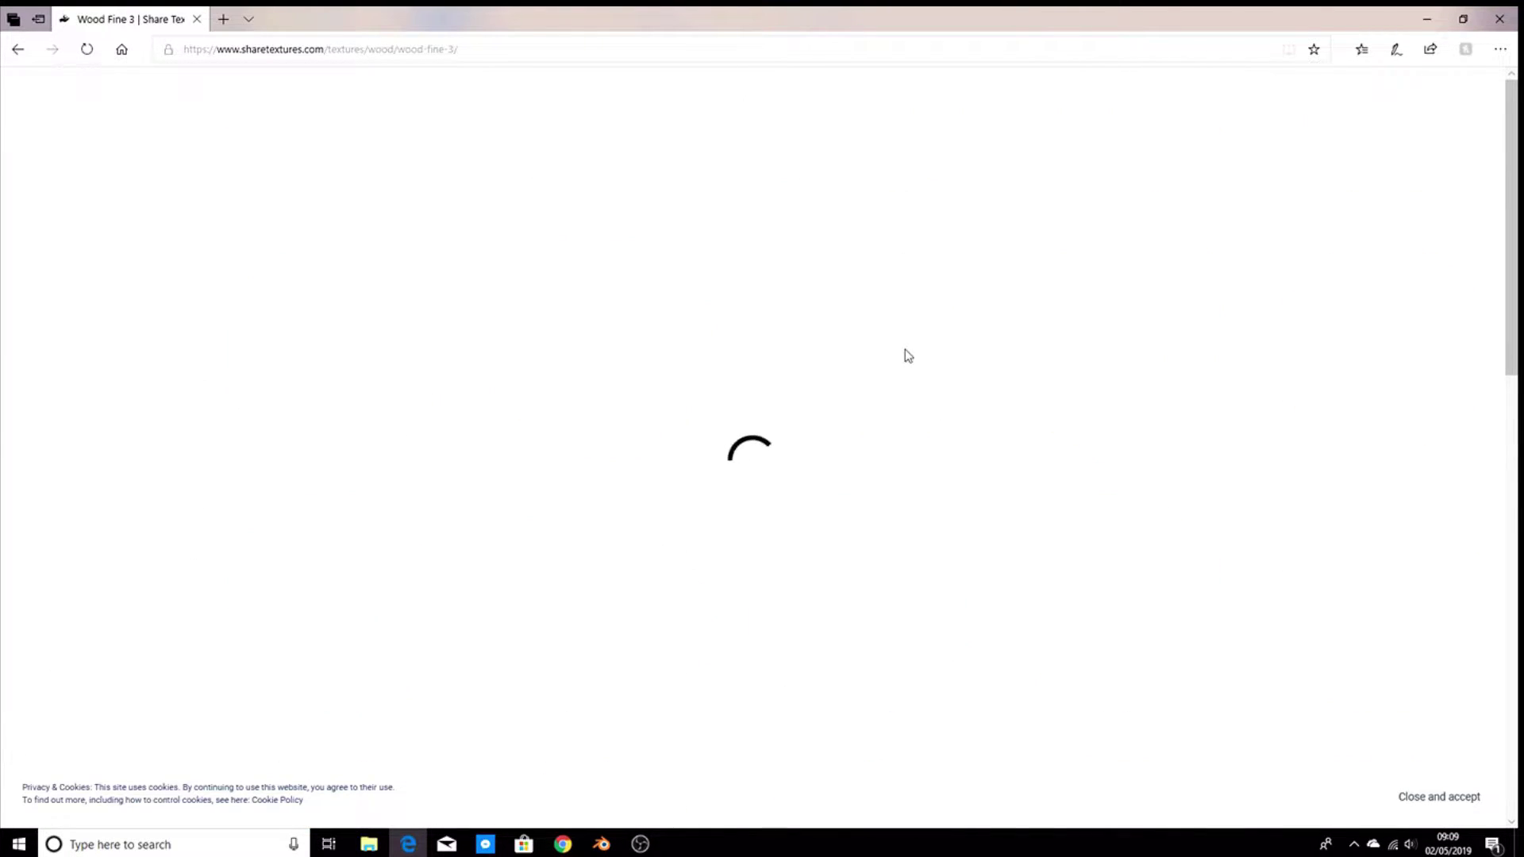
- Close the 'show notifications?' bar on the Wood Fine 3 page and minimise Edge
{"action": "scroll", "coordinate": [865, 353], "scroll_direction": "down", "scroll_amount": 3}
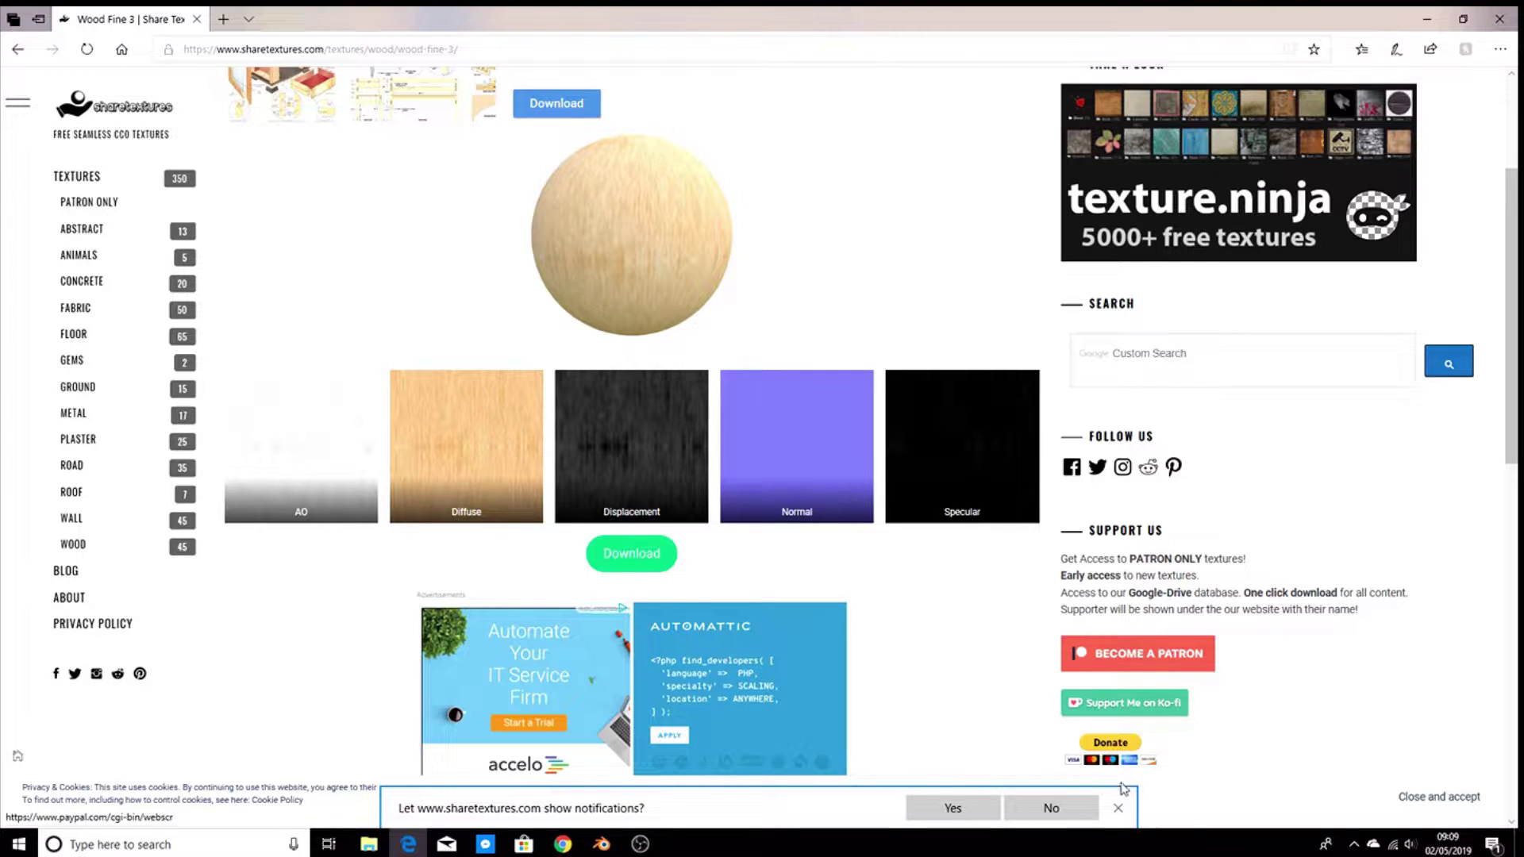
{"action": "left_click", "coordinate": [1119, 808]}
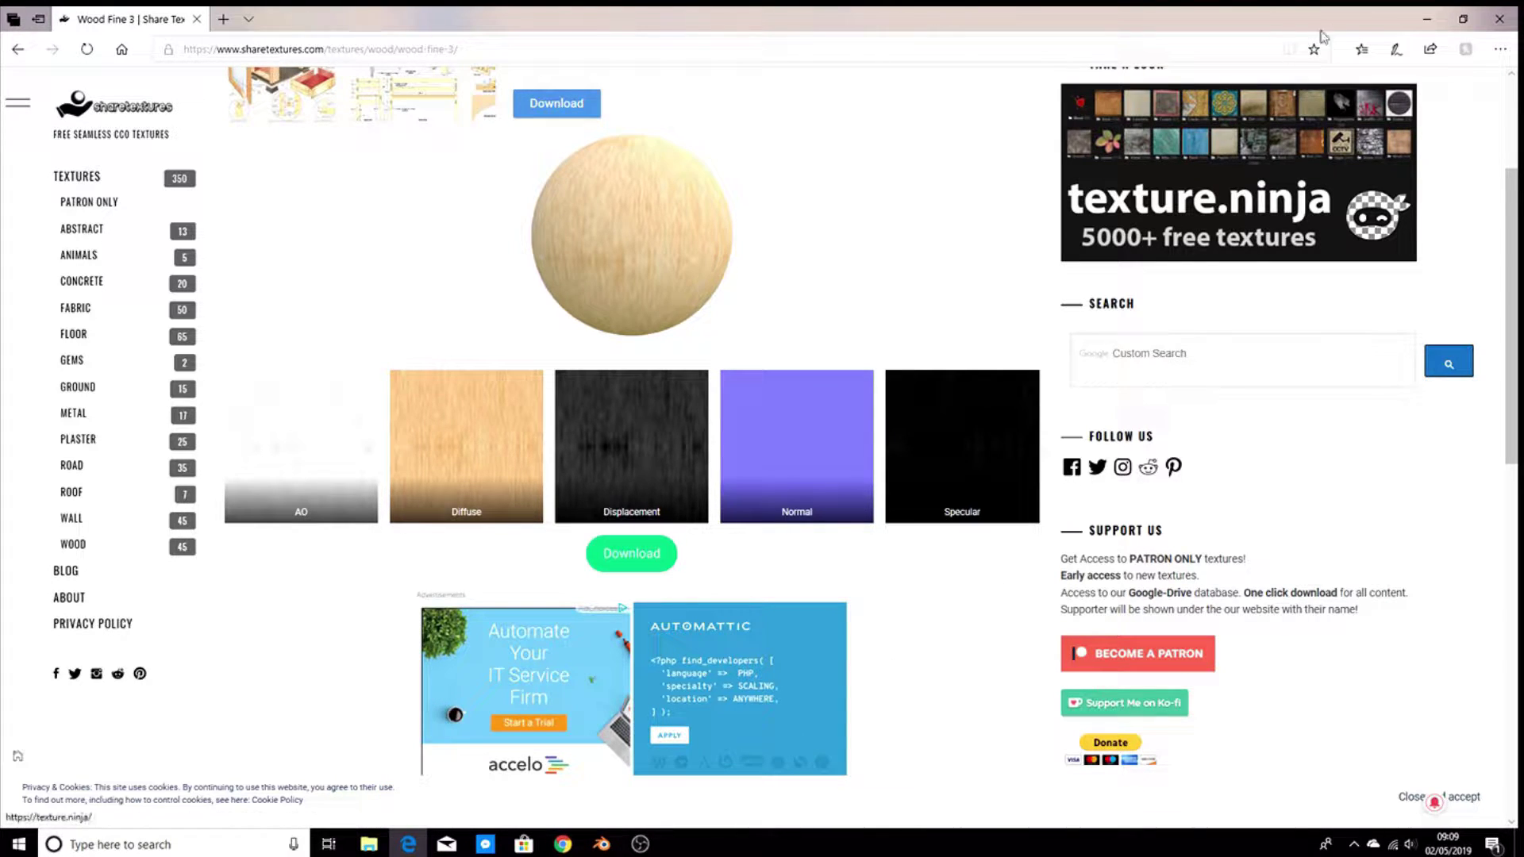
{"action": "left_click", "coordinate": [1426, 19]}
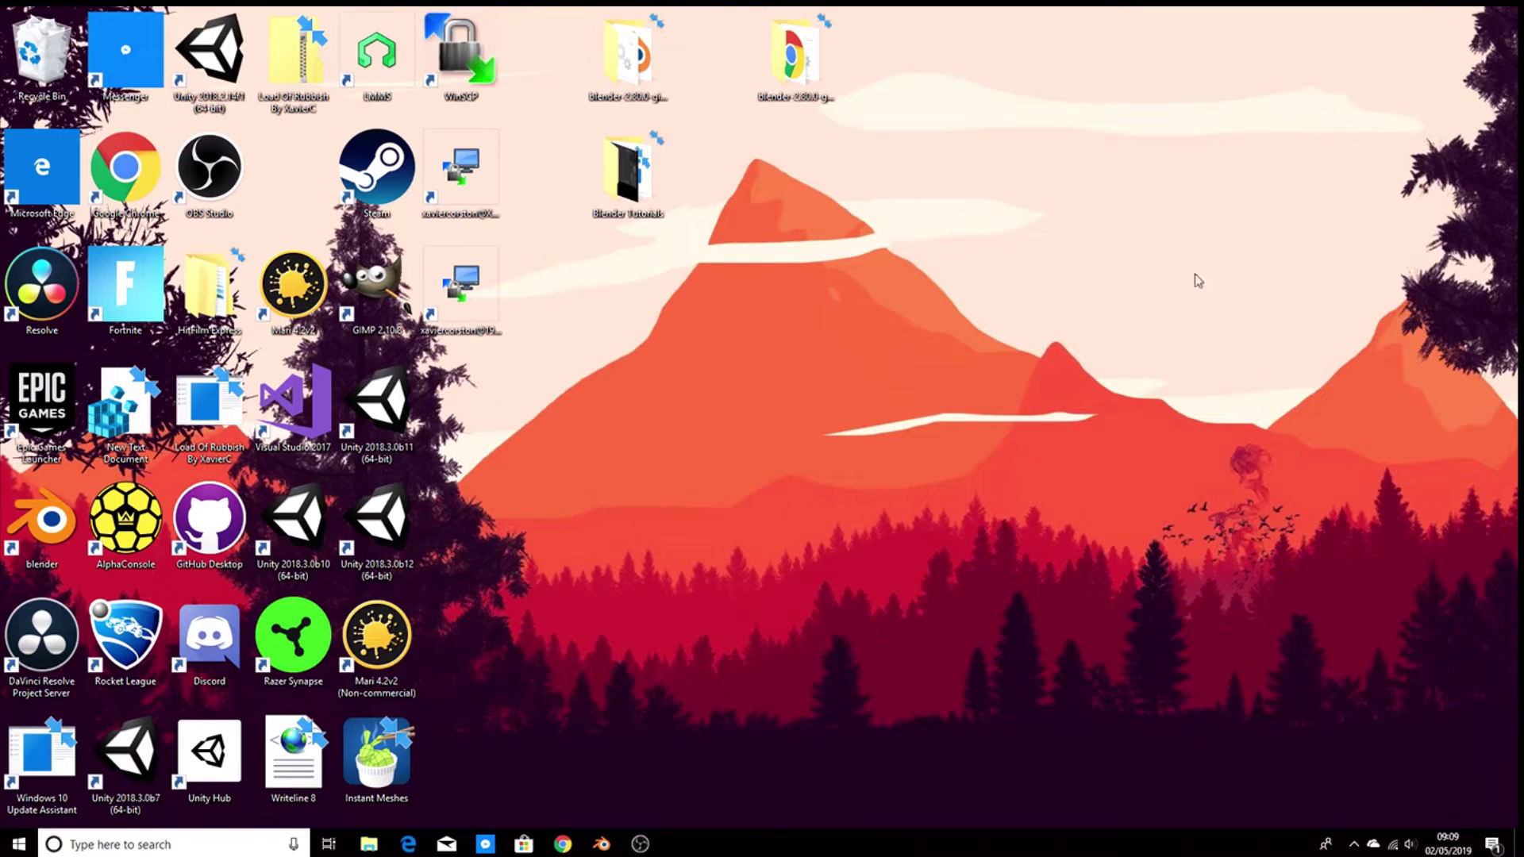
- In File Explorer, open Pictures > Textures > 4K Textures > Wood (furniture) > Light > Chair Texture, then minimise it
{"action": "left_click", "coordinate": [380, 849]}
{"action": "left_click", "coordinate": [316, 651]}
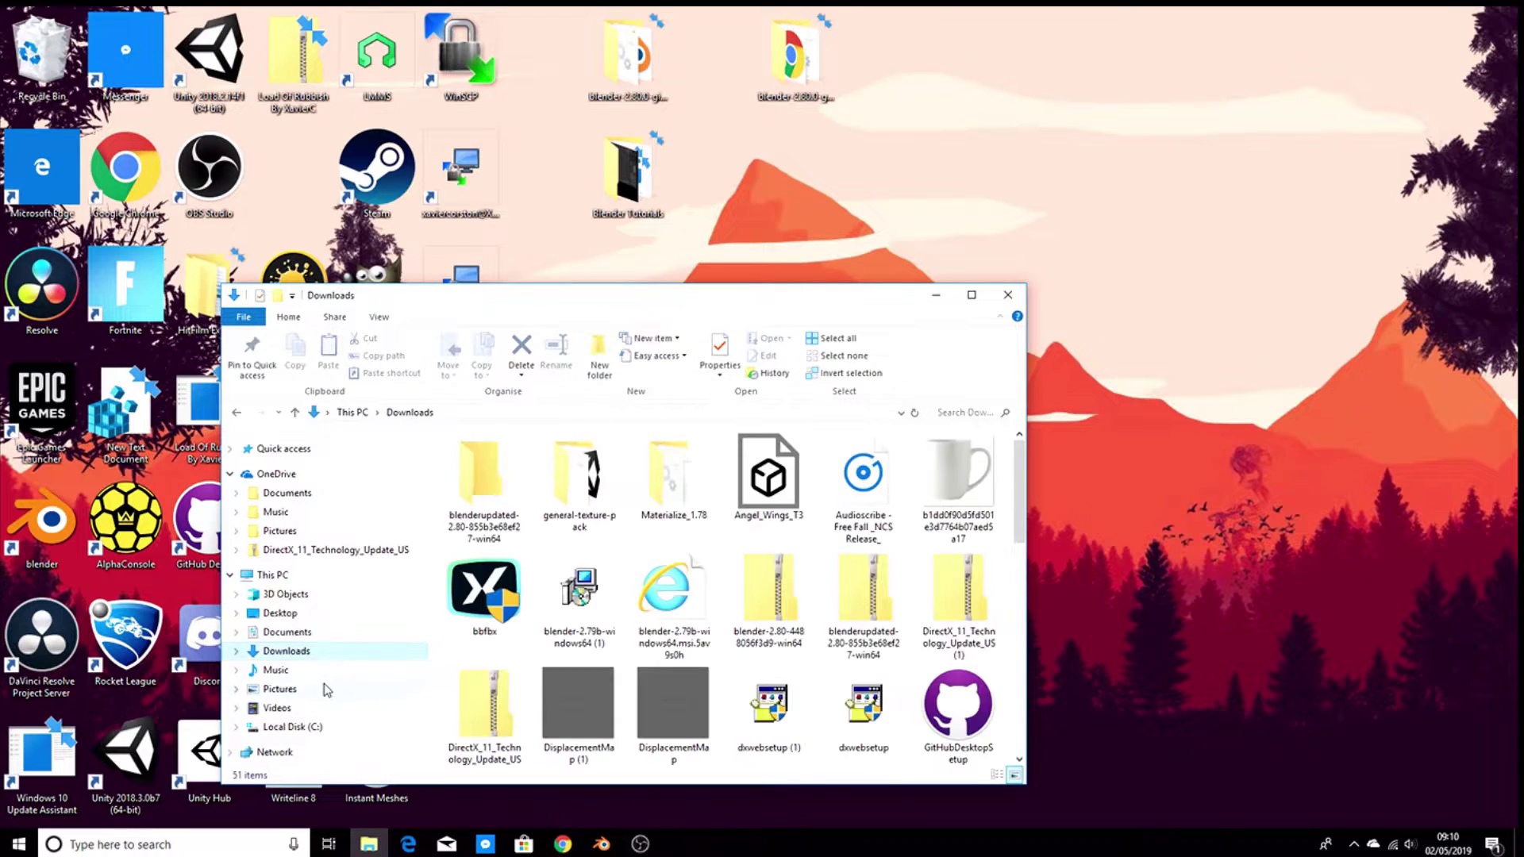
{"action": "left_click", "coordinate": [280, 689]}
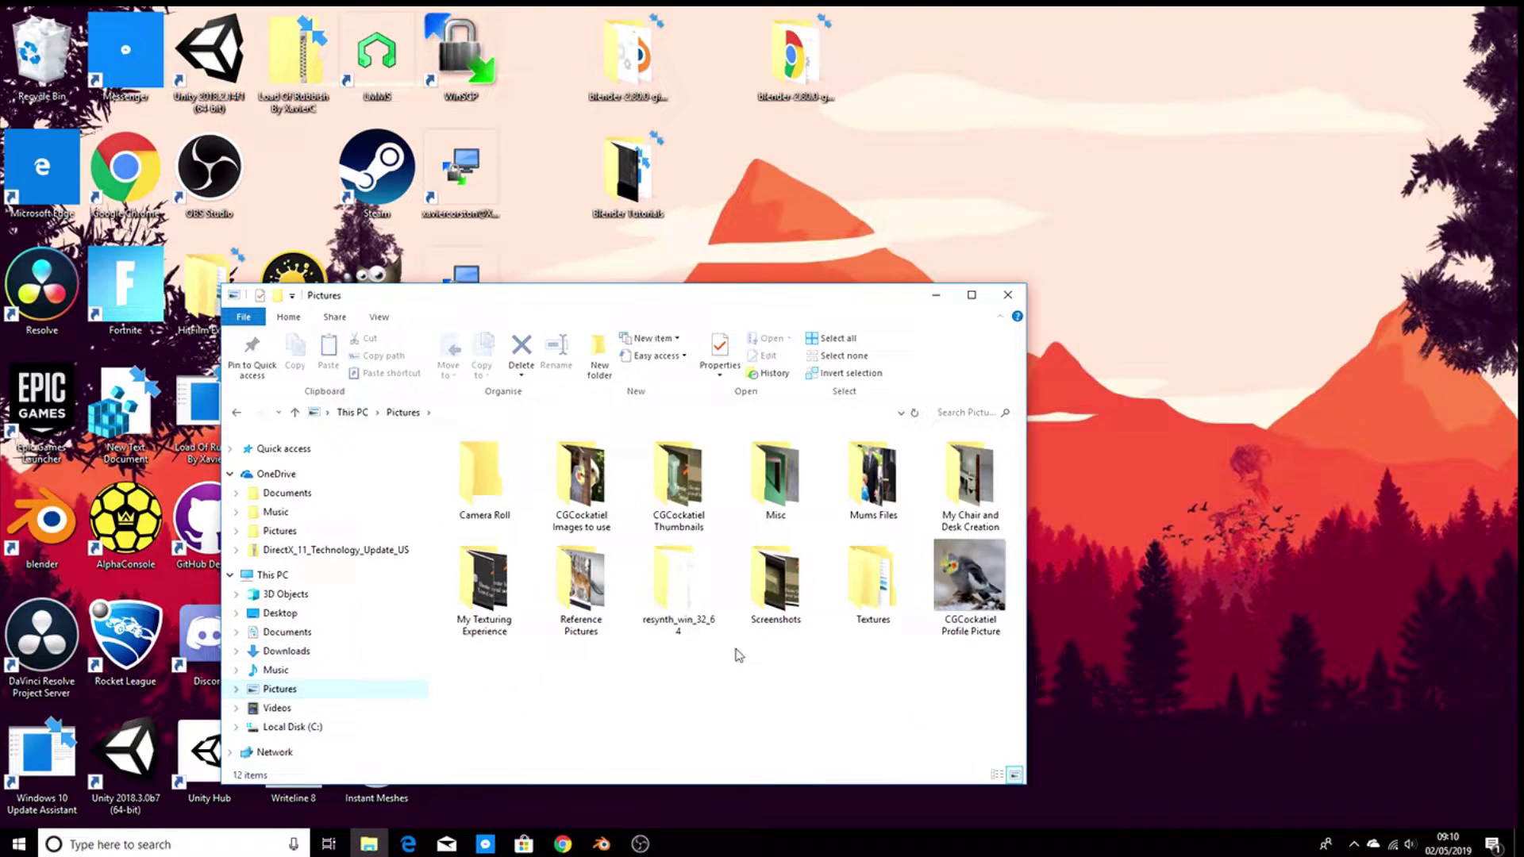
{"action": "double_click", "coordinate": [863, 631]}
{"action": "double_click", "coordinate": [581, 492]}
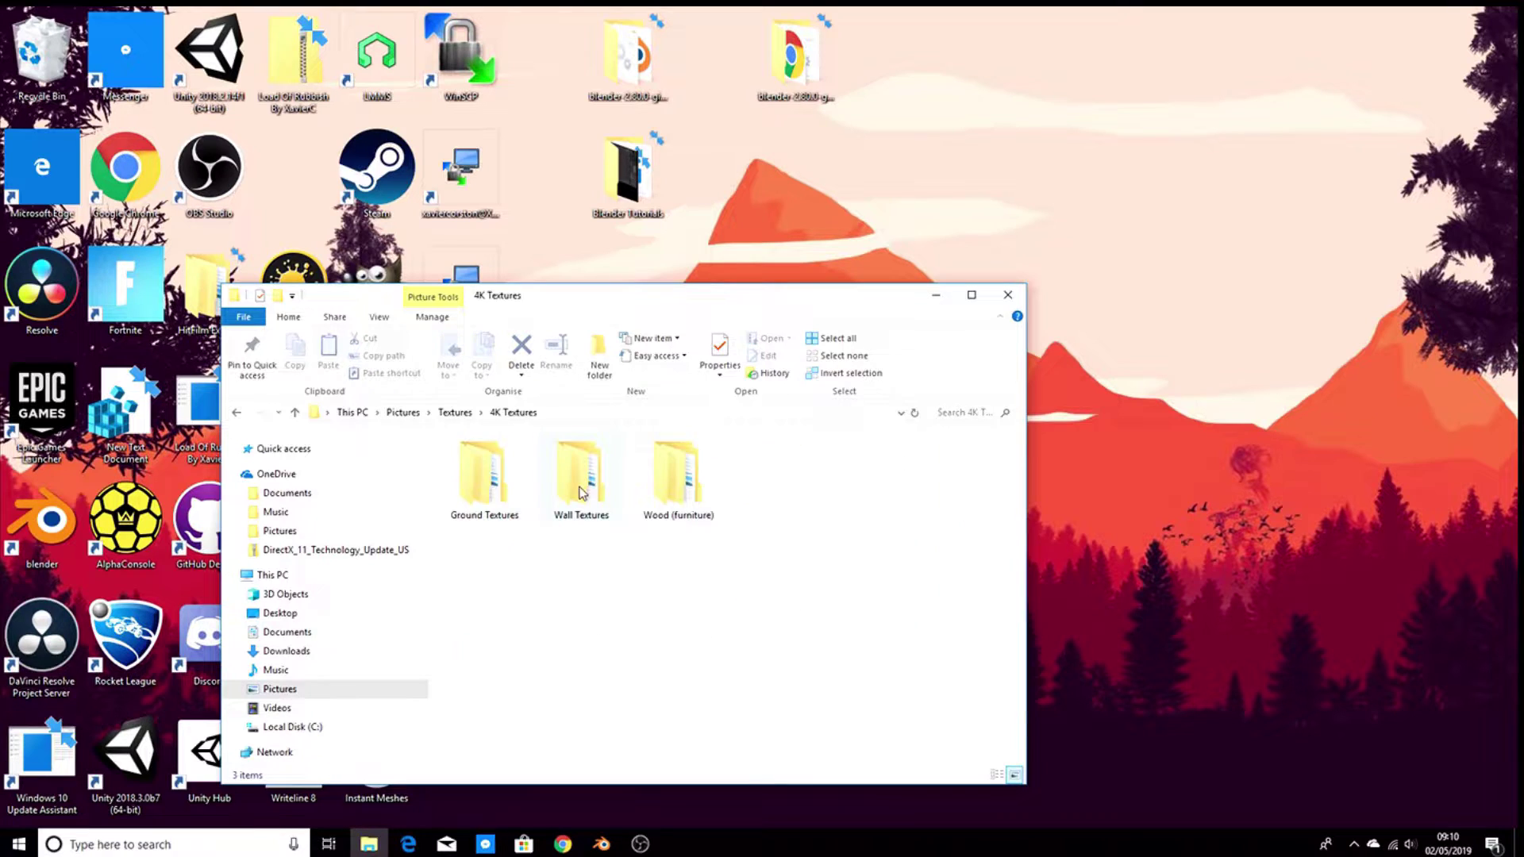
{"action": "double_click", "coordinate": [665, 495]}
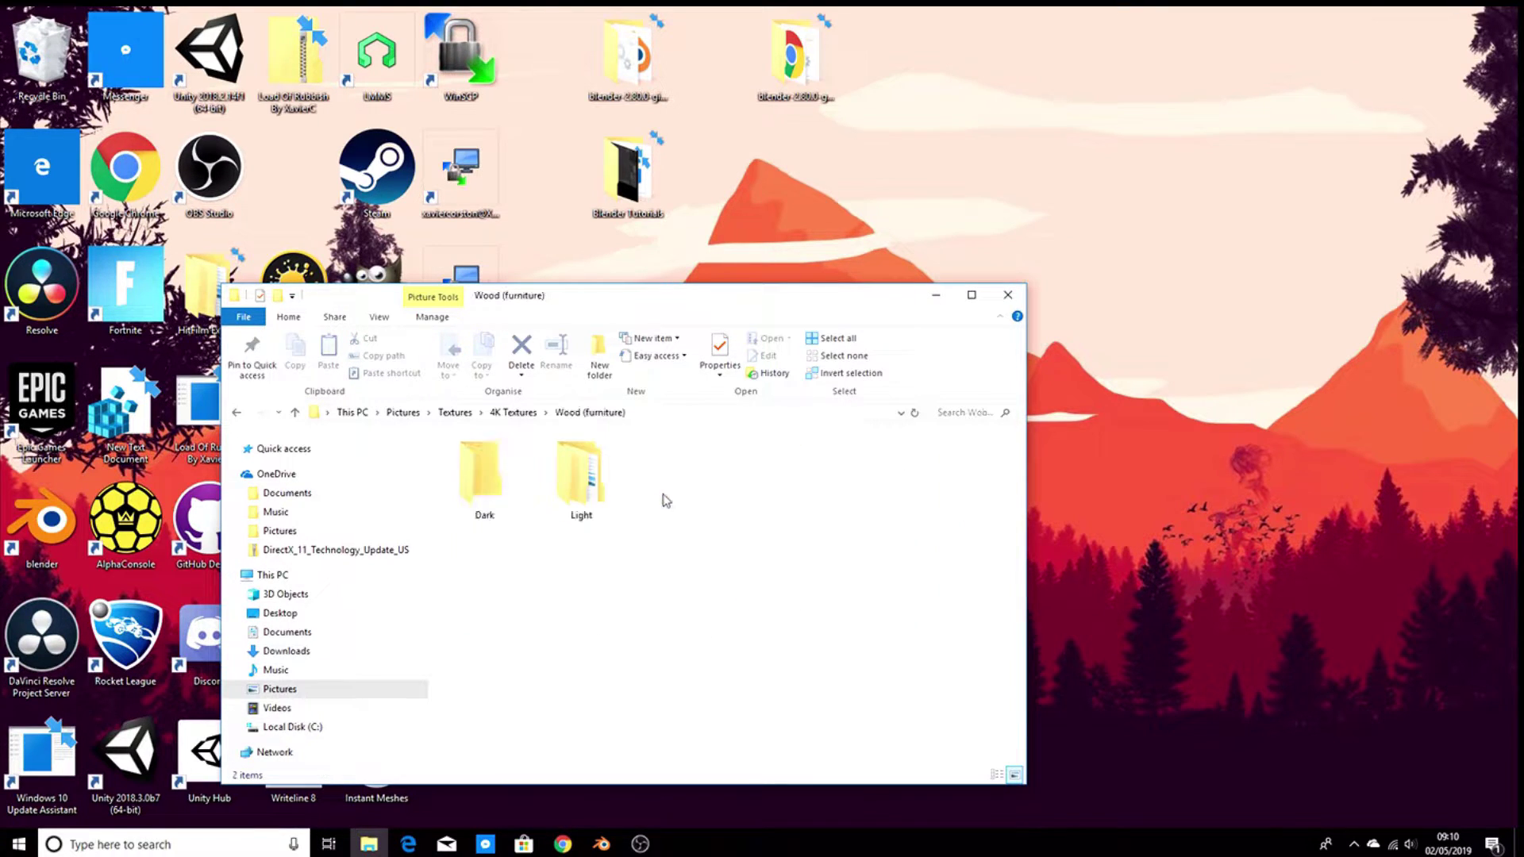
{"action": "double_click", "coordinate": [583, 498]}
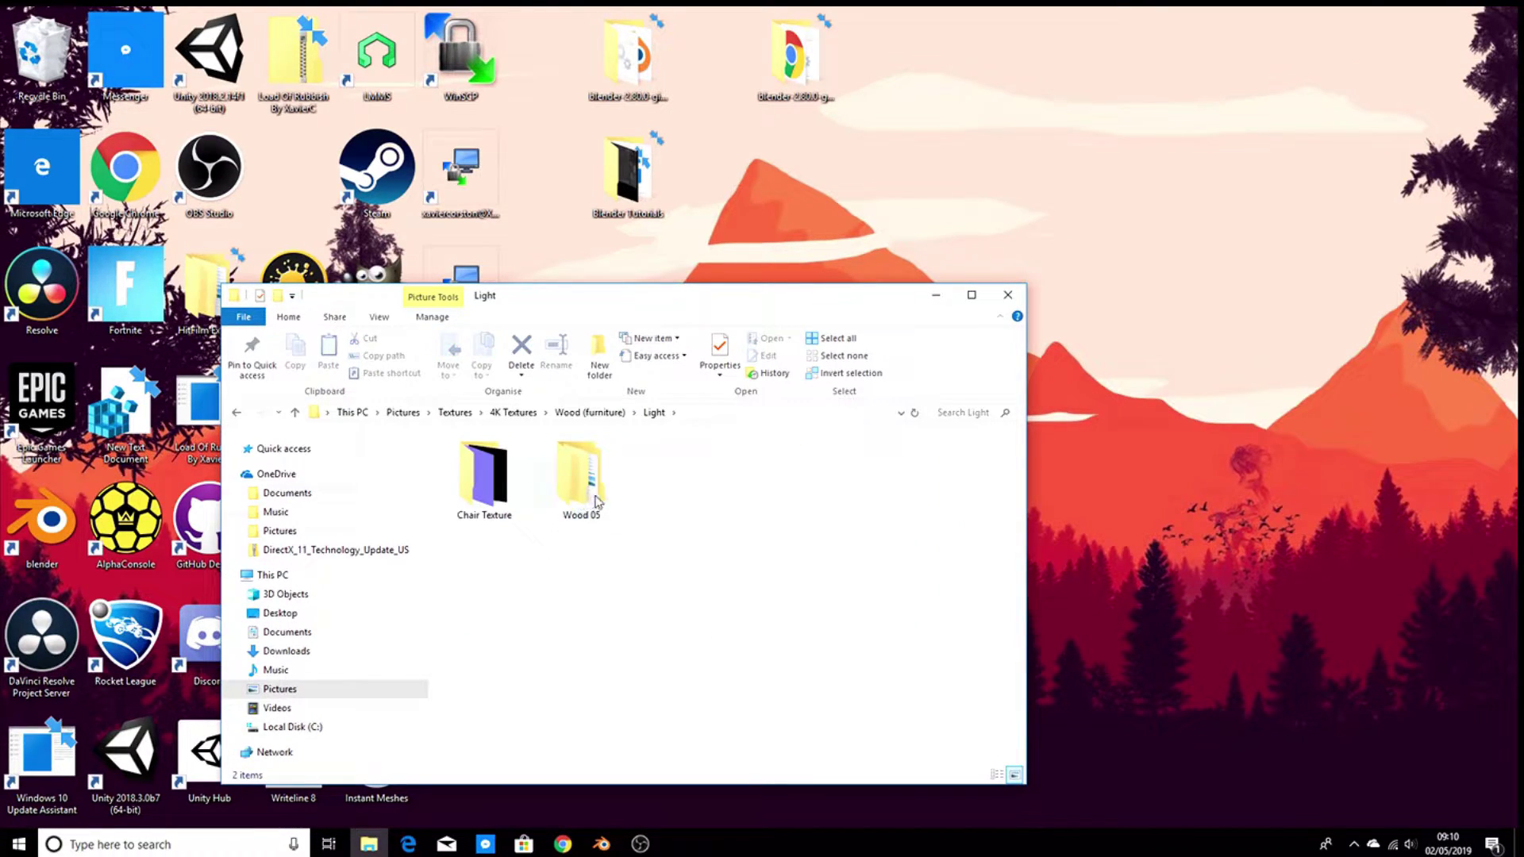
{"action": "double_click", "coordinate": [489, 505]}
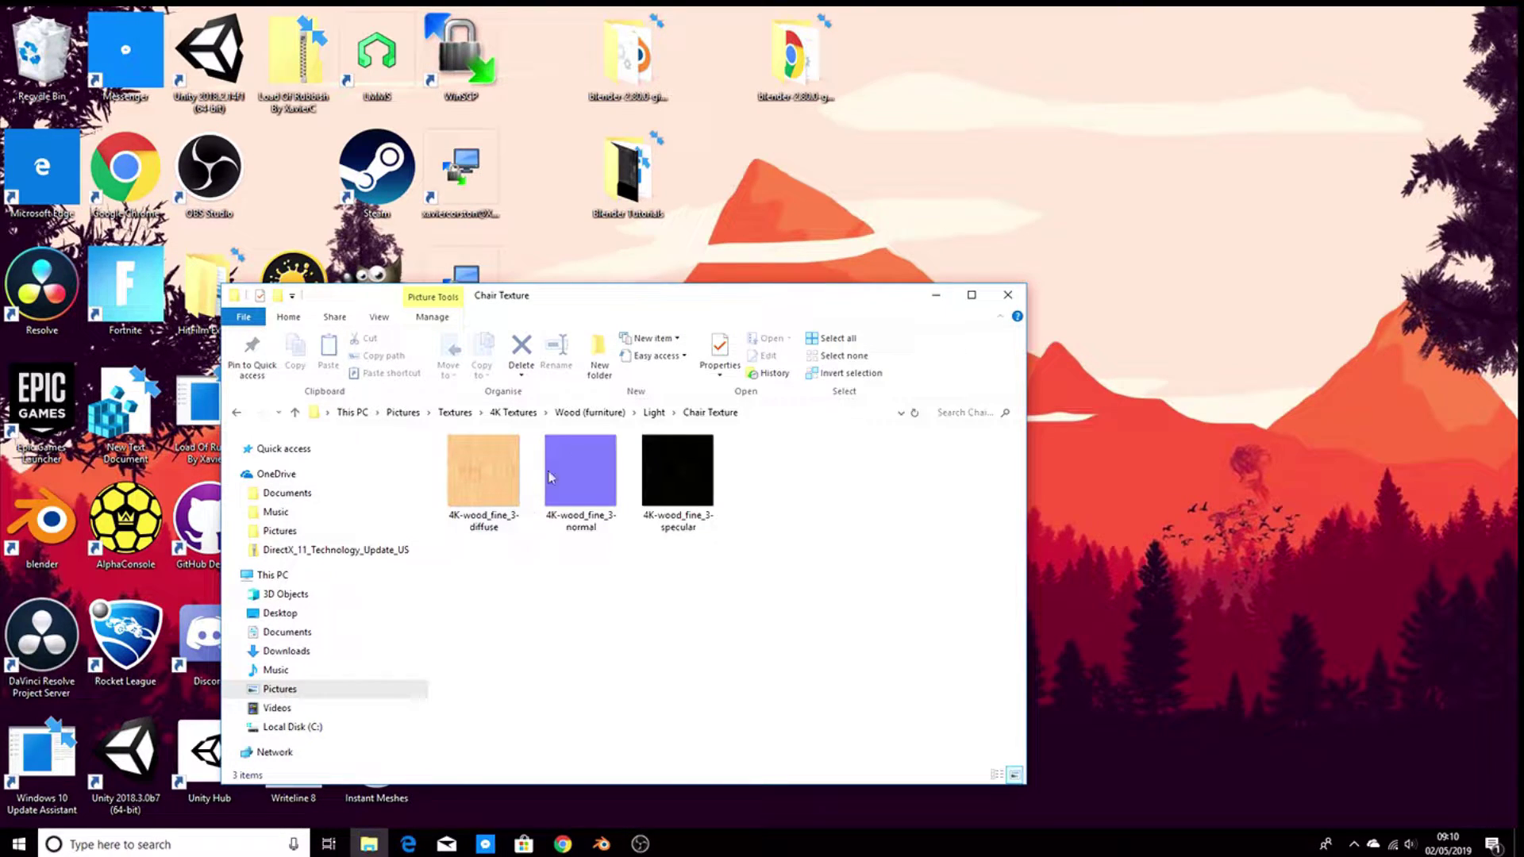
{"action": "left_click_drag", "start_coordinate": [759, 303], "coordinate": [891, 284]}
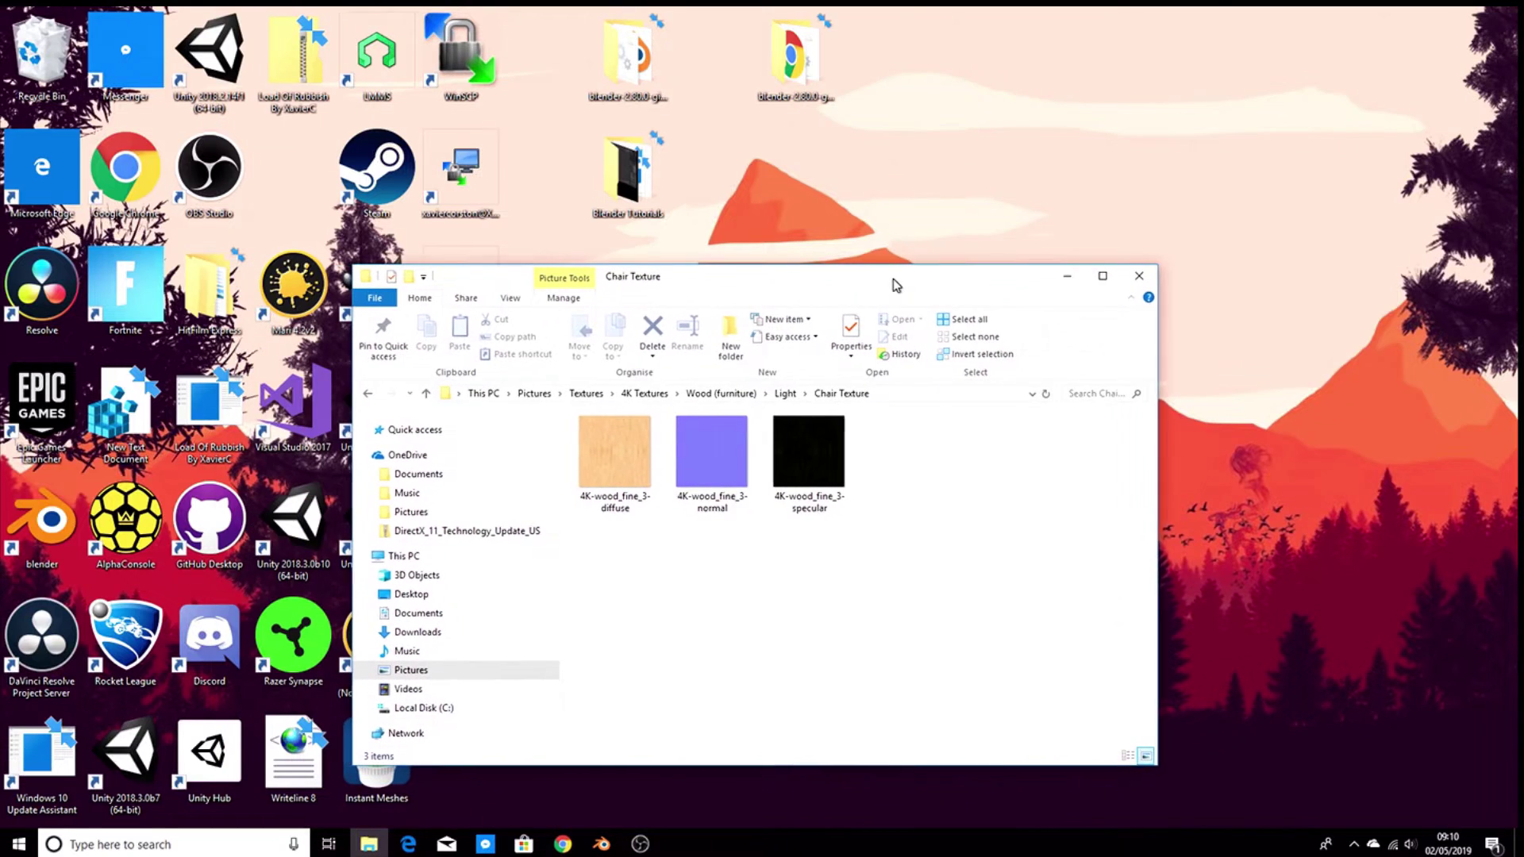
{"action": "left_click", "coordinate": [1070, 277]}
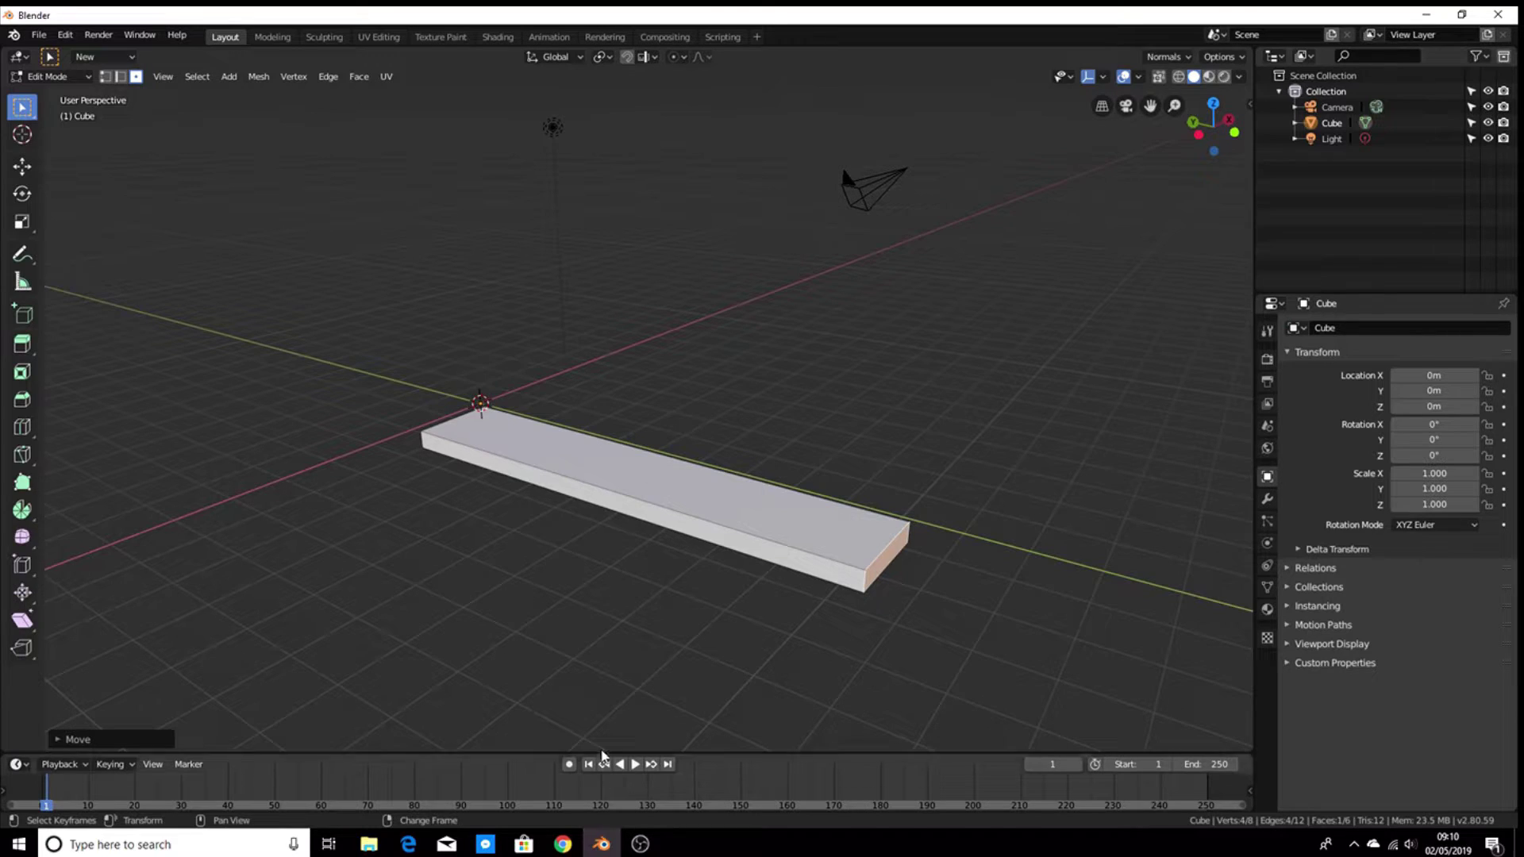
{"action": "middle_click_drag", "start_coordinate": [629, 579], "coordinate": [667, 591]}
{"action": "middle_click_drag", "start_coordinate": [807, 478], "coordinate": [756, 490]}
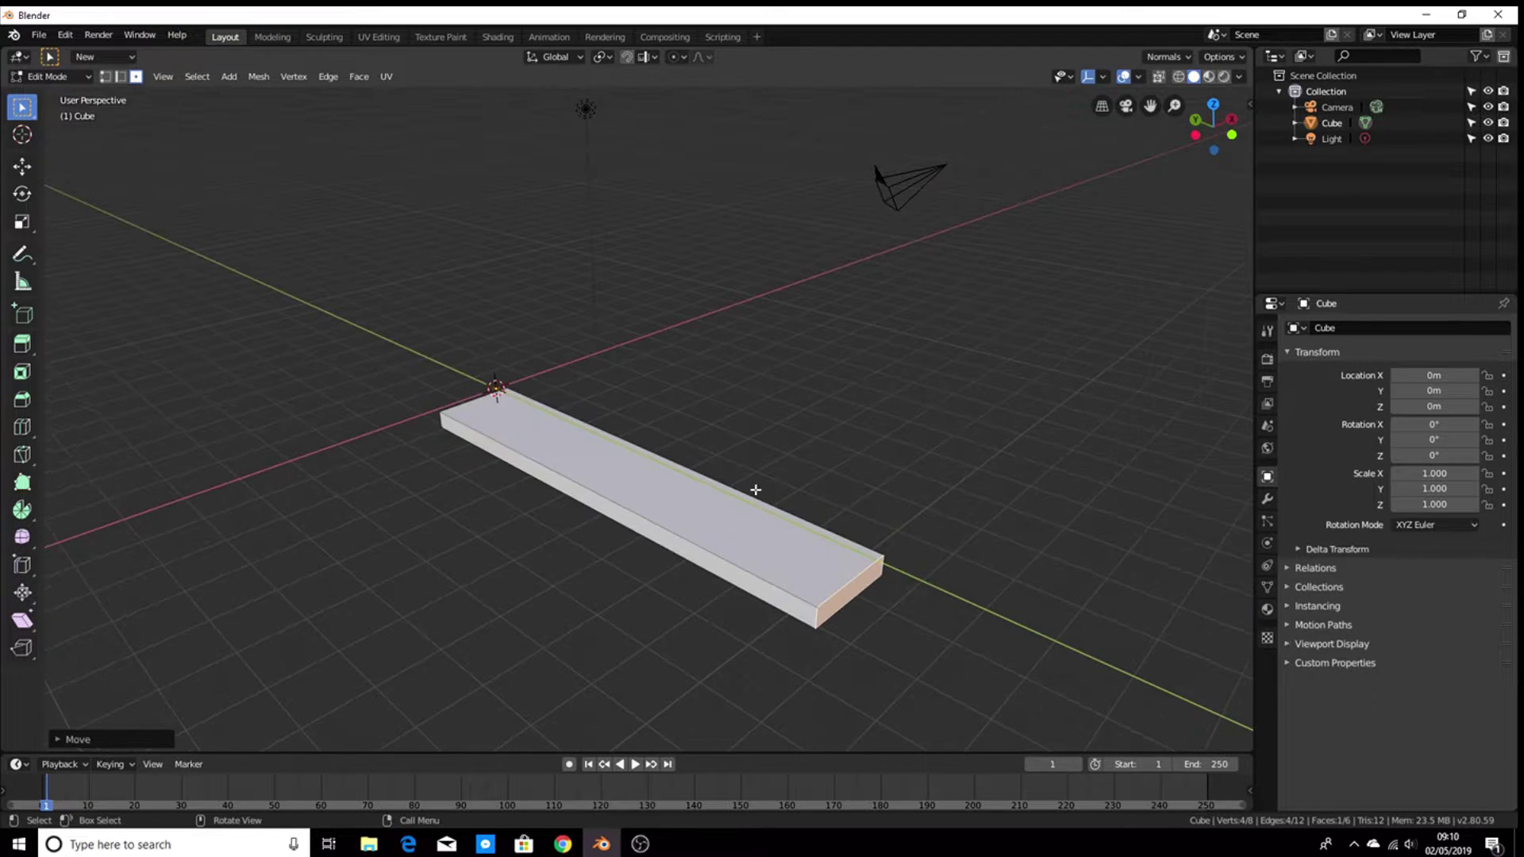
{"action": "mouse_move", "coordinate": [717, 500]}
{"action": "middle_mouse_down"}
{"action": "mouse_move", "coordinate": [840, 497]}
{"action": "mouse_move", "coordinate": [738, 486]}
{"action": "middle_mouse_up"}
{"action": "left_click", "coordinate": [721, 514]}
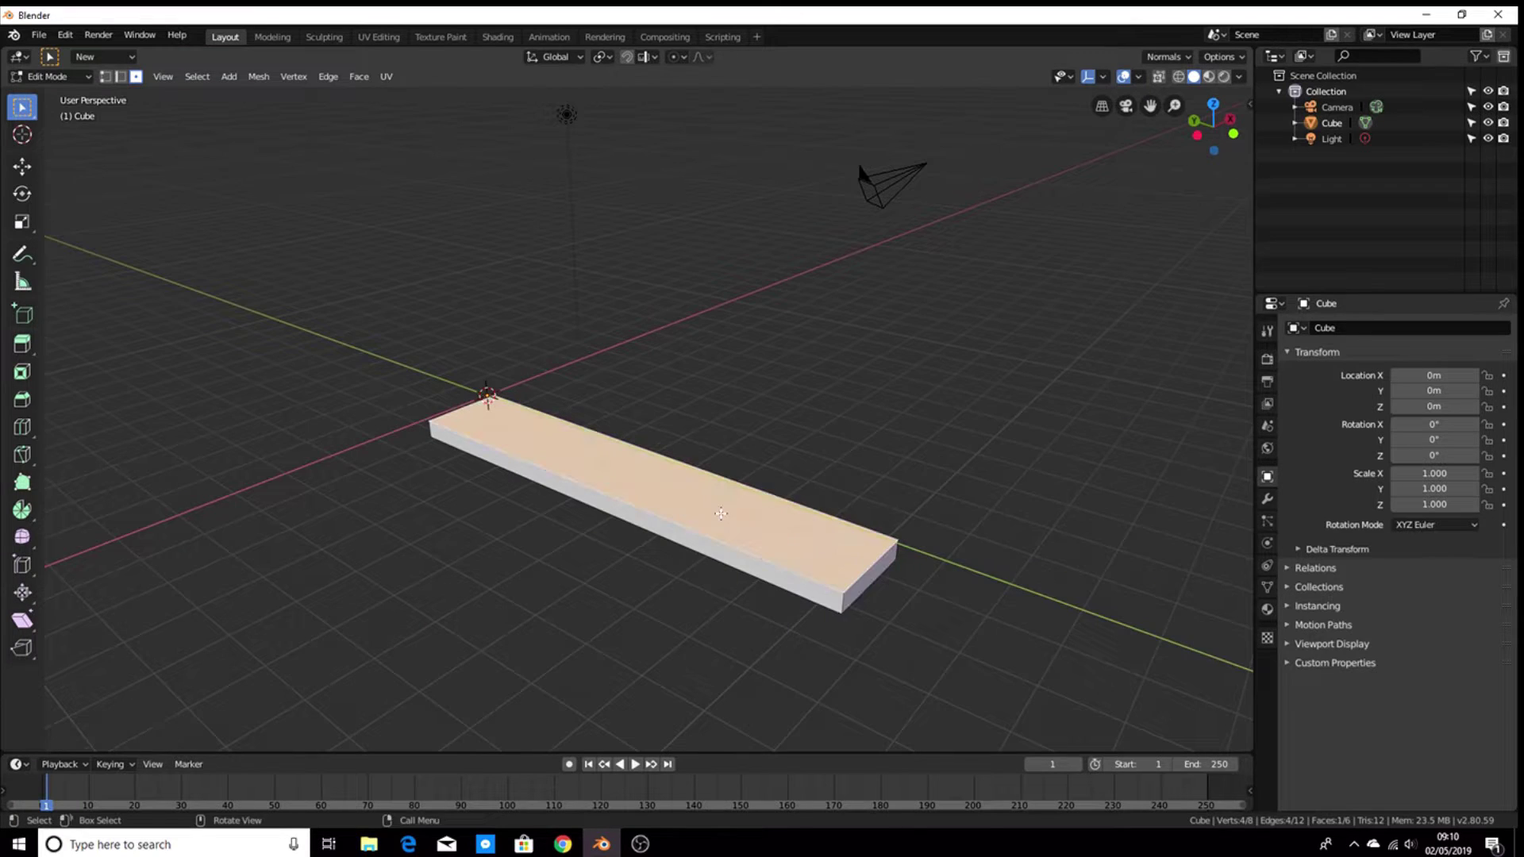
{"action": "left_click", "coordinate": [881, 568]}
{"action": "left_click", "coordinate": [766, 449]}
{"action": "left_click", "coordinate": [743, 389]}
{"action": "middle_click_drag", "start_coordinate": [720, 390], "coordinate": [635, 395]}
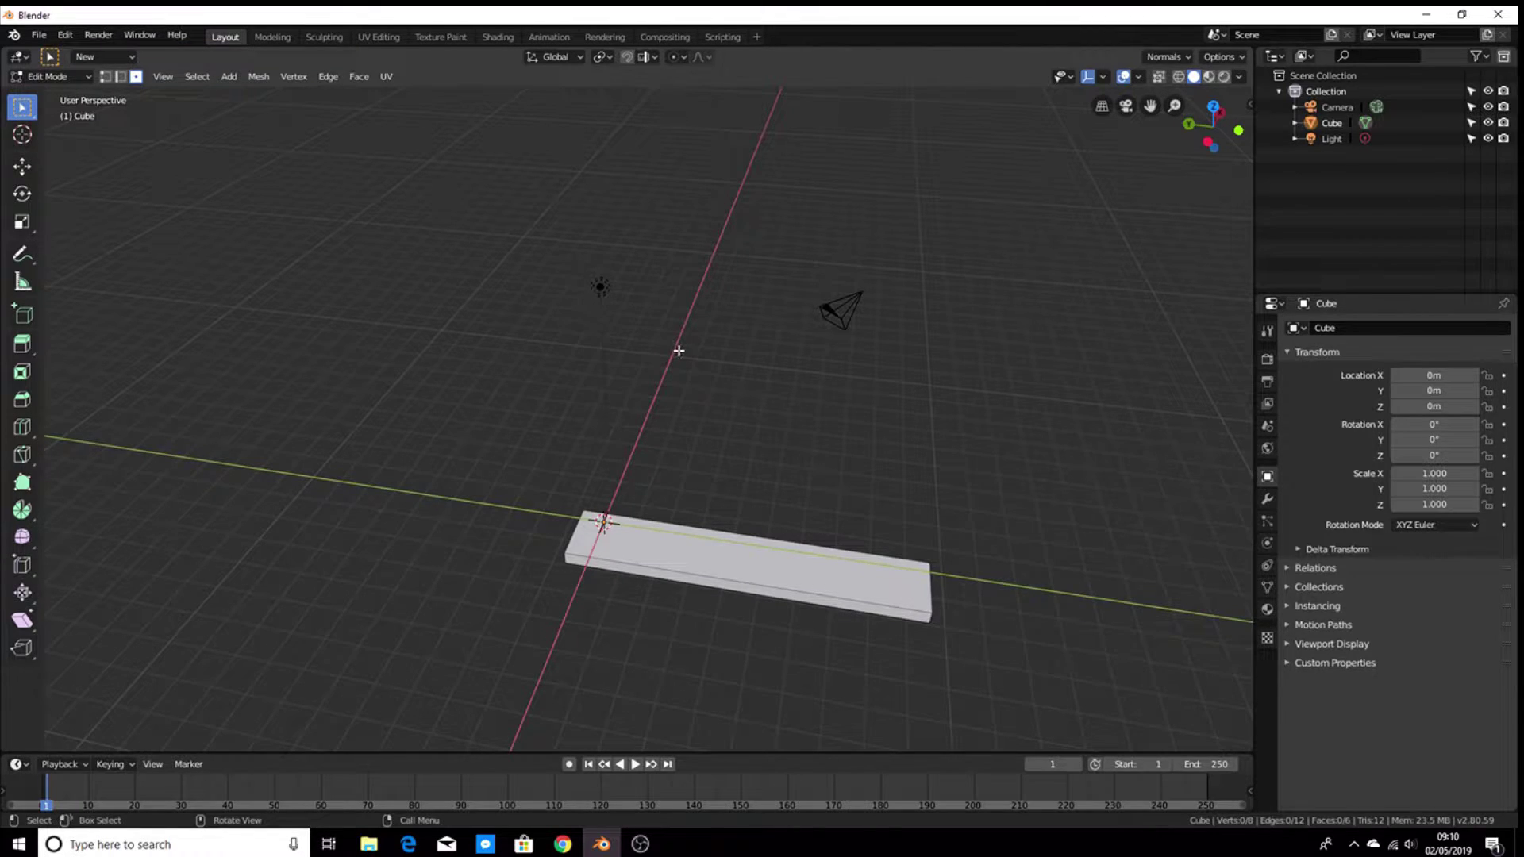
- Return to Object Mode, delete the default light, and recentre the plank in view
{"action": "key", "text": "Tab"}
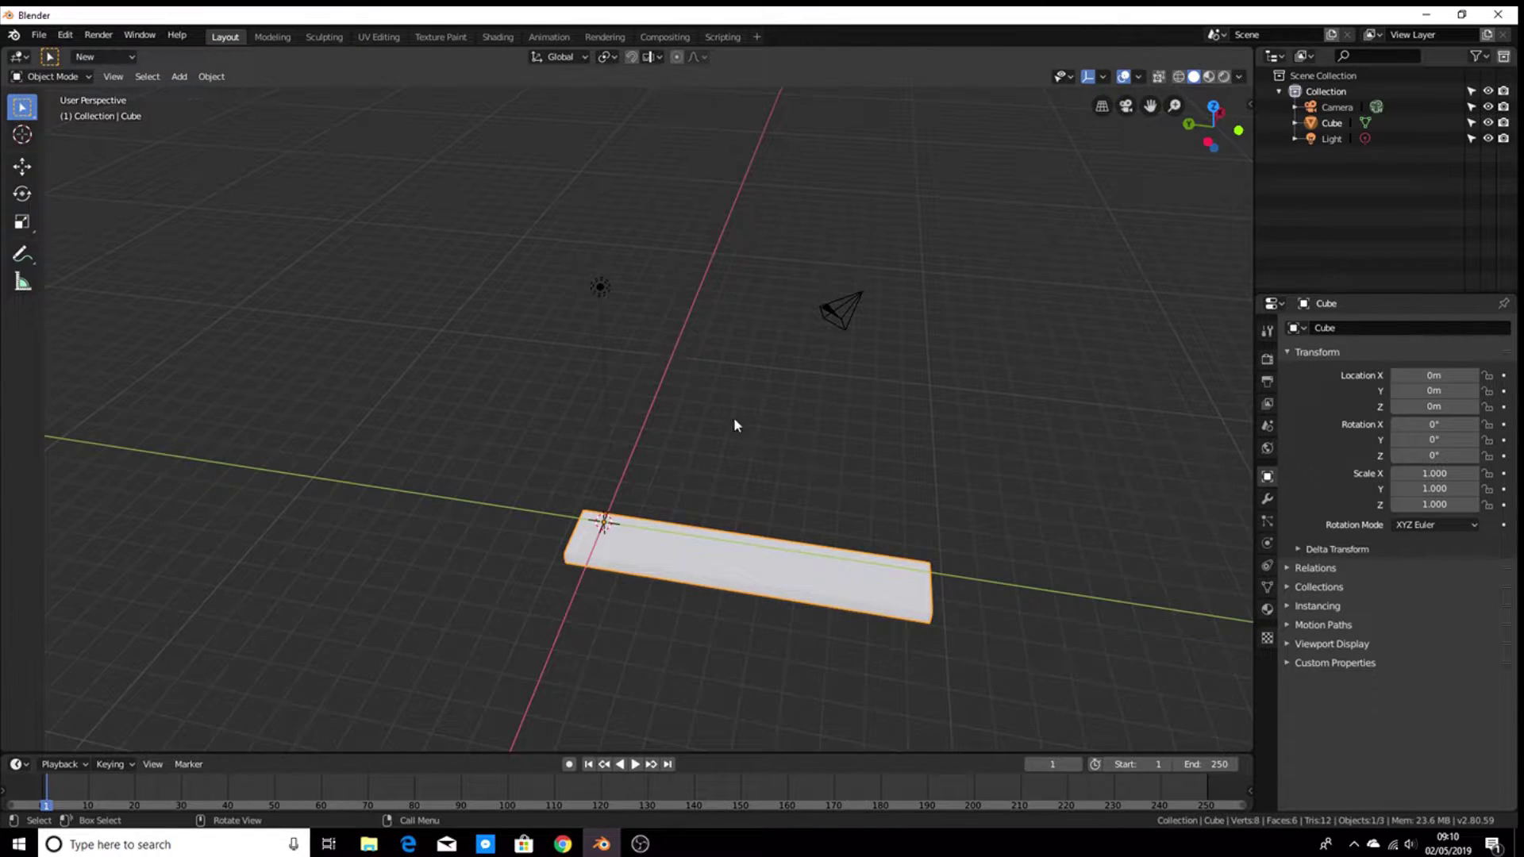
{"action": "left_click", "coordinate": [601, 290]}
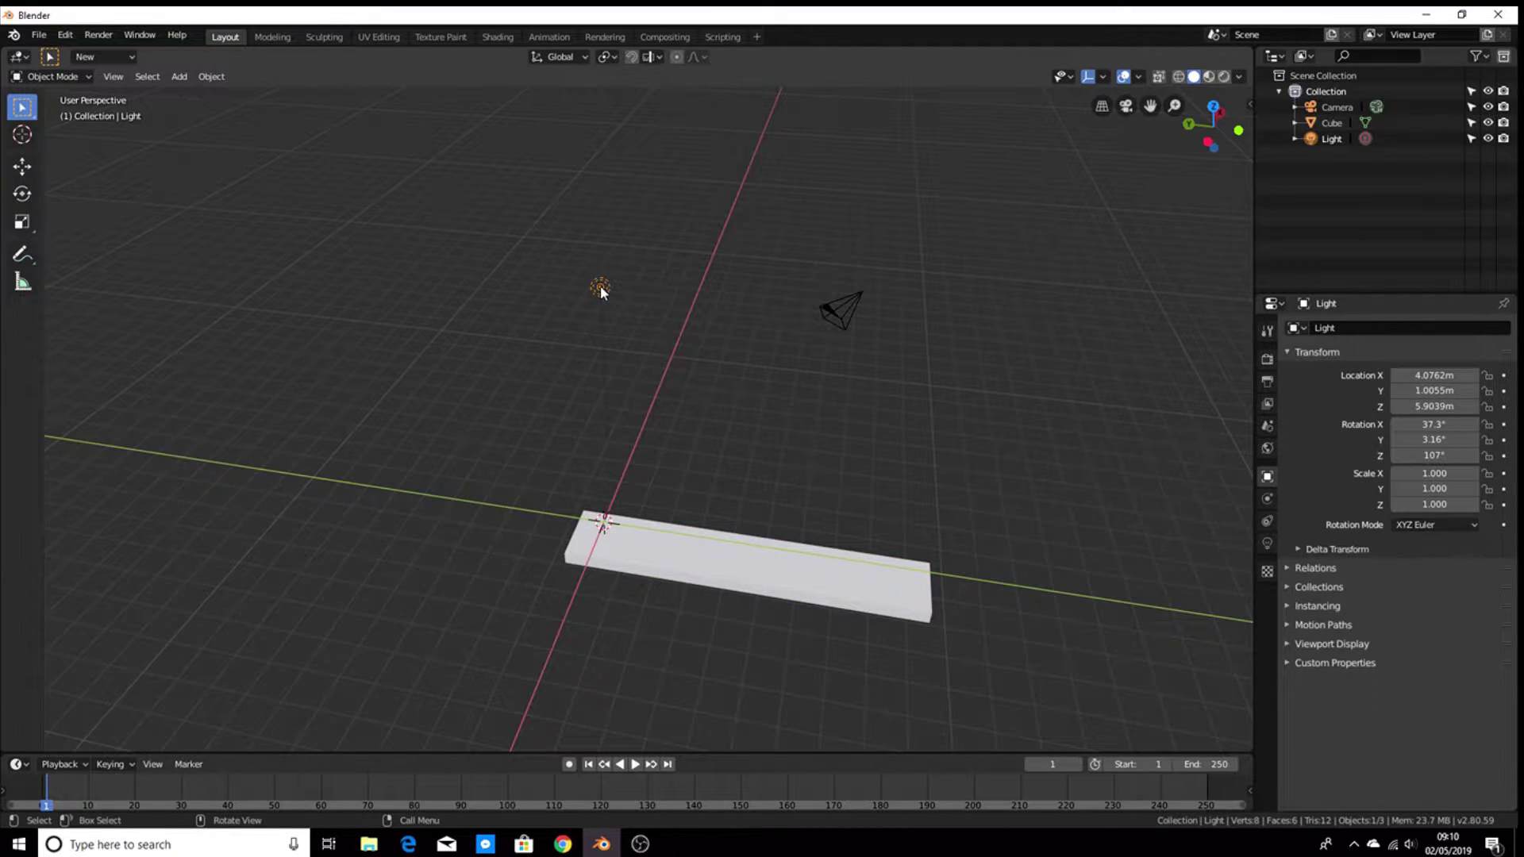
{"action": "key", "text": "x"}
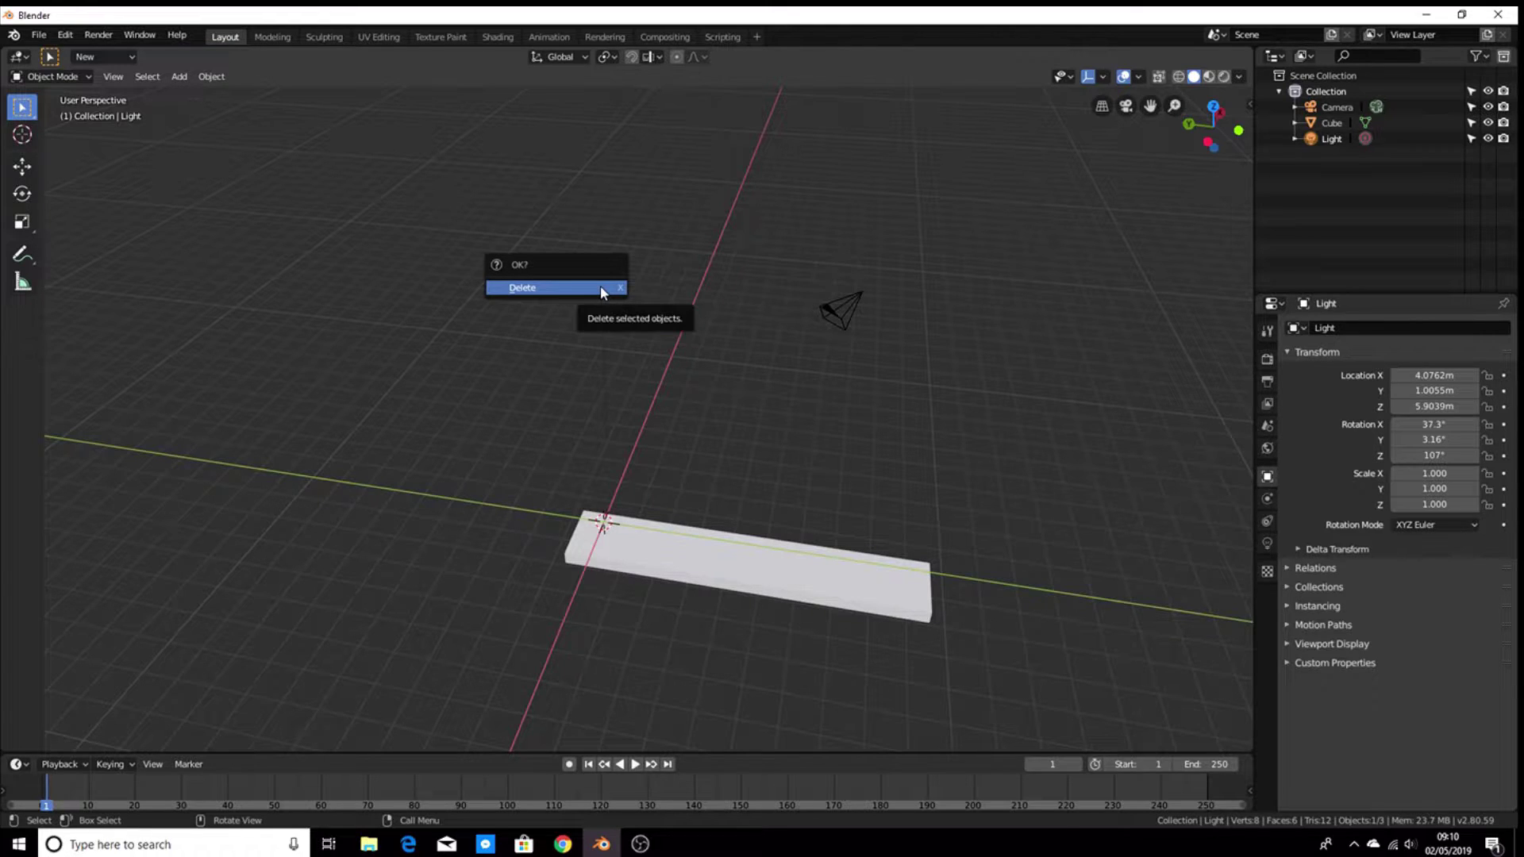
{"action": "left_click", "coordinate": [600, 285]}
{"action": "scroll", "coordinate": [806, 432], "scroll_direction": "down", "scroll_amount": 1}
{"action": "scroll", "coordinate": [805, 432], "scroll_direction": "up", "scroll_amount": 3}
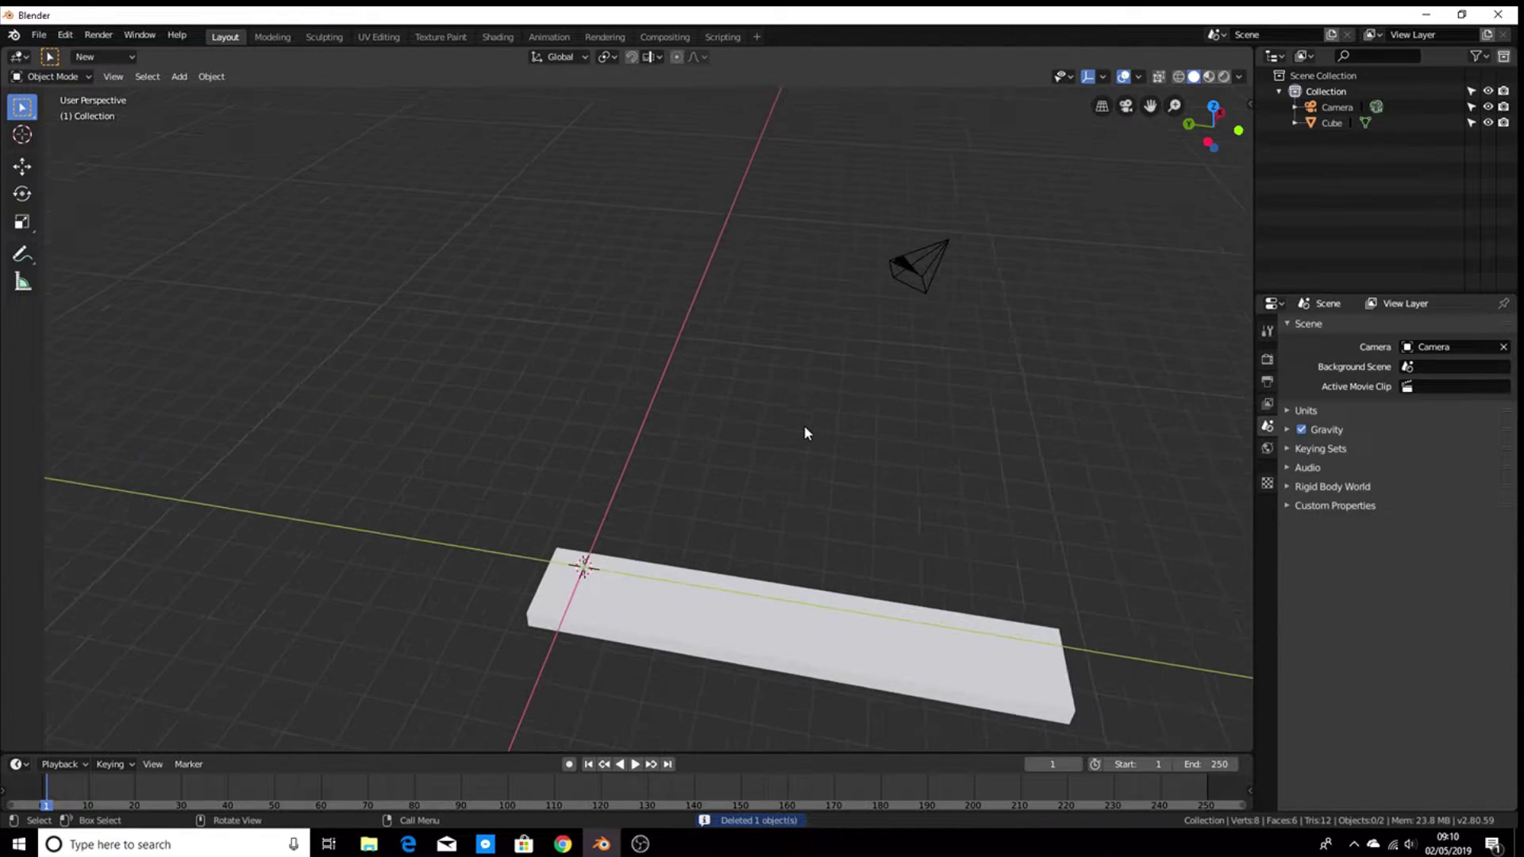
{"action": "middle_click_drag", "start_coordinate": [911, 513], "coordinate": [776, 422], "text": "shift"}
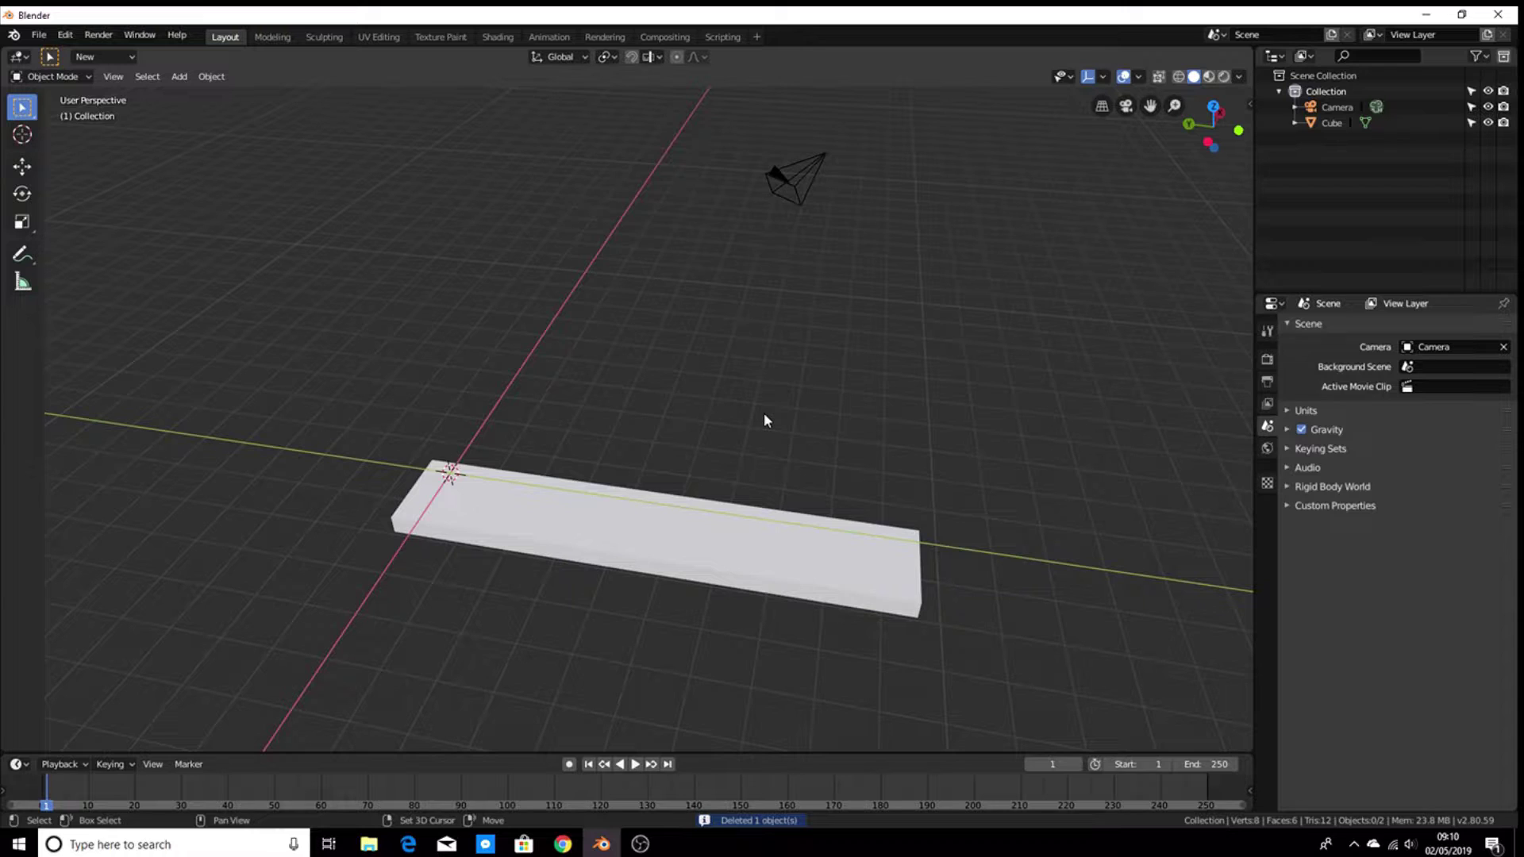
- Bring up the Shift+A add menu with its Light submenu showing
{"action": "key", "text": "shift+a"}
{"action": "mouse_move", "coordinate": [764, 415]}
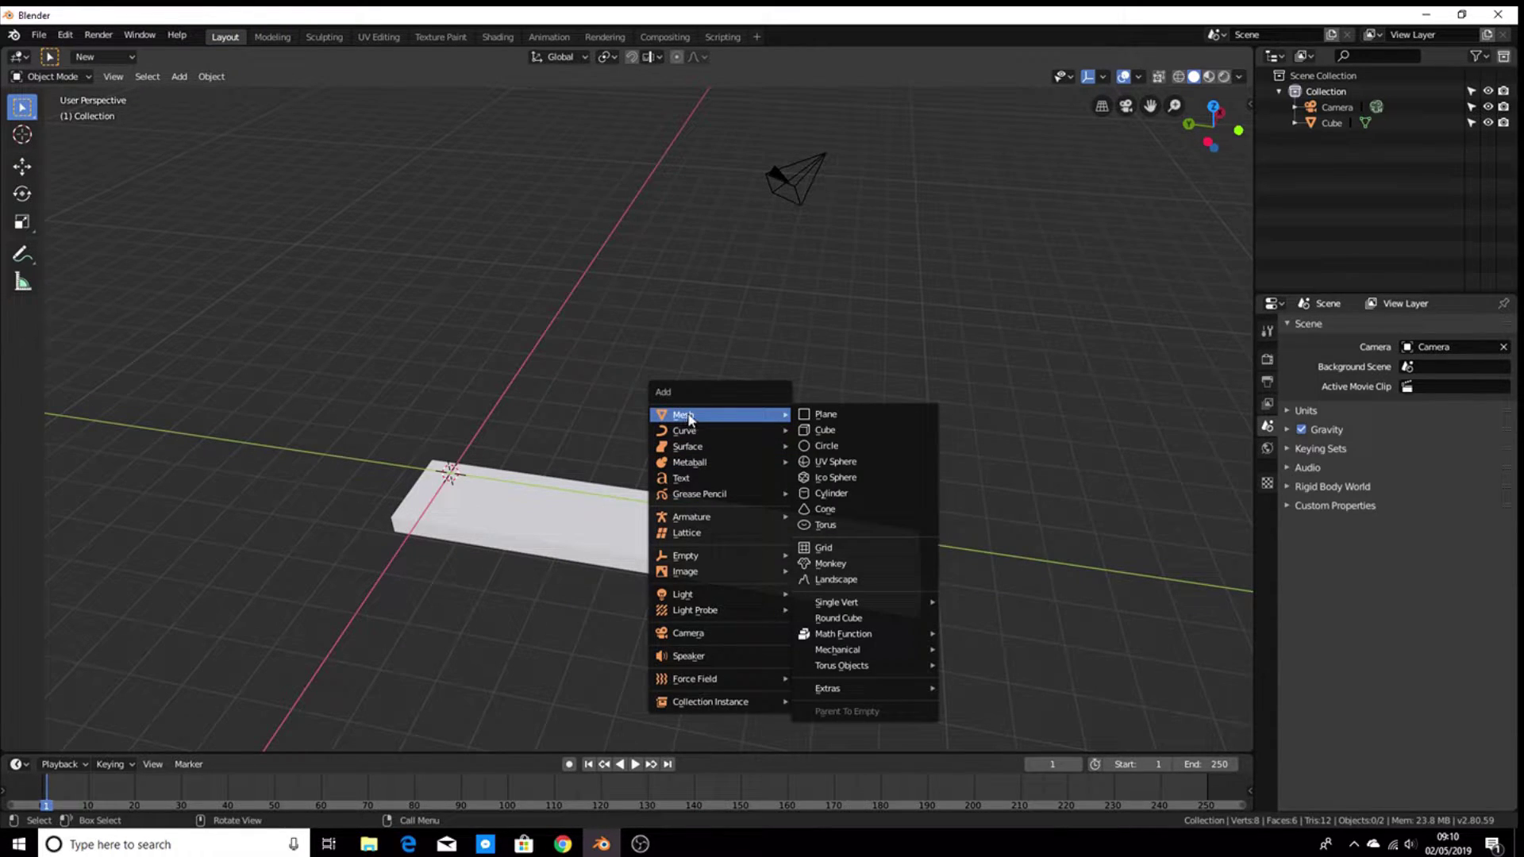
{"action": "mouse_move", "coordinate": [724, 599]}
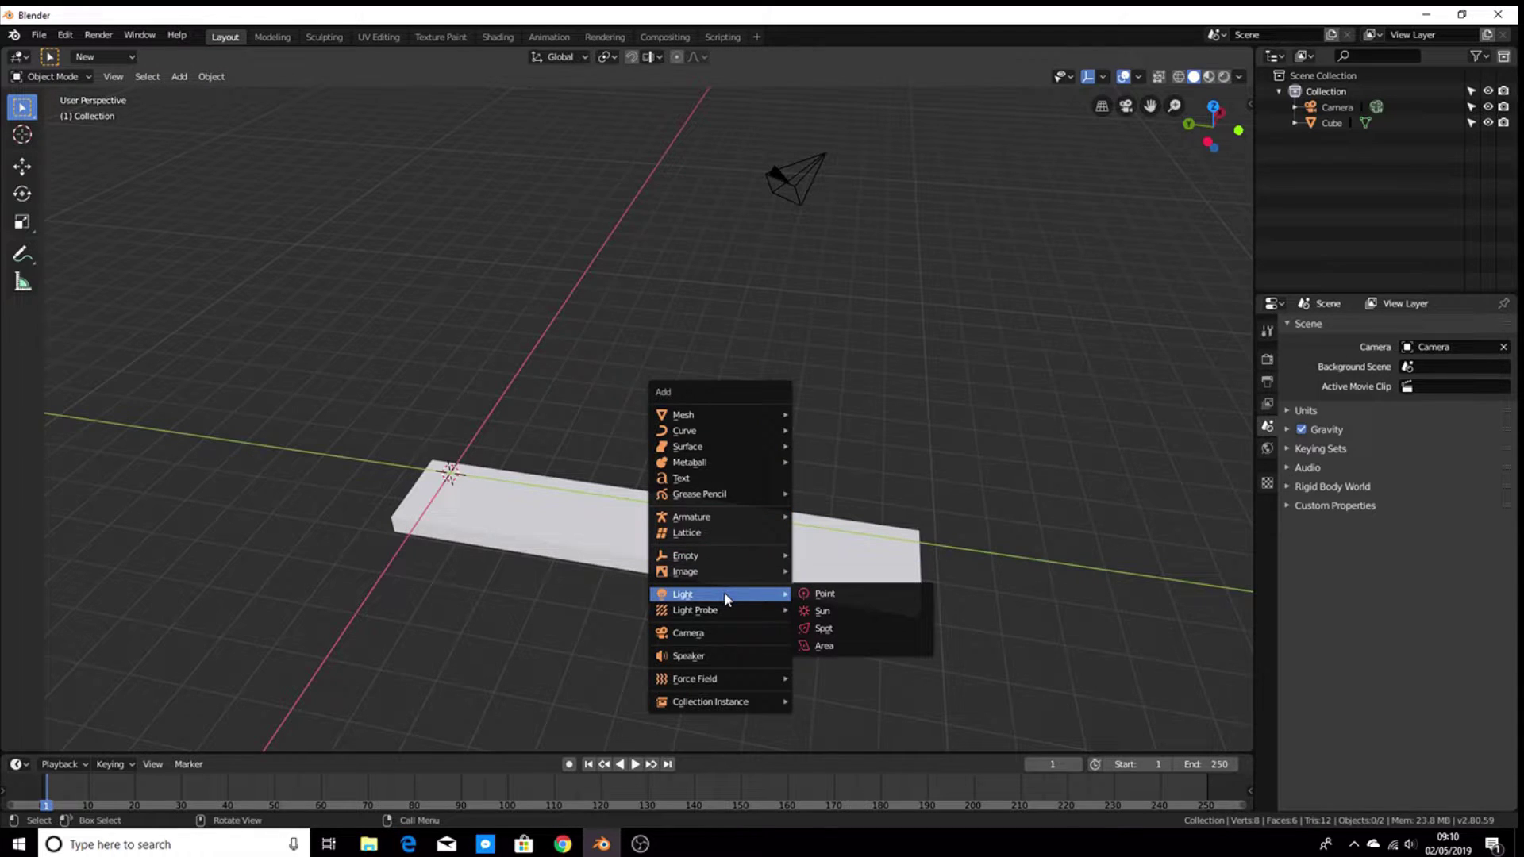
- Add an Area light and place it about 5 m up and at X -6.3 m
{"action": "left_click", "coordinate": [851, 647]}
{"action": "middle_click_drag", "start_coordinate": [842, 636], "coordinate": [571, 482]}
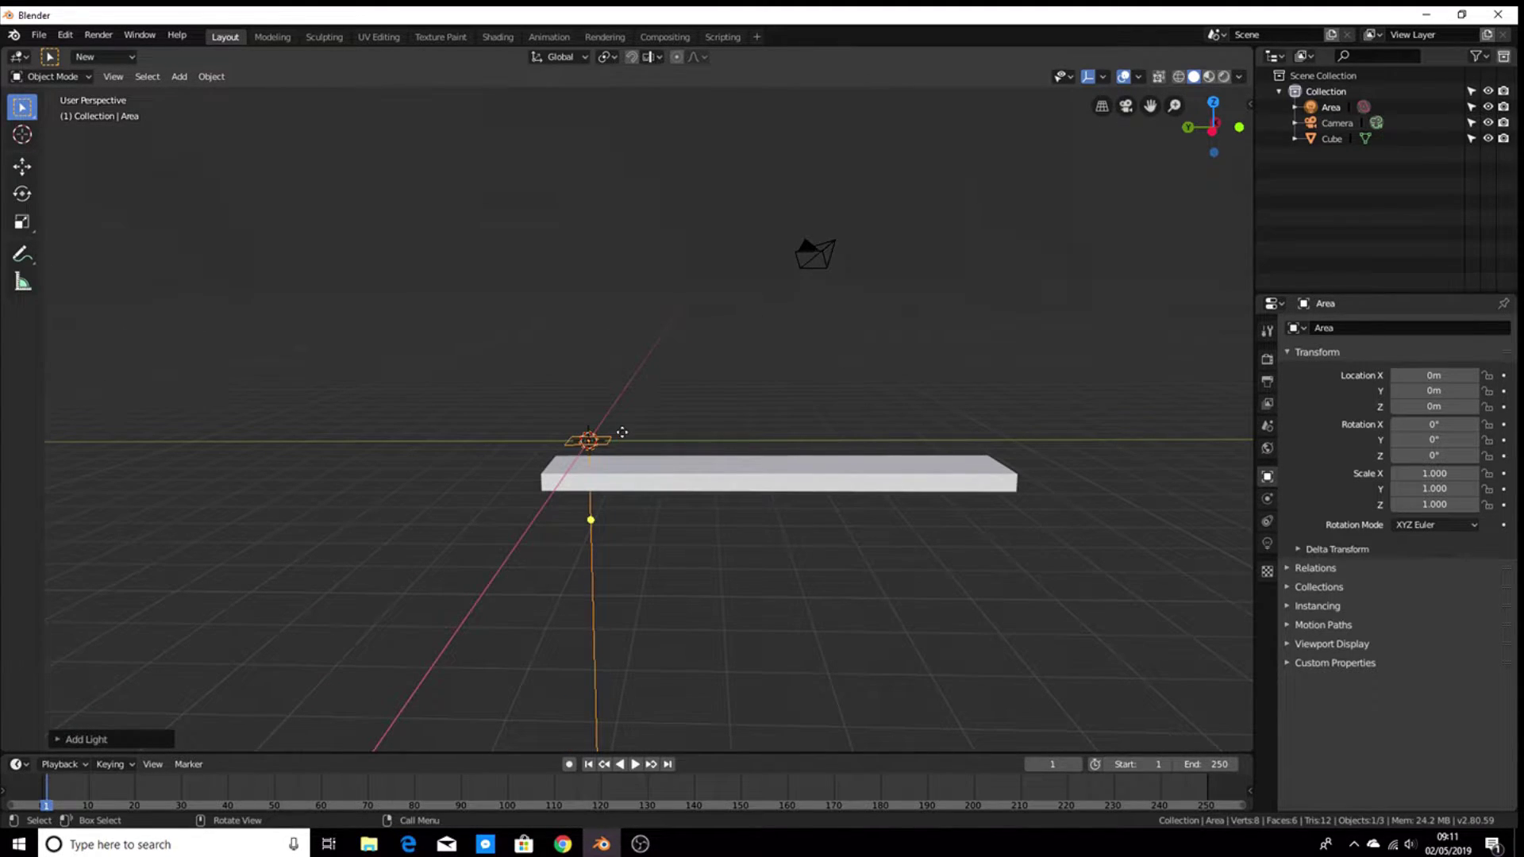
{"action": "key", "text": "g"}
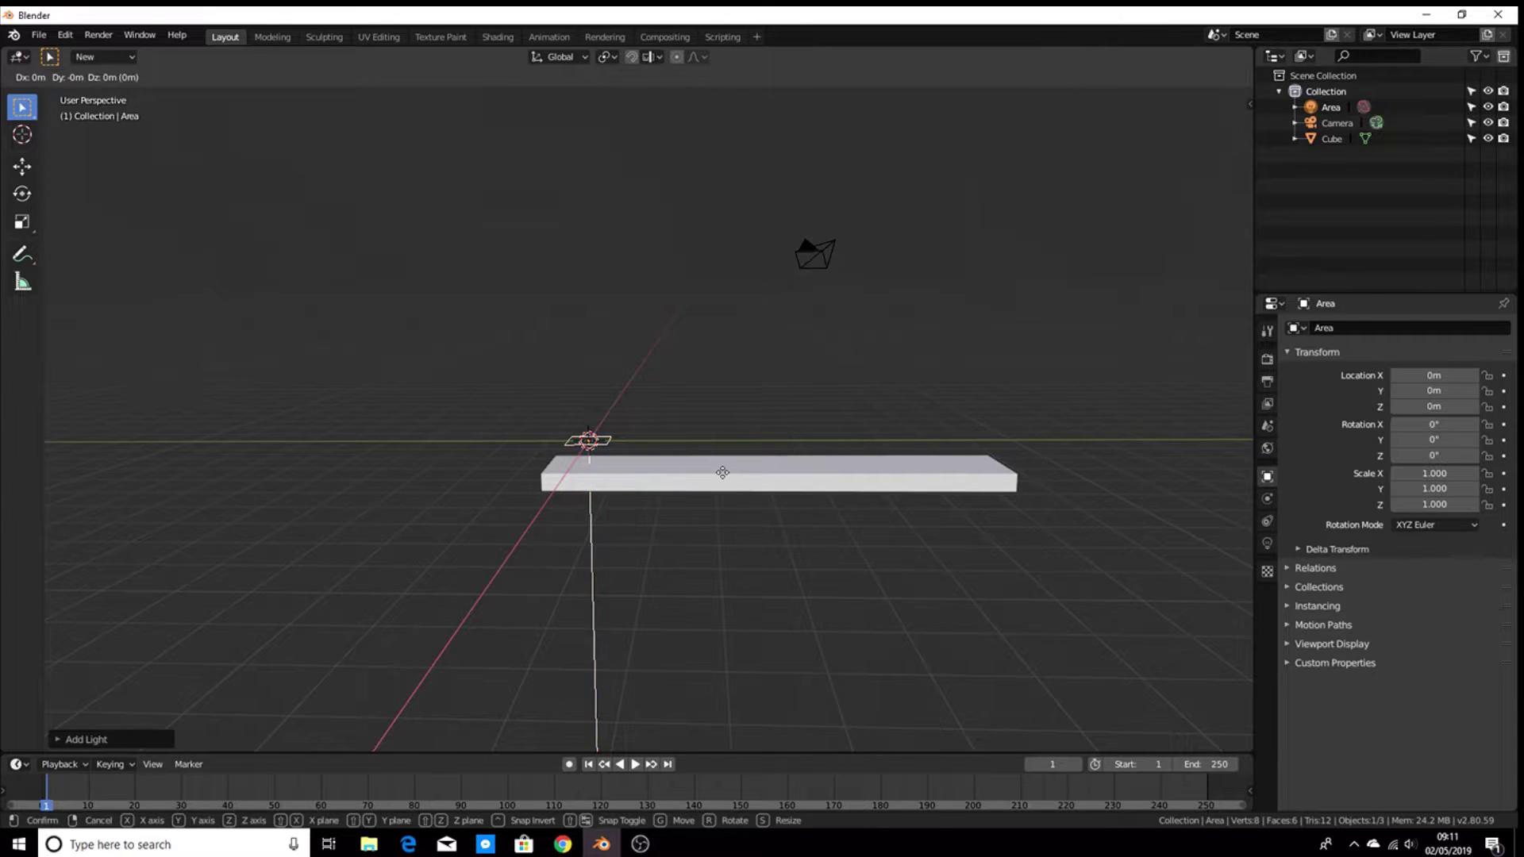
{"action": "key", "text": "z"}
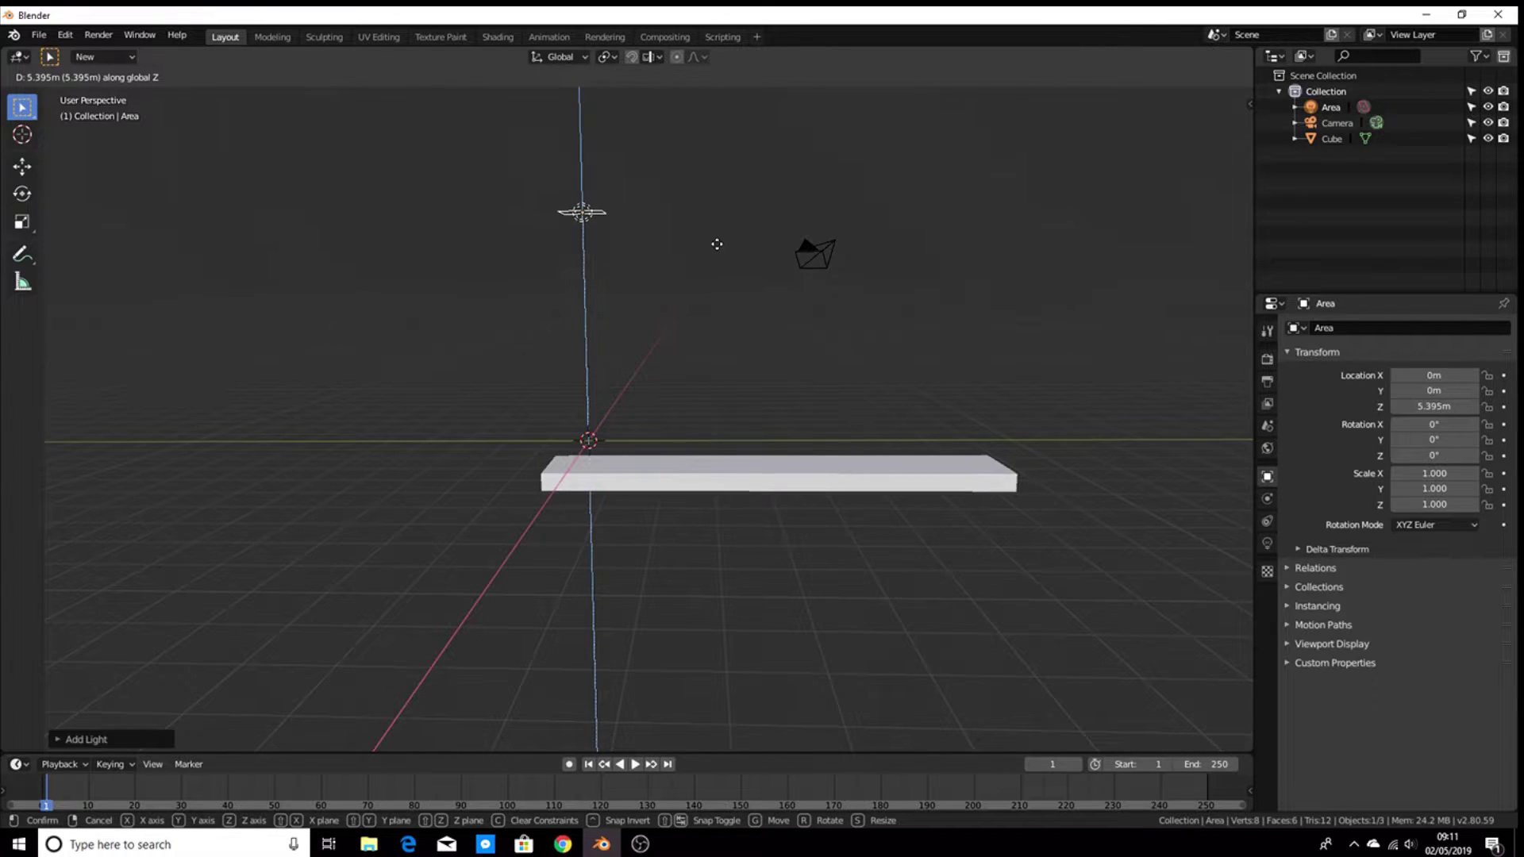
{"action": "left_click", "coordinate": [718, 248]}
{"action": "middle_click_drag", "start_coordinate": [759, 293], "coordinate": [813, 367]}
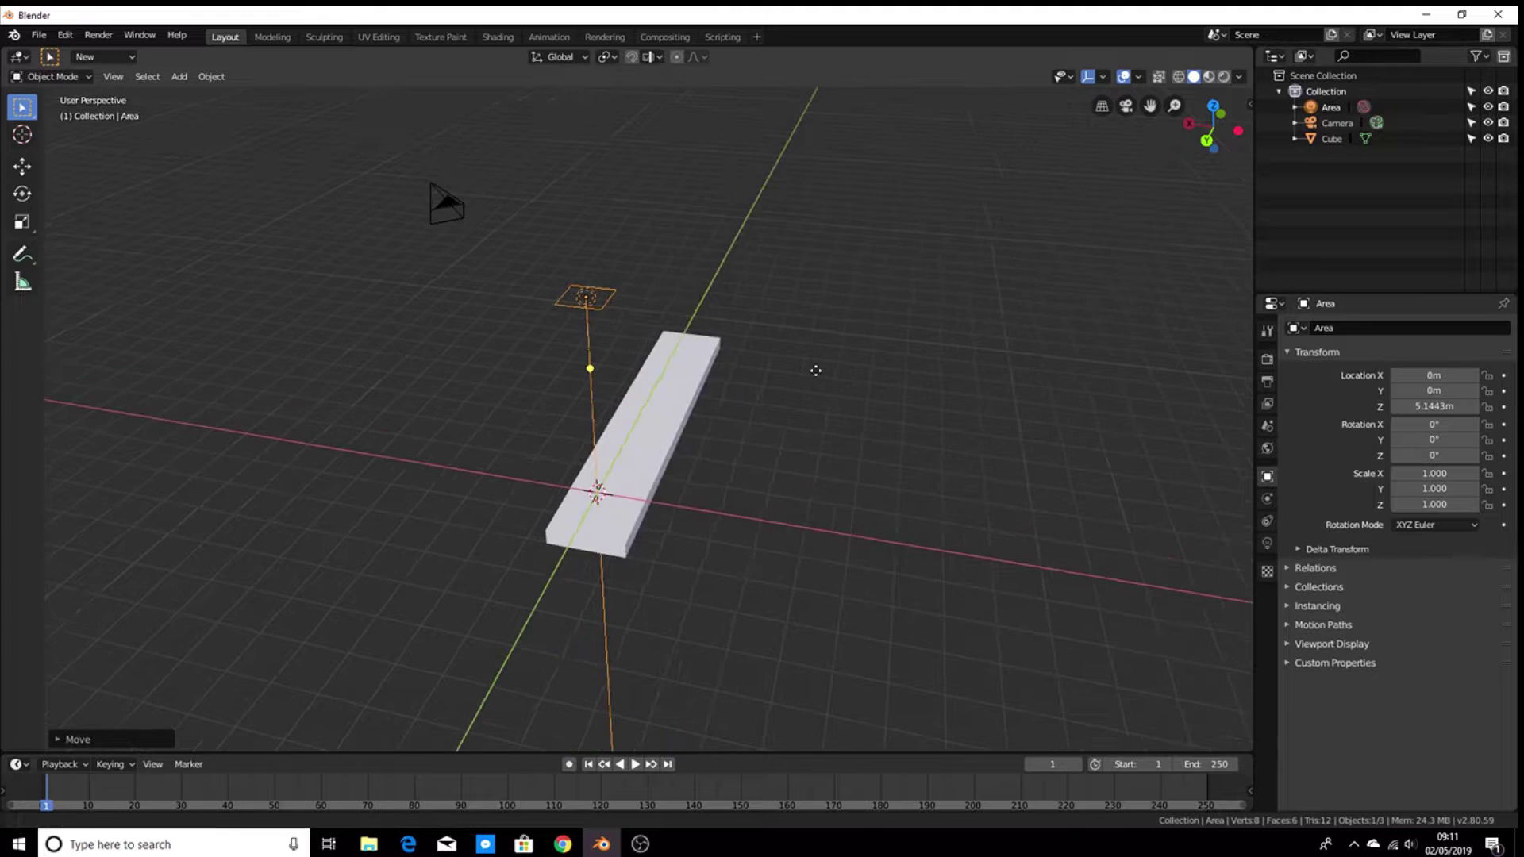
{"action": "key", "text": "g"}
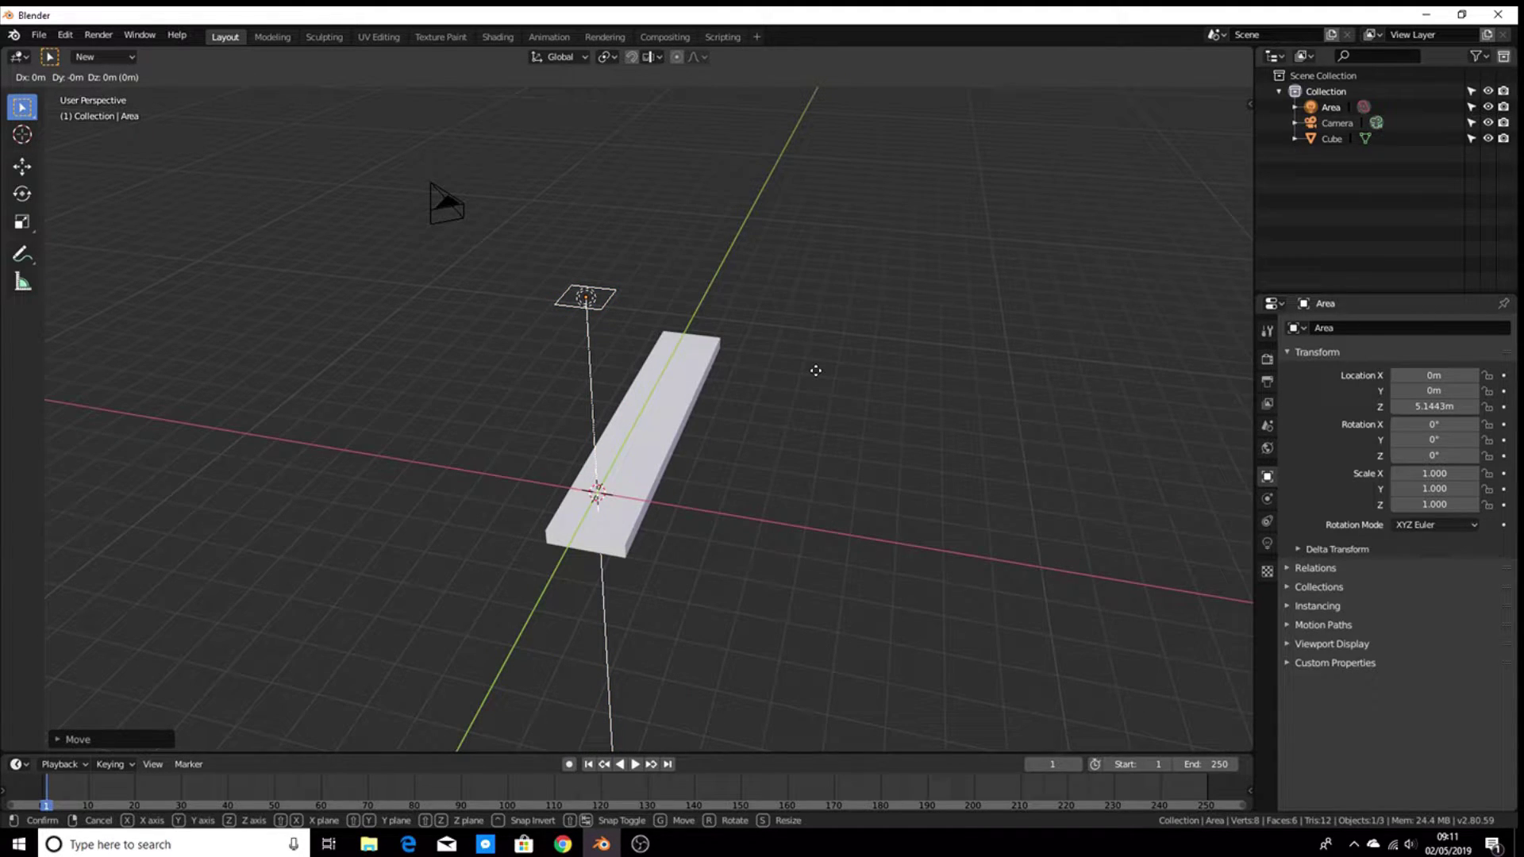
{"action": "key", "text": "x"}
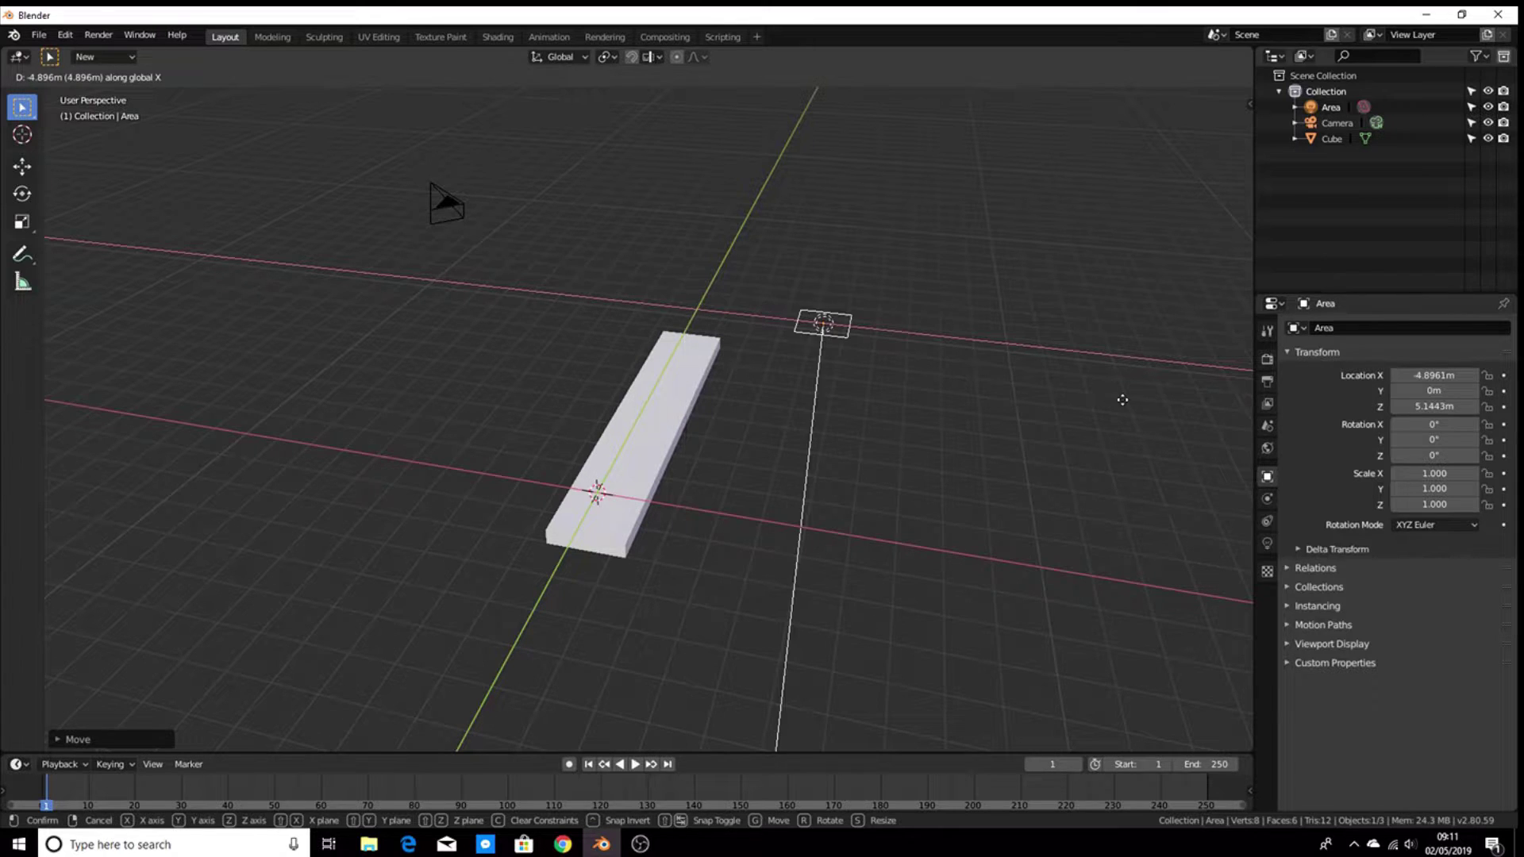
{"action": "left_click", "coordinate": [1122, 398]}
- Tilt the area light -42.4° about Y toward the plank and shift it along Y
{"action": "middle_click_drag", "start_coordinate": [1122, 398], "coordinate": [806, 475]}
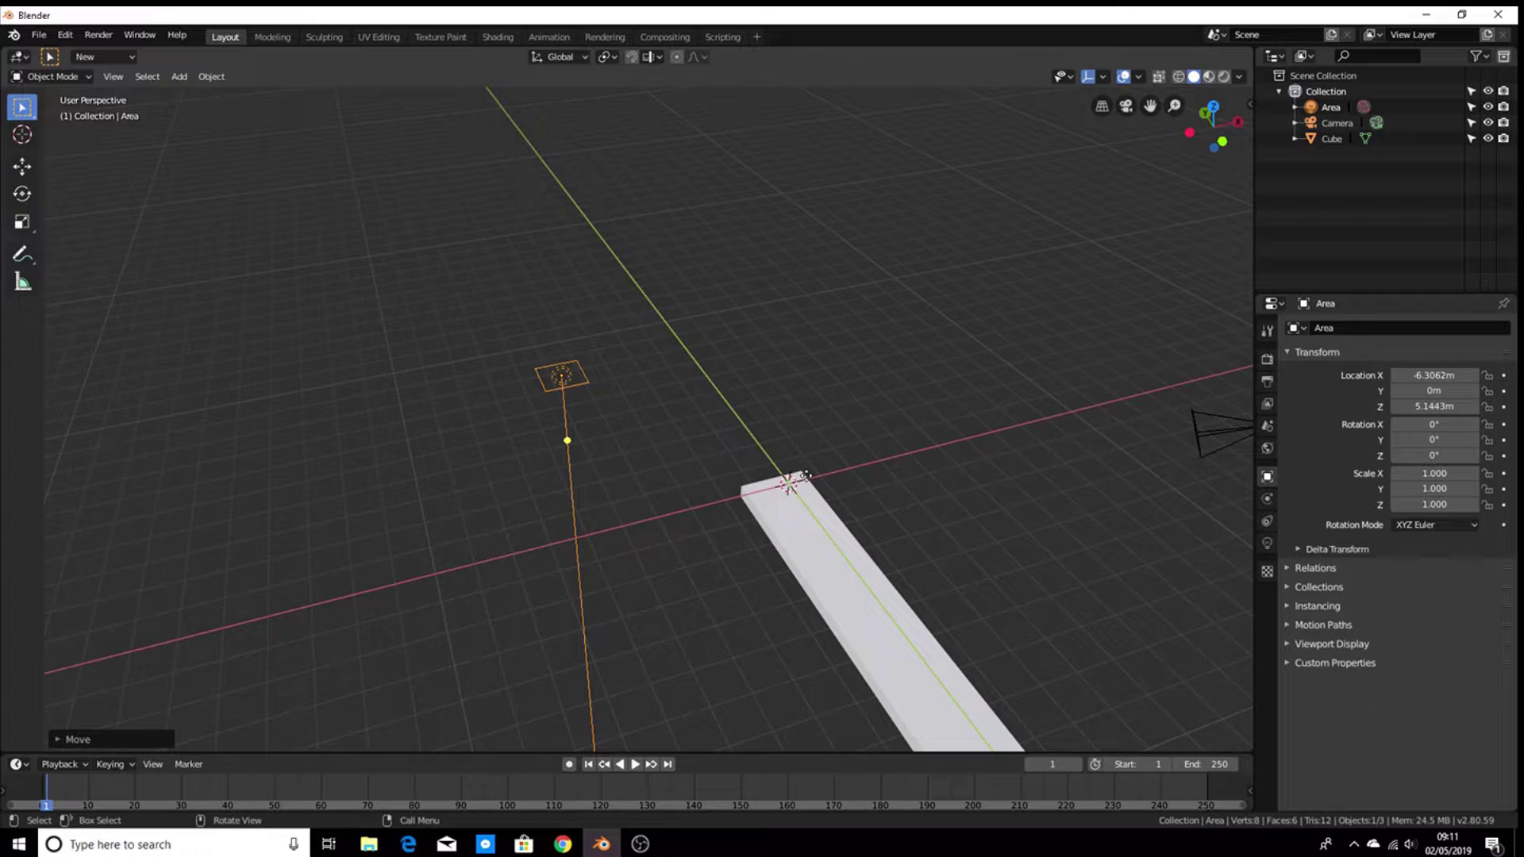
{"action": "key", "text": "r"}
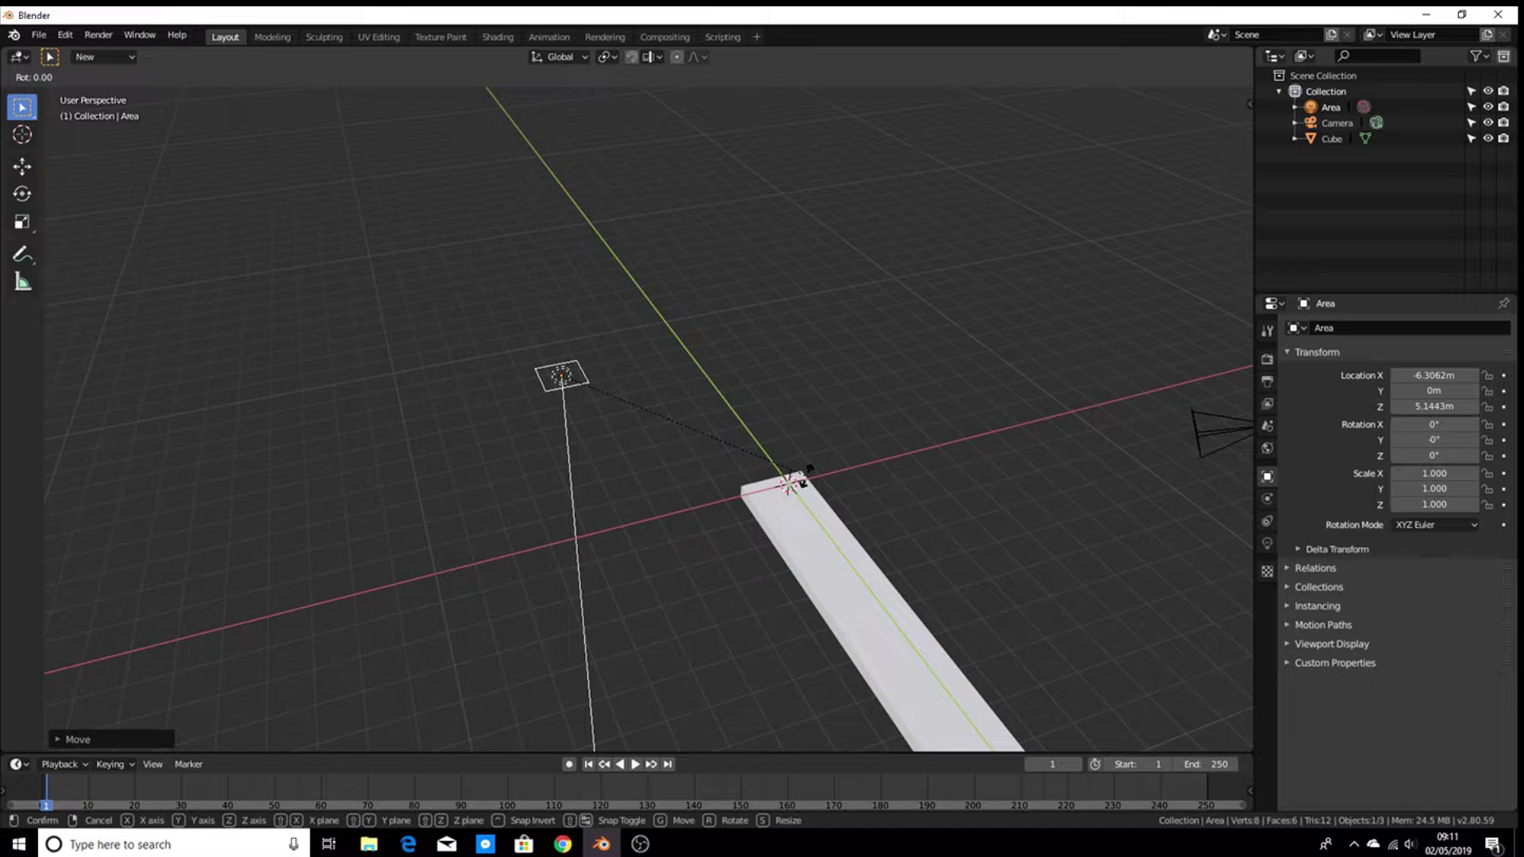
{"action": "key", "text": "y"}
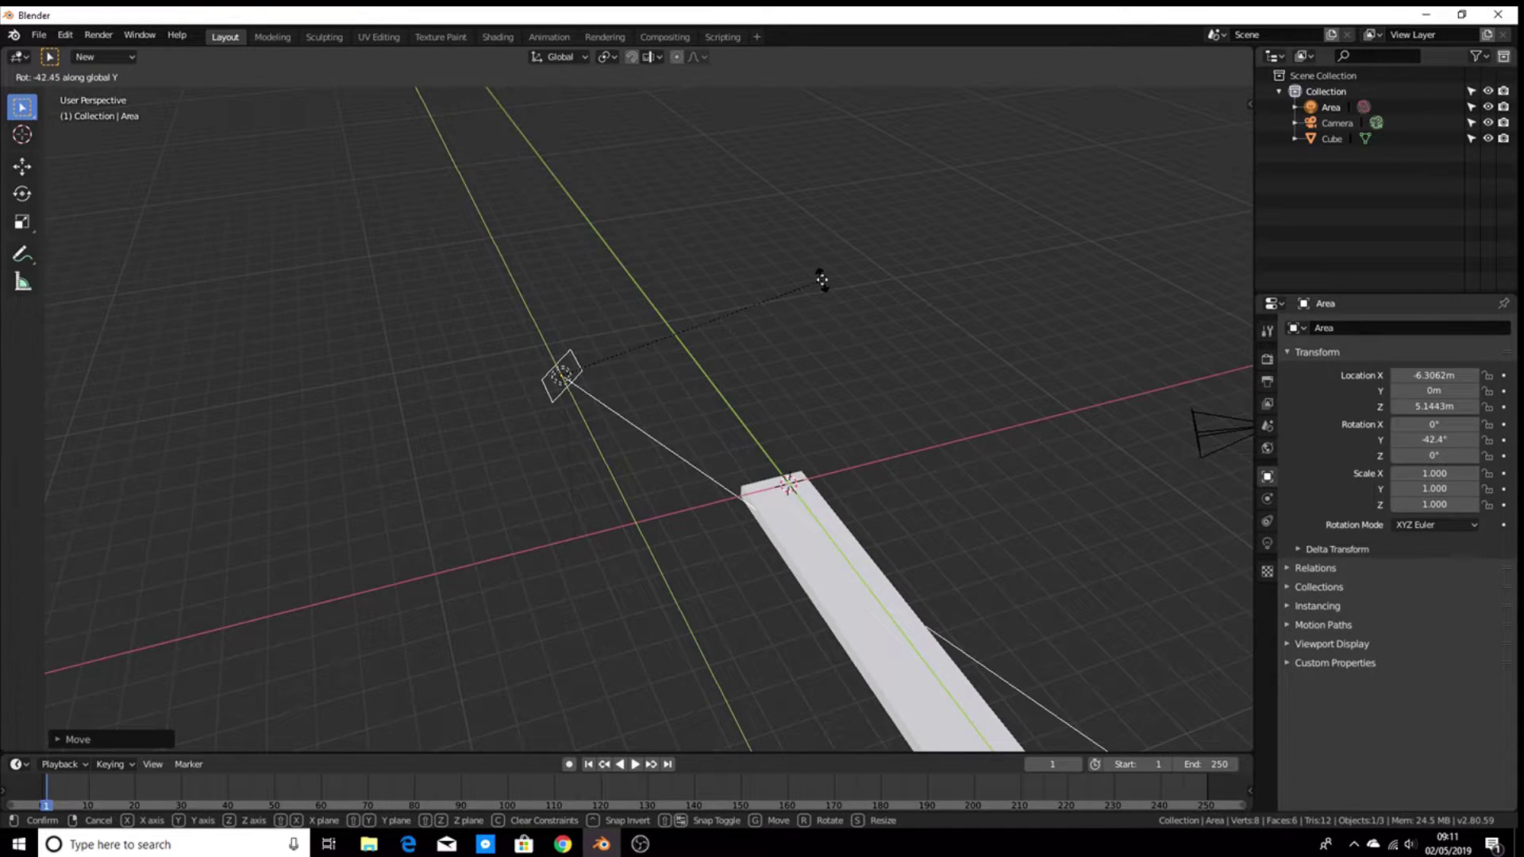
{"action": "left_click", "coordinate": [822, 279]}
{"action": "middle_click_drag", "start_coordinate": [822, 280], "coordinate": [1010, 337]}
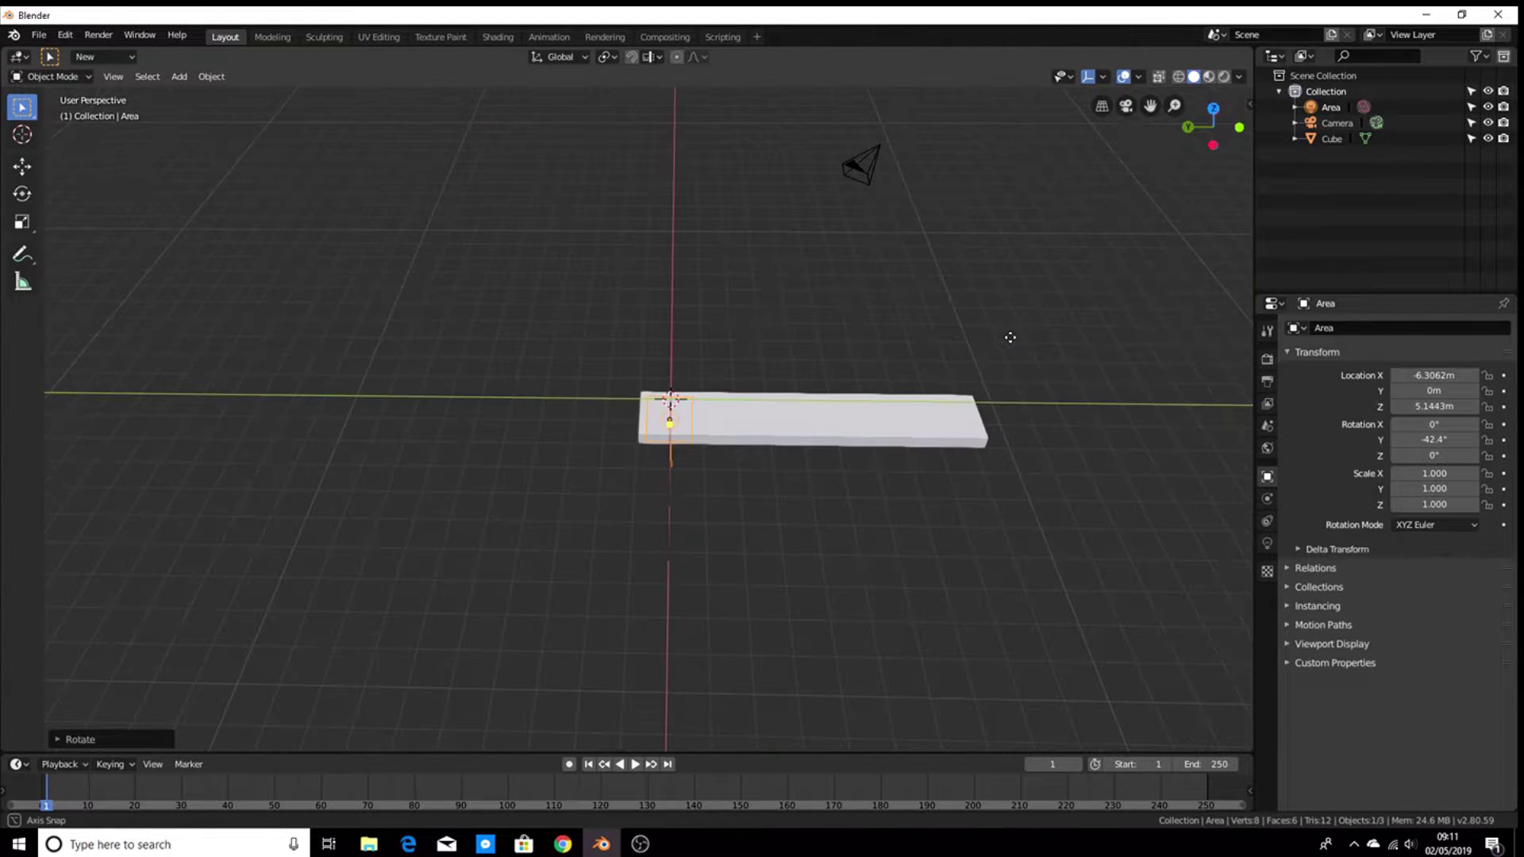
{"action": "key", "text": "g"}
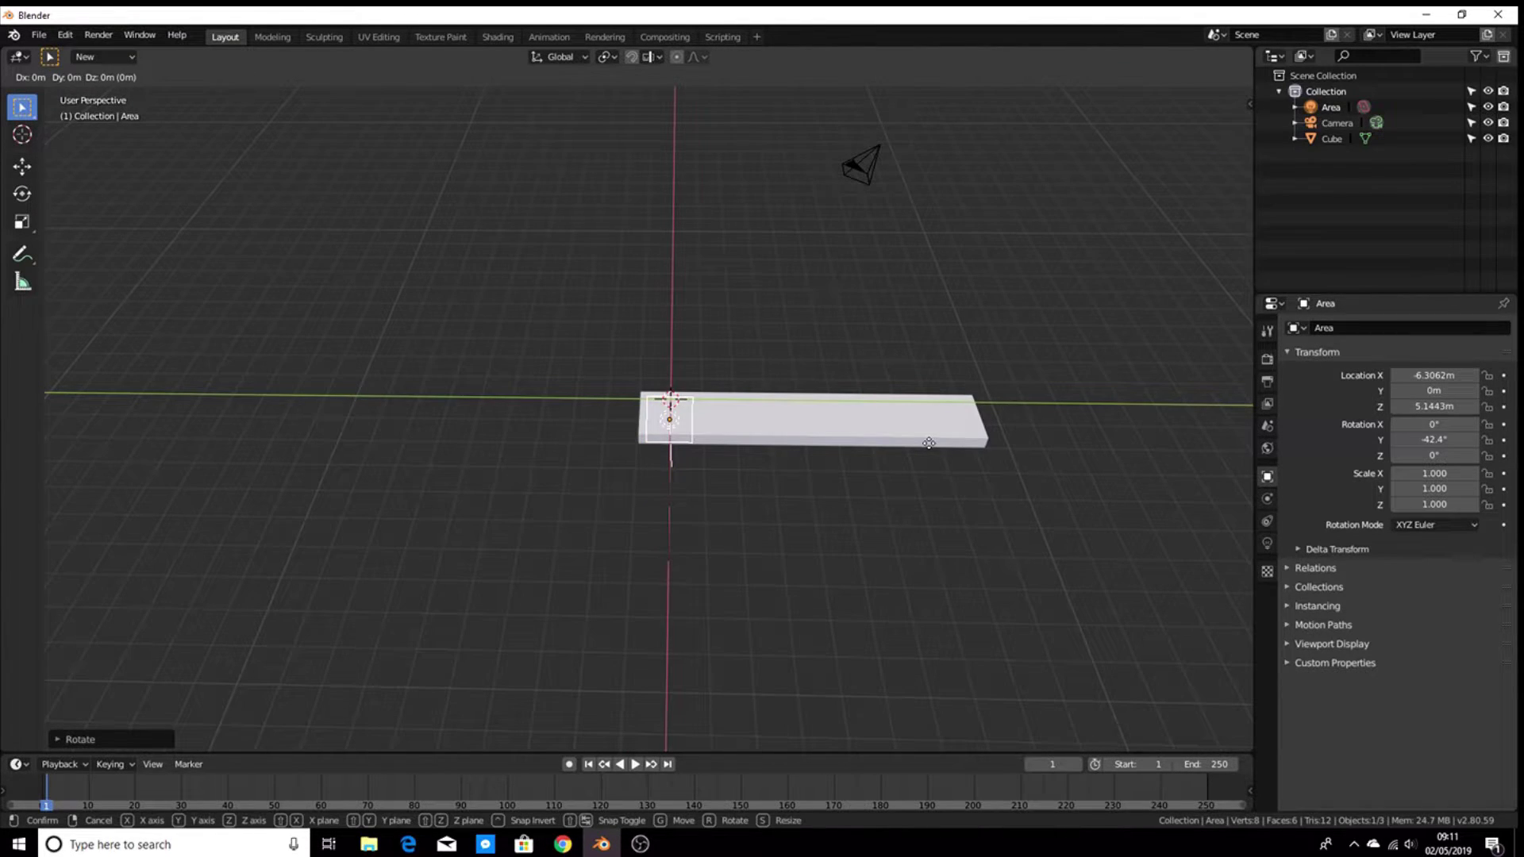
{"action": "key", "text": "y"}
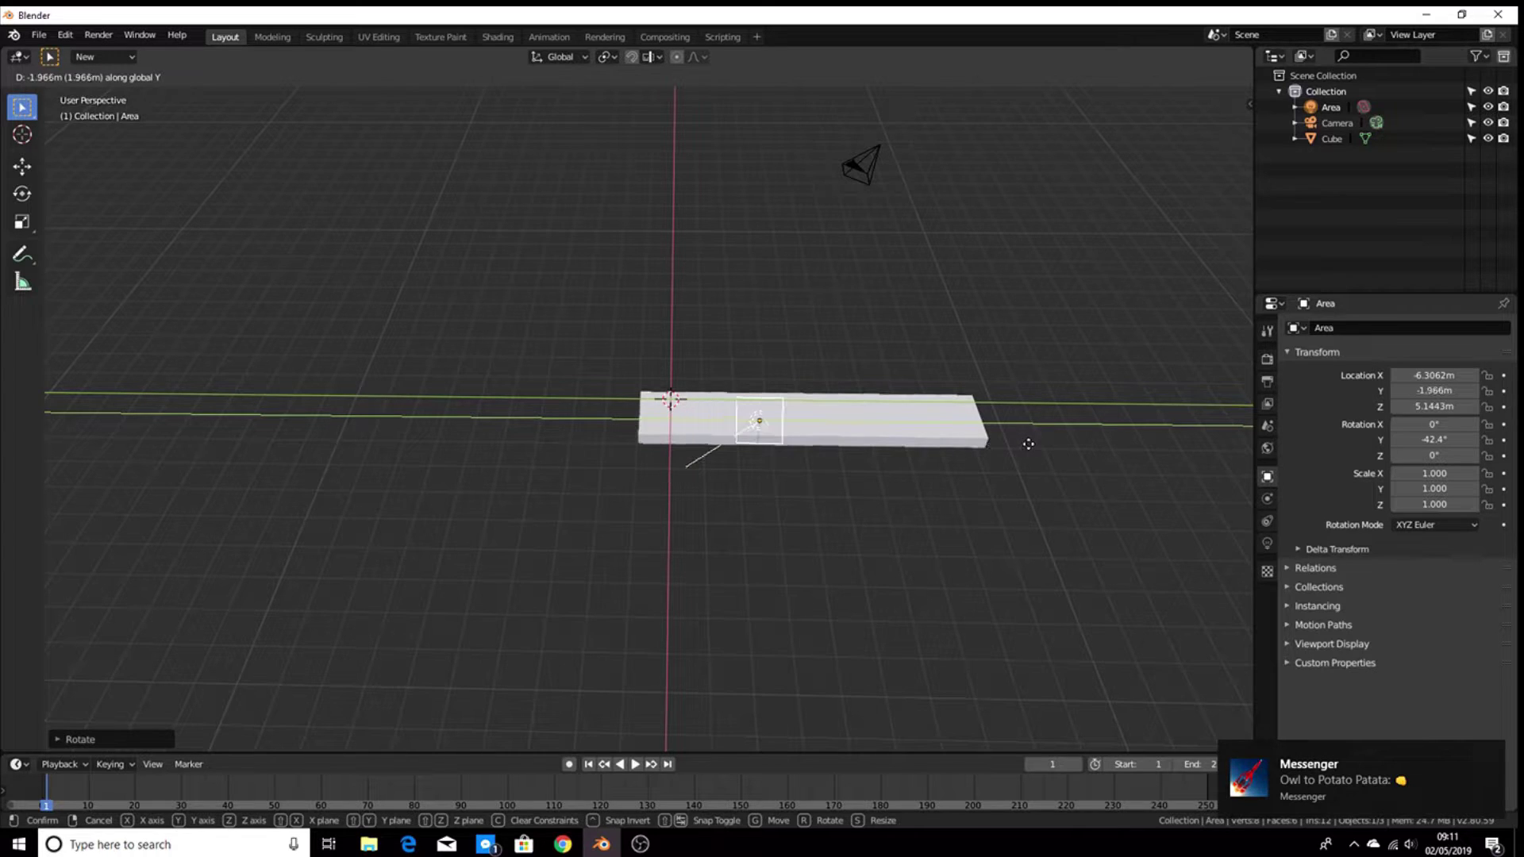
{"action": "left_click", "coordinate": [1112, 447]}
- Rotate the light further about the global X axis, then deselect it and select the plank
{"action": "middle_click_drag", "start_coordinate": [1095, 487], "coordinate": [980, 482]}
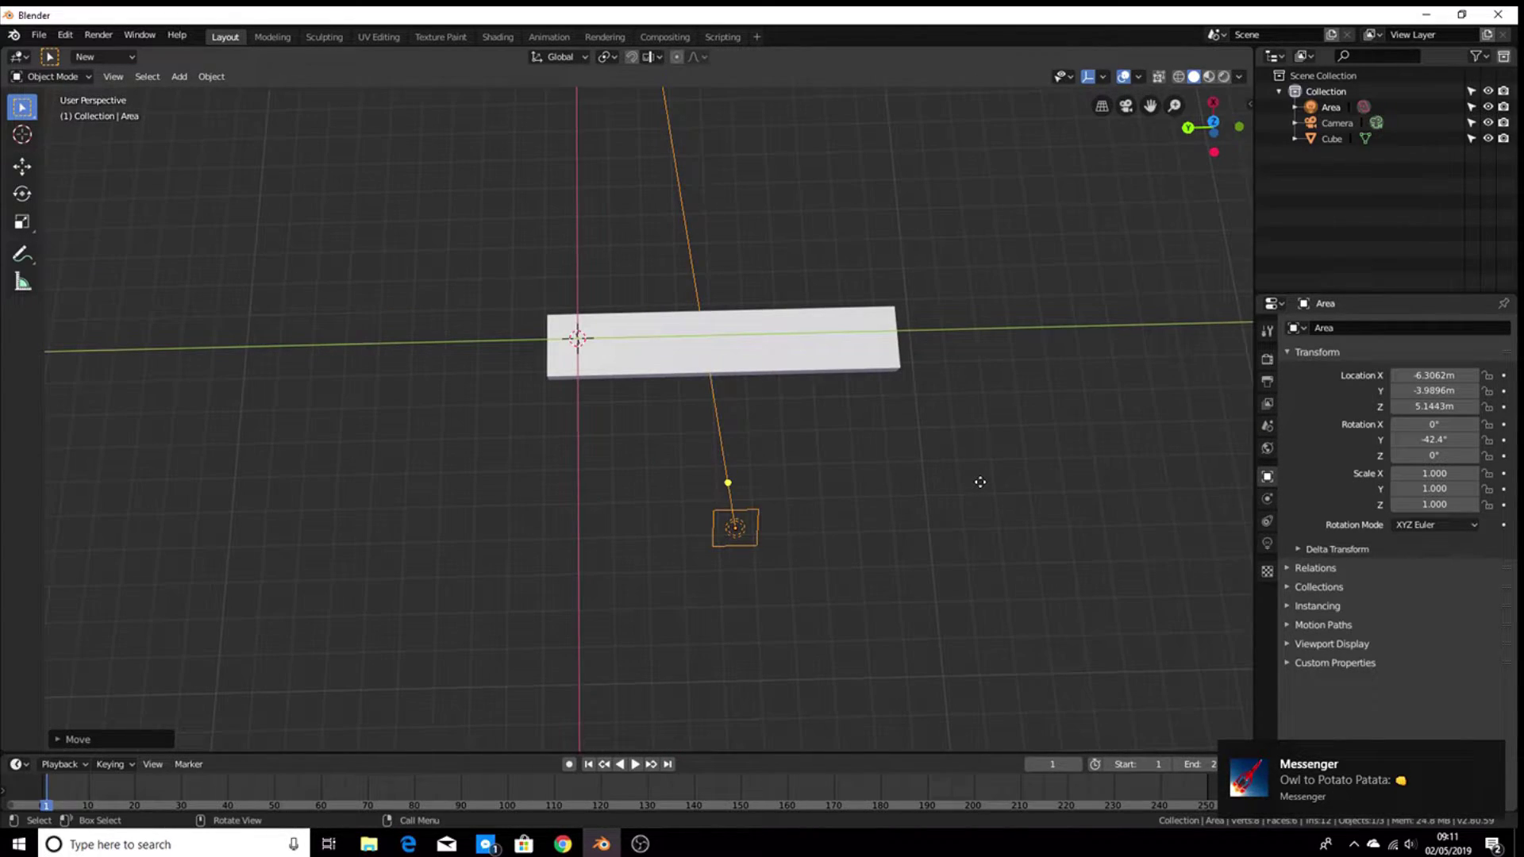
{"action": "key", "text": "r"}
{"action": "key", "text": "y"}
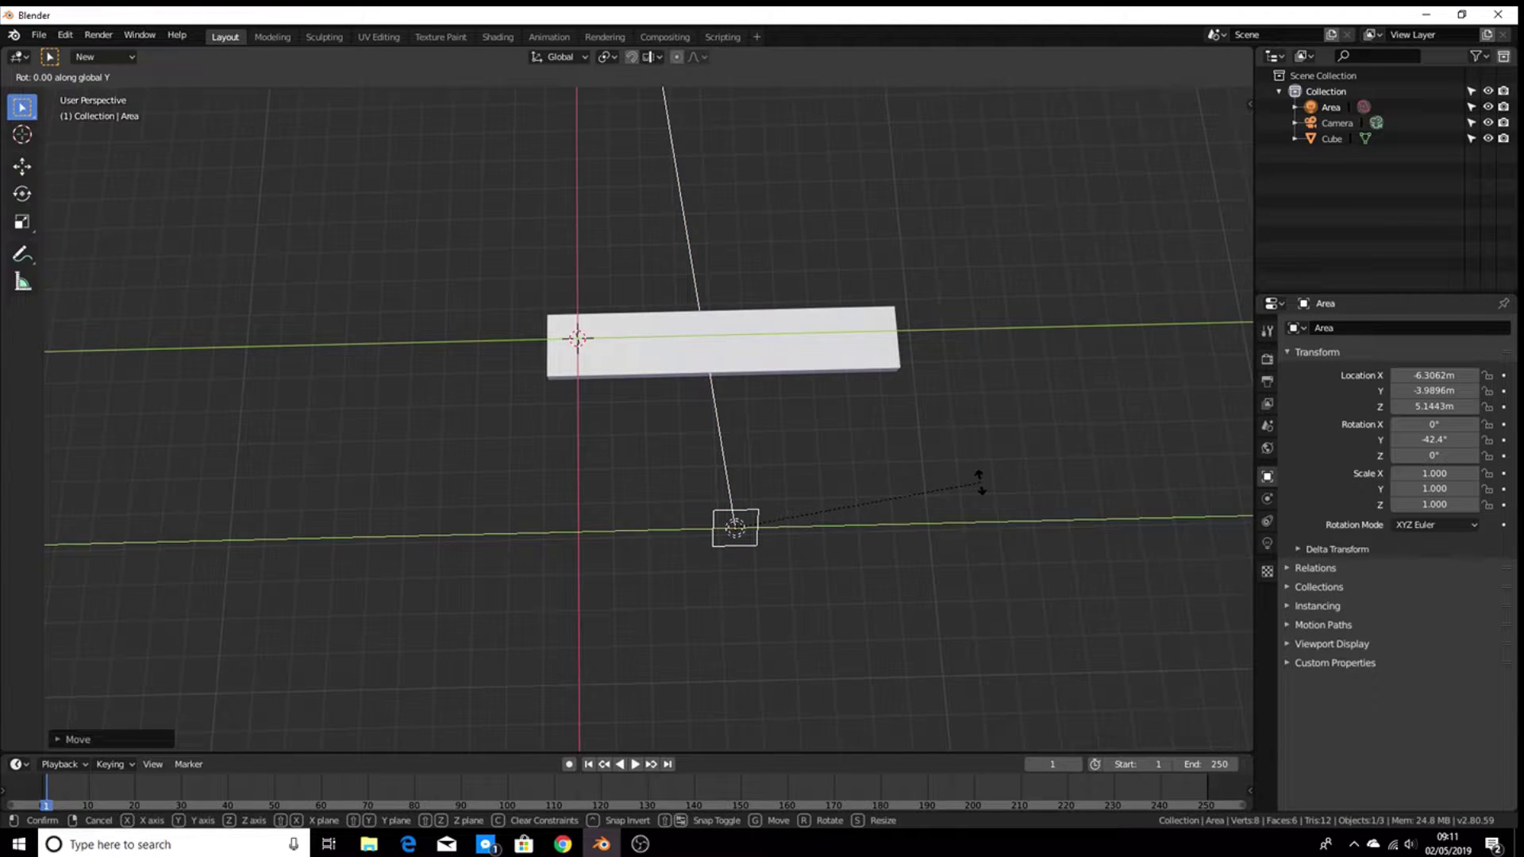
{"action": "key", "text": "x"}
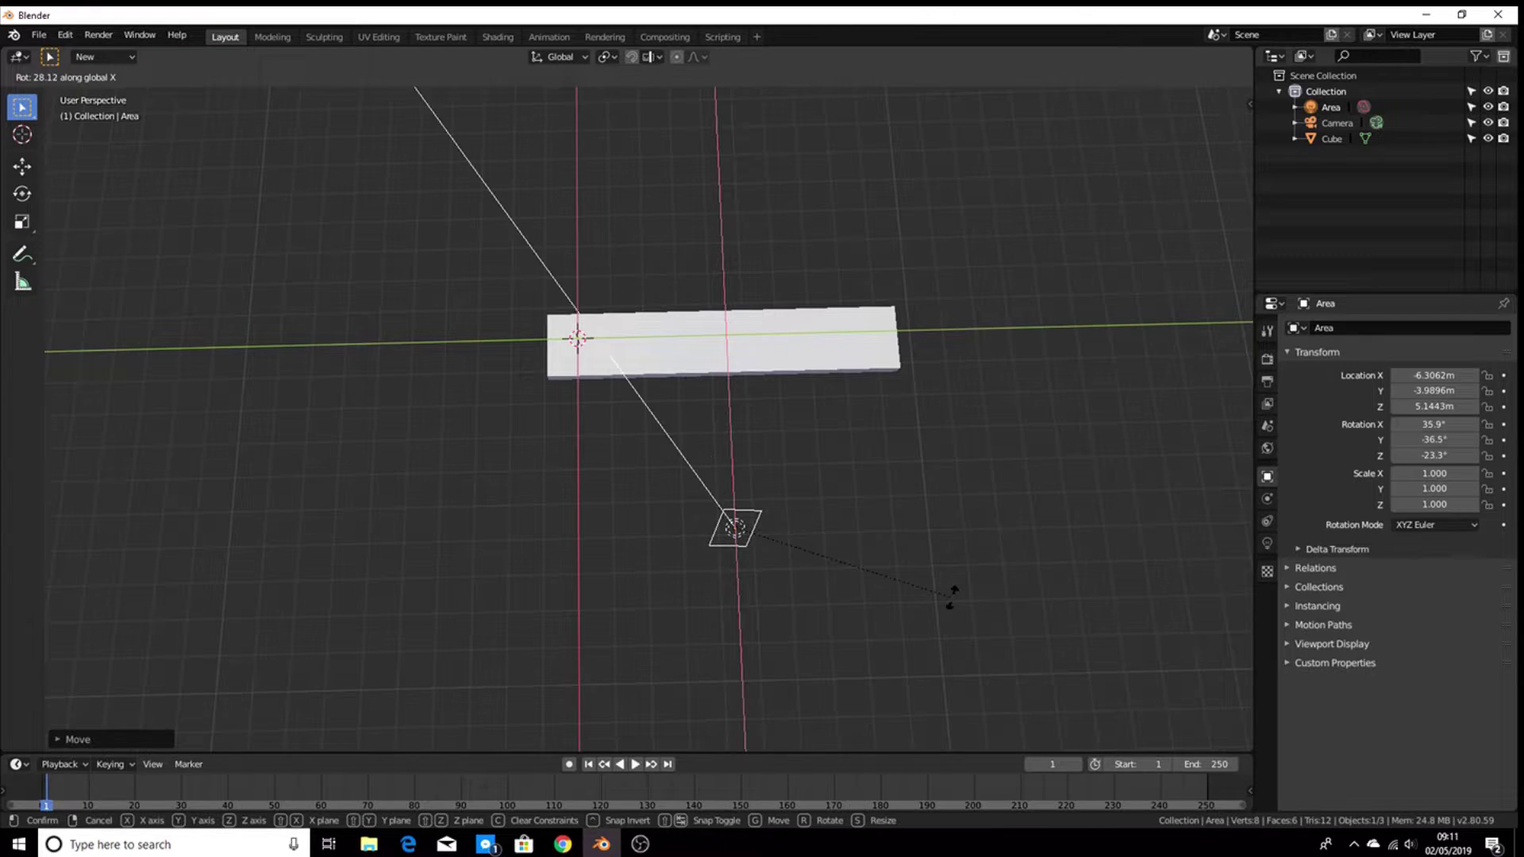
{"action": "left_click", "coordinate": [951, 469]}
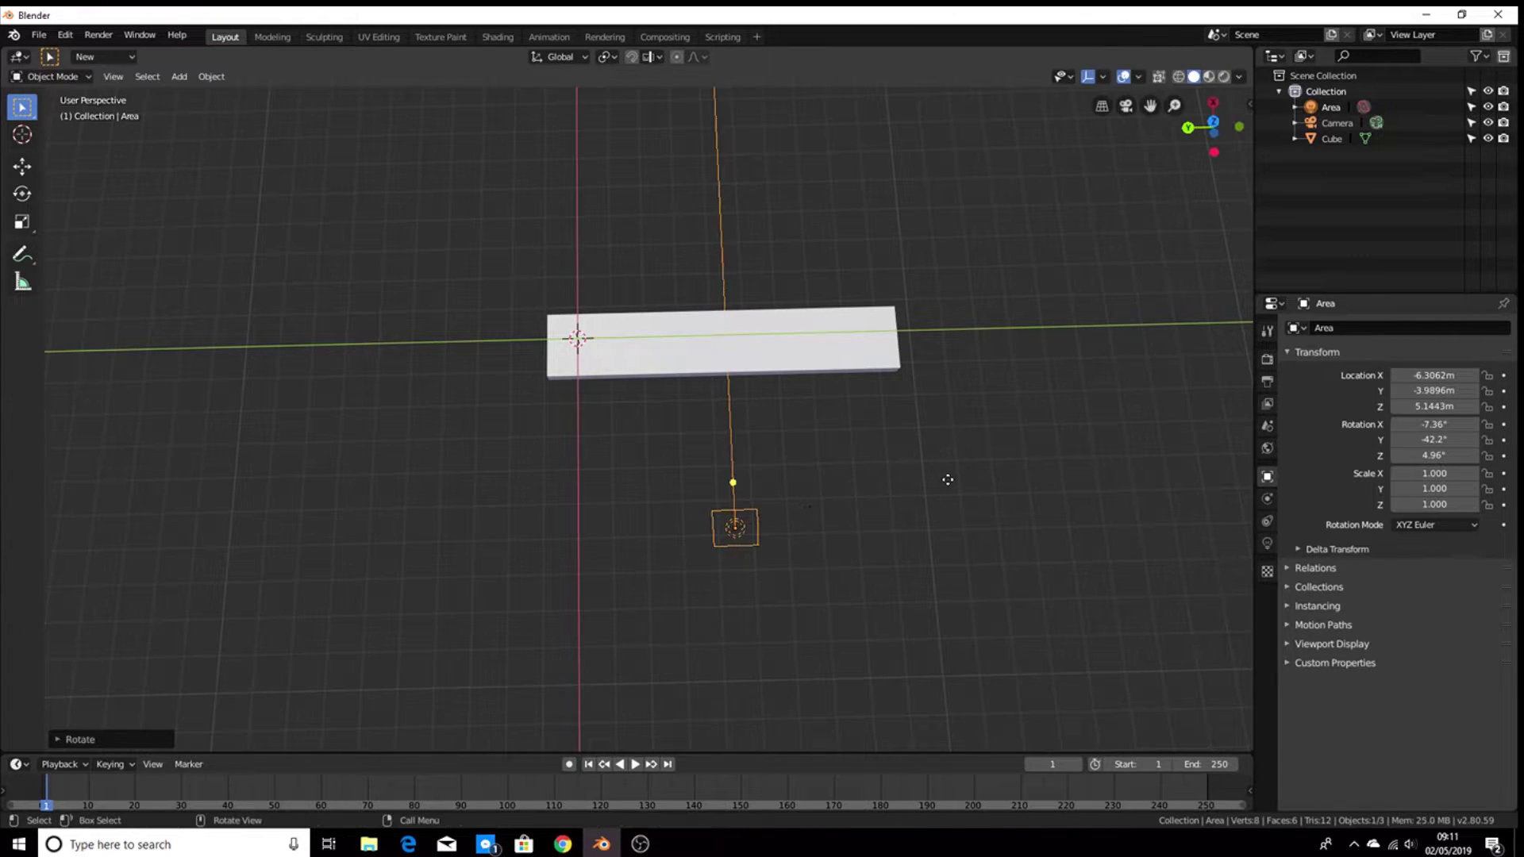
{"action": "middle_click_drag", "start_coordinate": [946, 476], "coordinate": [628, 472]}
{"action": "left_click", "coordinate": [958, 407]}
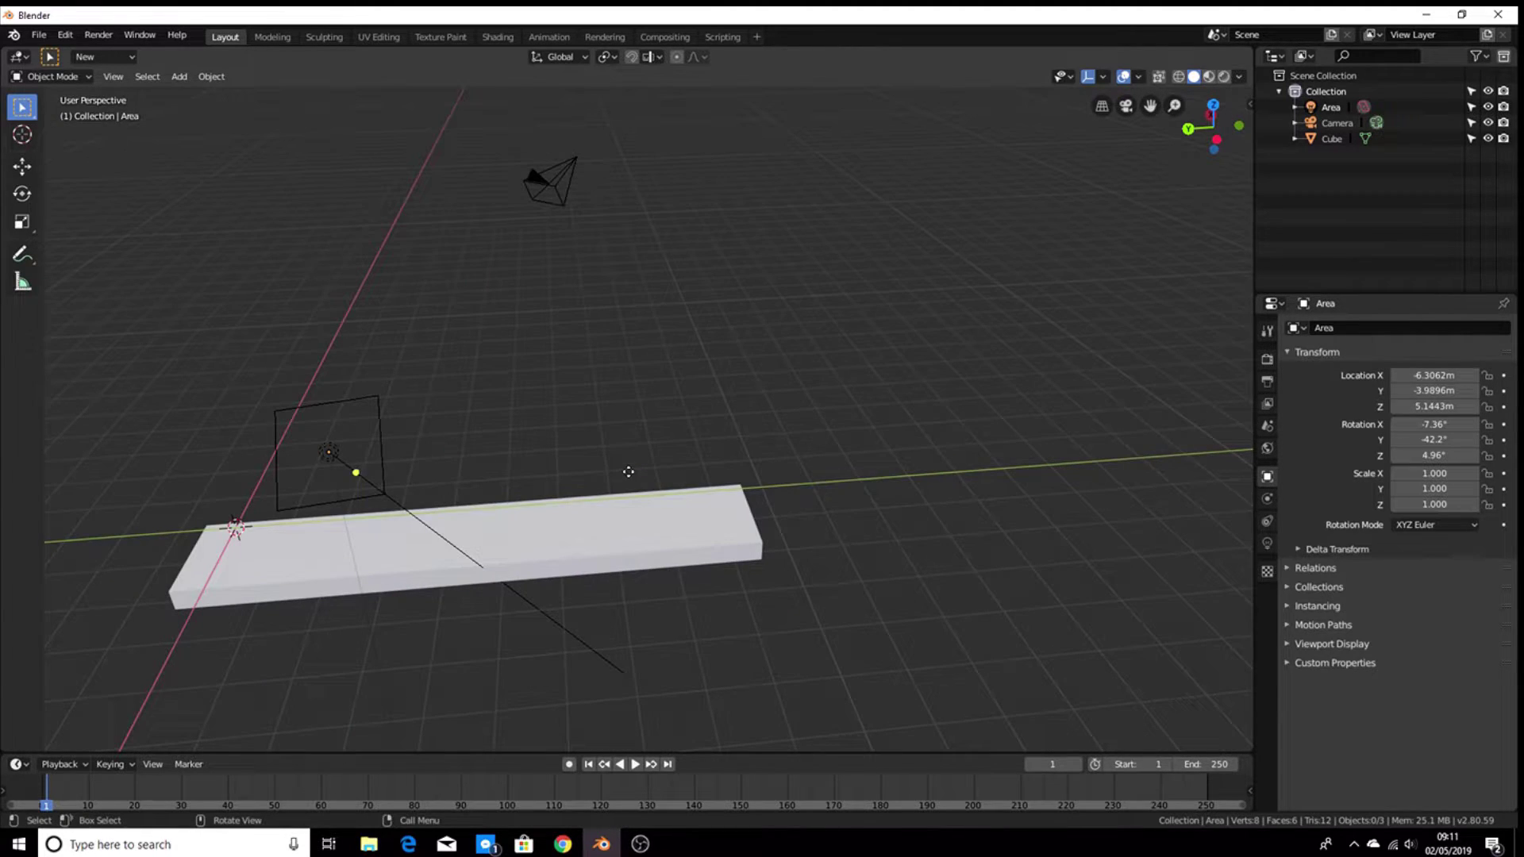
{"action": "left_click", "coordinate": [677, 529]}
- Split the 3D viewport into two side-by-side views of the plank
{"action": "middle_click_drag", "start_coordinate": [846, 514], "coordinate": [876, 410]}
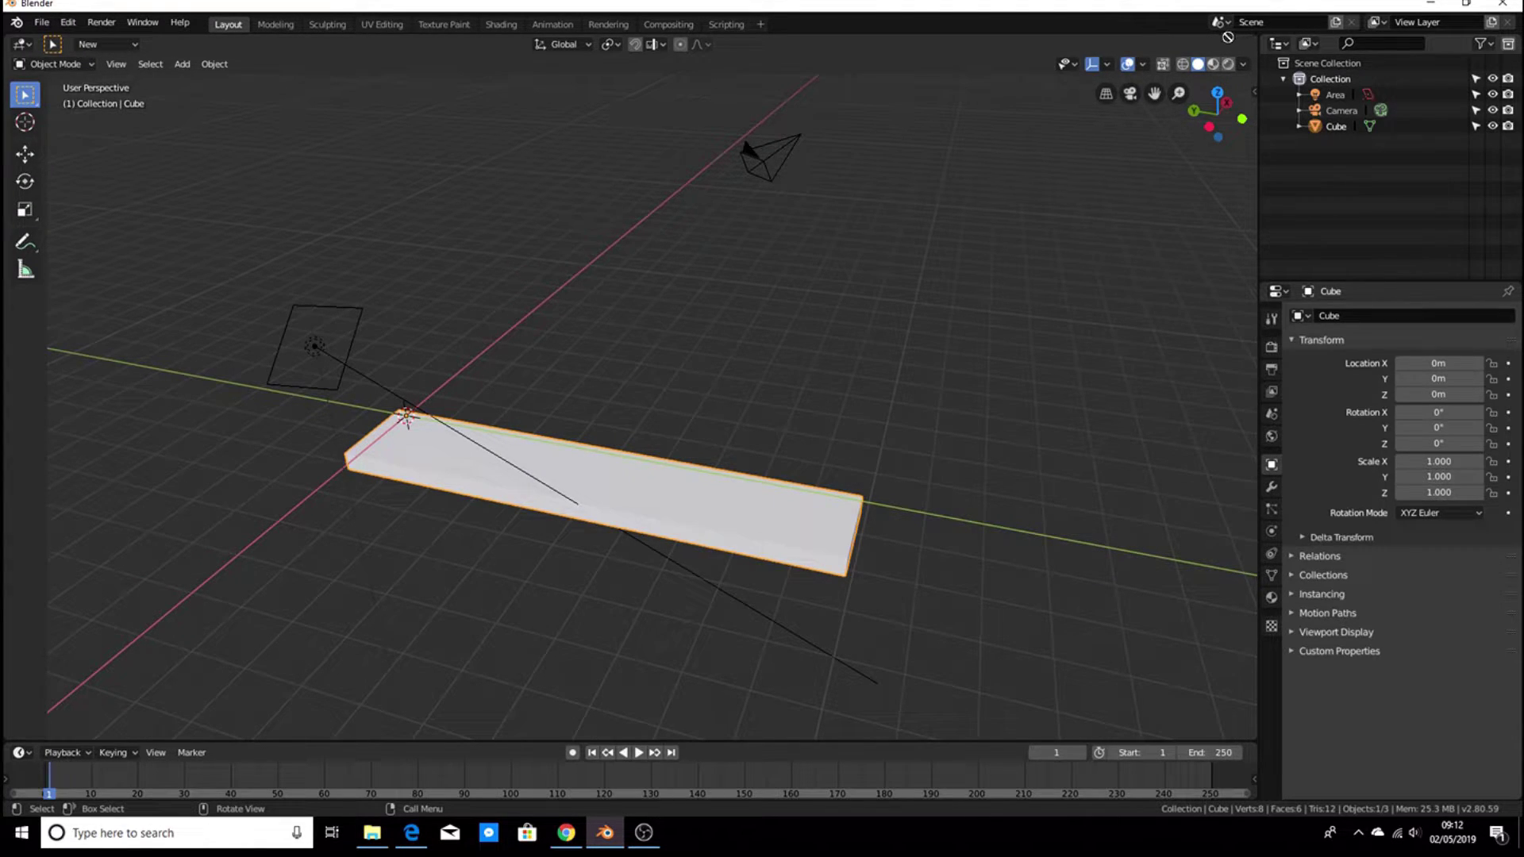
{"action": "left_click_drag", "start_coordinate": [1250, 35], "coordinate": [650, 183]}
{"action": "scroll", "coordinate": [440, 289], "scroll_direction": "up", "scroll_amount": 2}
{"action": "middle_click_drag", "start_coordinate": [441, 289], "coordinate": [412, 296]}
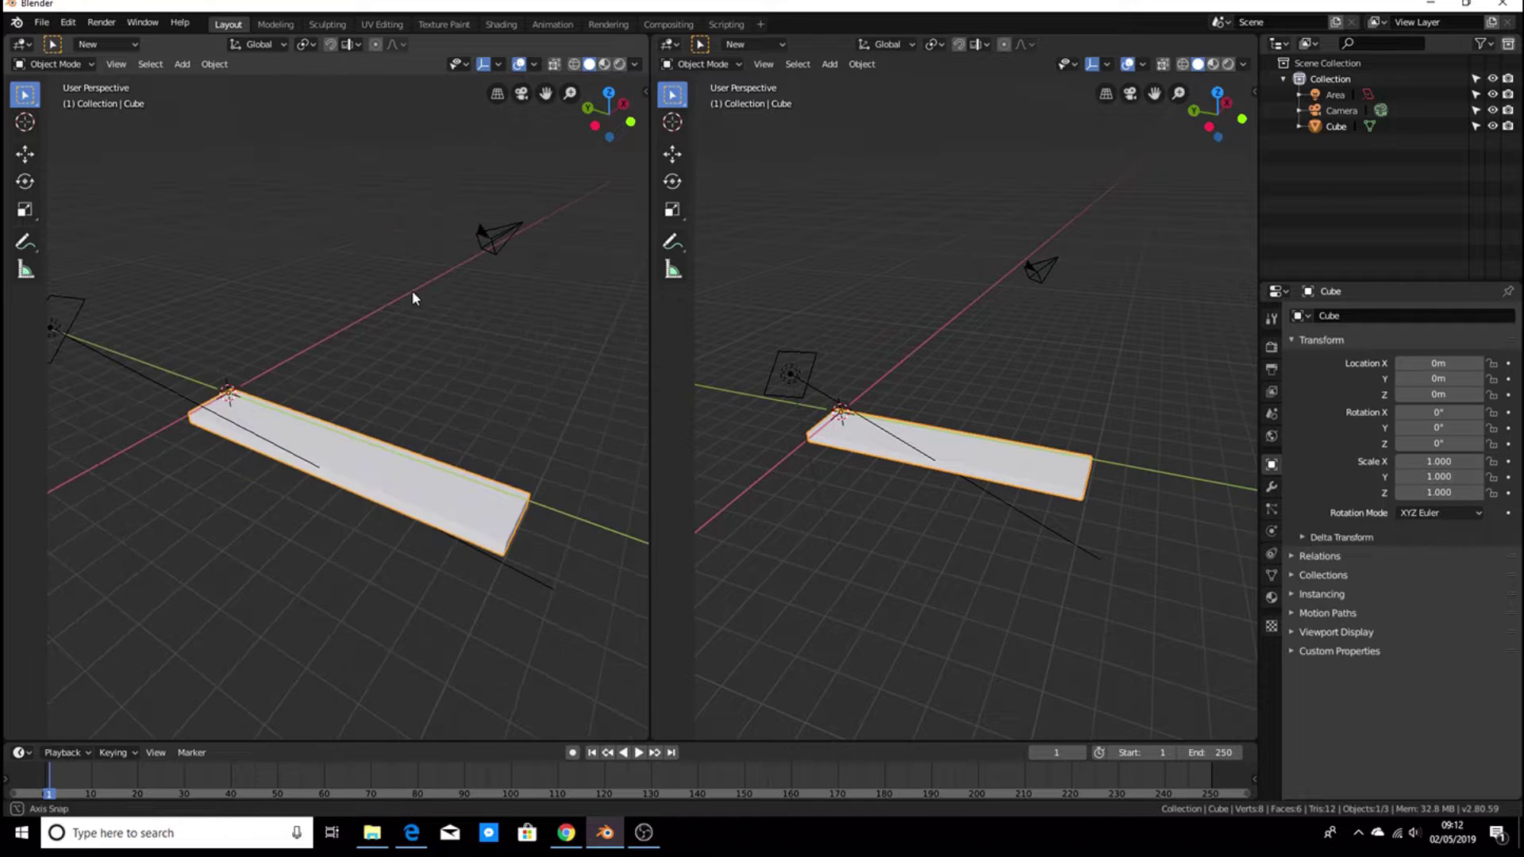
{"action": "scroll", "coordinate": [986, 327], "scroll_direction": "up", "scroll_amount": 3}
{"action": "middle_click_drag", "start_coordinate": [986, 321], "coordinate": [962, 359]}
{"action": "scroll", "coordinate": [955, 336], "scroll_direction": "down", "scroll_amount": 1}
{"action": "scroll", "coordinate": [955, 337], "scroll_direction": "down", "scroll_amount": 1}
{"action": "scroll", "coordinate": [899, 334], "scroll_direction": "up", "scroll_amount": 2}
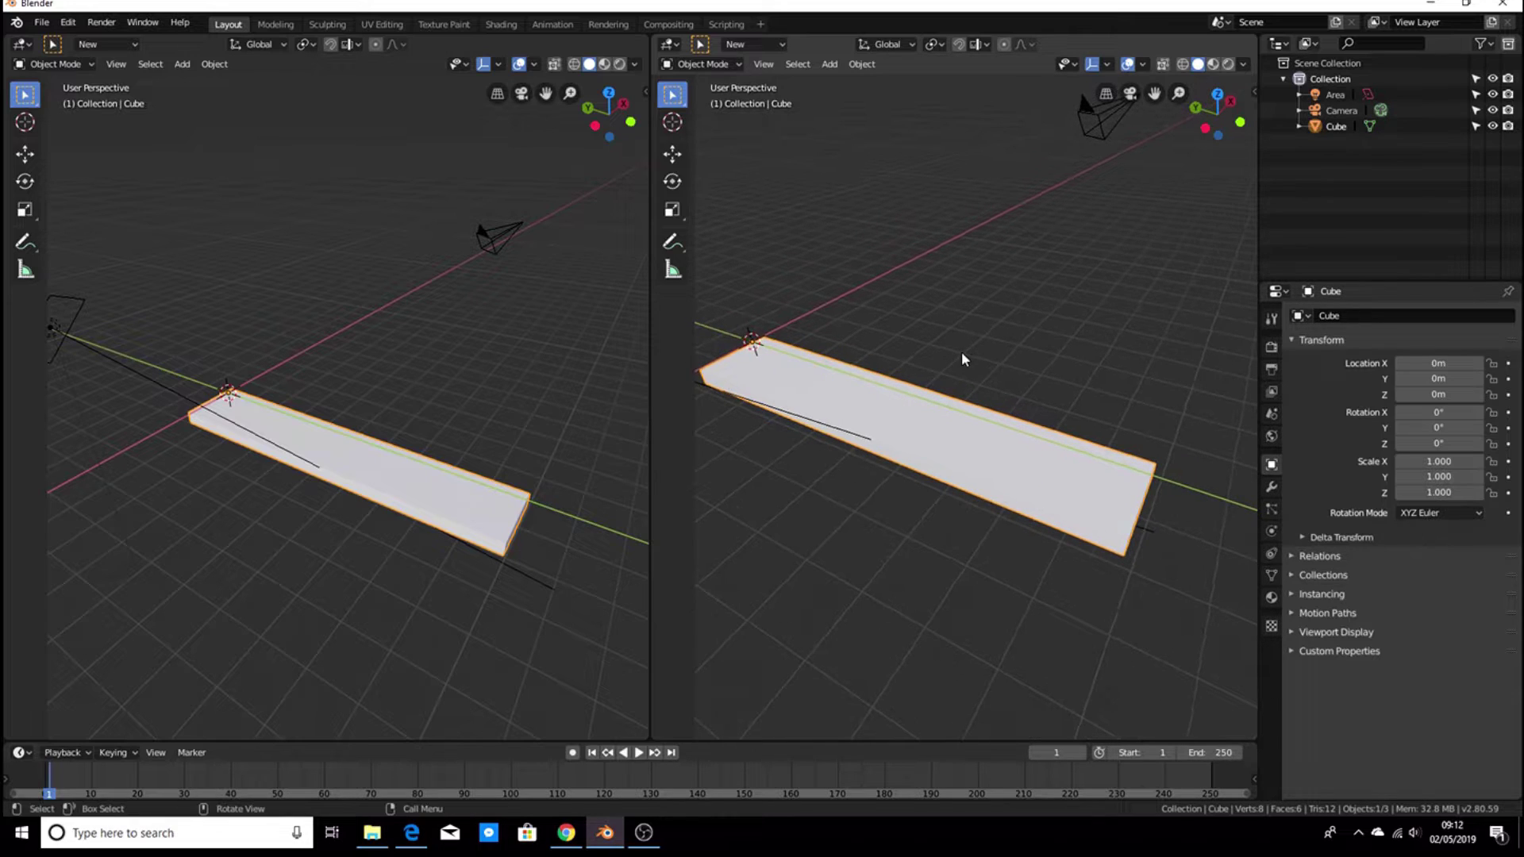
- Switch the right view to Rendered shading and frame the lit plank
{"action": "left_click", "coordinate": [1229, 67]}
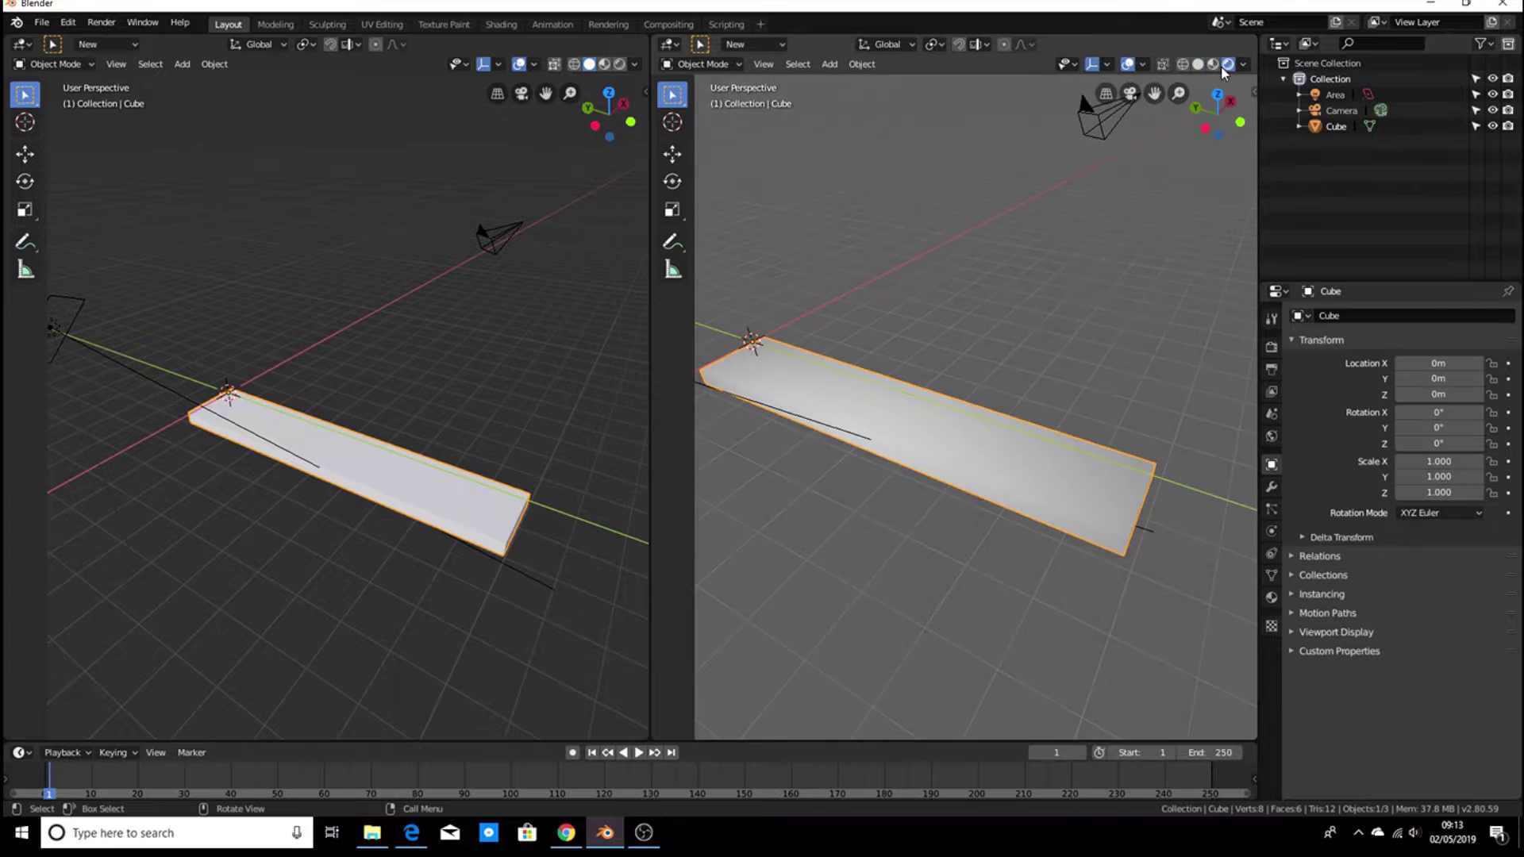
{"action": "mouse_move", "coordinate": [1055, 265]}
{"action": "middle_mouse_down"}
{"action": "mouse_move", "coordinate": [1038, 278]}
{"action": "mouse_move", "coordinate": [1081, 231]}
{"action": "mouse_move", "coordinate": [1008, 307]}
{"action": "mouse_move", "coordinate": [1014, 419]}
{"action": "middle_mouse_up"}
{"action": "scroll", "coordinate": [1013, 418], "scroll_direction": "up", "scroll_amount": 4}
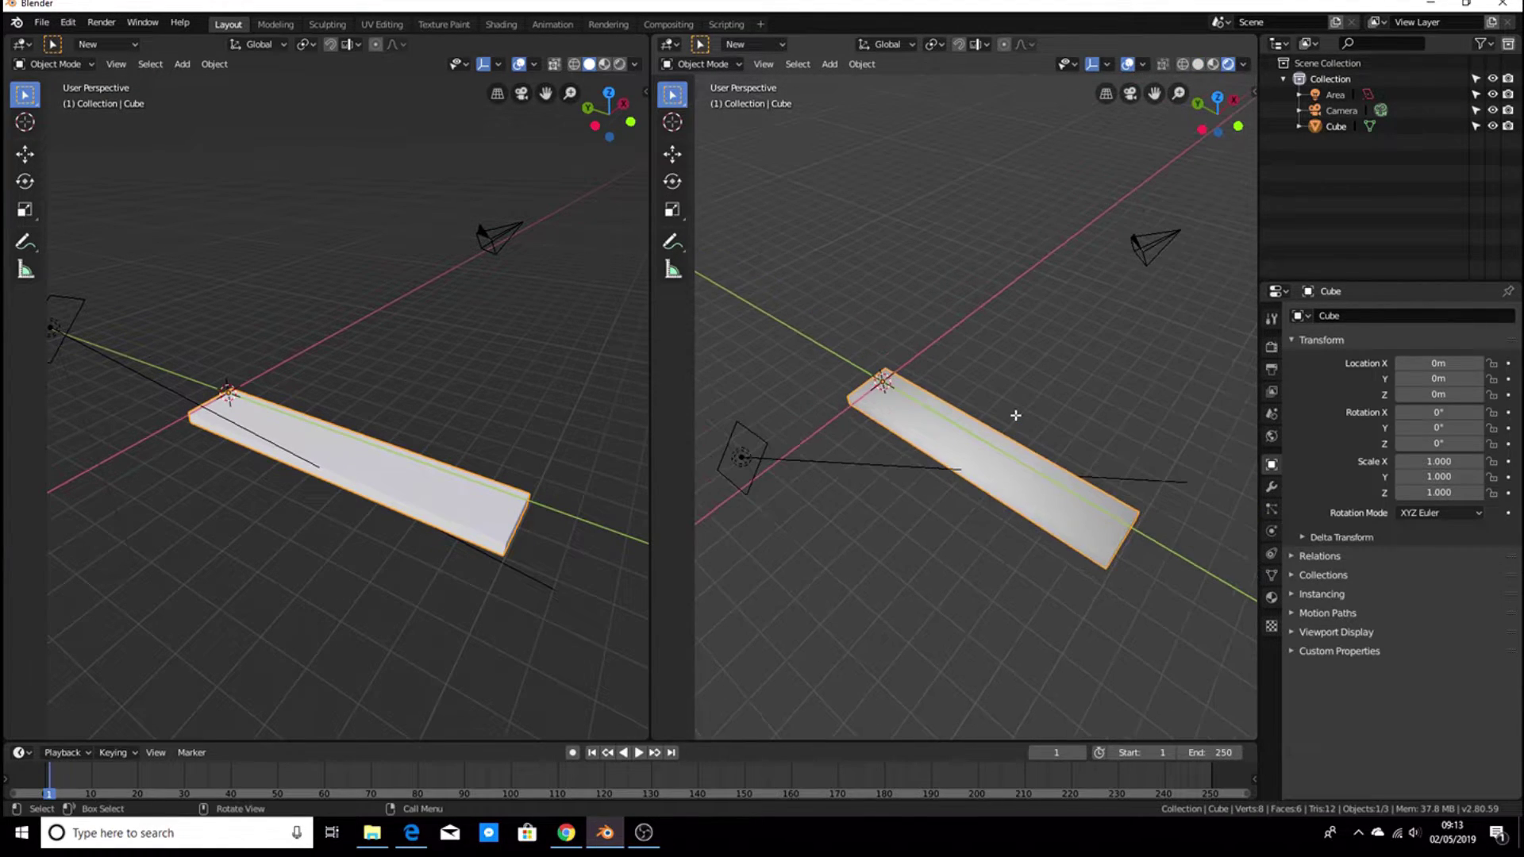
{"action": "middle_click_drag", "start_coordinate": [881, 389], "coordinate": [838, 368], "text": "shift"}
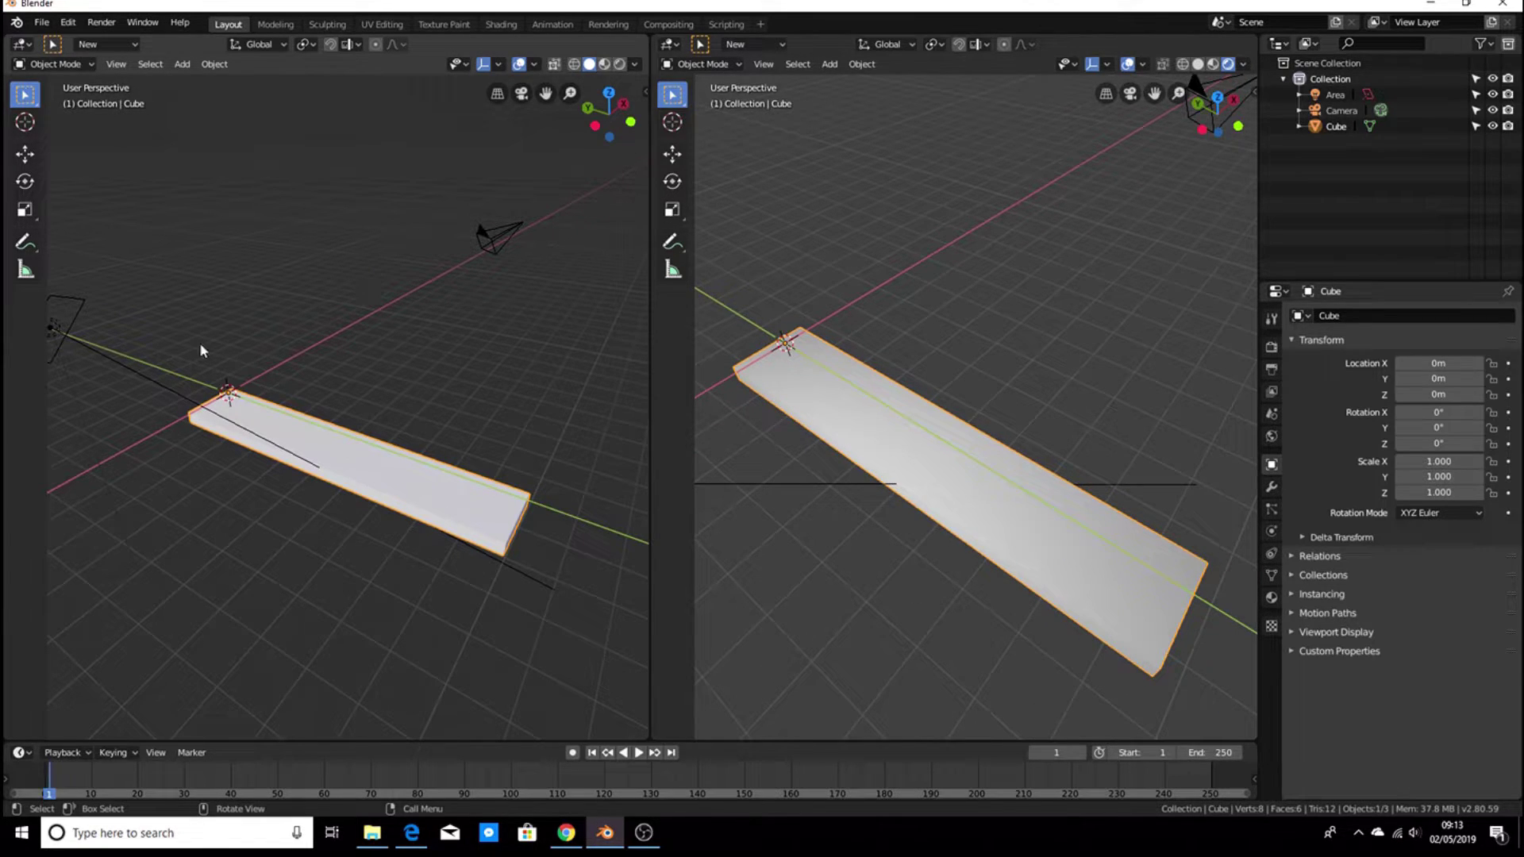
- Switch the left half to the Shader Editor showing the Principled BSDF and reopen the Chair Texture folder
{"action": "left_click", "coordinate": [19, 48]}
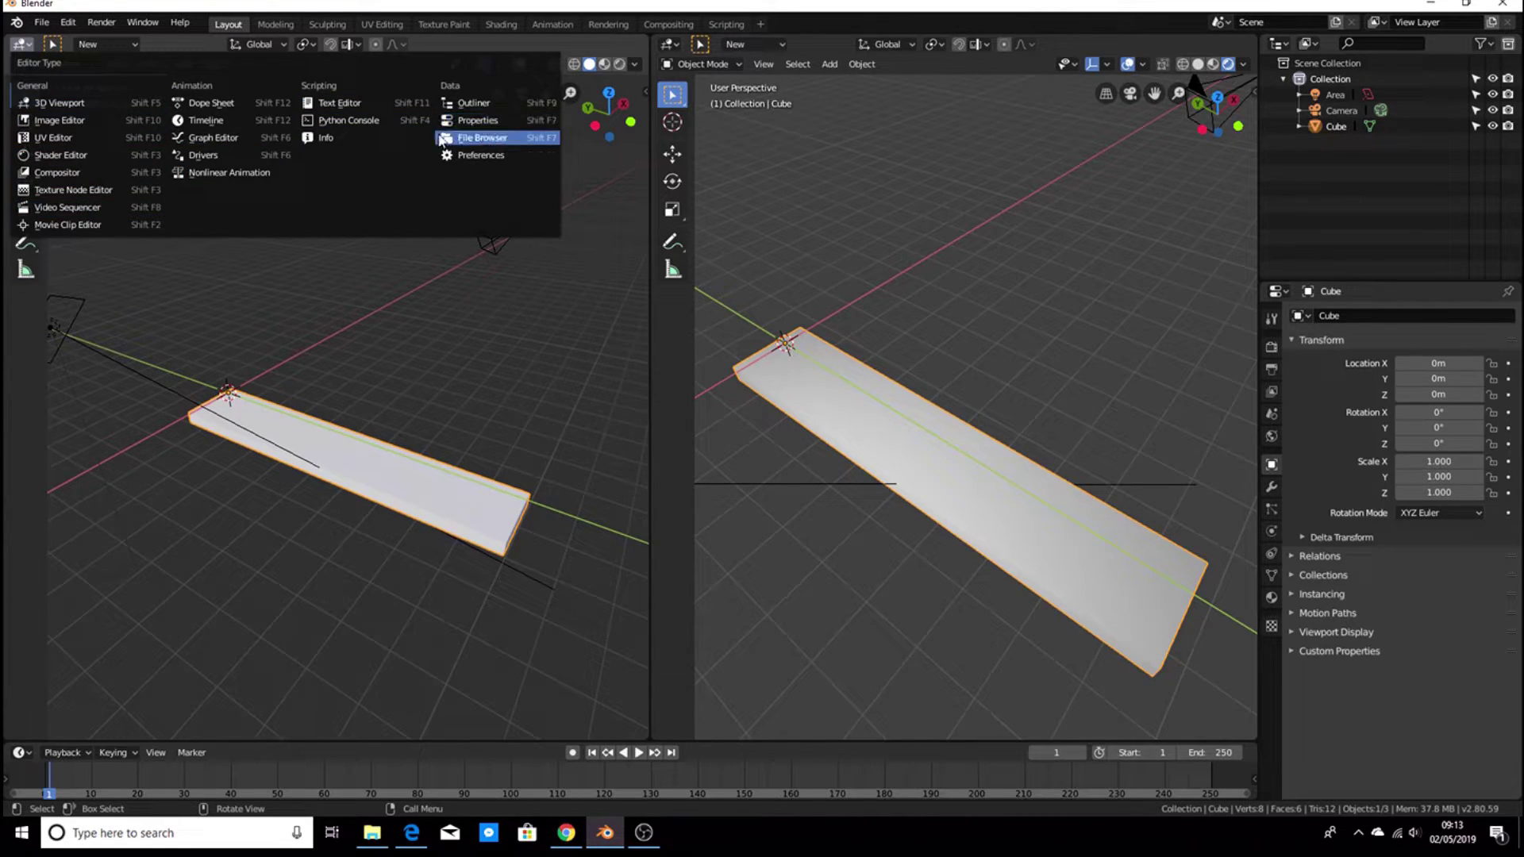
{"action": "left_click", "coordinate": [105, 156]}
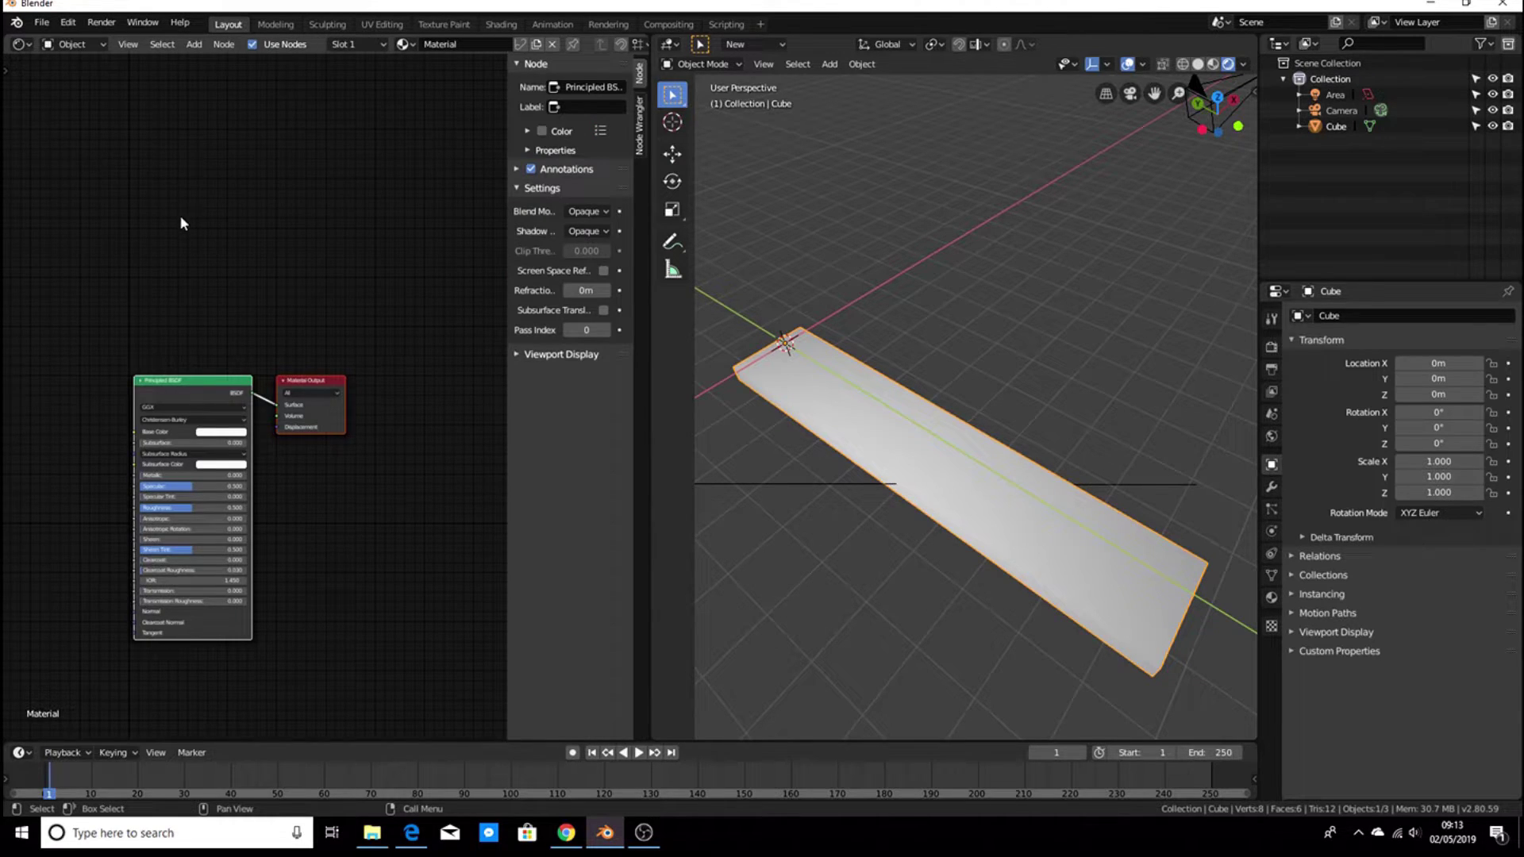
{"action": "middle_click_drag", "start_coordinate": [181, 317], "coordinate": [264, 213]}
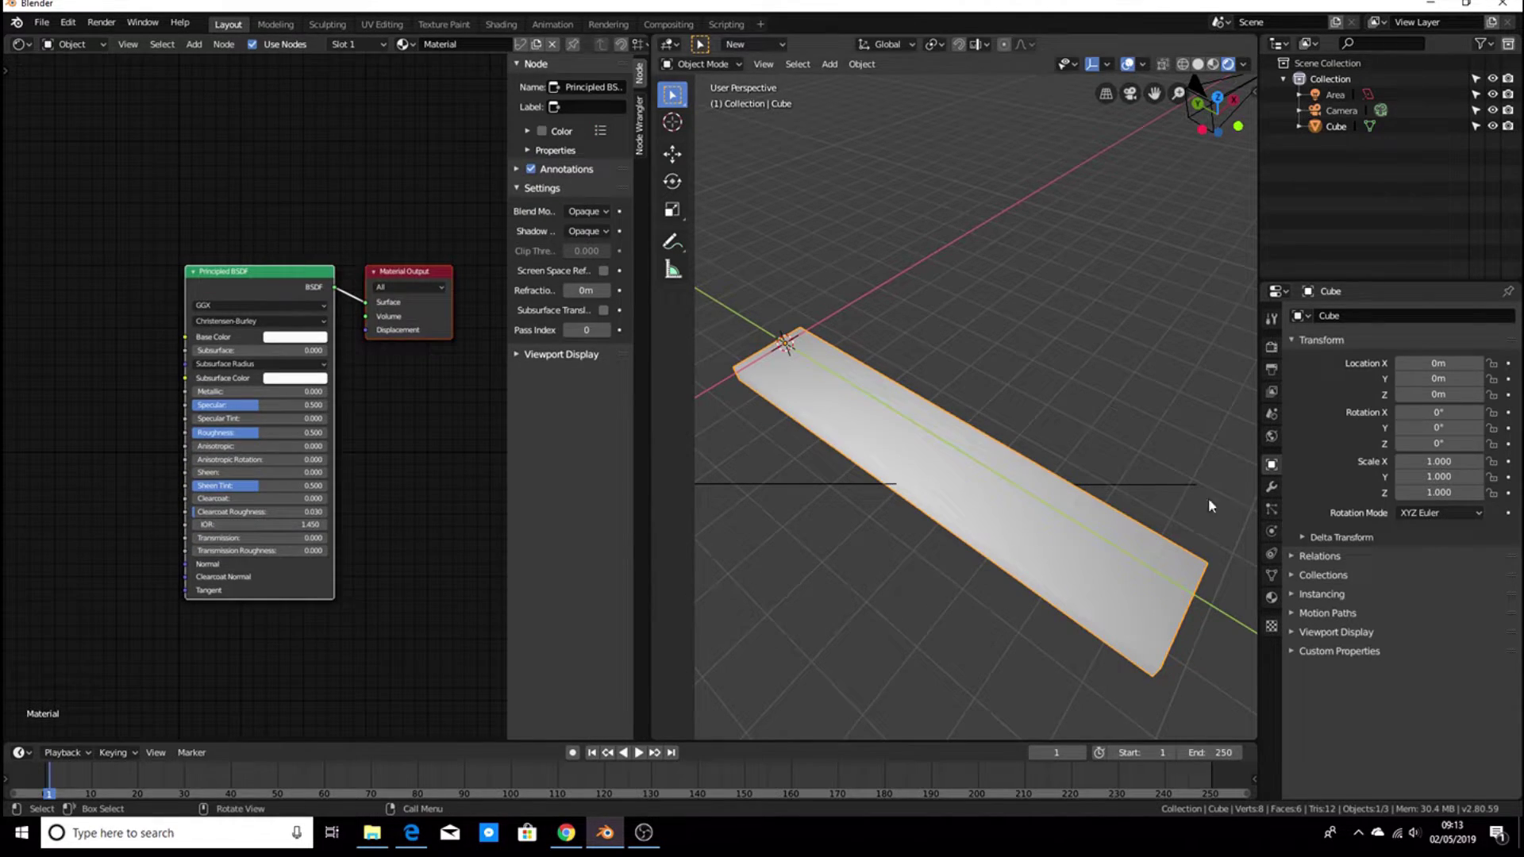
{"action": "scroll", "coordinate": [1068, 527], "scroll_direction": "up", "scroll_amount": 1}
{"action": "middle_click_drag", "start_coordinate": [1067, 526], "coordinate": [844, 425]}
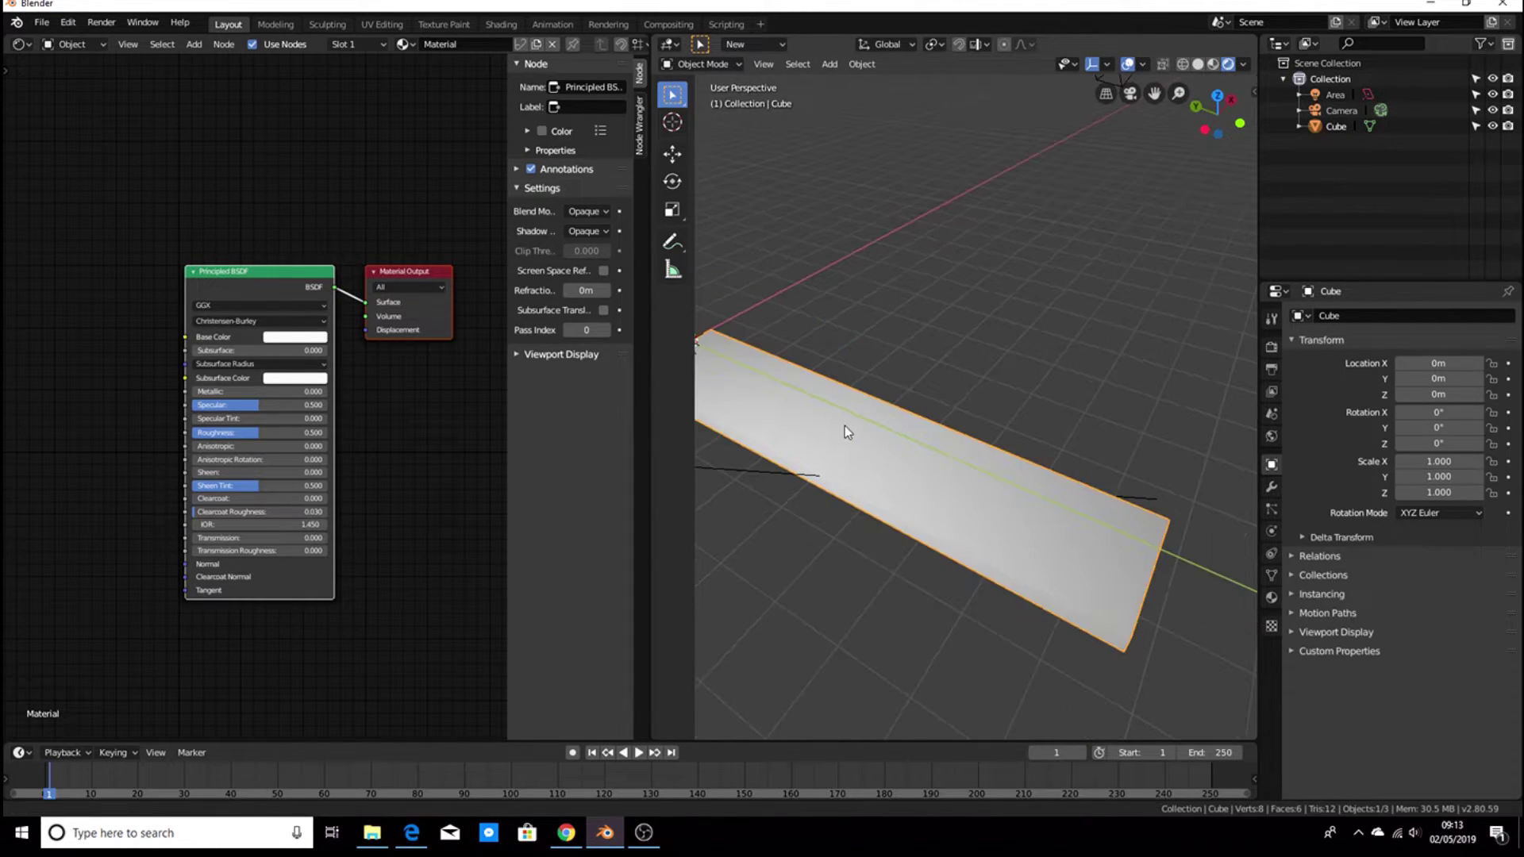
{"action": "left_click", "coordinate": [371, 832]}
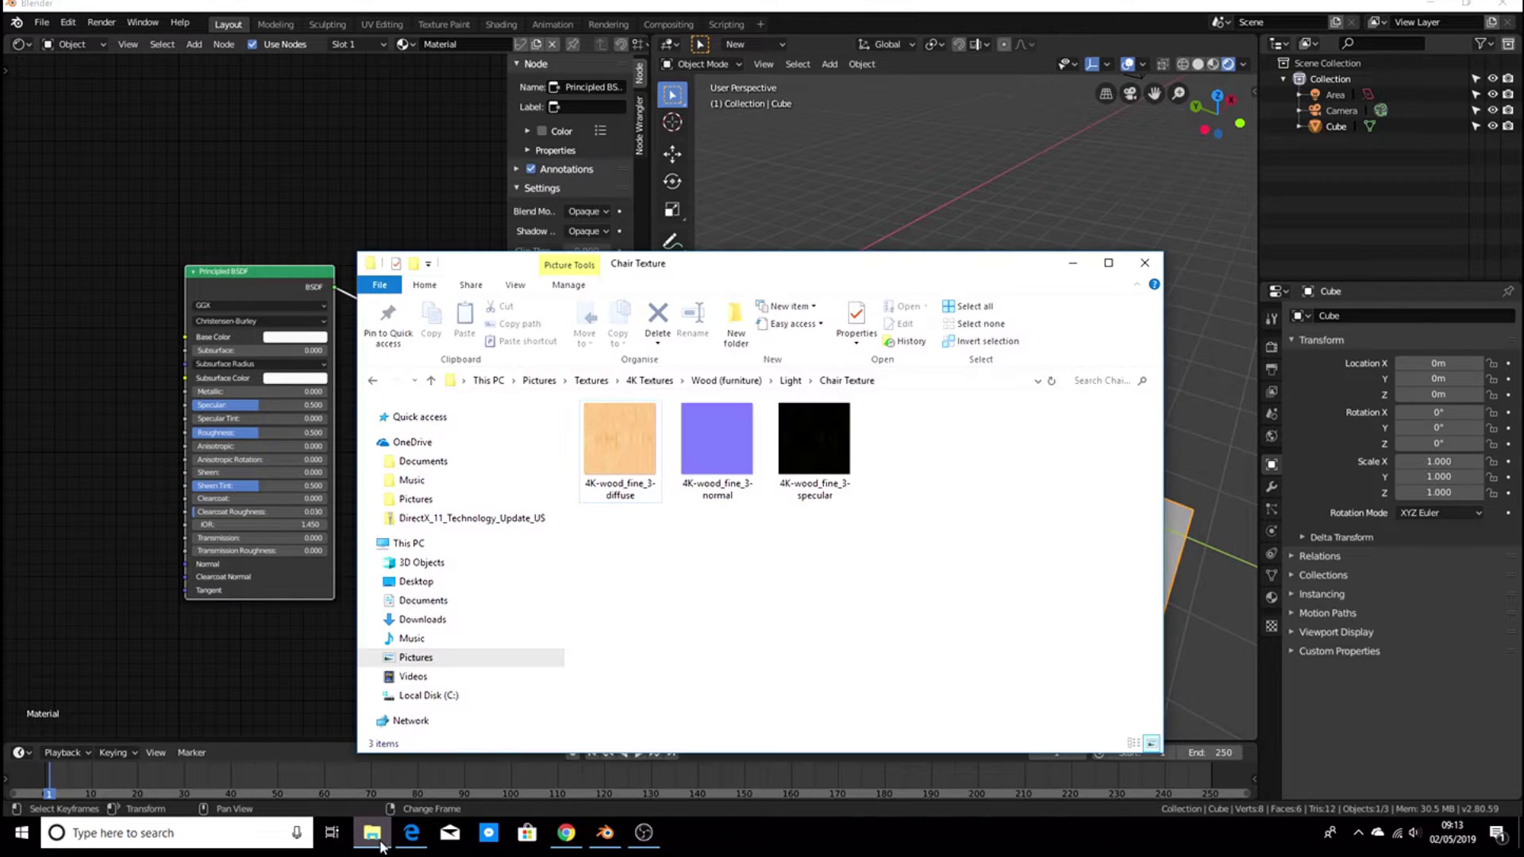
- Drag the 4K-wood_fine_3 diffuse texture from the Chair Texture folder into the Shader Editor
{"action": "left_click_drag", "start_coordinate": [746, 256], "coordinate": [889, 229]}
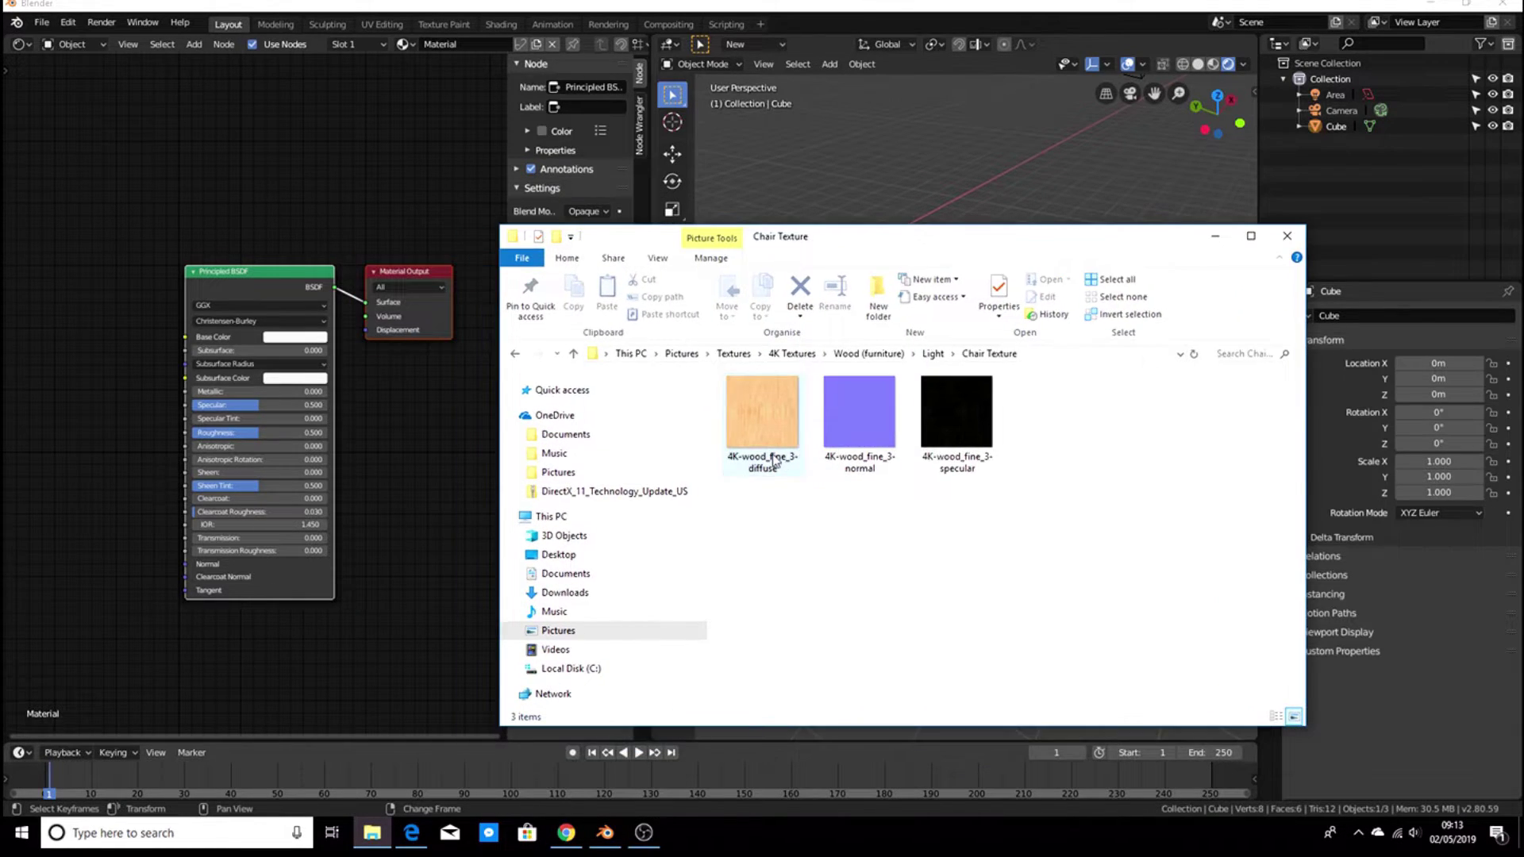
{"action": "left_click", "coordinate": [270, 227]}
{"action": "scroll", "coordinate": [341, 187], "scroll_direction": "down", "scroll_amount": 2}
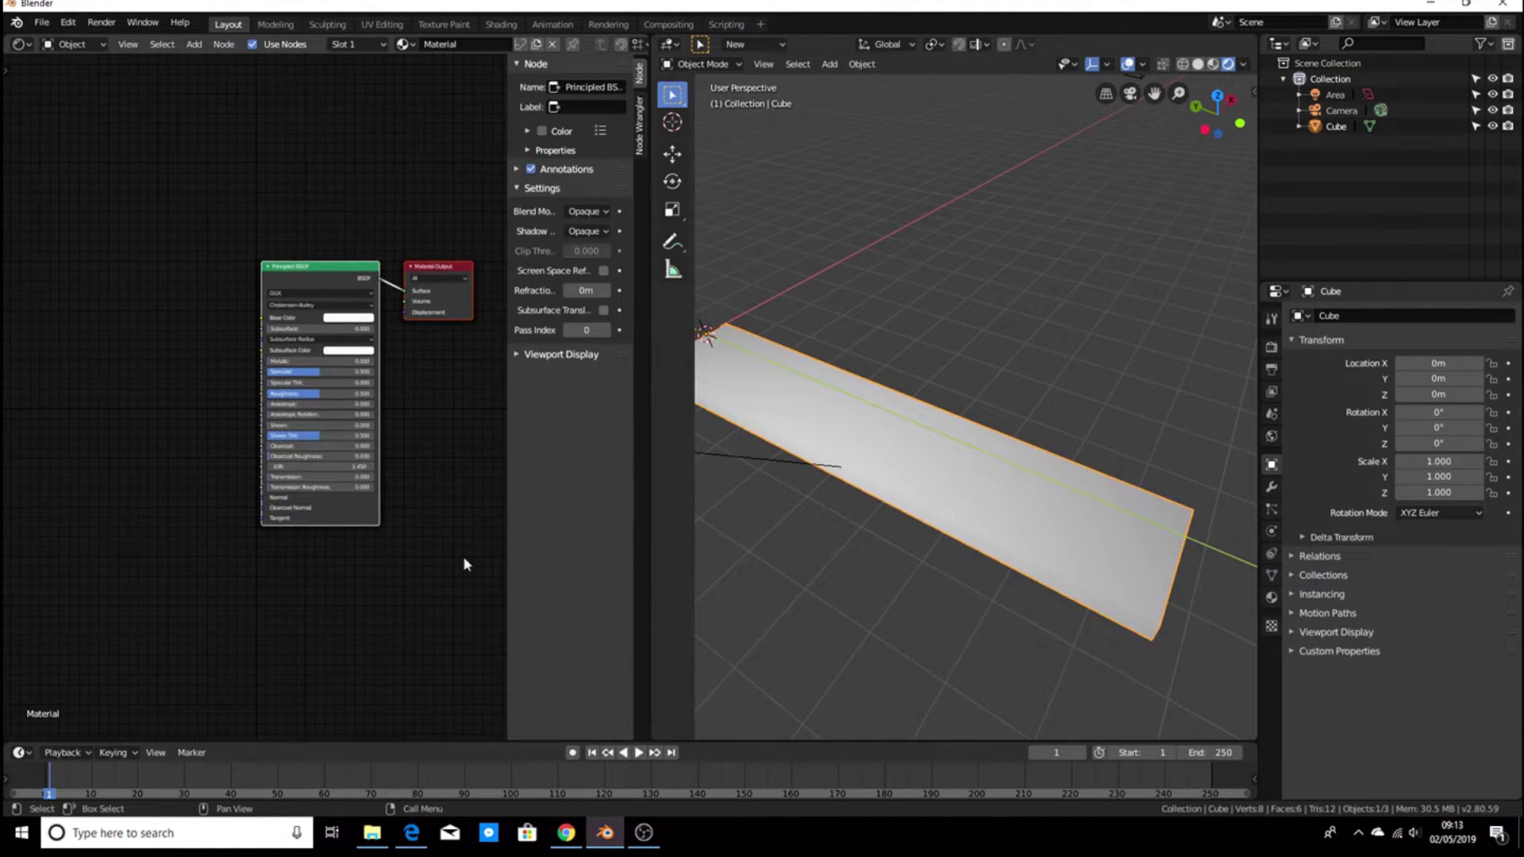
{"action": "left_click", "coordinate": [371, 832]}
{"action": "left_click_drag", "start_coordinate": [762, 413], "coordinate": [130, 226]}
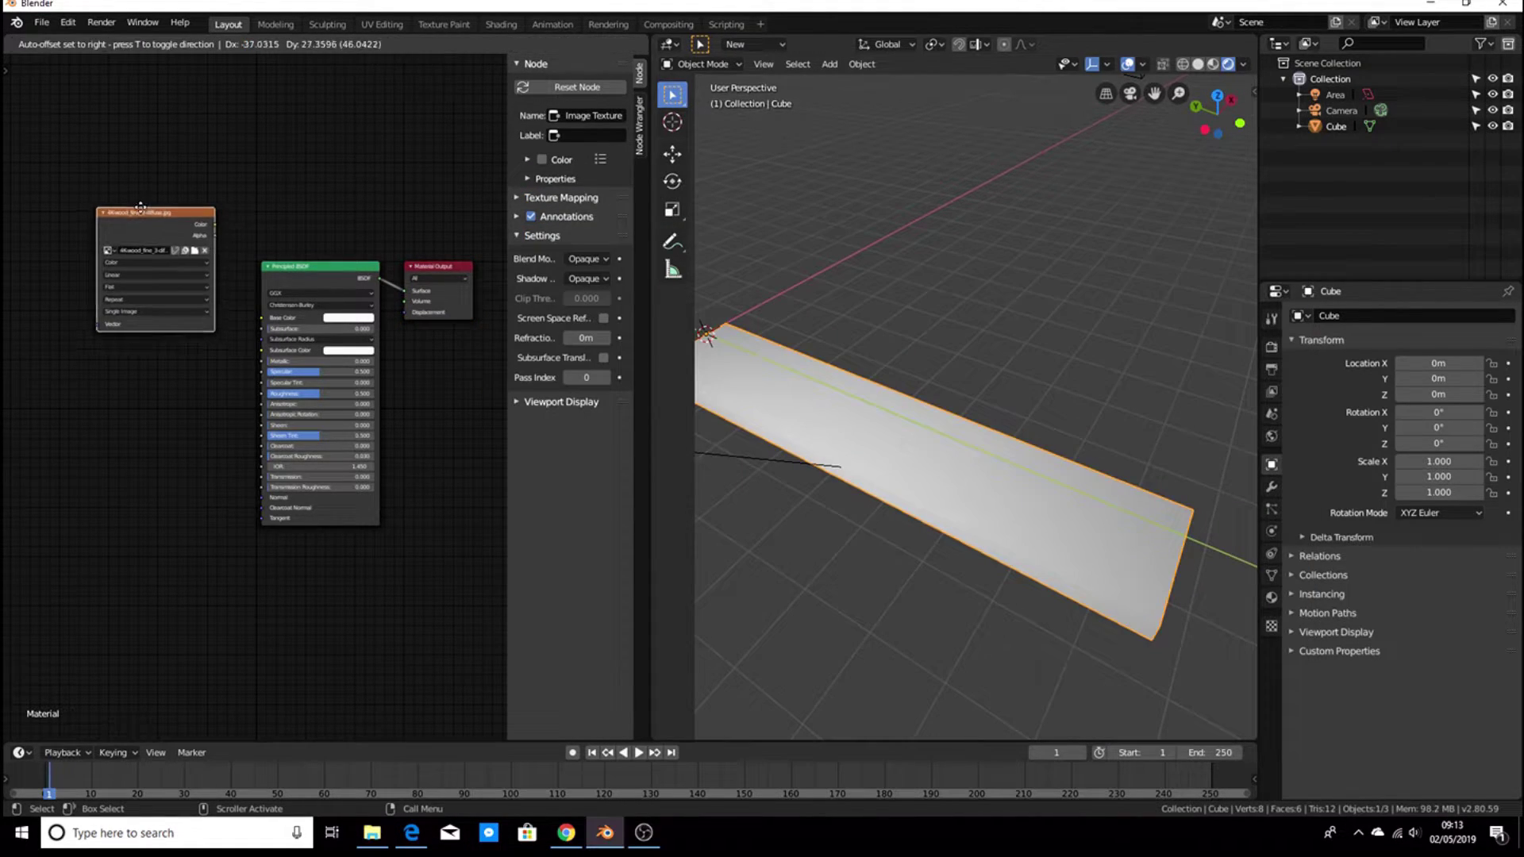
{"action": "left_click", "coordinate": [141, 208]}
- Add the specular and normal wood textures as Image Texture nodes, then minimize Explorer
{"action": "left_click", "coordinate": [372, 832]}
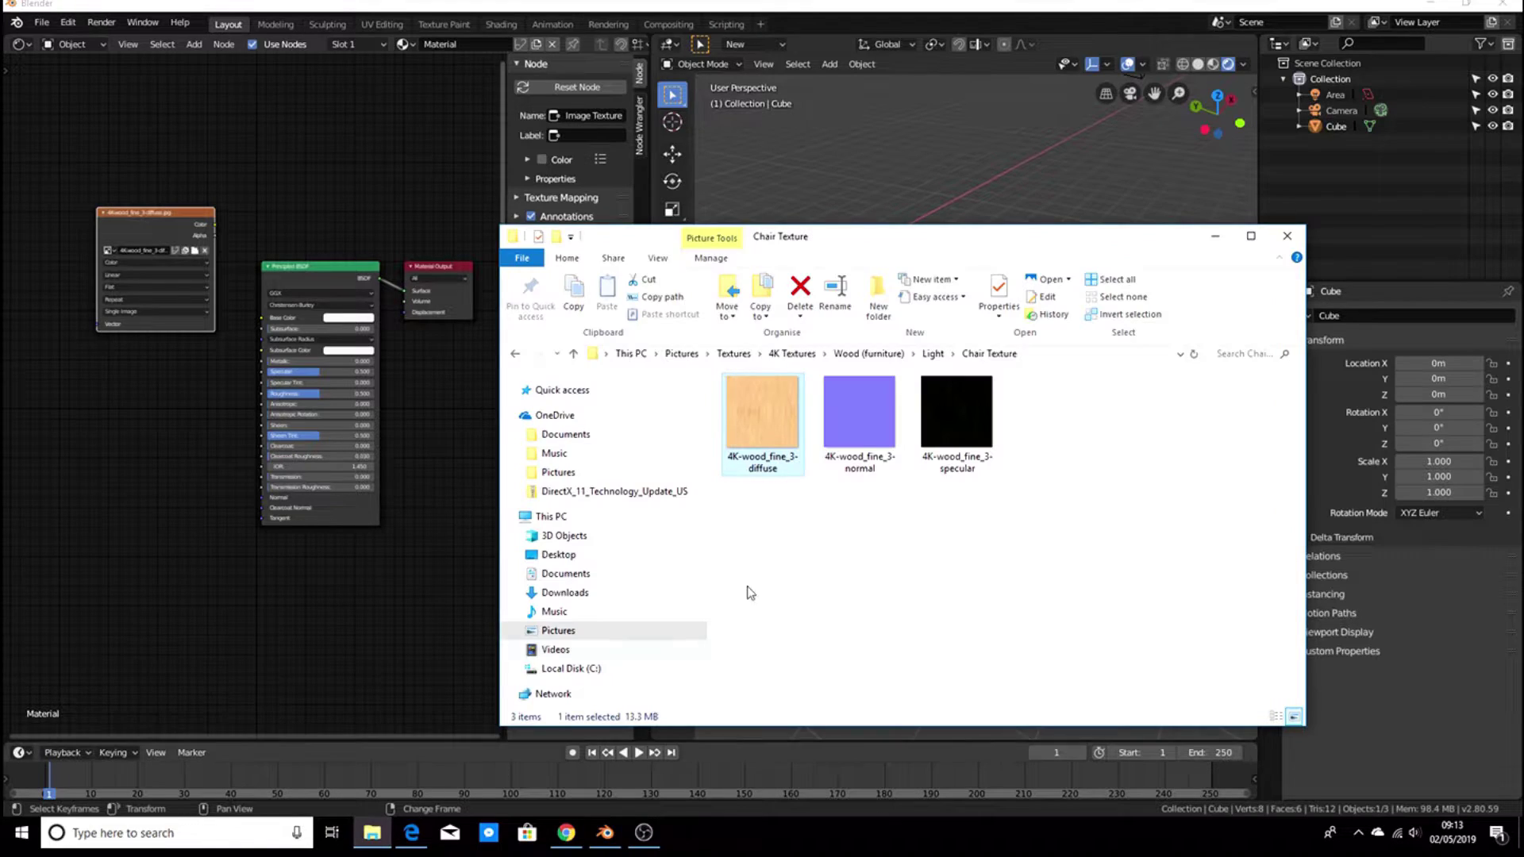
{"action": "left_click_drag", "start_coordinate": [973, 410], "coordinate": [142, 392]}
{"action": "left_click_drag", "start_coordinate": [873, 425], "coordinate": [171, 573]}
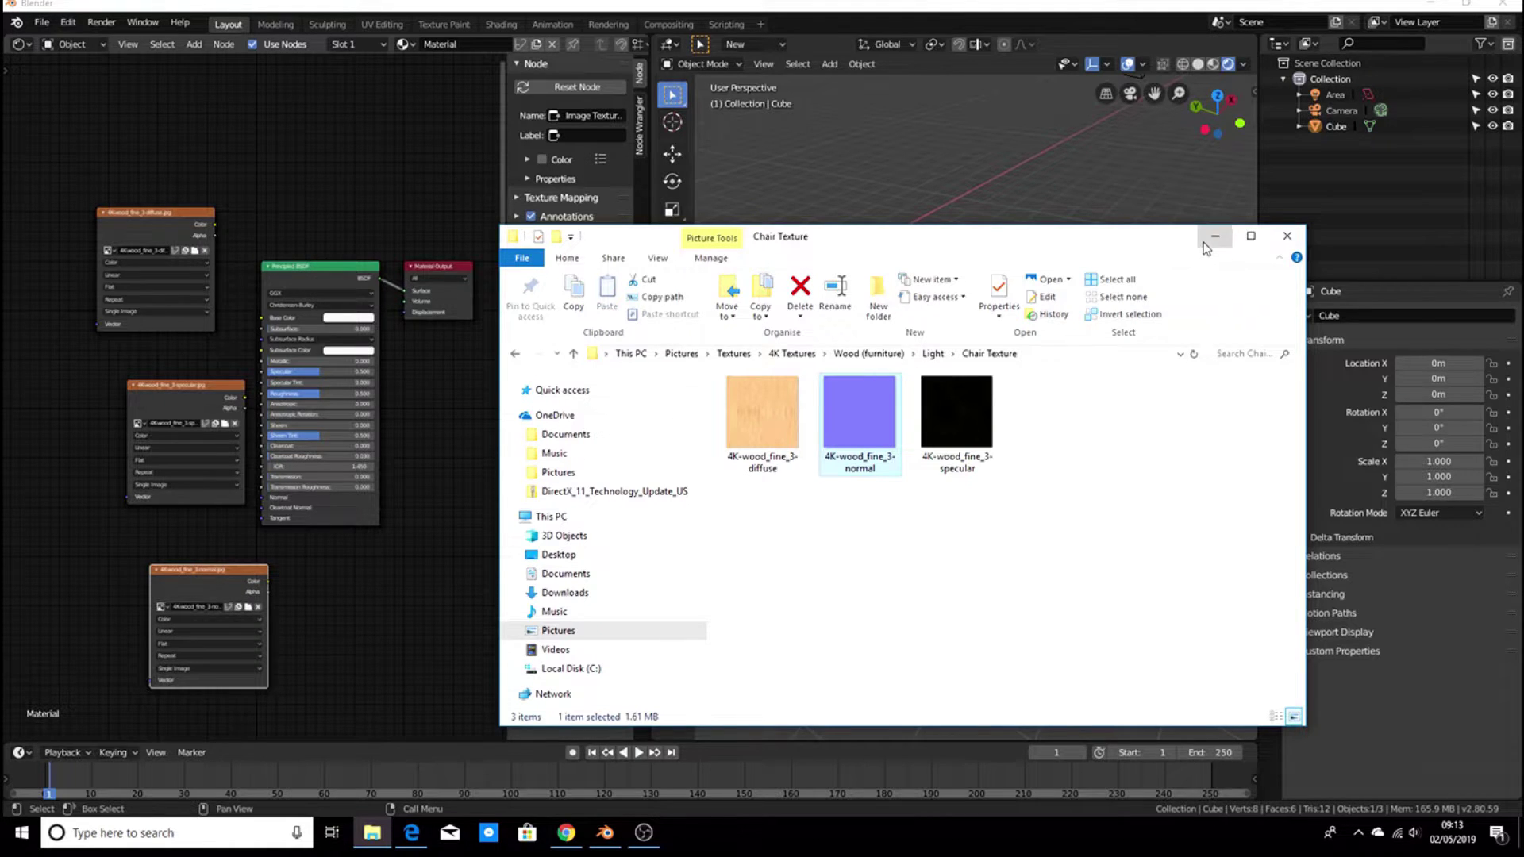
{"action": "left_click", "coordinate": [1215, 236]}
{"action": "scroll", "coordinate": [359, 408], "scroll_direction": "up", "scroll_amount": 3}
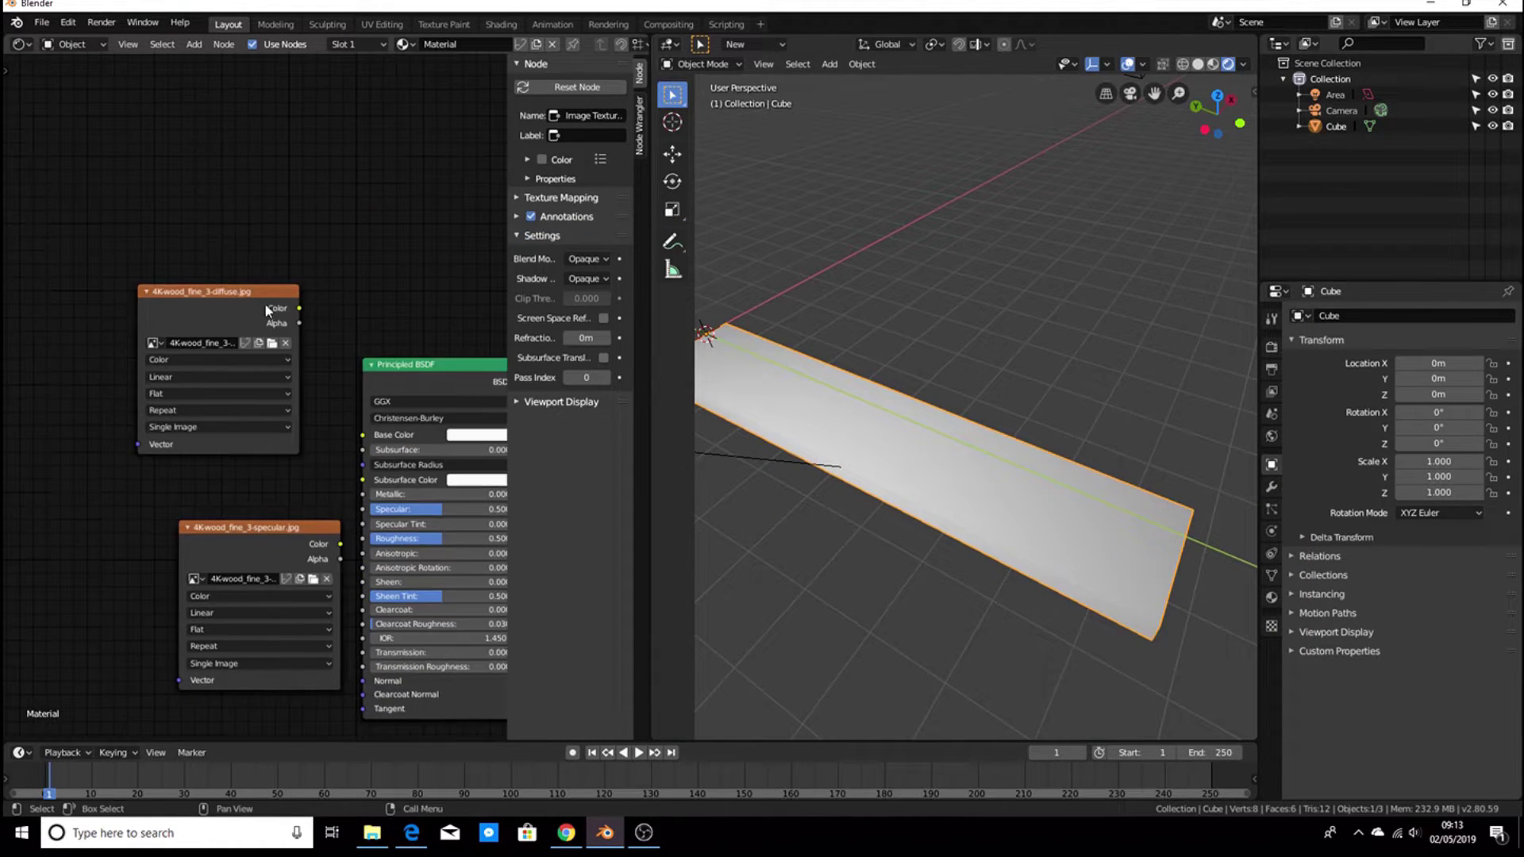
- Link the diffuse Image Texture's Color output to the Principled BSDF Base Color
{"action": "left_click_drag", "start_coordinate": [238, 300], "coordinate": [201, 275]}
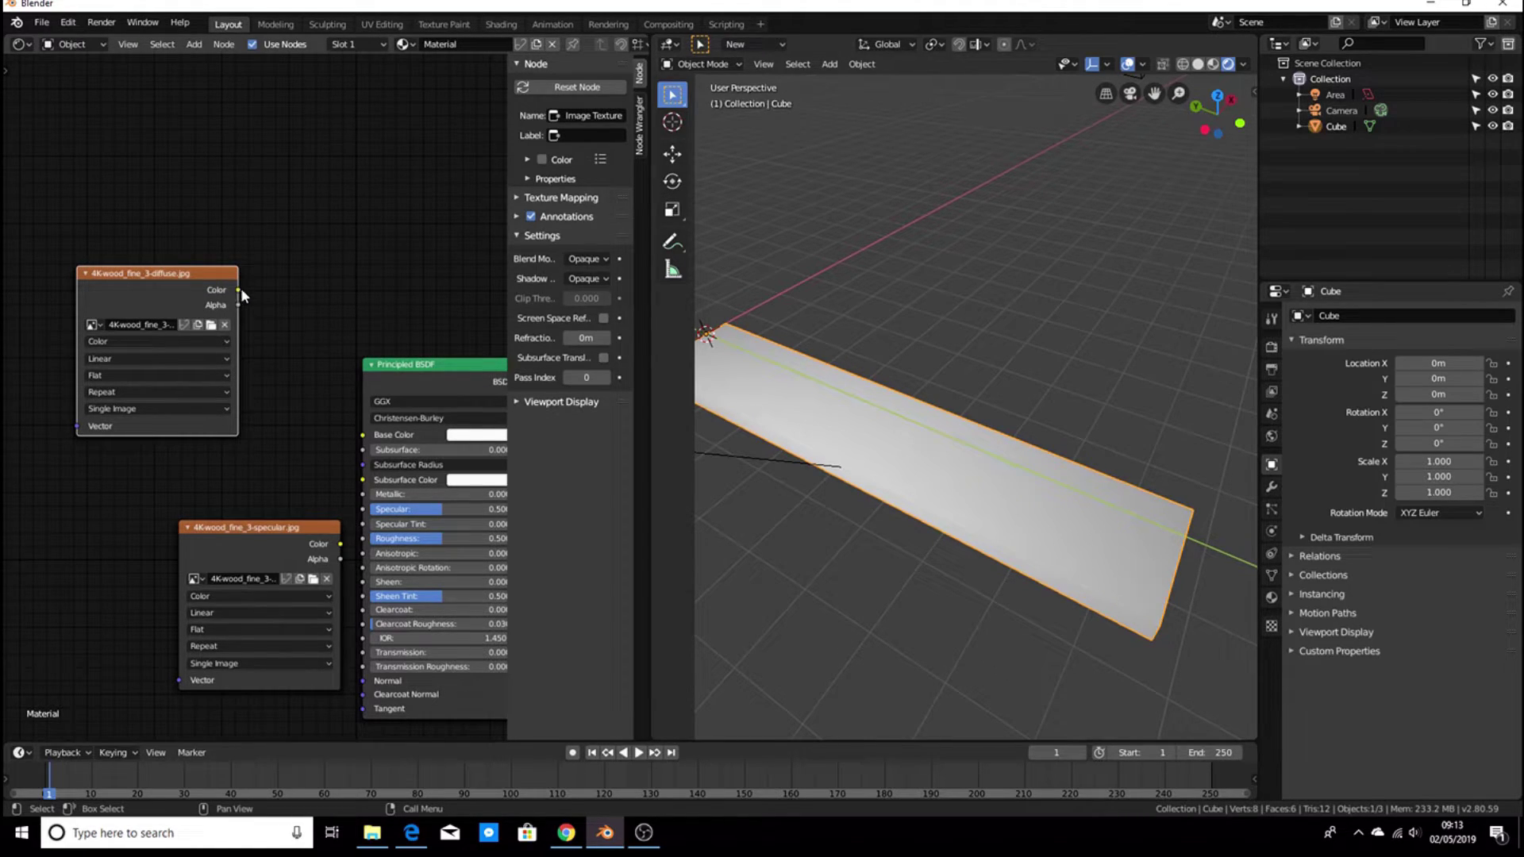
{"action": "left_click_drag", "start_coordinate": [238, 291], "coordinate": [363, 434]}
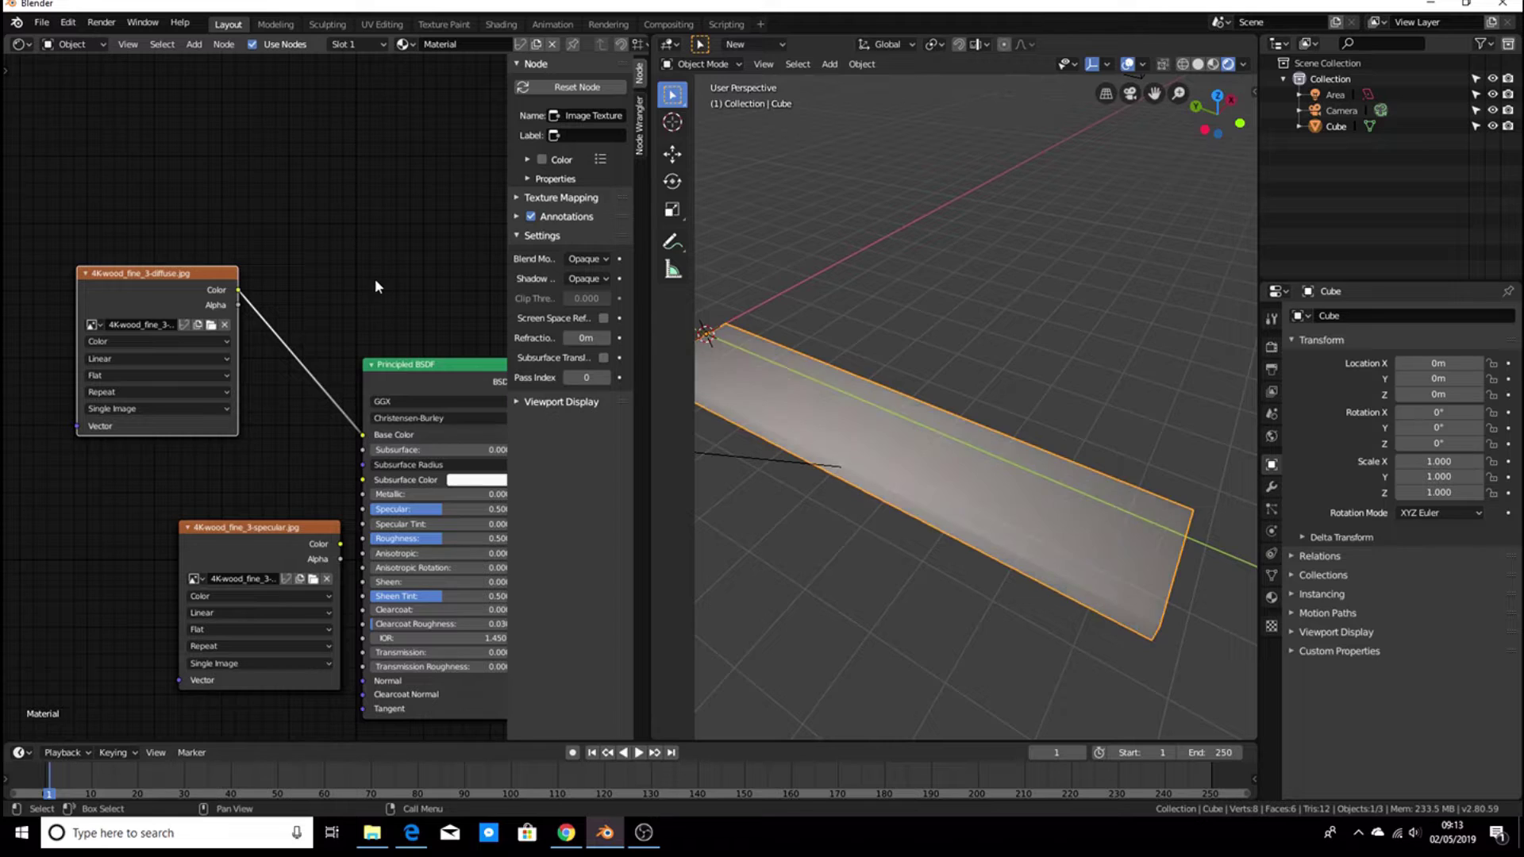
{"action": "scroll", "coordinate": [330, 259], "scroll_direction": "down", "scroll_amount": 2}
{"action": "middle_click_drag", "start_coordinate": [330, 258], "coordinate": [316, 220]}
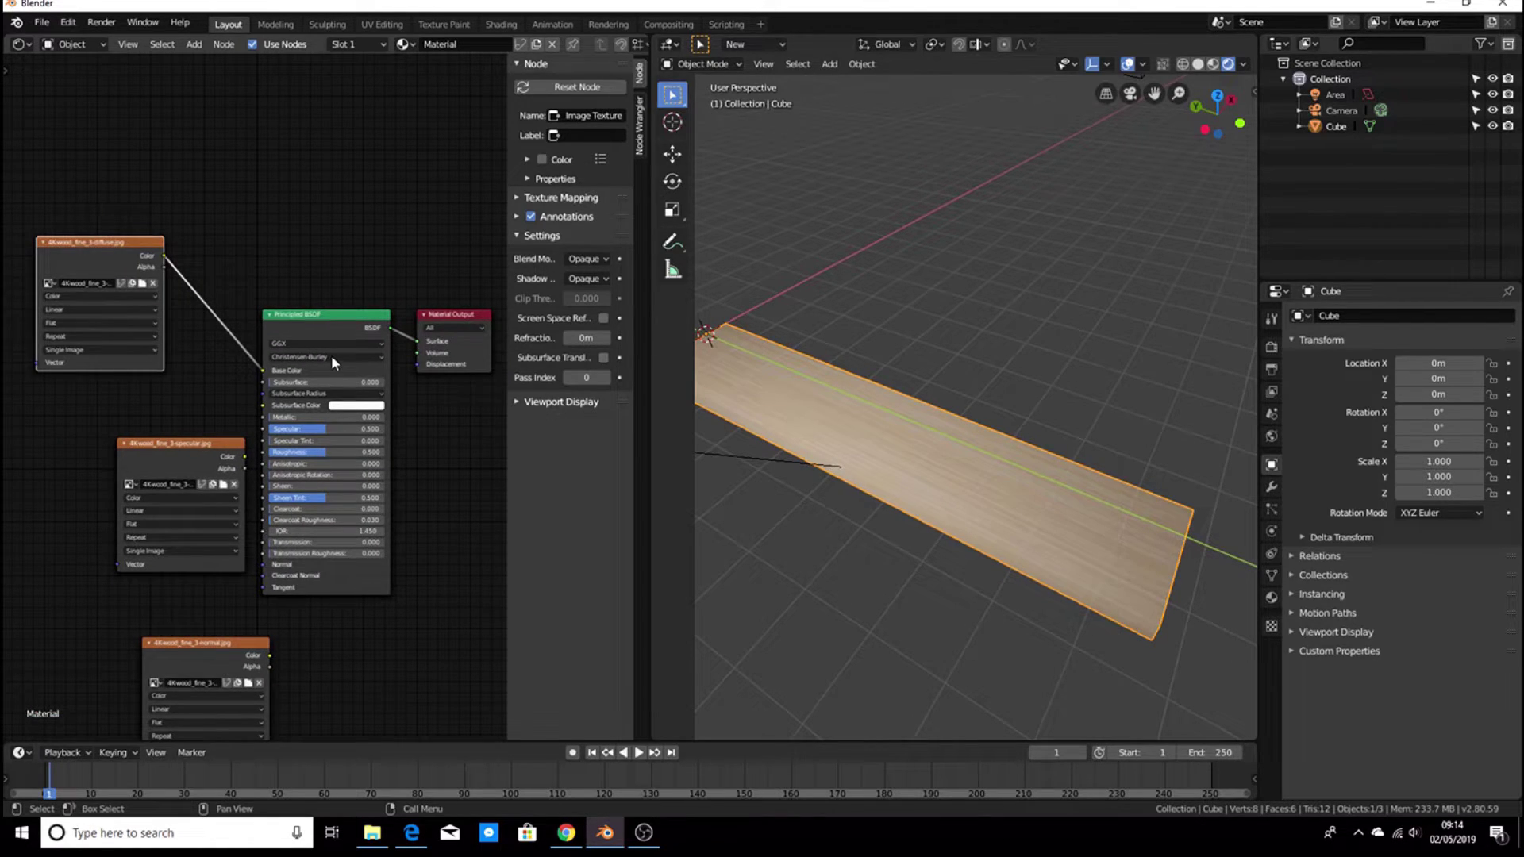
{"action": "scroll", "coordinate": [344, 284], "scroll_direction": "up", "scroll_amount": 2}
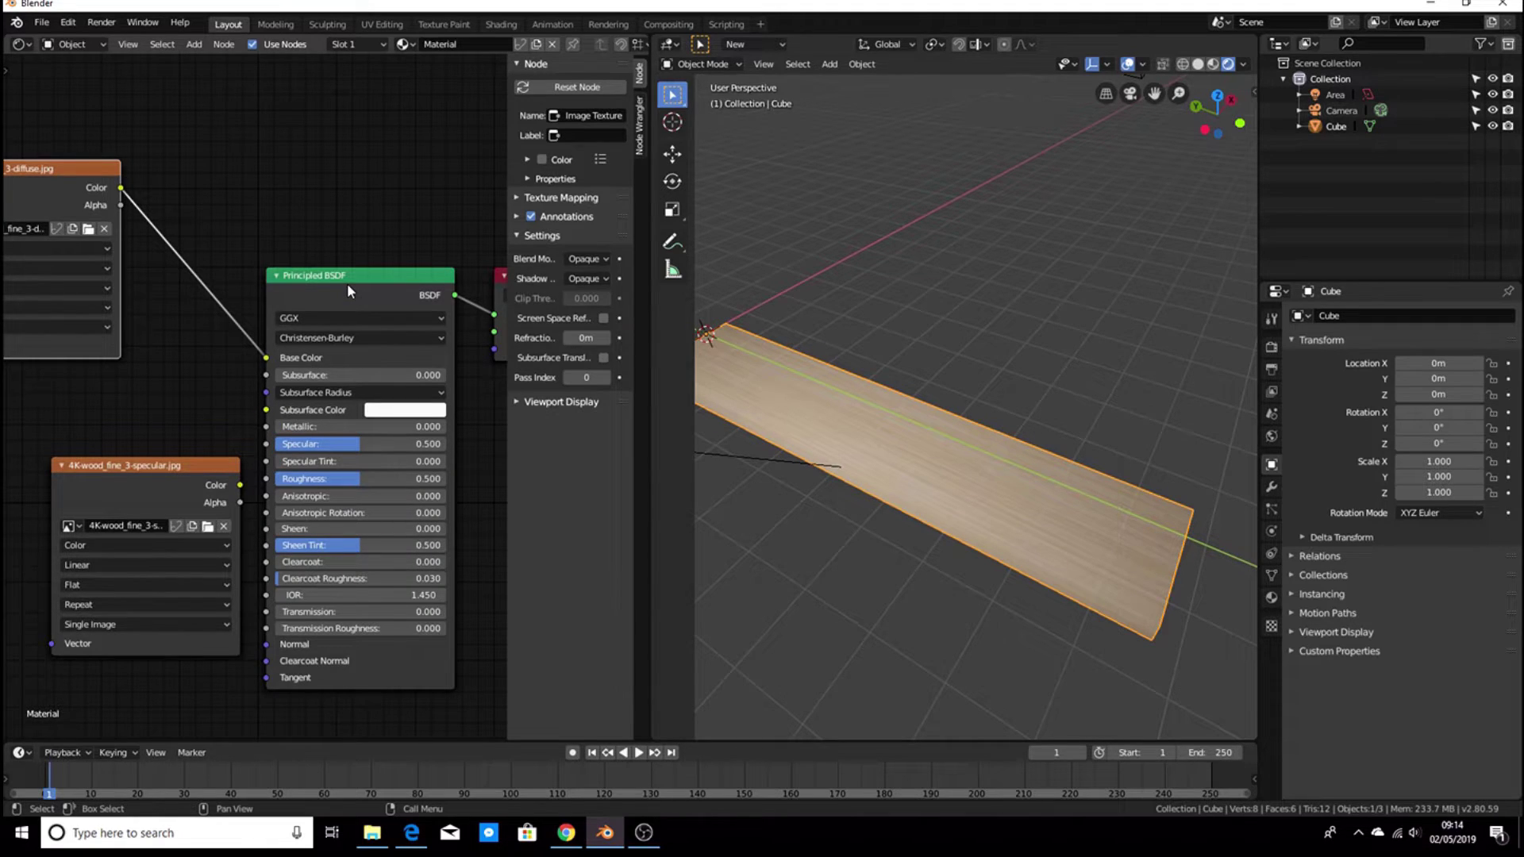
{"action": "scroll", "coordinate": [347, 283], "scroll_direction": "down", "scroll_amount": 3}
- Orbit the plank diagonally to view the wood grain and move the specular node up-left
{"action": "middle_click_drag", "start_coordinate": [405, 392], "coordinate": [363, 399]}
{"action": "middle_click_drag", "start_coordinate": [992, 429], "coordinate": [1002, 498]}
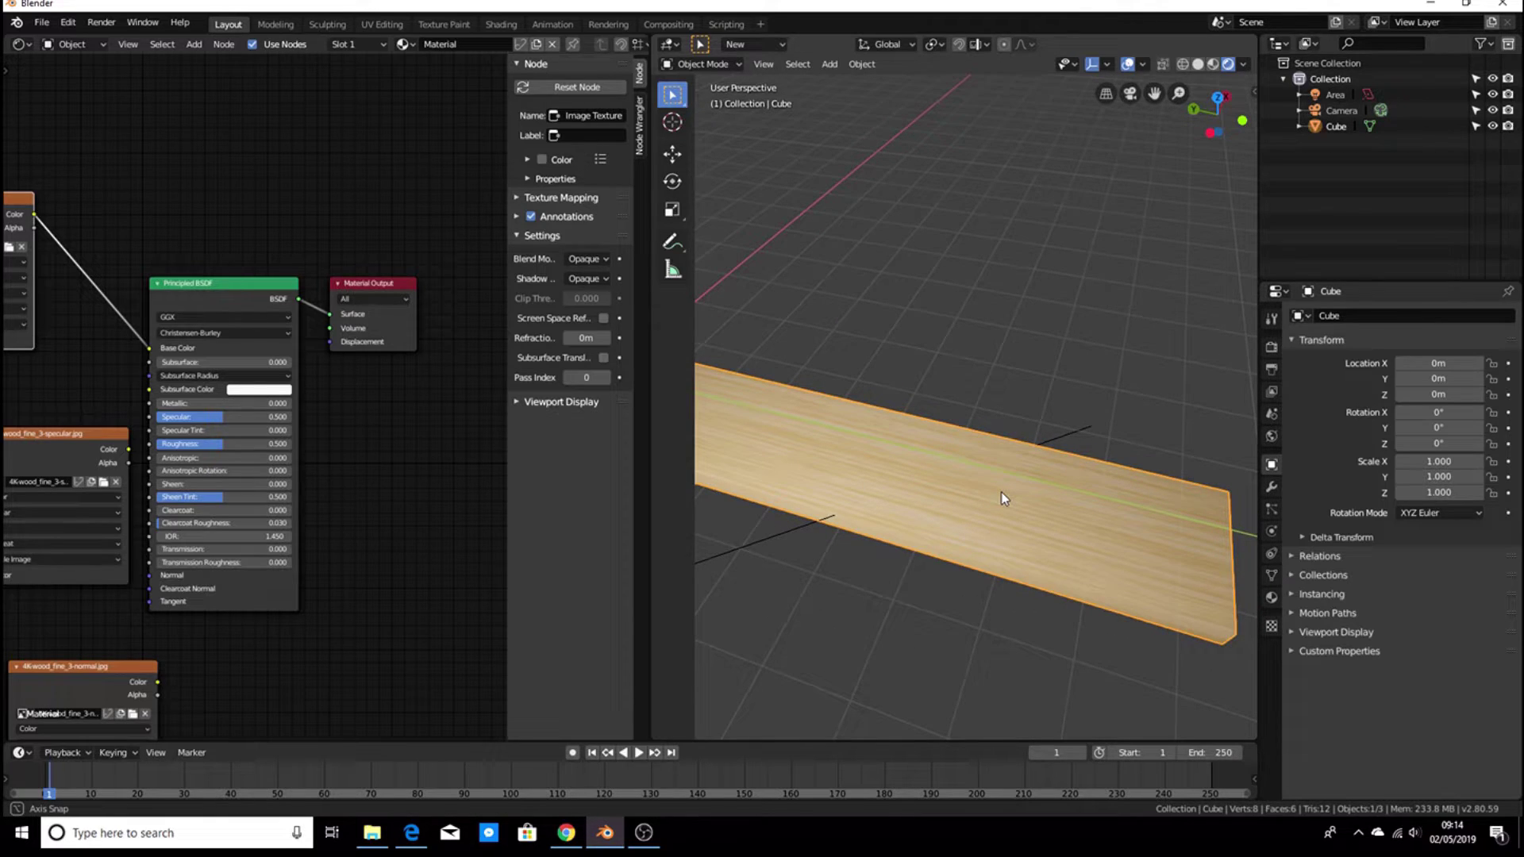
{"action": "middle_click_drag", "start_coordinate": [1002, 492], "coordinate": [873, 468]}
{"action": "scroll", "coordinate": [393, 440], "scroll_direction": "down", "scroll_amount": 2}
{"action": "middle_click_drag", "start_coordinate": [392, 441], "coordinate": [559, 440]}
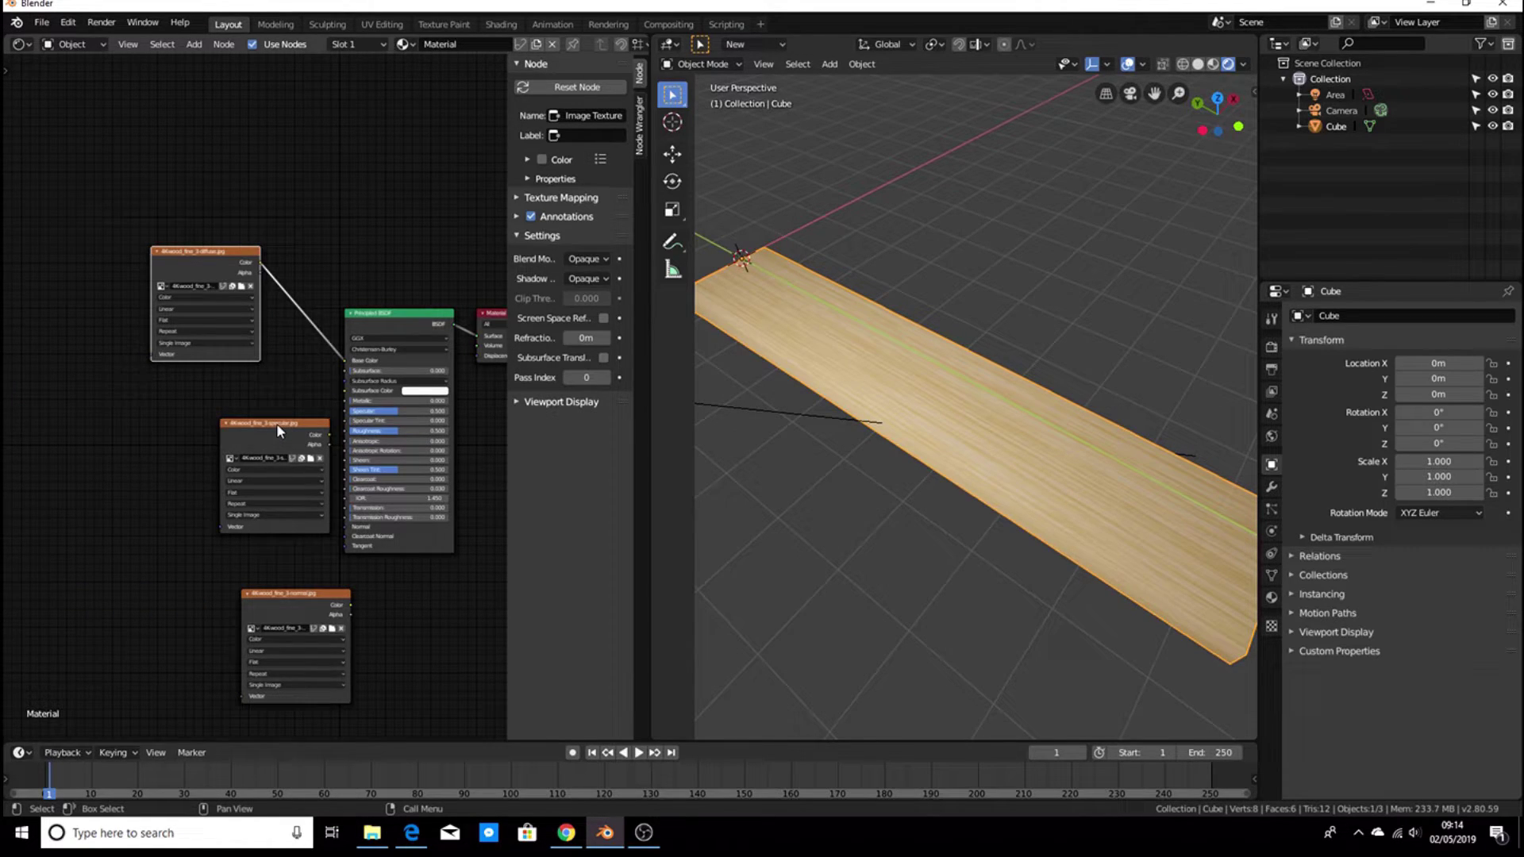
{"action": "left_click_drag", "start_coordinate": [276, 422], "coordinate": [129, 403]}
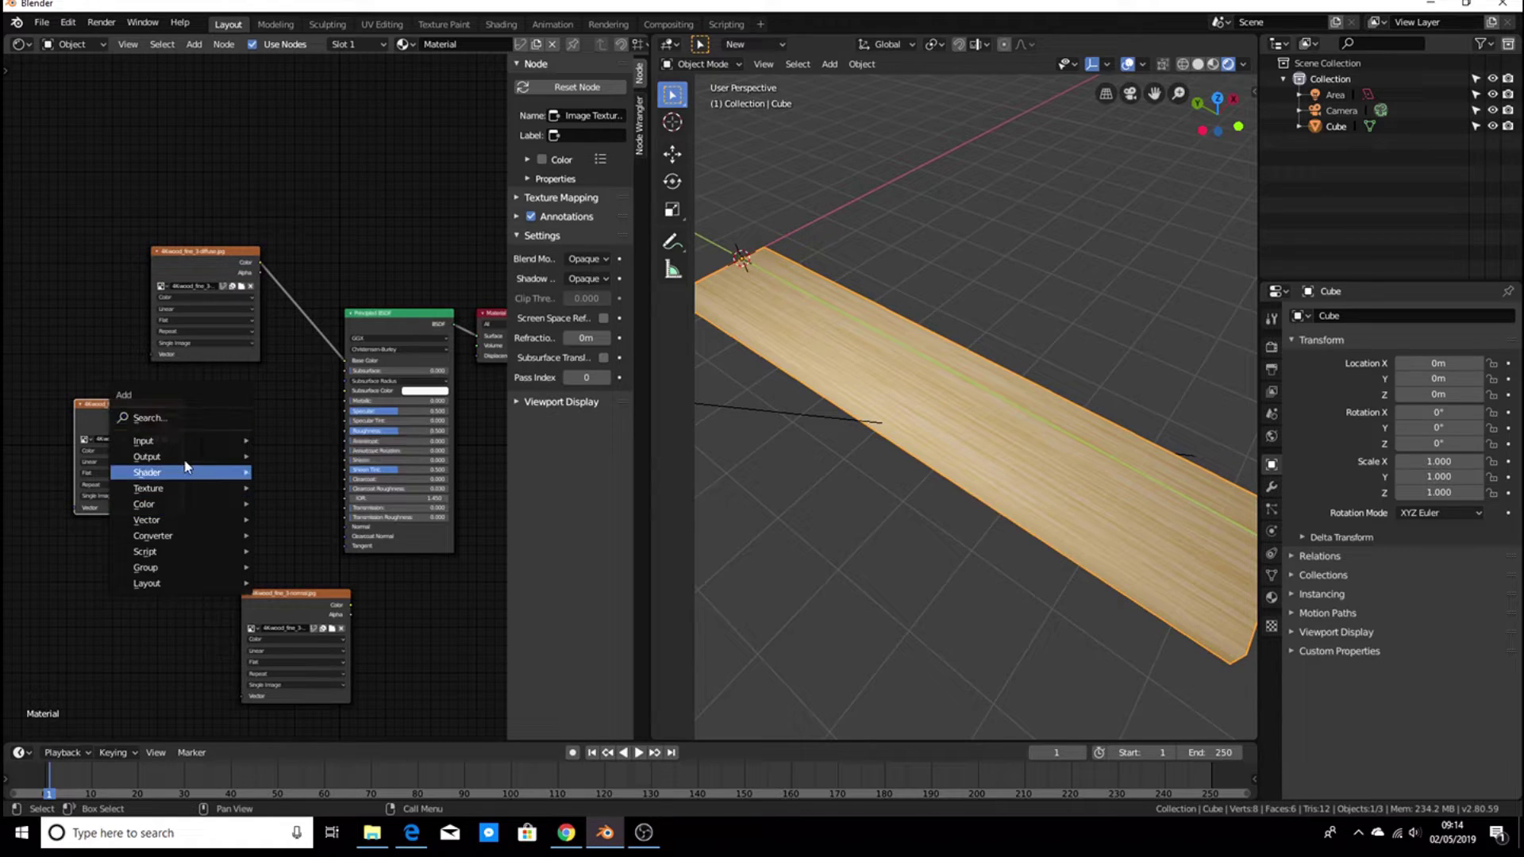
- Add an Invert node via the 'inver' search and place it beside the specular texture
{"action": "left_click", "coordinate": [189, 418]}
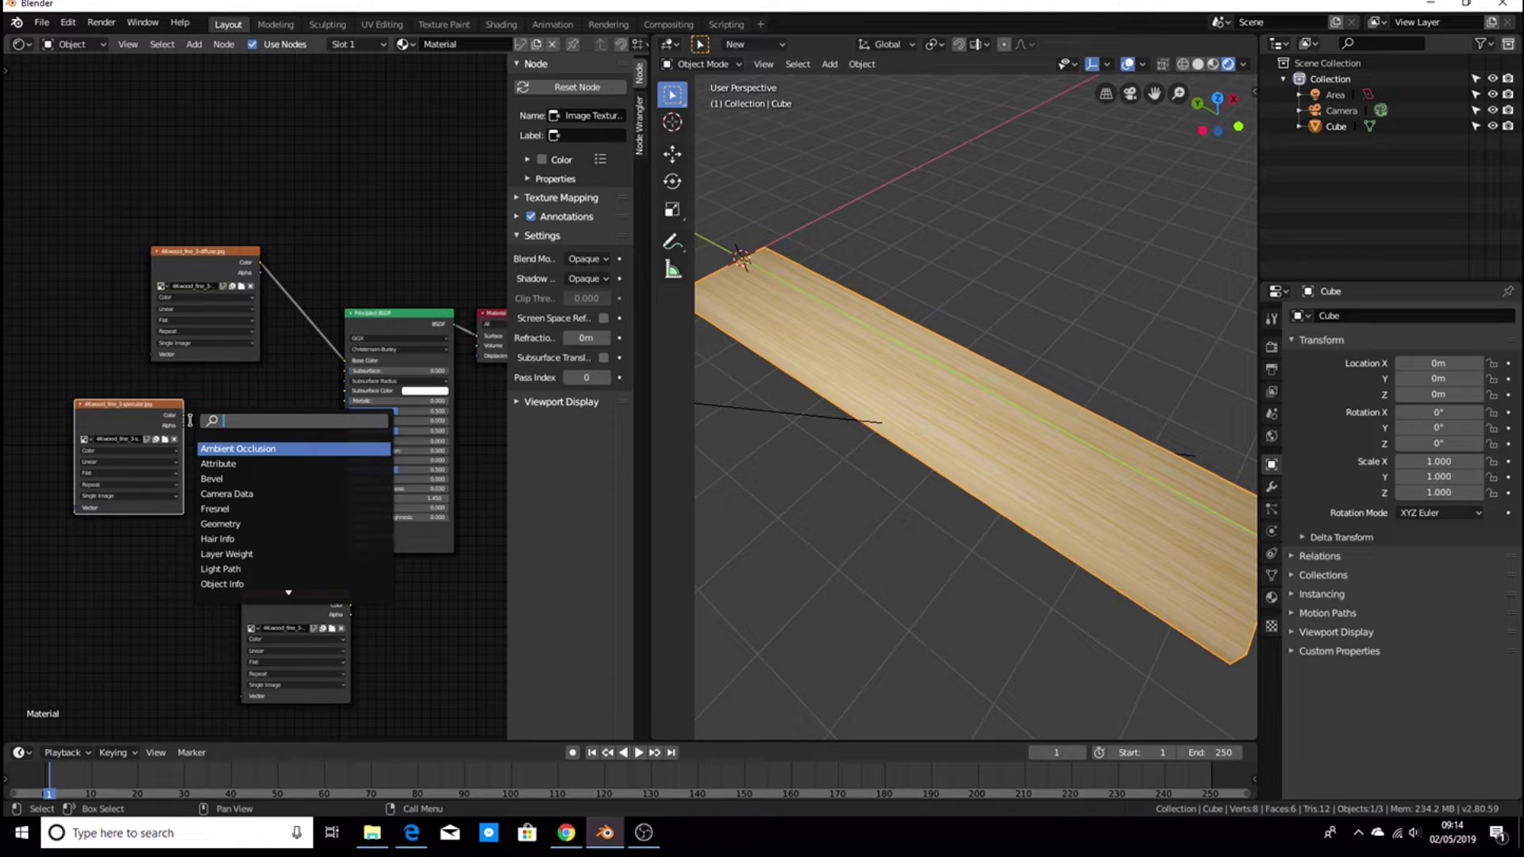
{"action": "type", "text": "invert"}
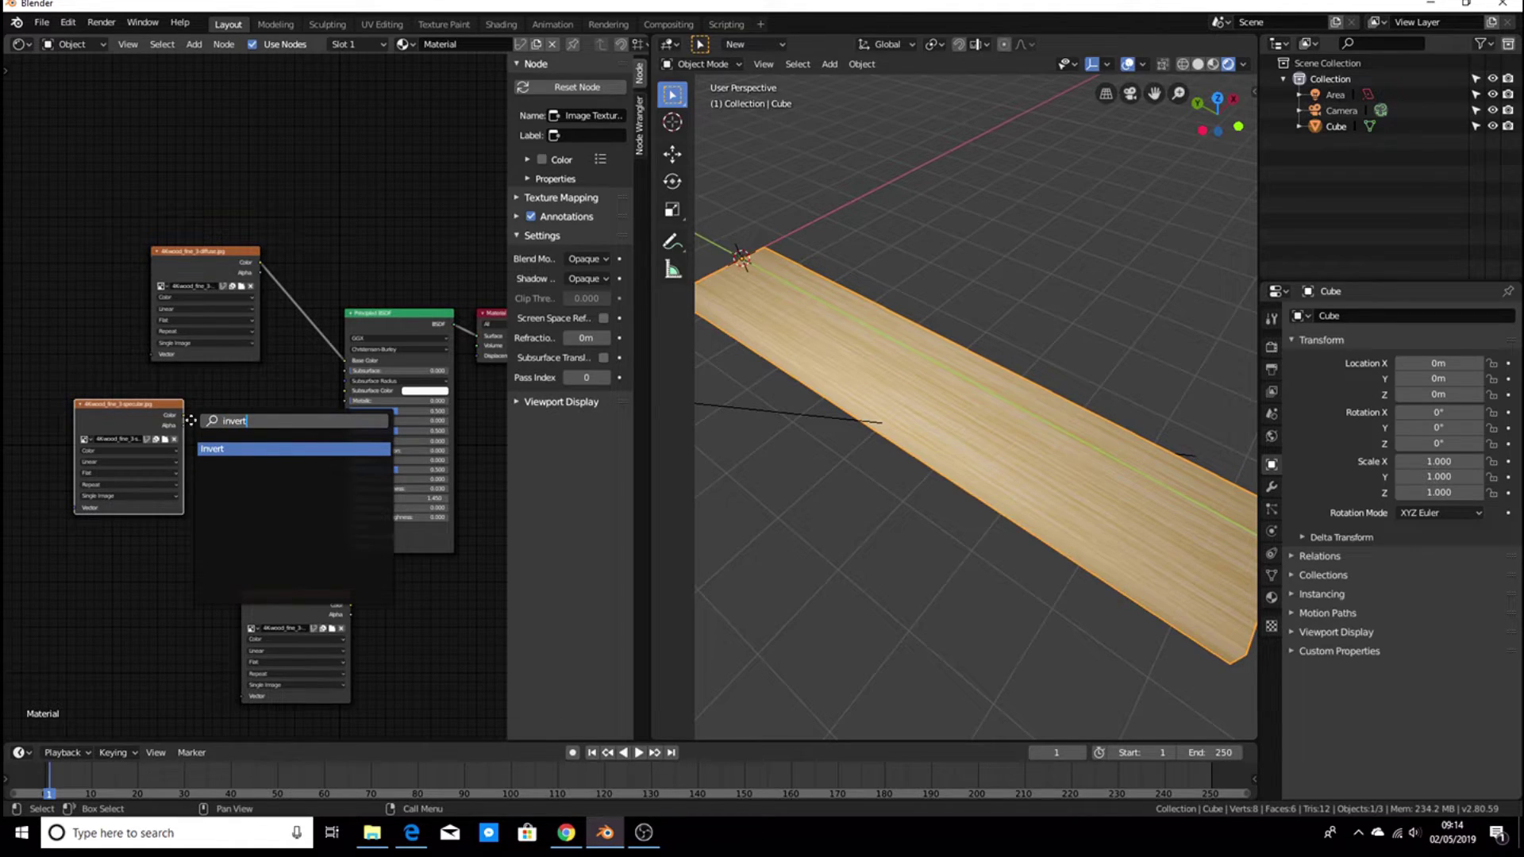
{"action": "key", "text": "Return"}
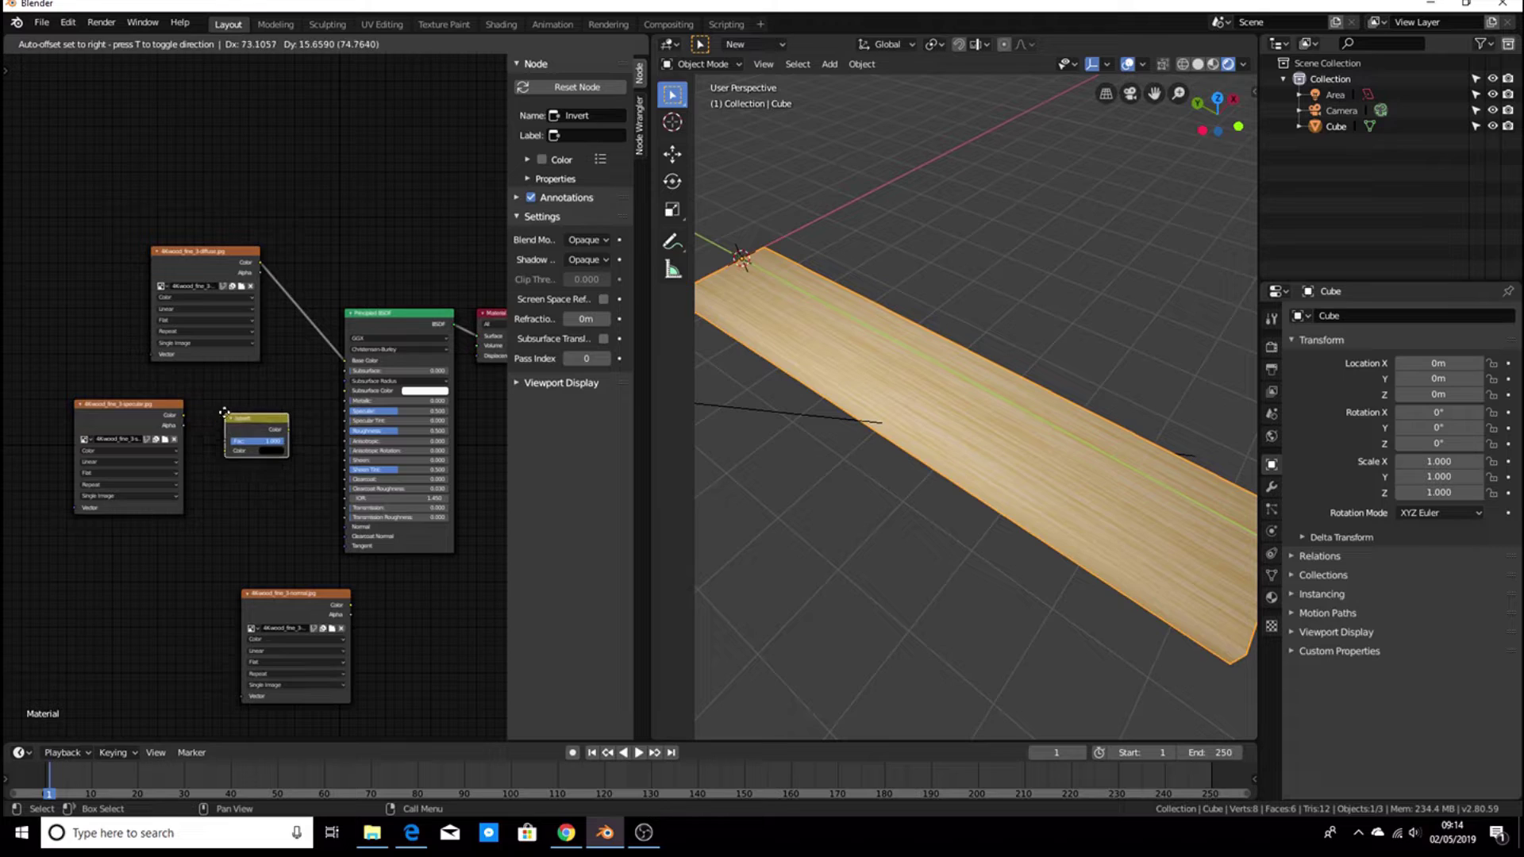
{"action": "left_click", "coordinate": [229, 404]}
{"action": "scroll", "coordinate": [273, 508], "scroll_direction": "up", "scroll_amount": 3}
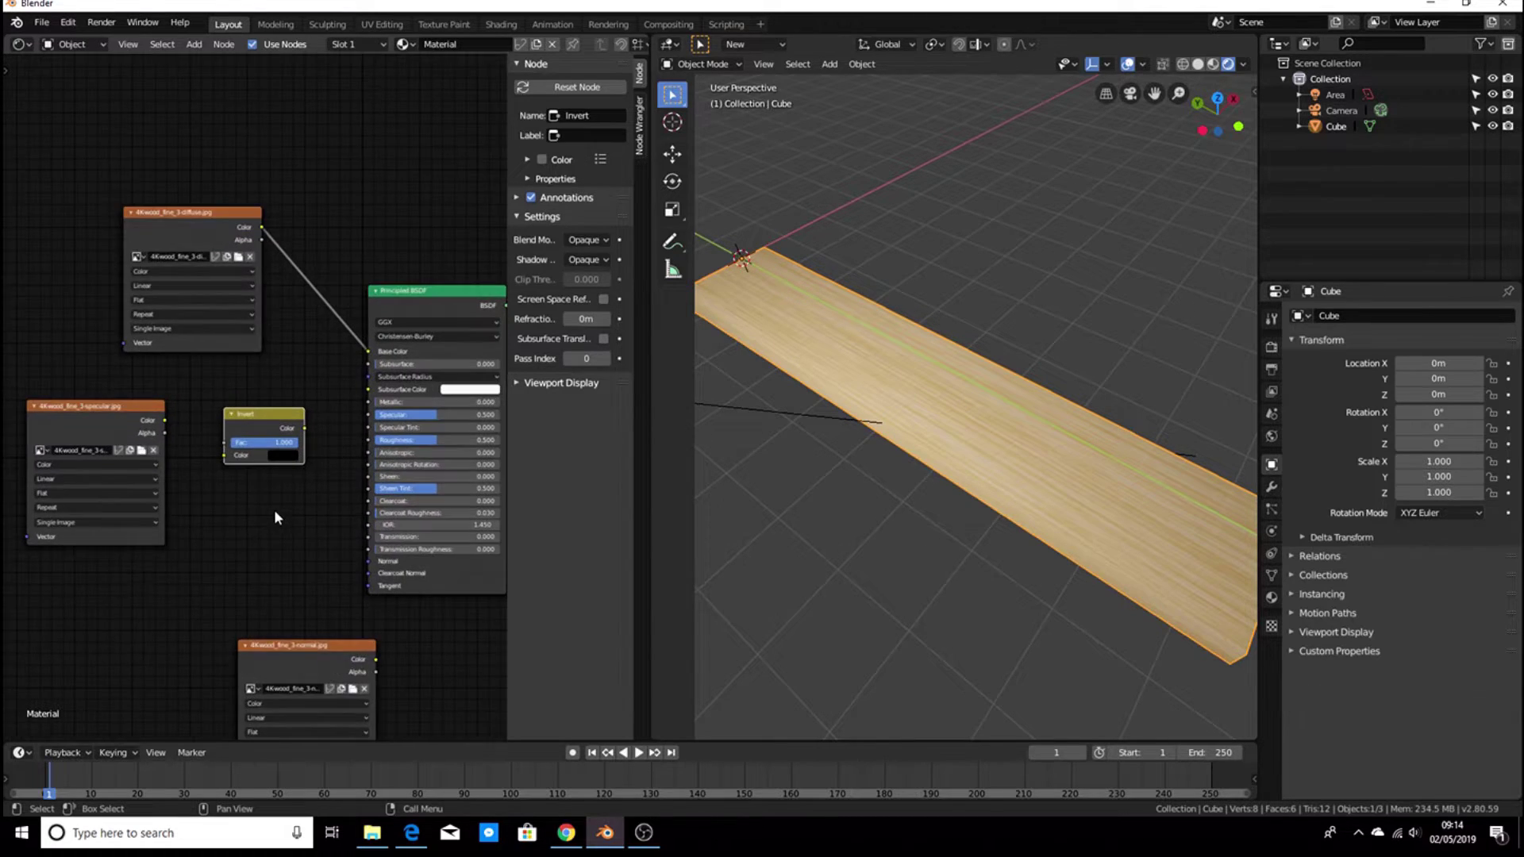
- Wire the specular Color through Invert into the Principled BSDF Roughness and inspect the plank
{"action": "left_click_drag", "start_coordinate": [132, 404], "coordinate": [203, 445]}
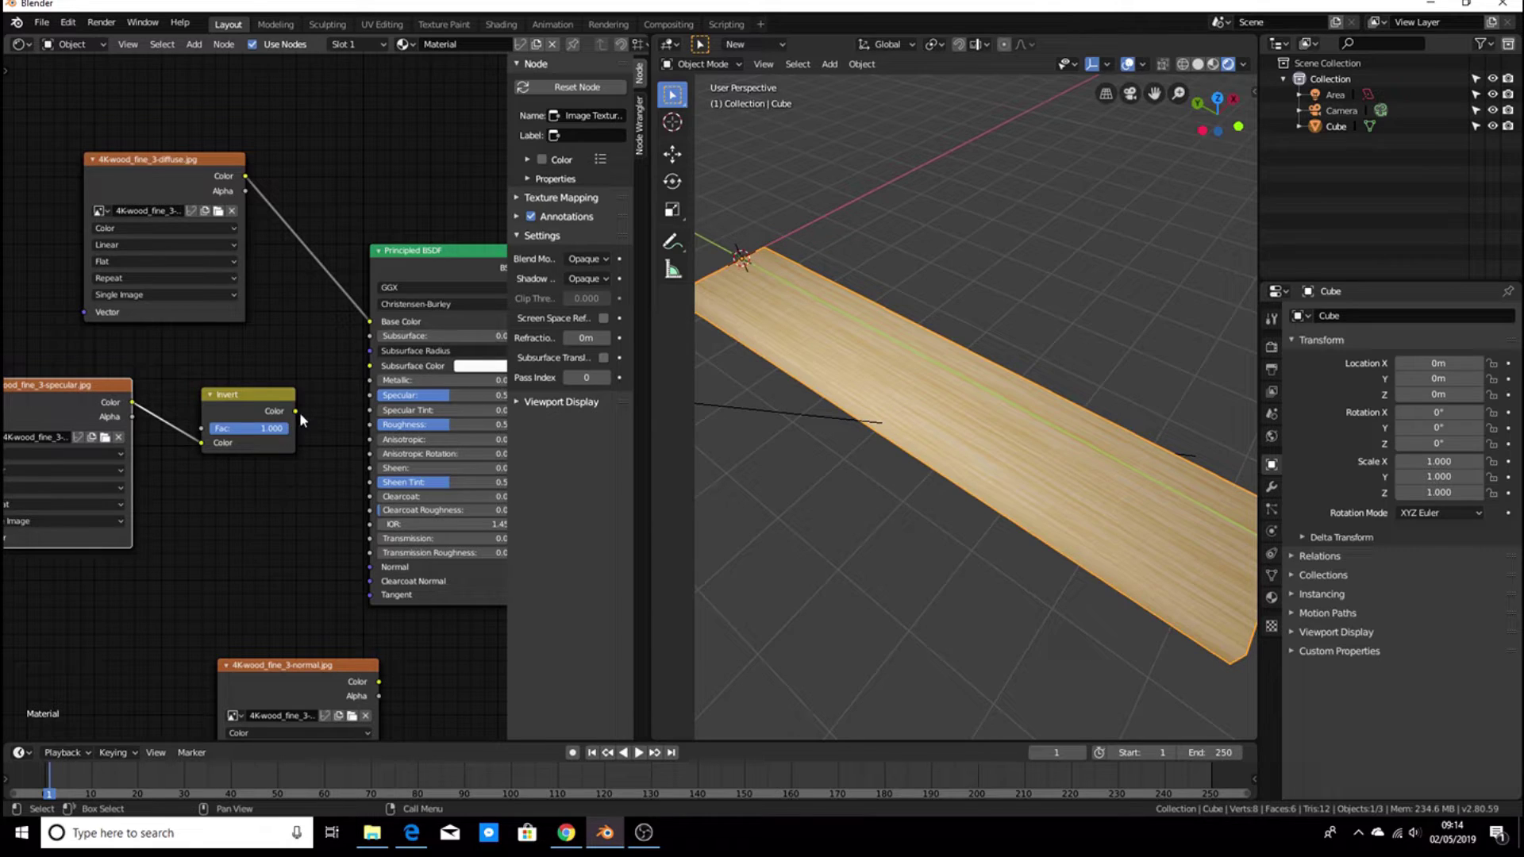
{"action": "left_click_drag", "start_coordinate": [297, 412], "coordinate": [369, 425]}
{"action": "scroll", "coordinate": [305, 508], "scroll_direction": "down", "scroll_amount": 3}
{"action": "middle_click_drag", "start_coordinate": [264, 504], "coordinate": [292, 510]}
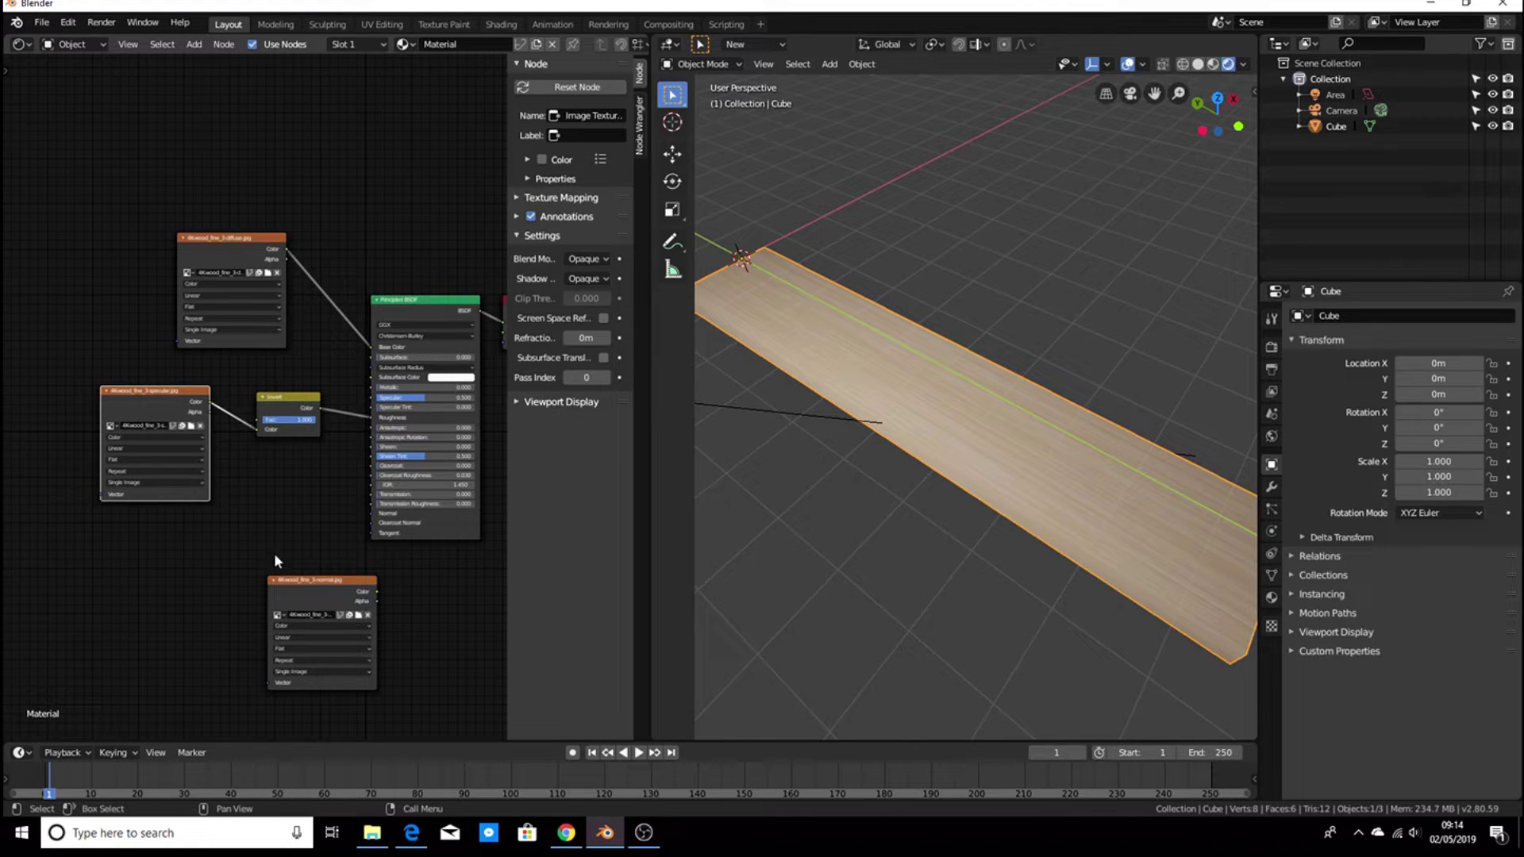
{"action": "scroll", "coordinate": [259, 510], "scroll_direction": "up", "scroll_amount": 3}
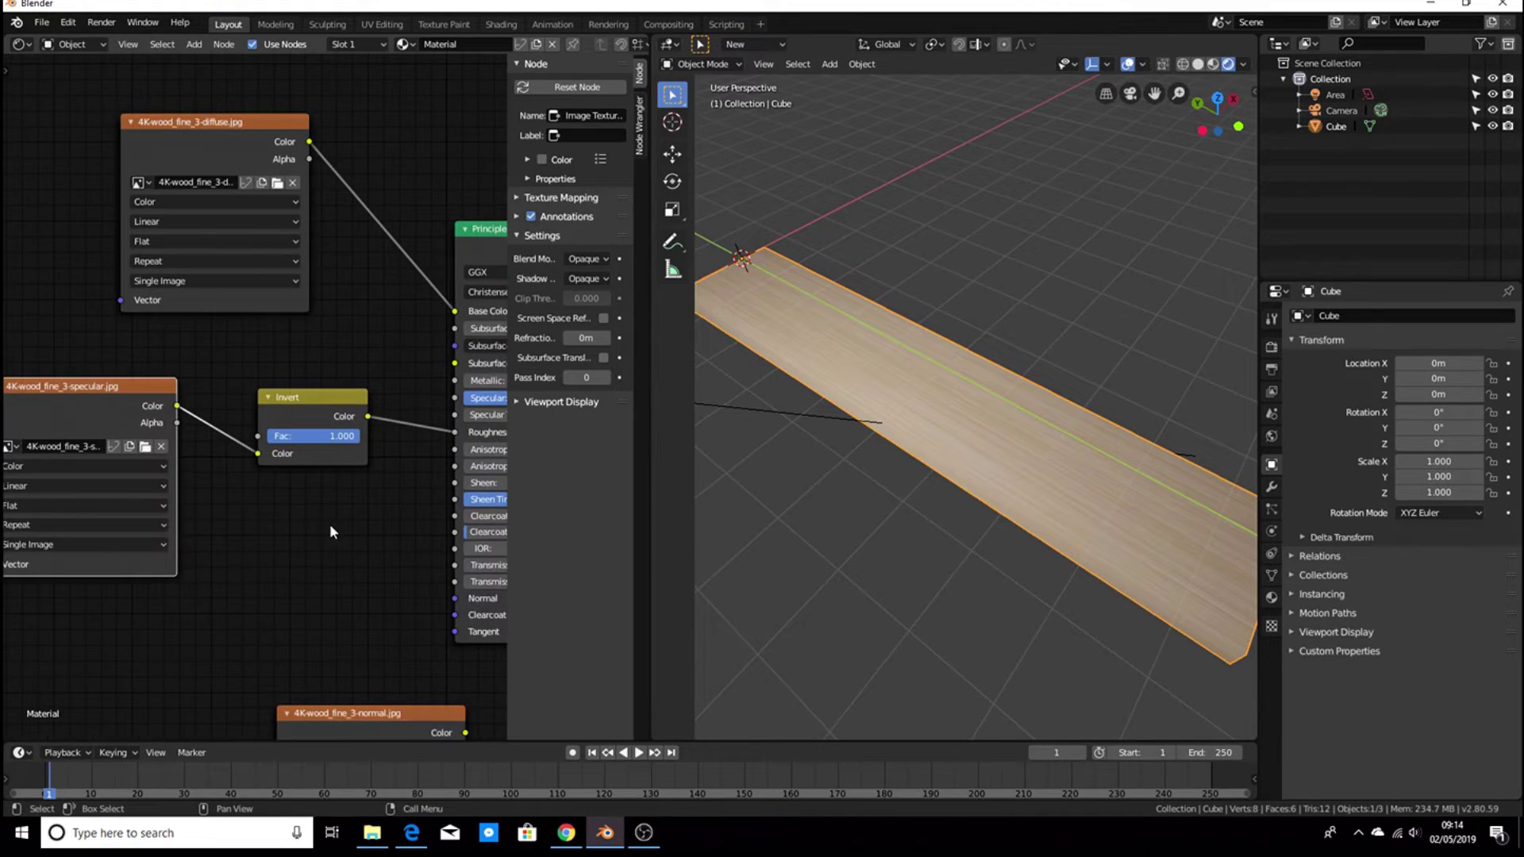
{"action": "middle_click_drag", "start_coordinate": [980, 384], "coordinate": [929, 360]}
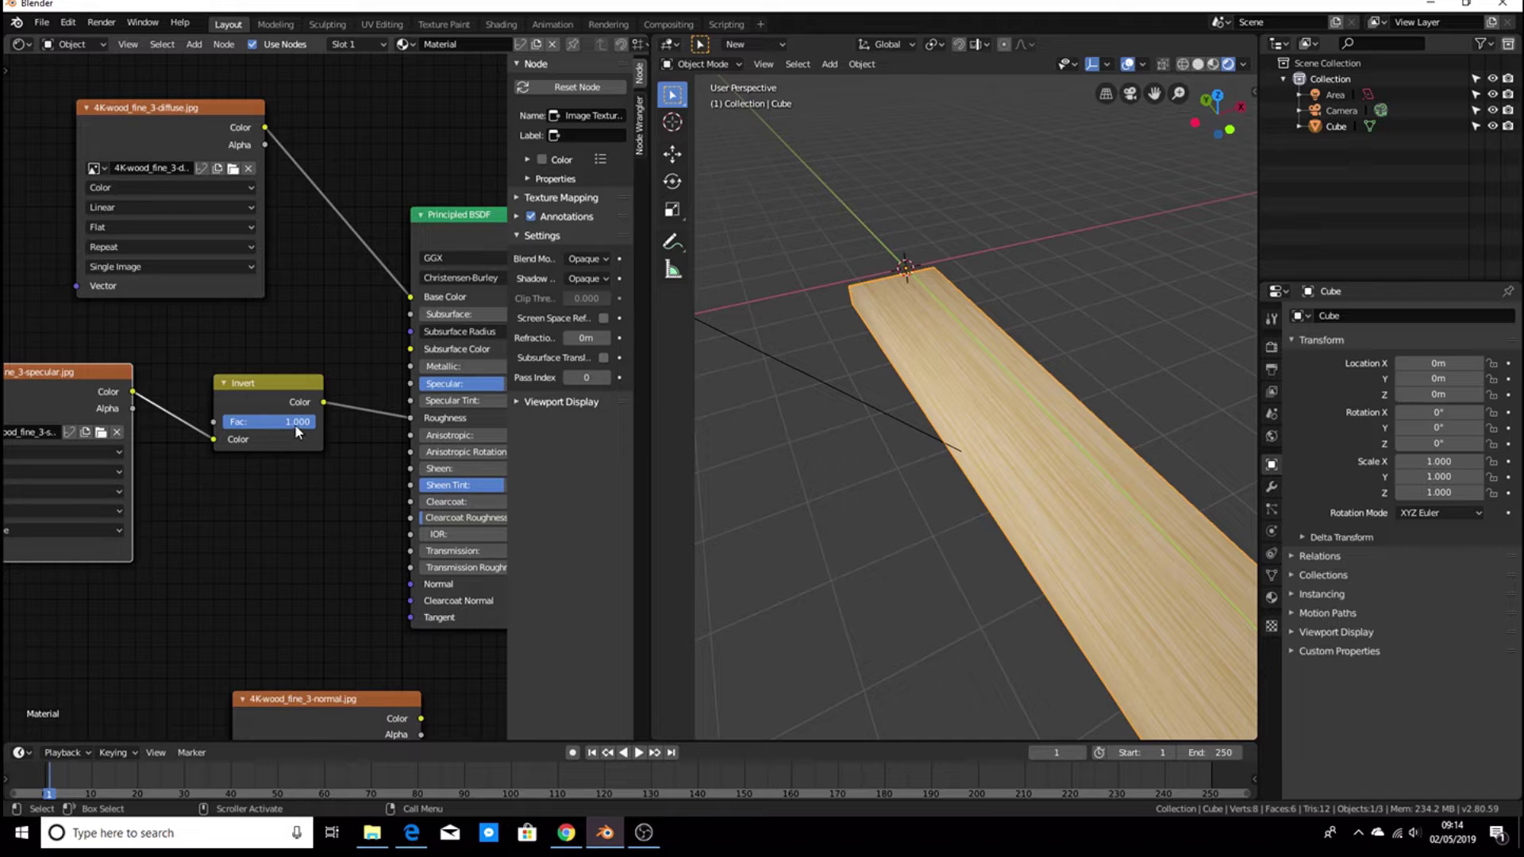
- Lower the Invert Fac from 1.000 to 0.617, then to 0.267, checking the plank between changes
{"action": "left_click_drag", "start_coordinate": [294, 424], "coordinate": [258, 424]}
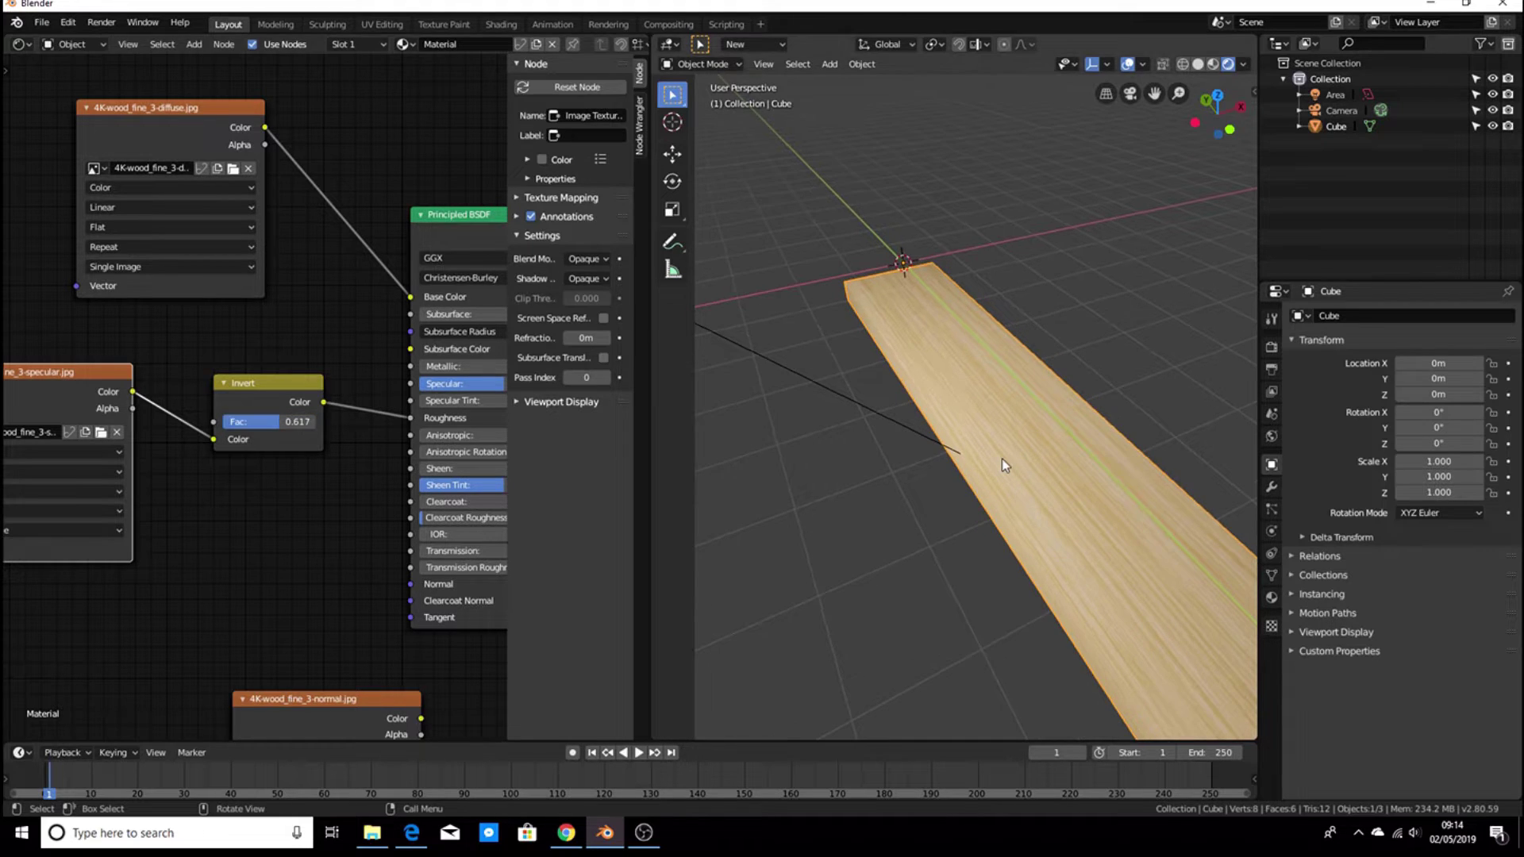
{"action": "middle_click_drag", "start_coordinate": [1002, 459], "coordinate": [905, 488], "text": "shift"}
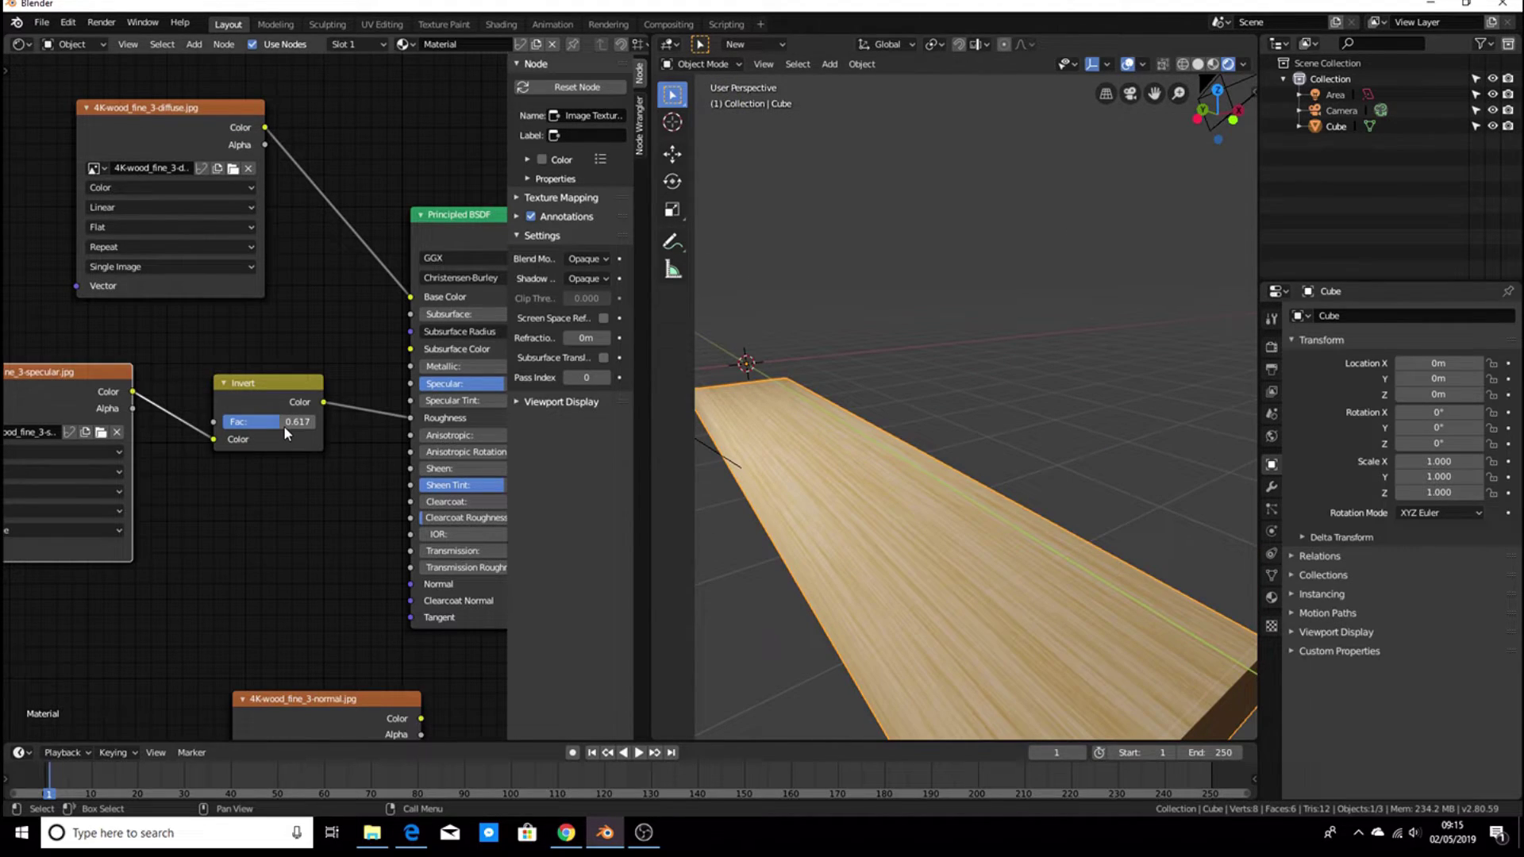
{"action": "left_click_drag", "start_coordinate": [284, 425], "coordinate": [251, 425]}
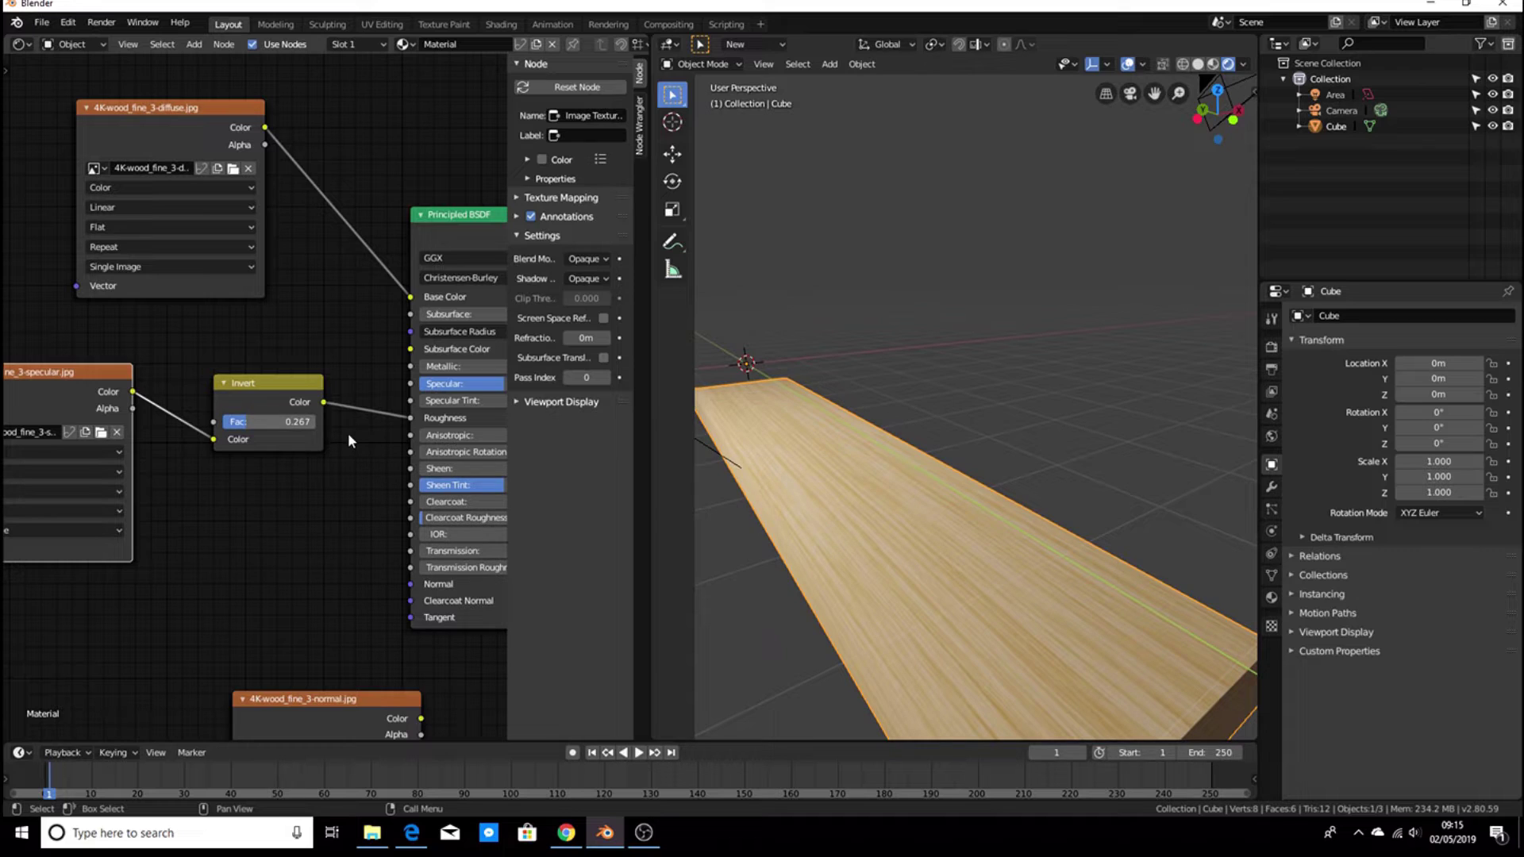
{"action": "middle_click_drag", "start_coordinate": [762, 444], "coordinate": [867, 432]}
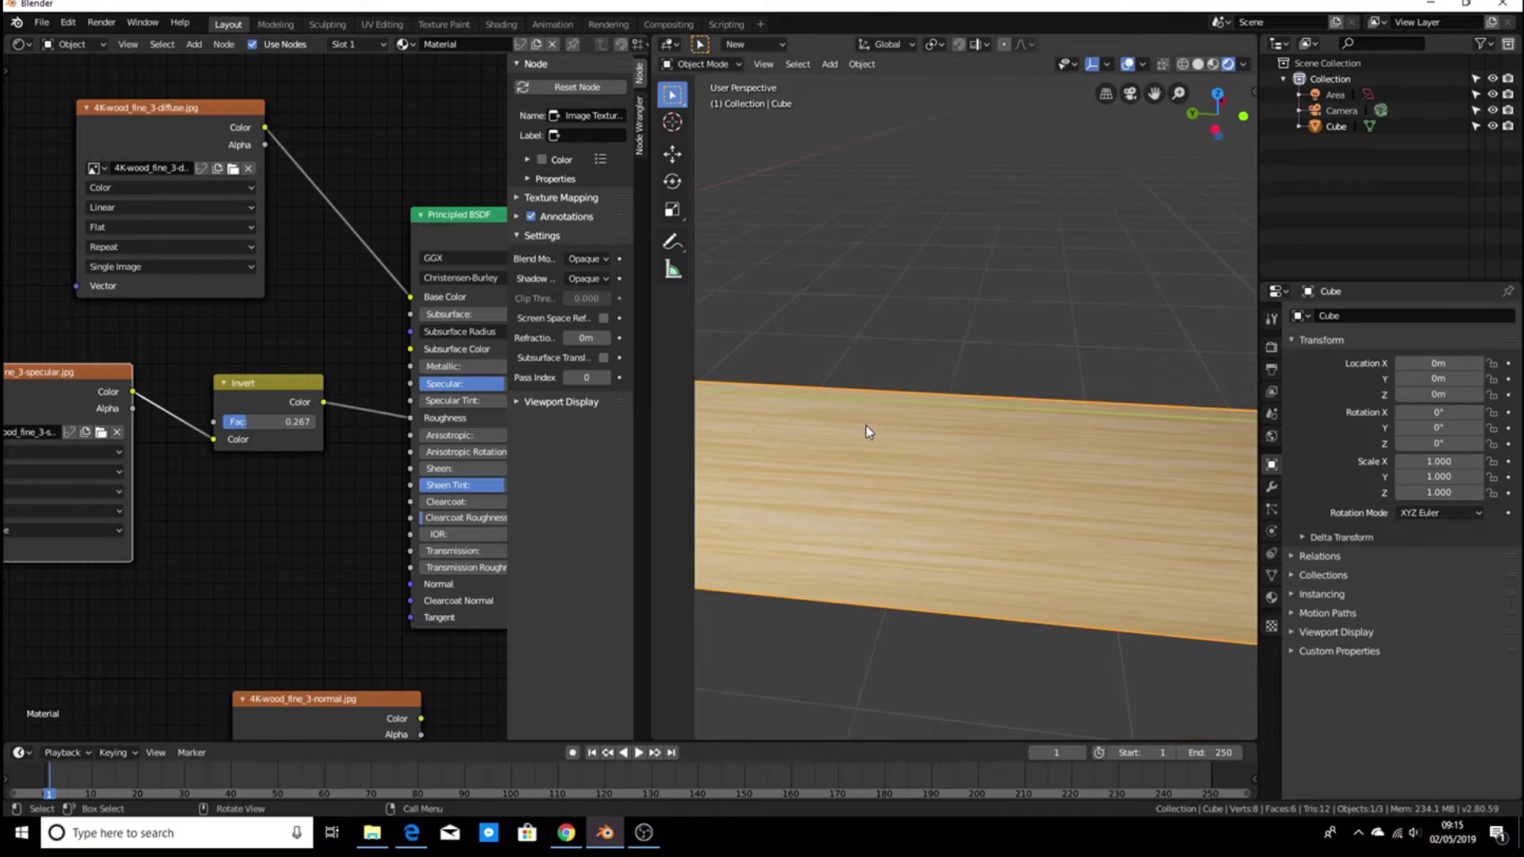
{"action": "scroll", "coordinate": [867, 431], "scroll_direction": "down", "scroll_amount": 6}
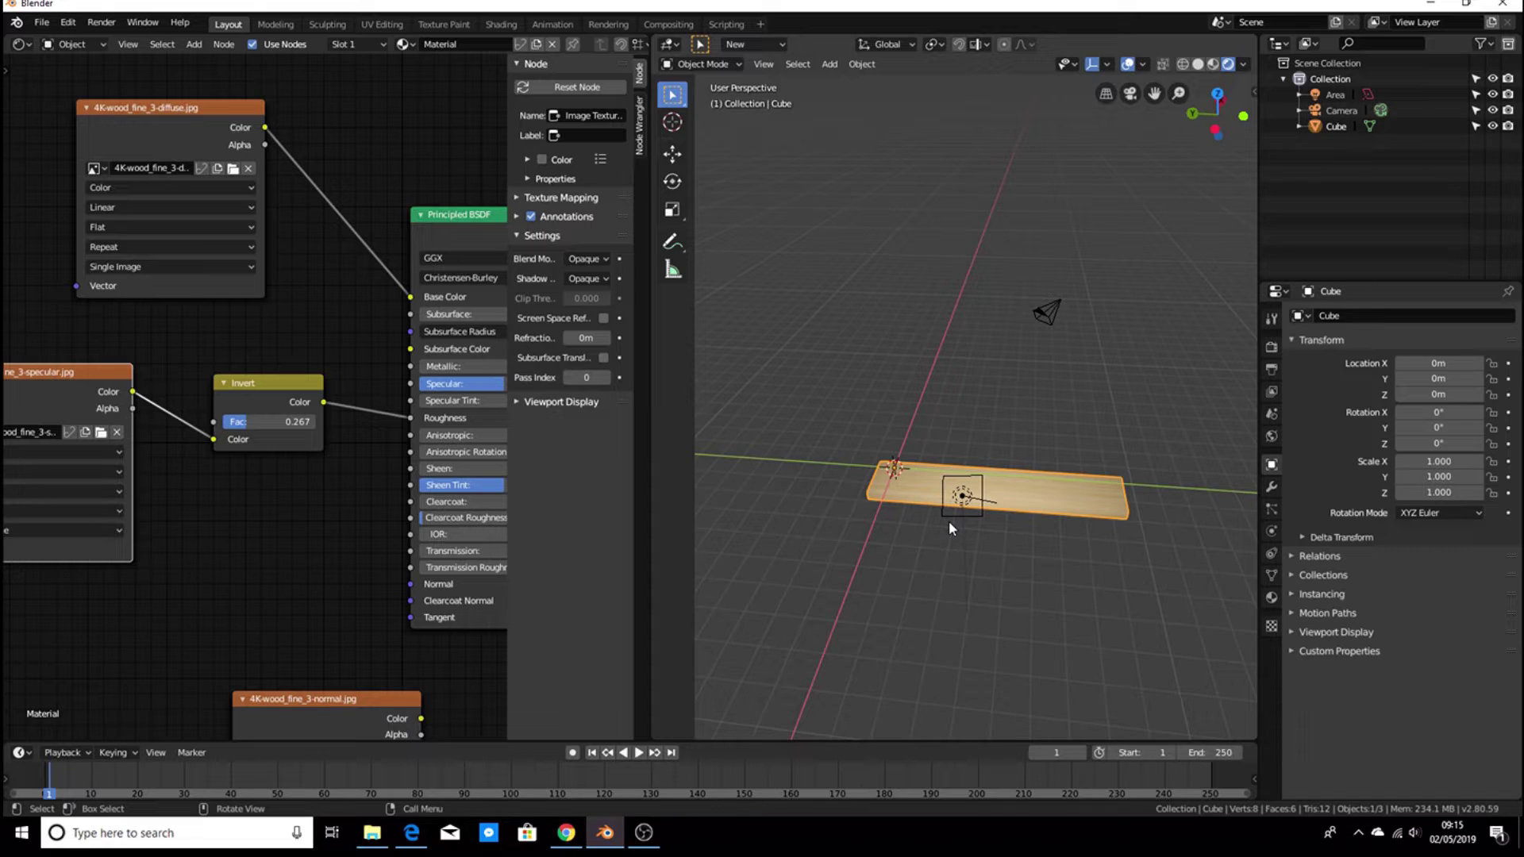
{"action": "scroll", "coordinate": [949, 521], "scroll_direction": "up", "scroll_amount": 5}
{"action": "middle_click_drag", "start_coordinate": [950, 521], "coordinate": [869, 451]}
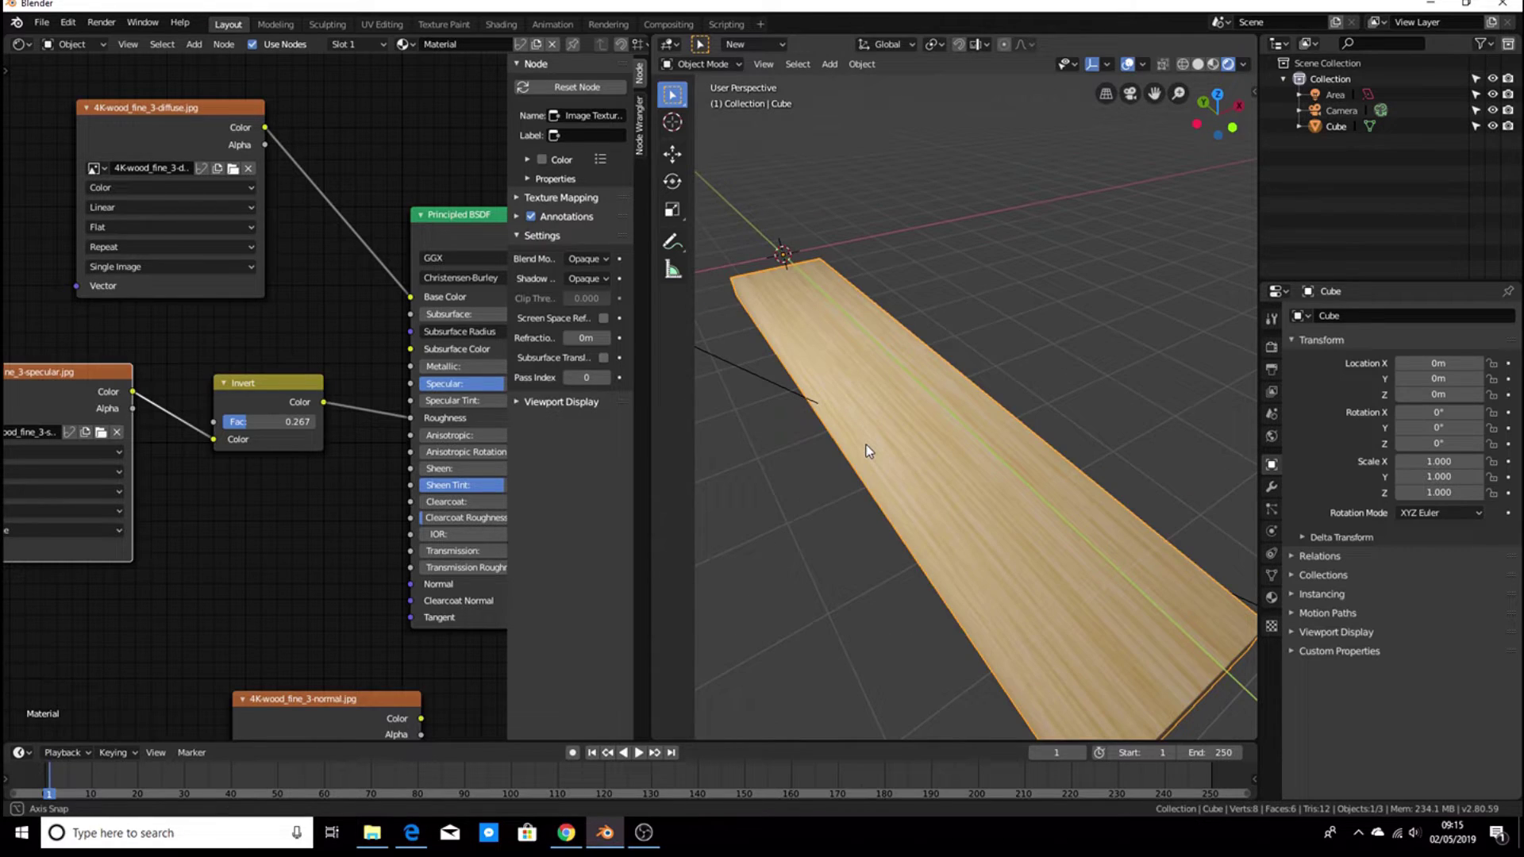
{"action": "scroll", "coordinate": [288, 589], "scroll_direction": "down", "scroll_amount": 2}
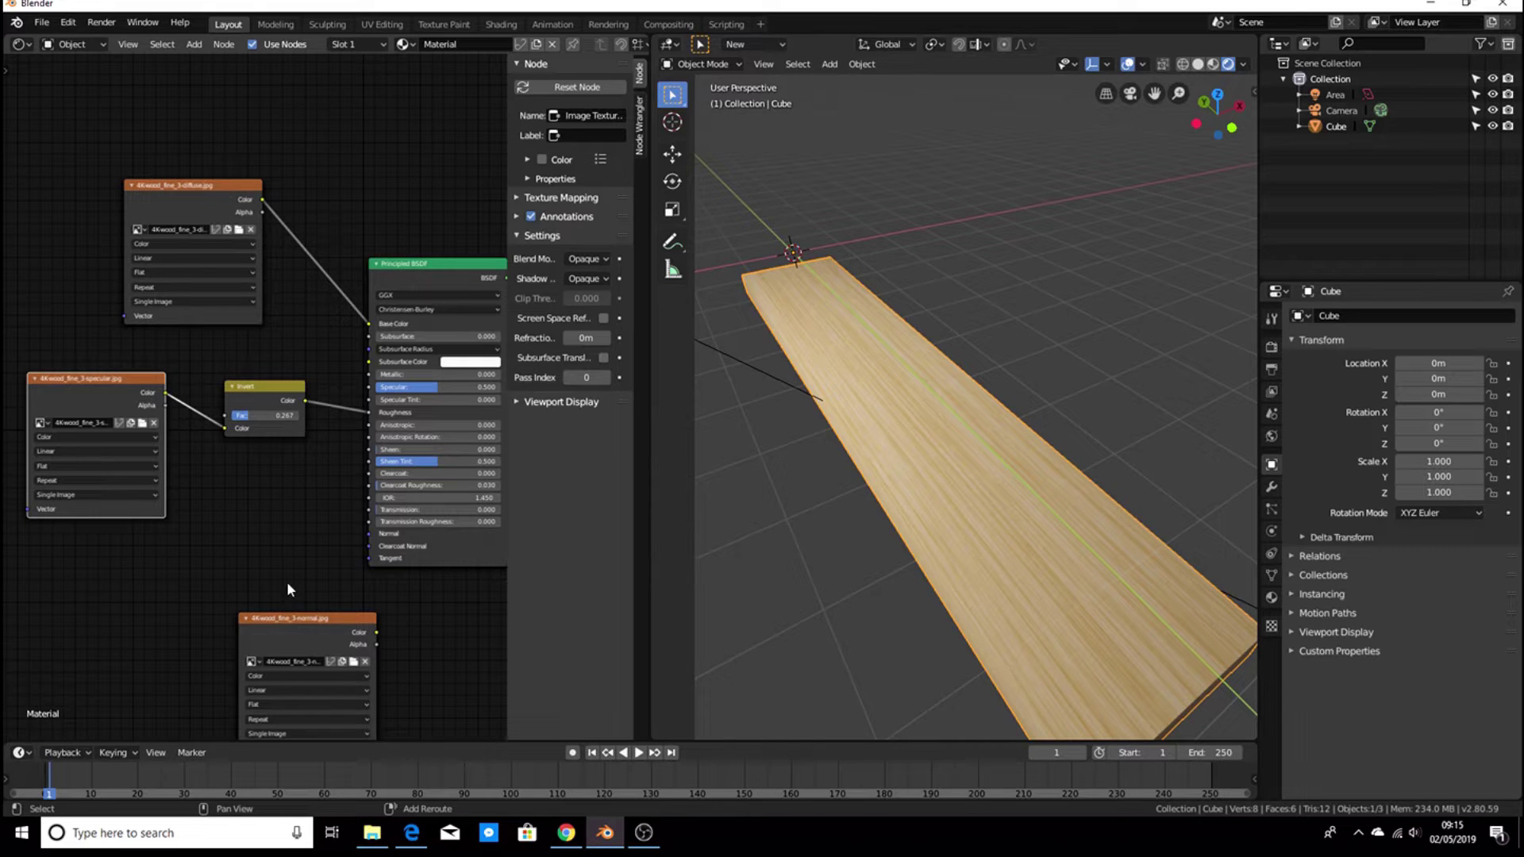
- Move the normal-map Image Texture node up-left and align it directly under the specular node
{"action": "left_click_drag", "start_coordinate": [339, 618], "coordinate": [225, 504]}
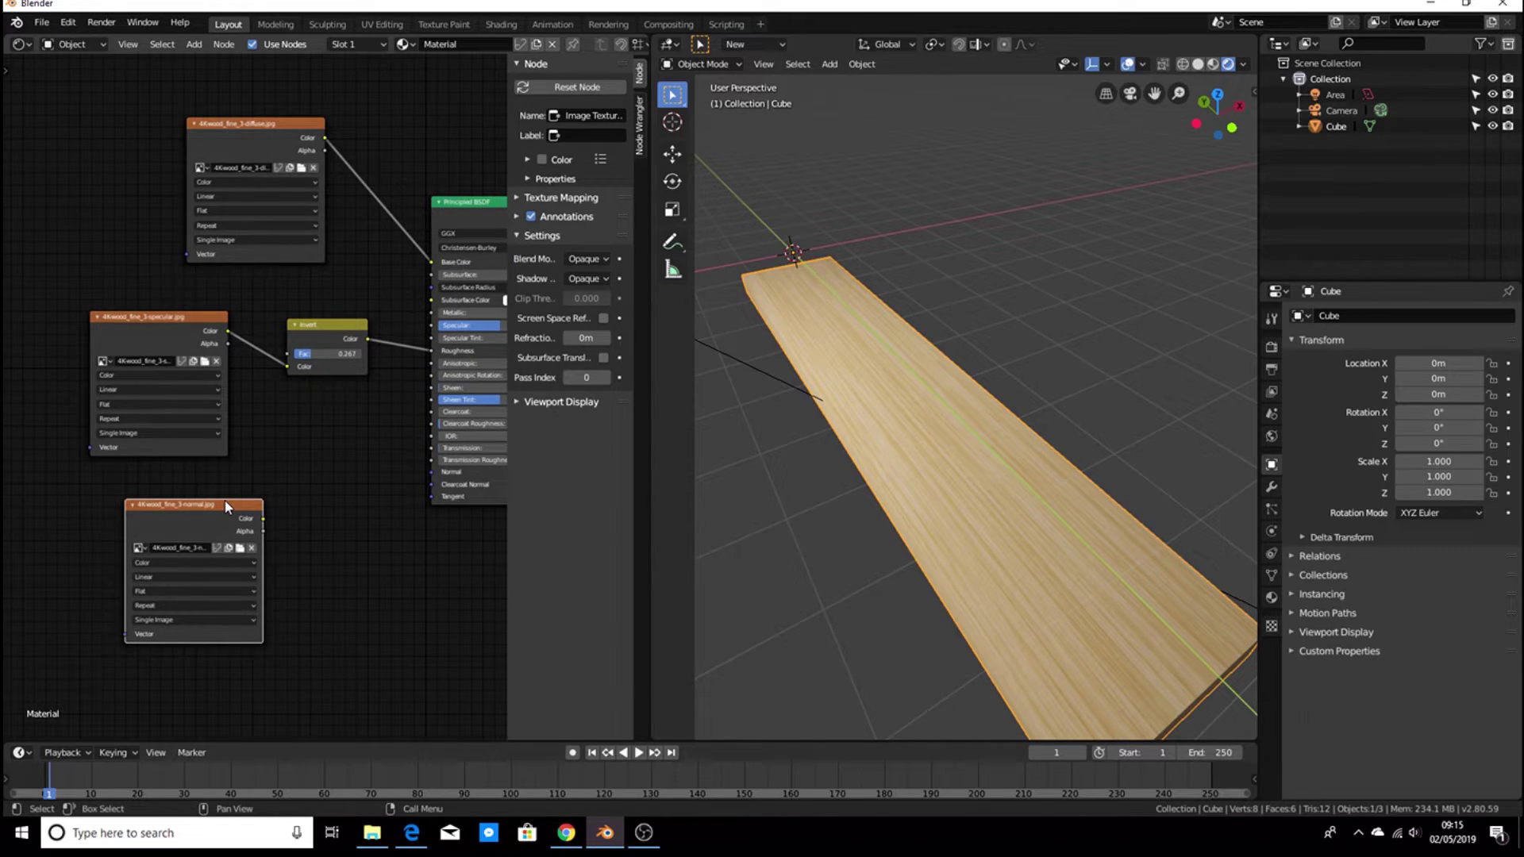
{"action": "middle_click_drag", "start_coordinate": [226, 502], "coordinate": [221, 511]}
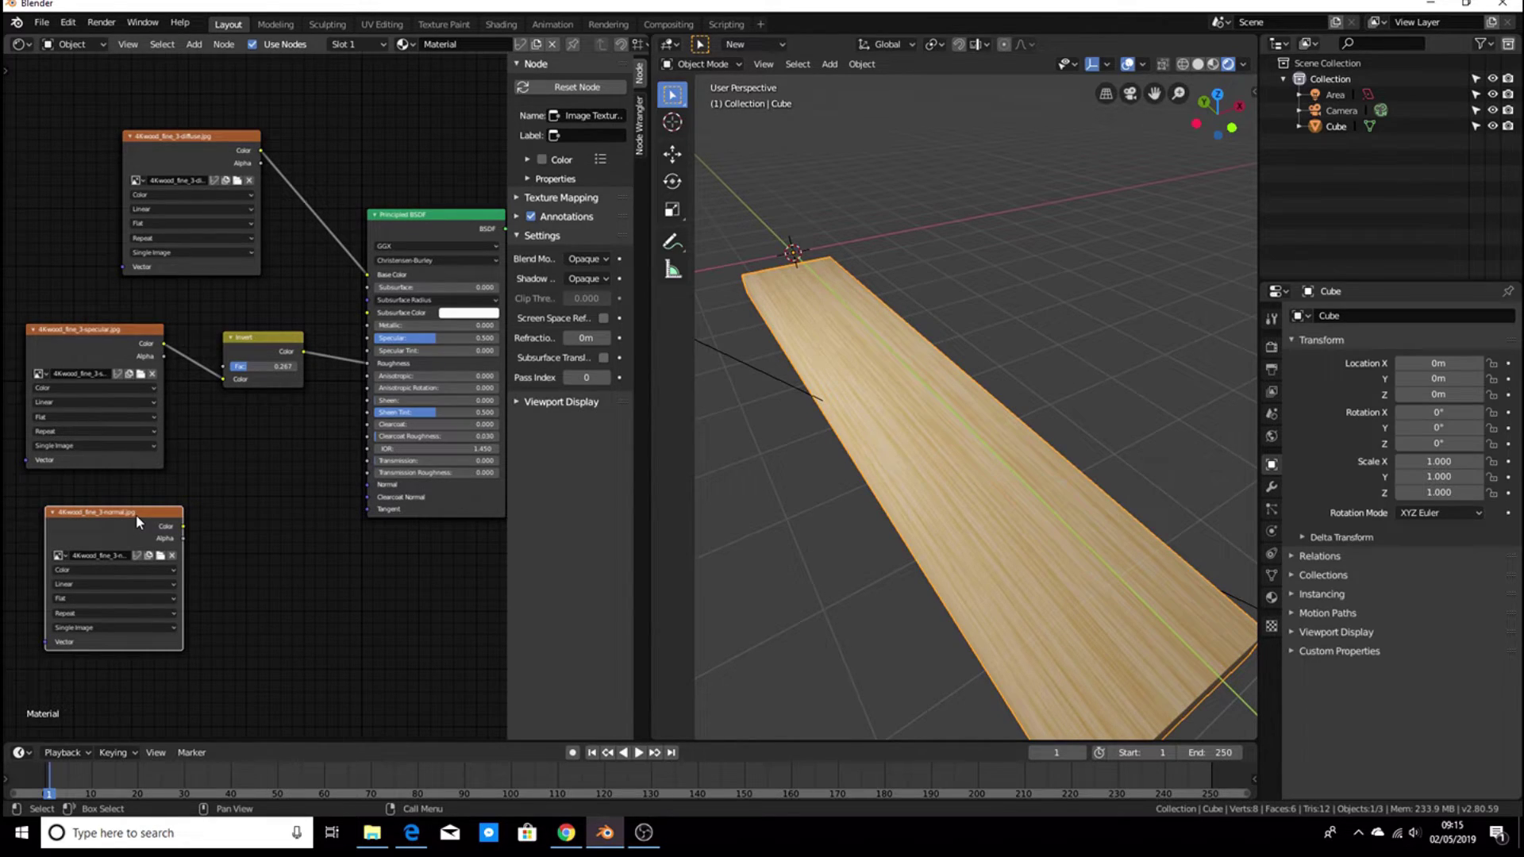
{"action": "left_click_drag", "start_coordinate": [135, 515], "coordinate": [134, 508]}
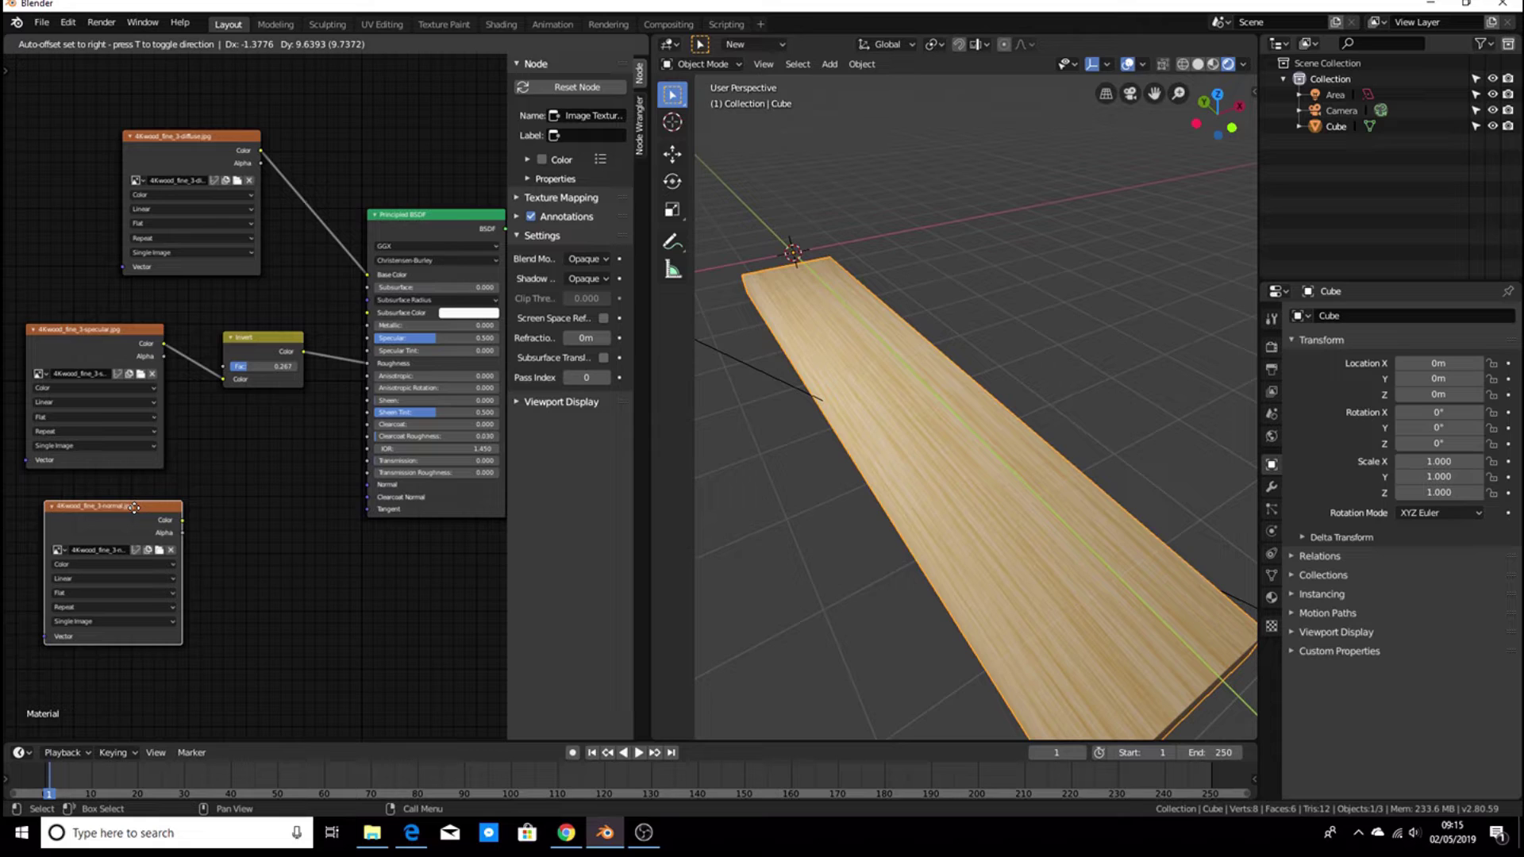
{"action": "left_click_drag", "start_coordinate": [134, 506], "coordinate": [133, 508]}
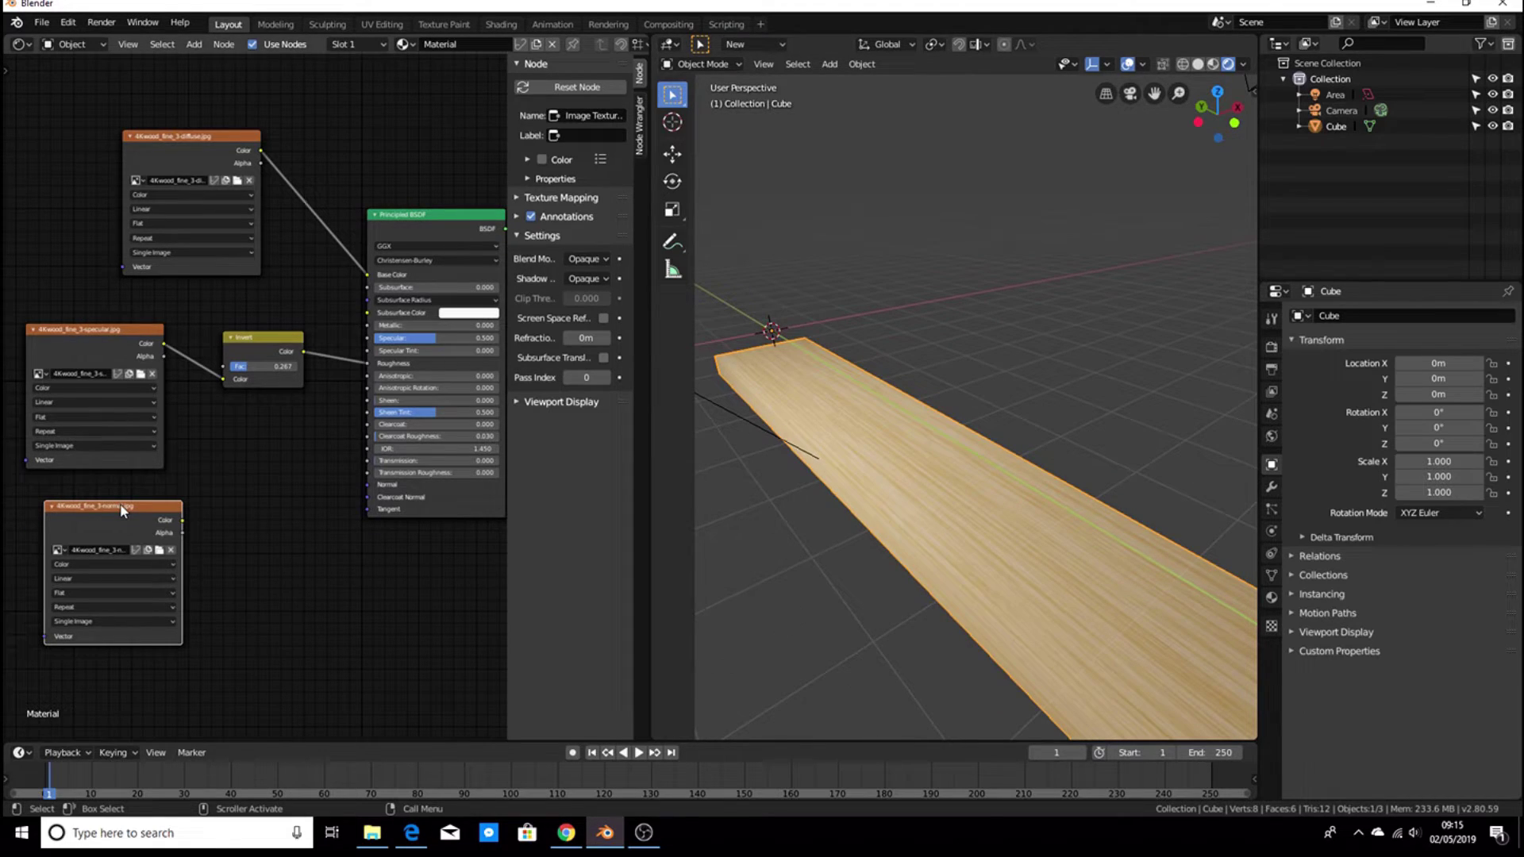
{"action": "left_click_drag", "start_coordinate": [123, 510], "coordinate": [102, 511]}
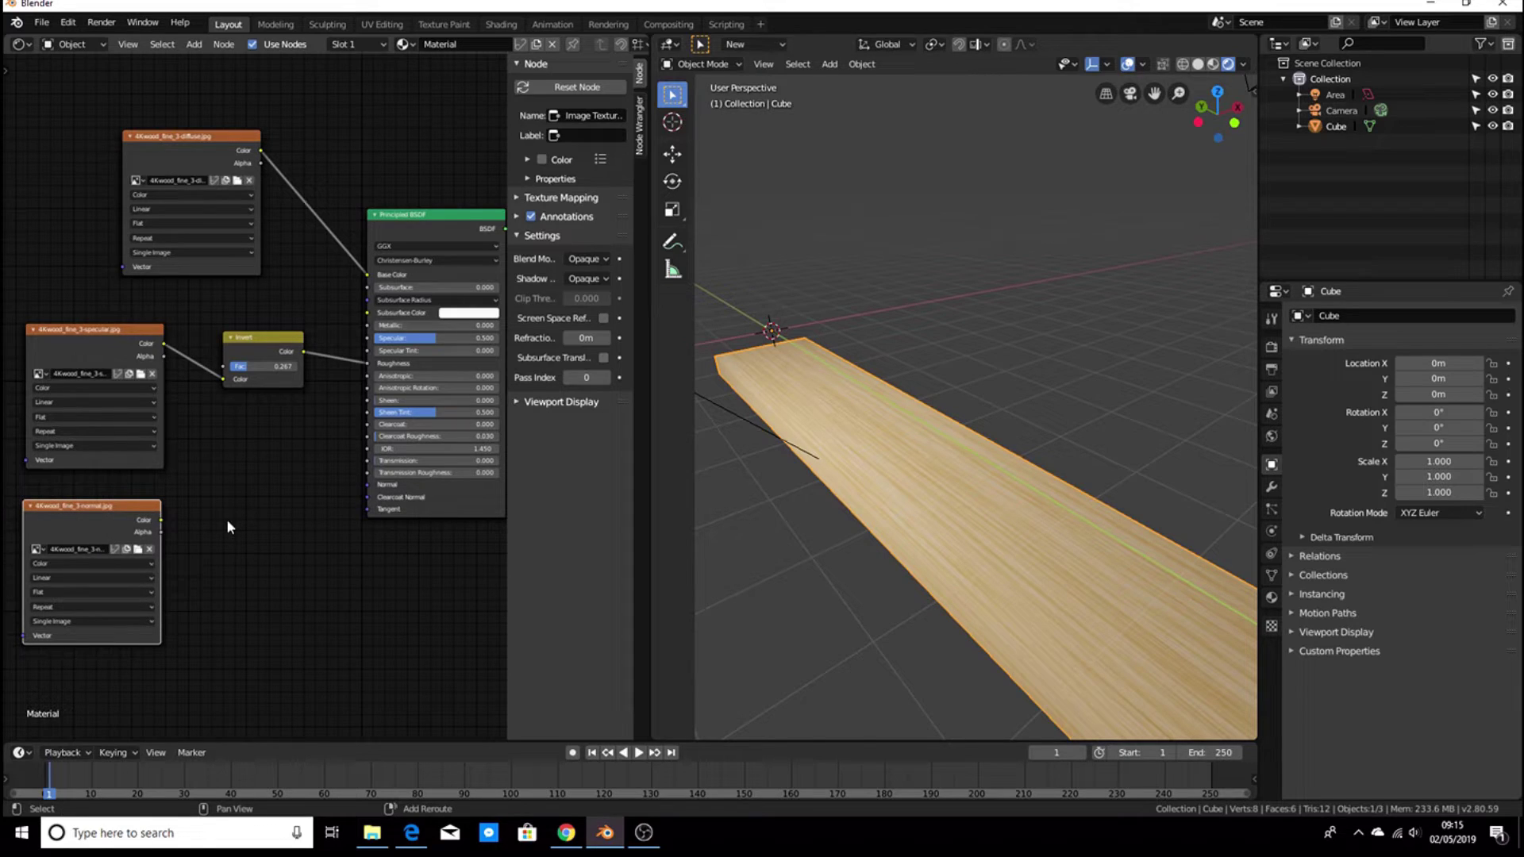
- Add a Normal Map node between the normal image's Color and the Principled BSDF Normal input
{"action": "key", "text": "shift+a"}
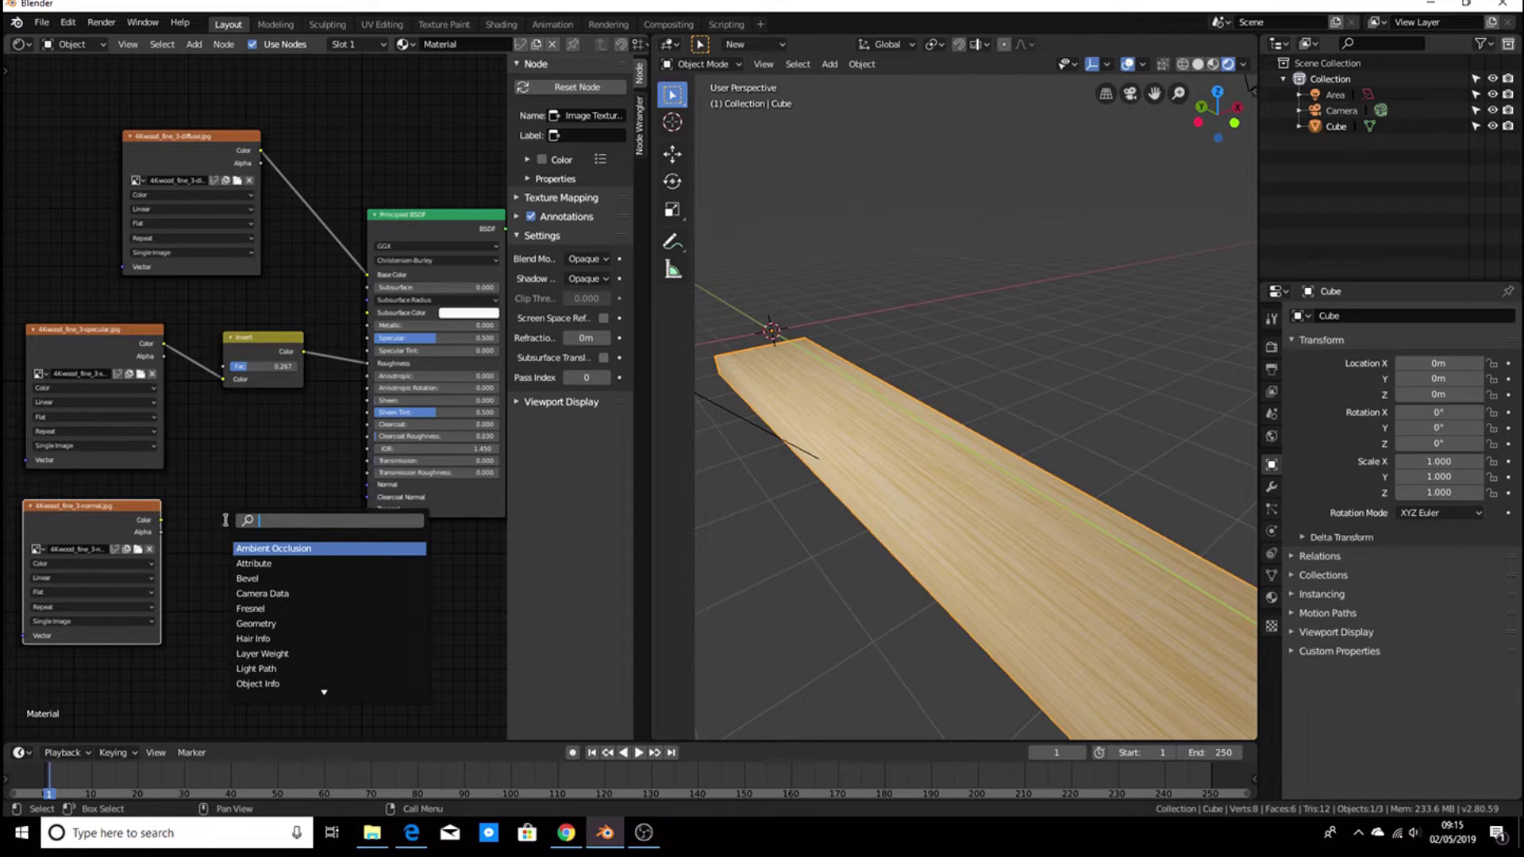
{"action": "type", "text": "norma"}
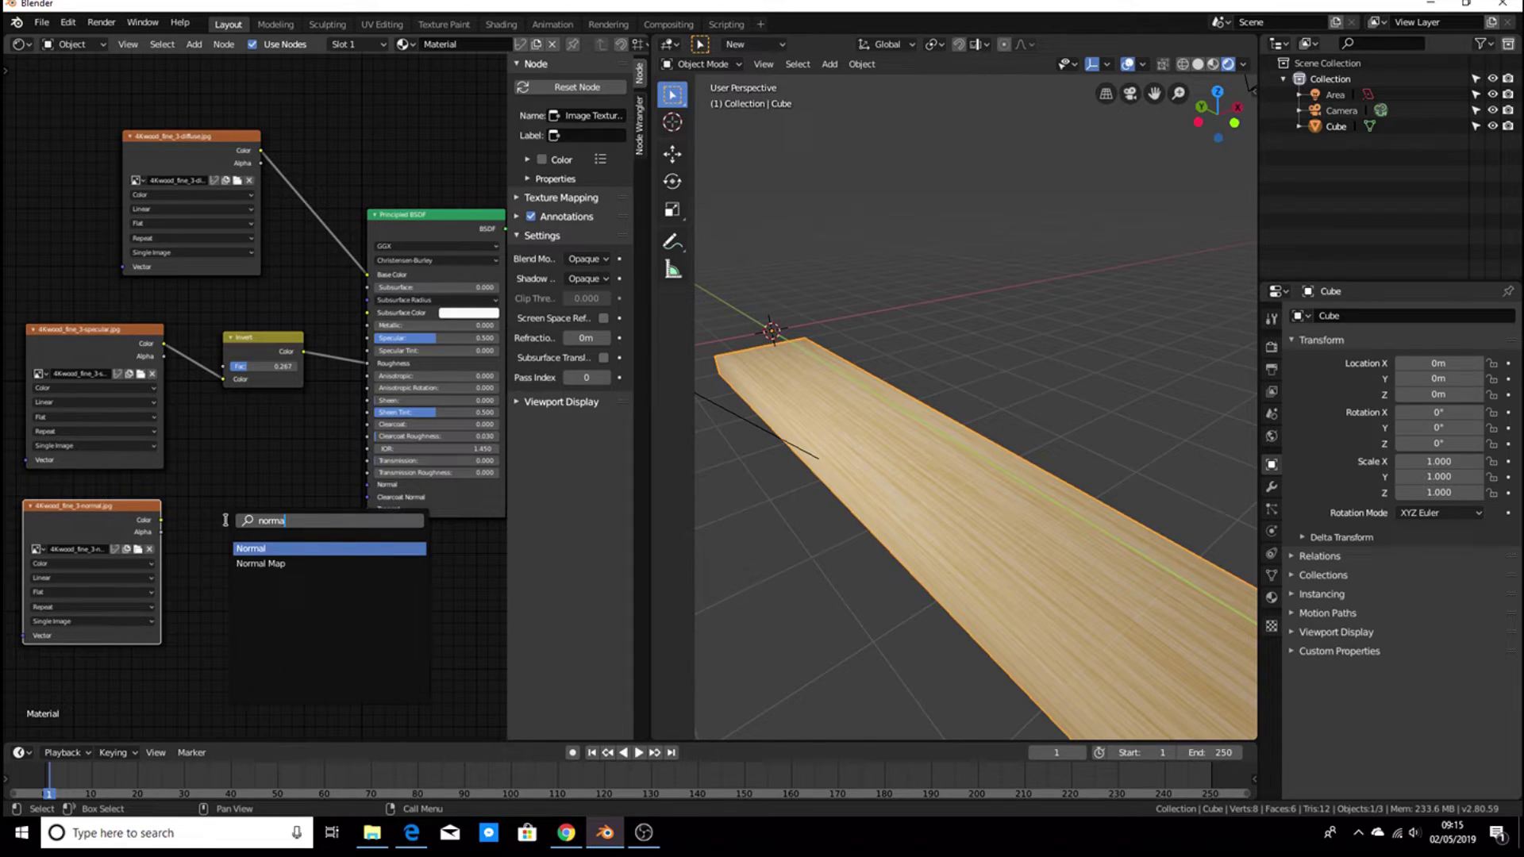
{"action": "left_click", "coordinate": [274, 566]}
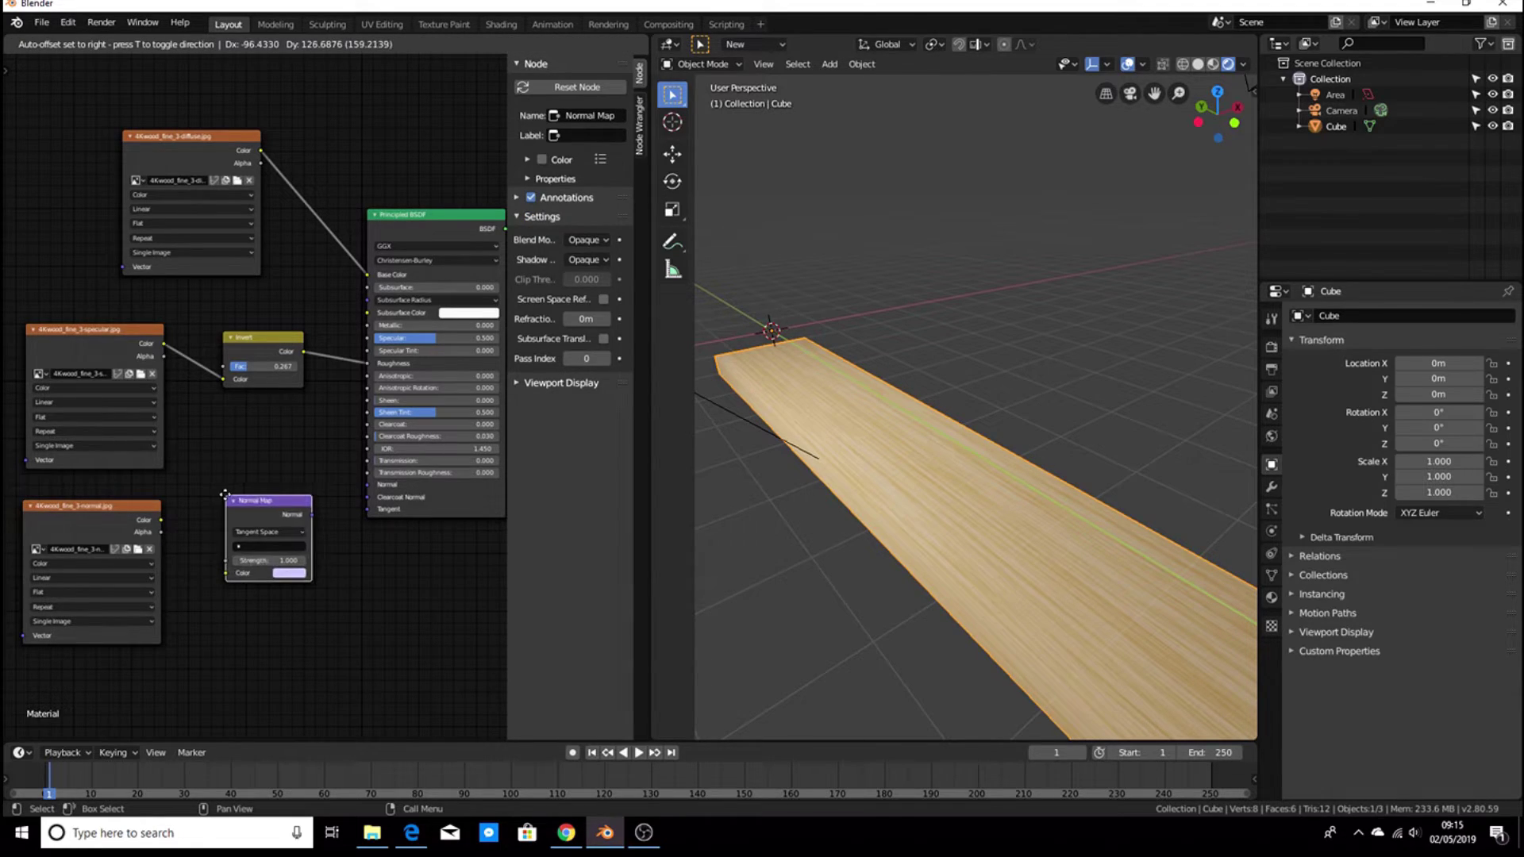
{"action": "left_click", "coordinate": [227, 500]}
{"action": "left_click_drag", "start_coordinate": [168, 520], "coordinate": [227, 573]}
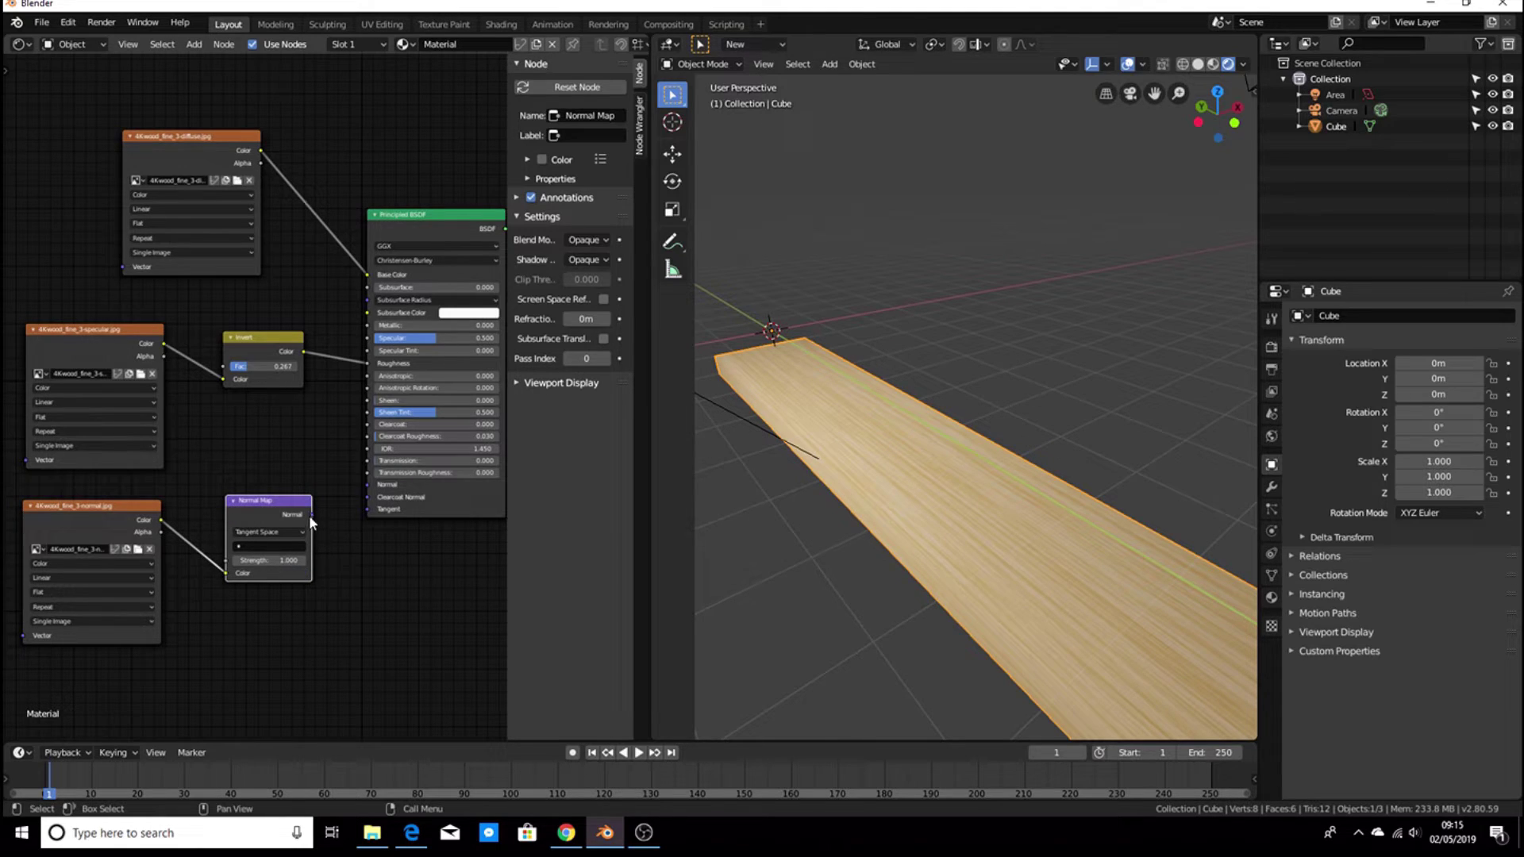
{"action": "left_click_drag", "start_coordinate": [312, 514], "coordinate": [384, 486]}
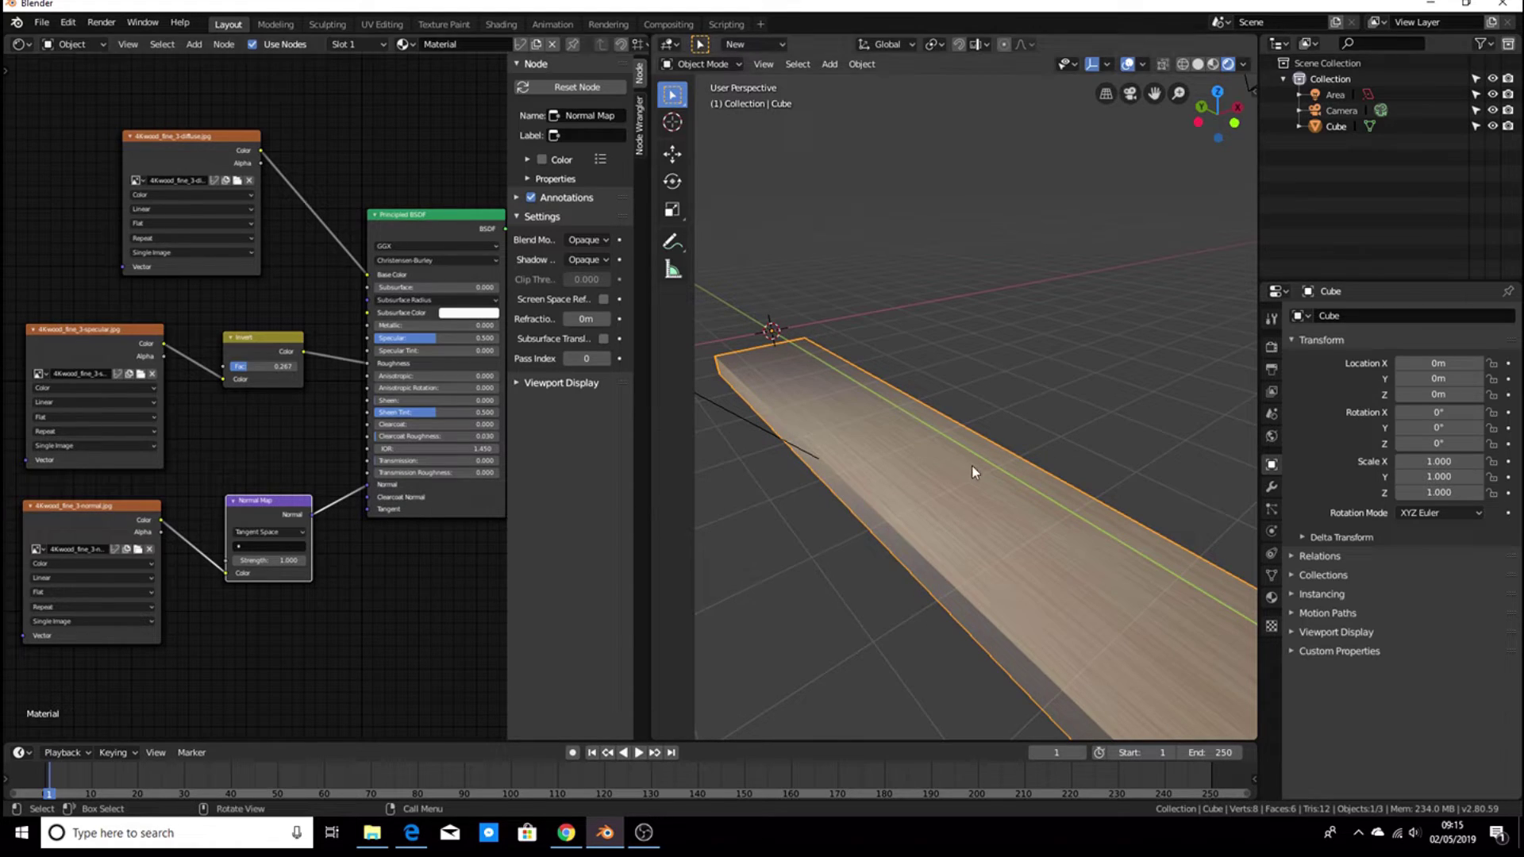
{"action": "middle_click_drag", "start_coordinate": [973, 465], "coordinate": [864, 485]}
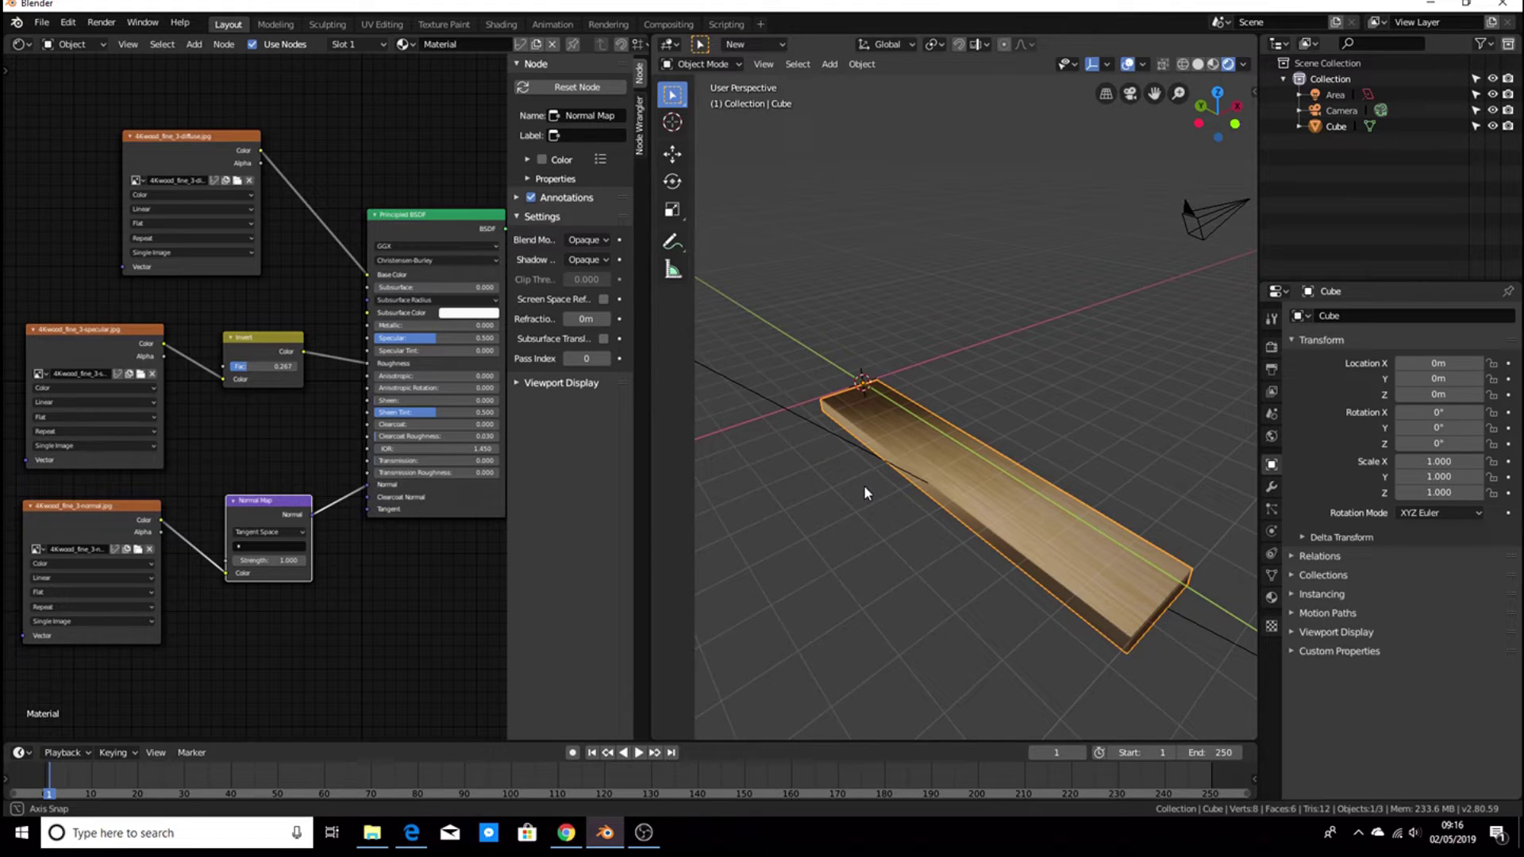
{"action": "middle_click_drag", "start_coordinate": [863, 484], "coordinate": [1152, 537]}
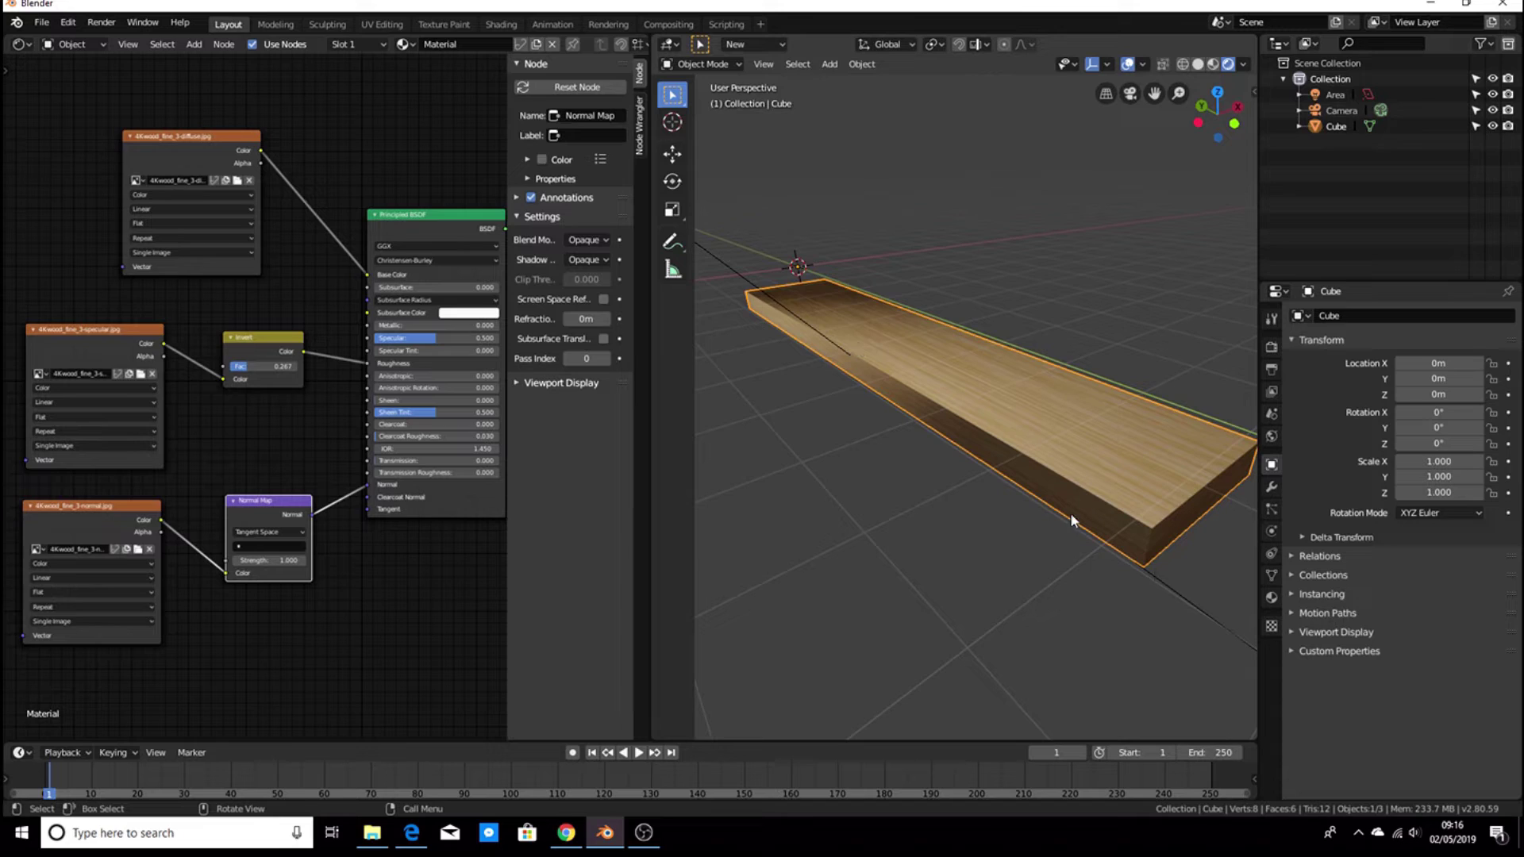
{"action": "middle_click_drag", "start_coordinate": [1071, 516], "coordinate": [999, 497]}
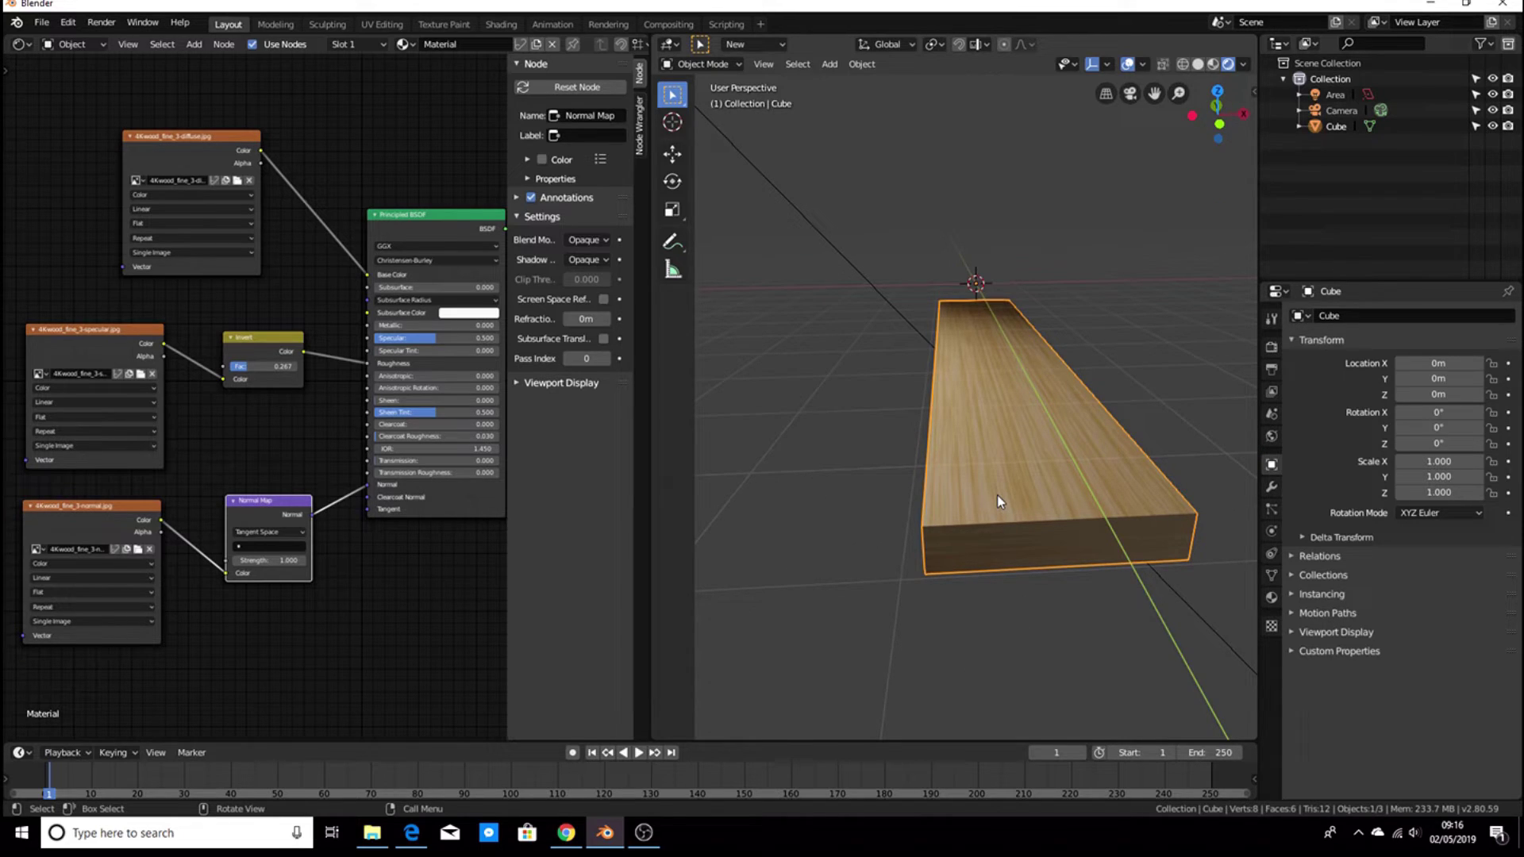
{"action": "middle_click_drag", "start_coordinate": [999, 501], "coordinate": [1053, 570]}
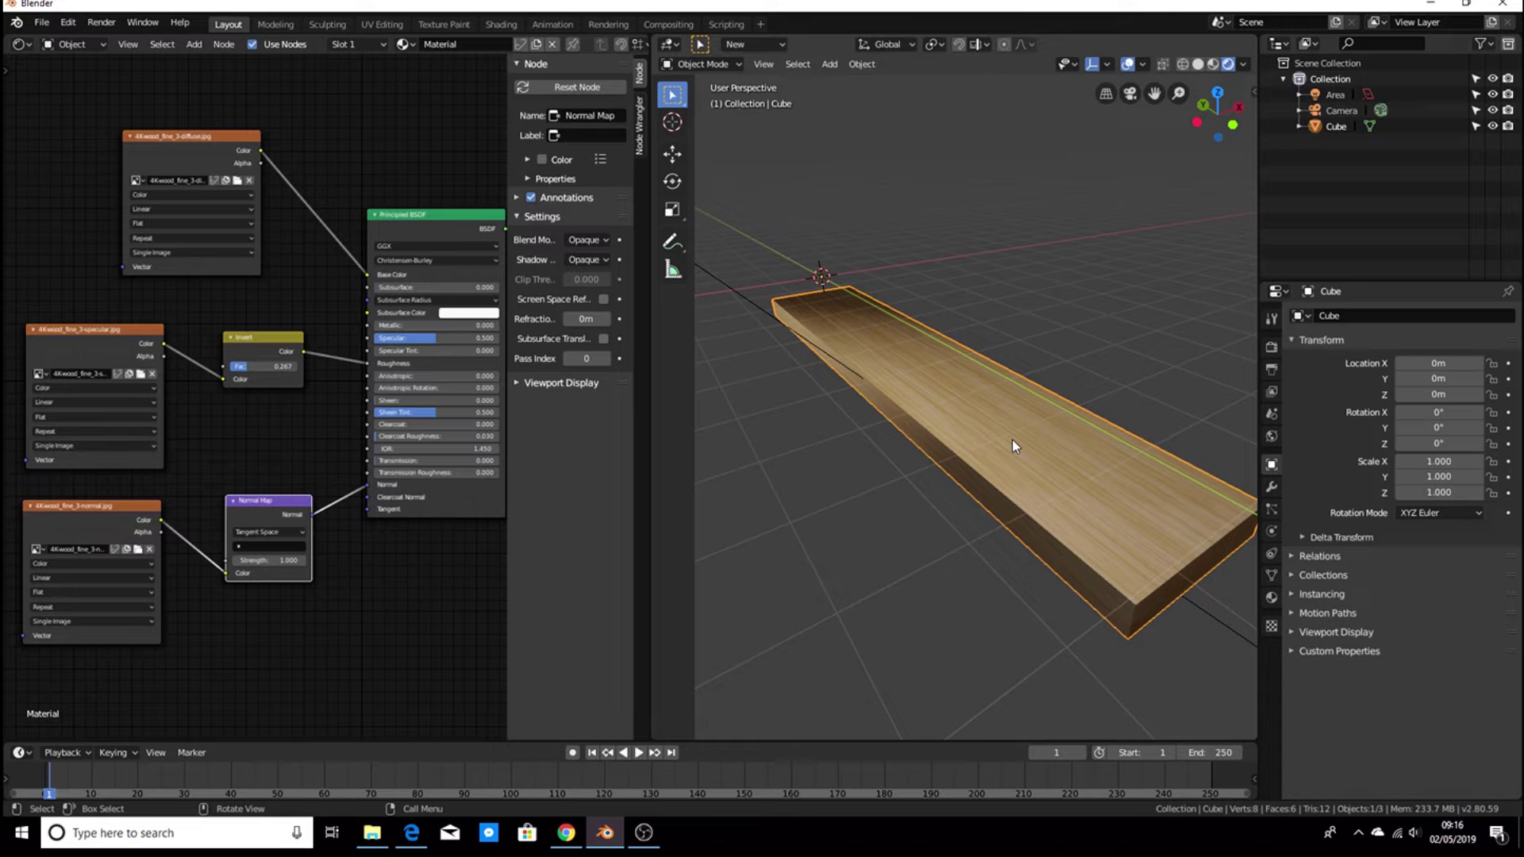
{"action": "middle_click_drag", "start_coordinate": [1012, 440], "coordinate": [913, 413]}
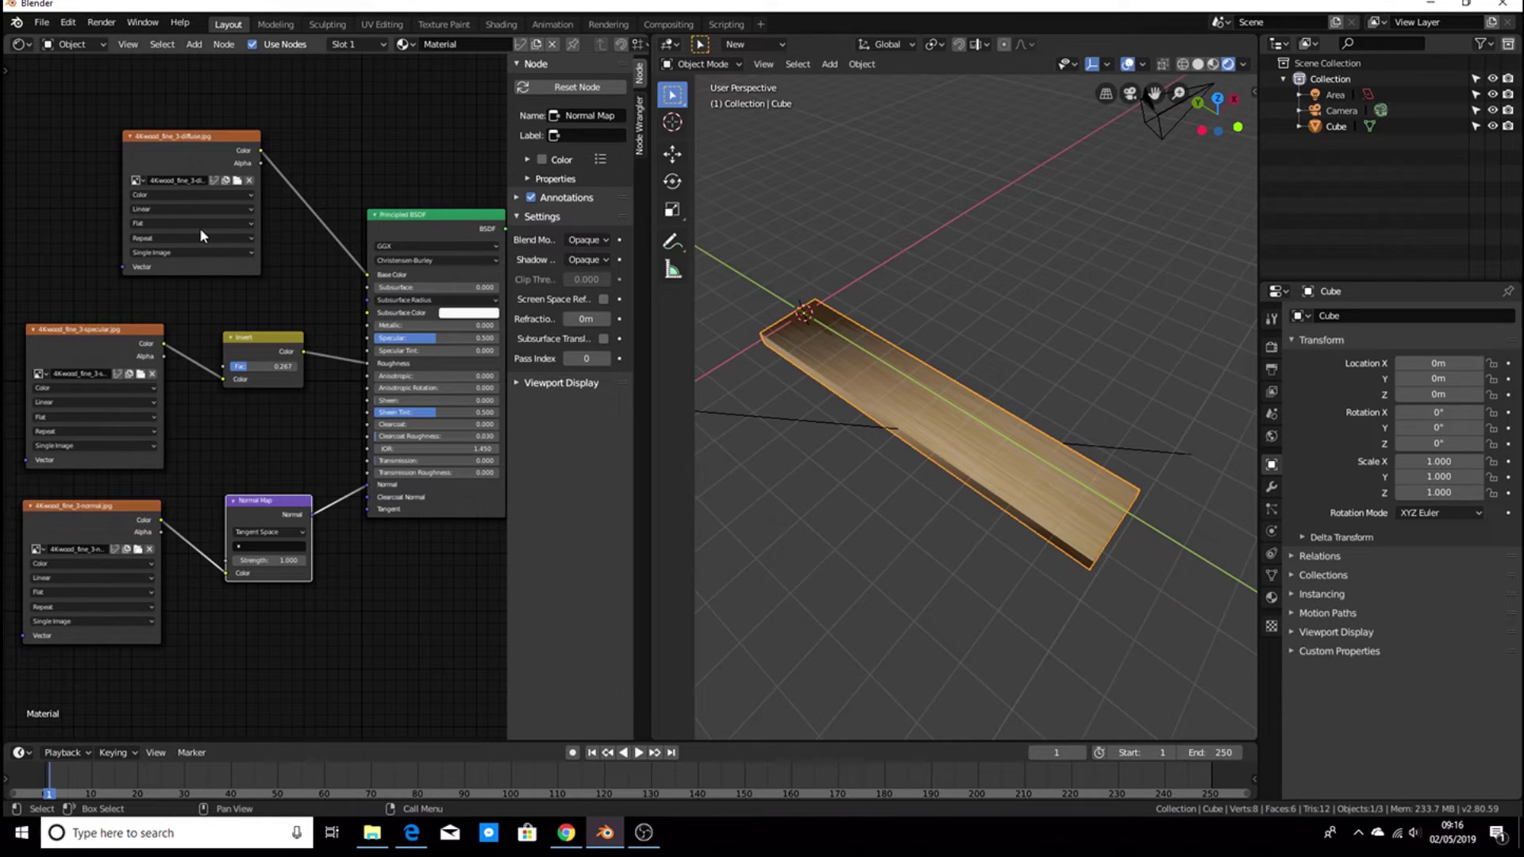
{"action": "left_click", "coordinate": [22, 50]}
{"action": "left_click", "coordinate": [48, 104]}
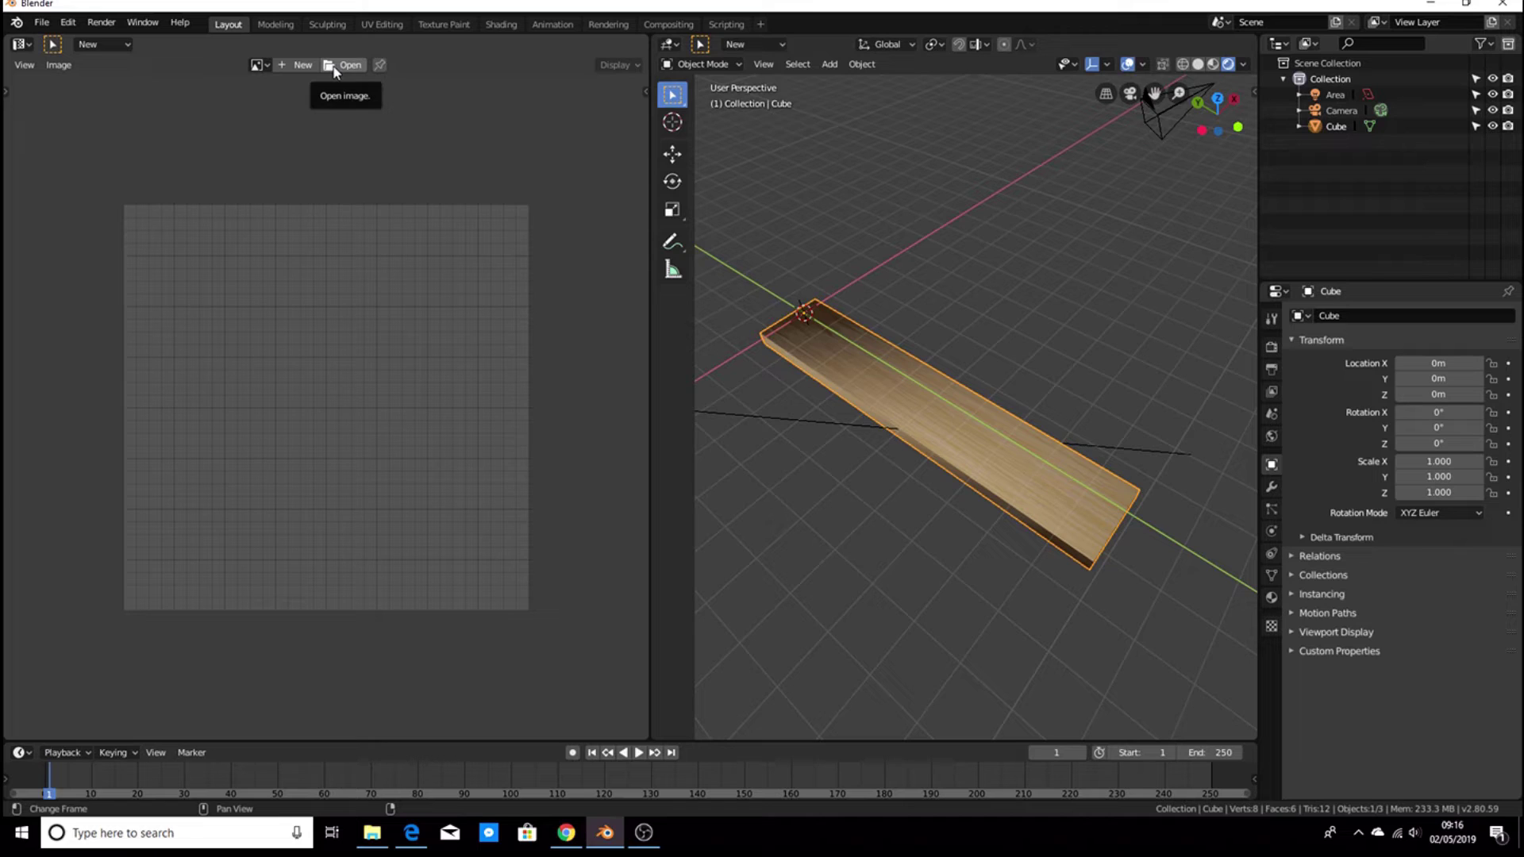
{"action": "key", "text": "alt+Tab"}
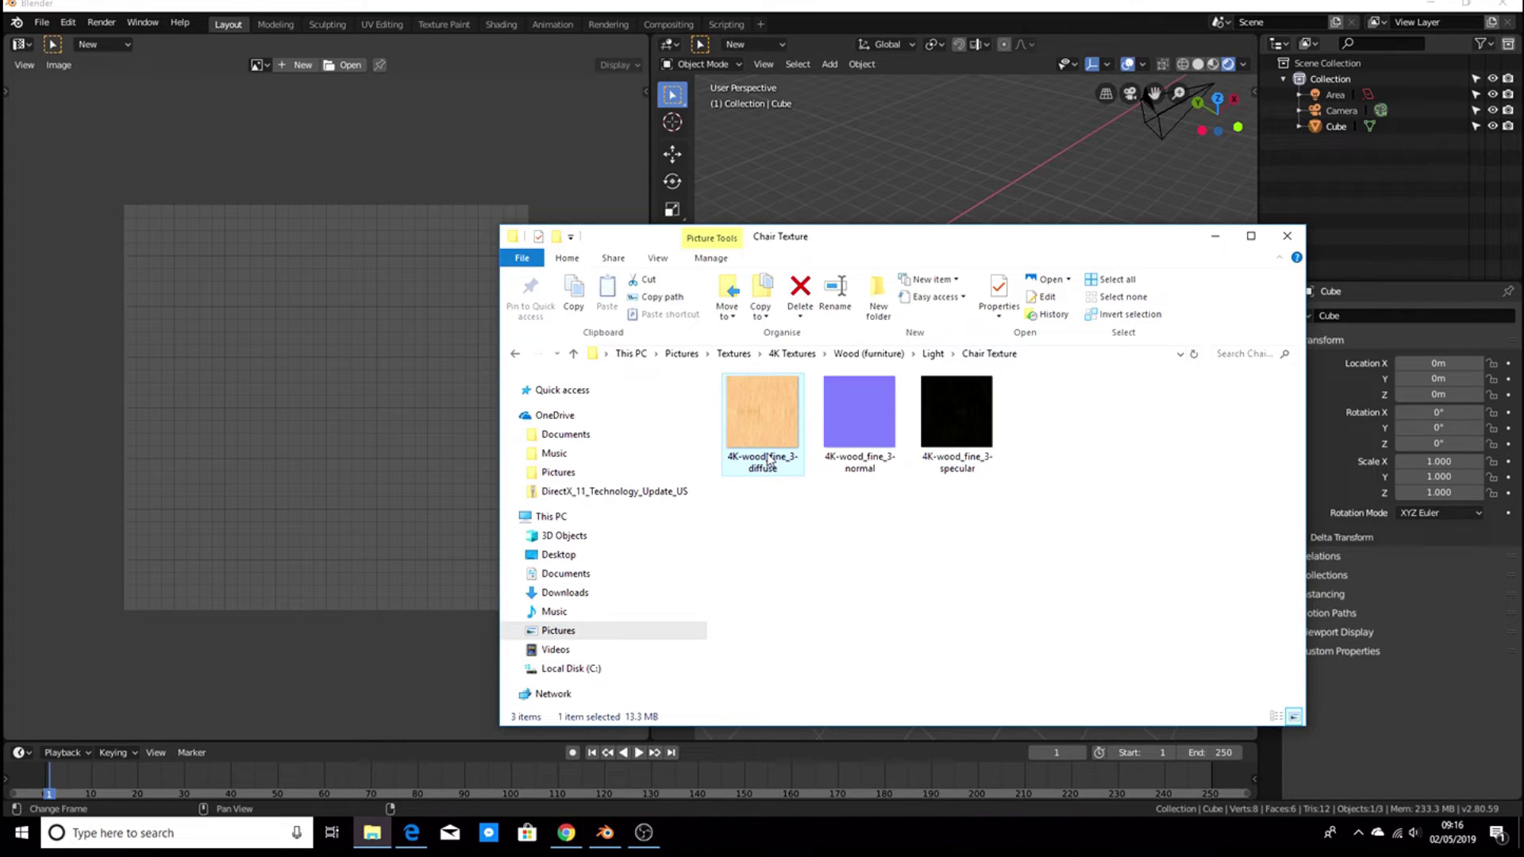
{"action": "left_click_drag", "start_coordinate": [768, 459], "coordinate": [283, 298]}
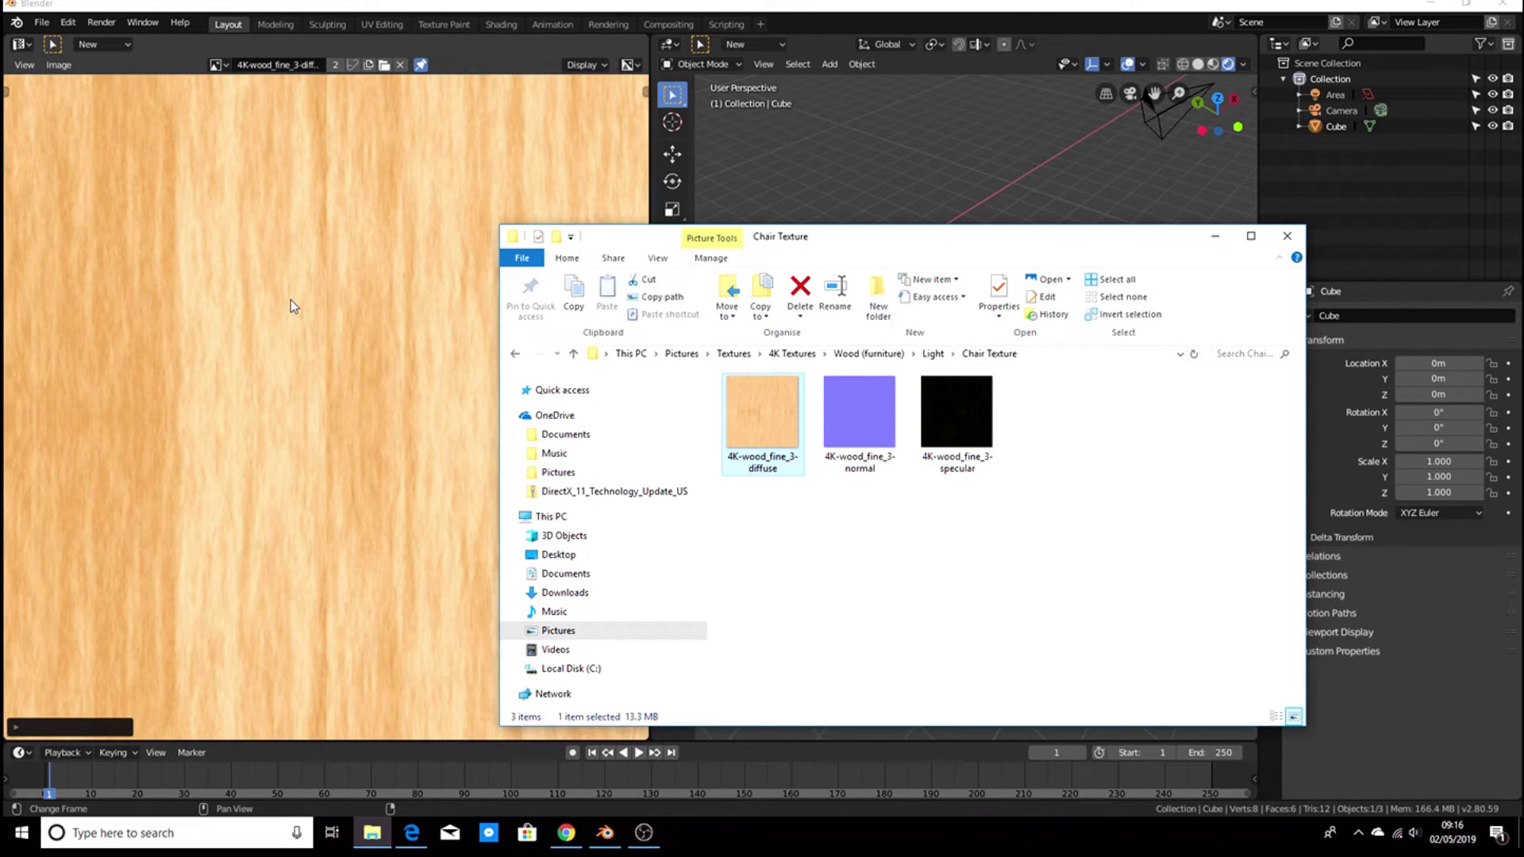
{"action": "left_click", "coordinate": [290, 304]}
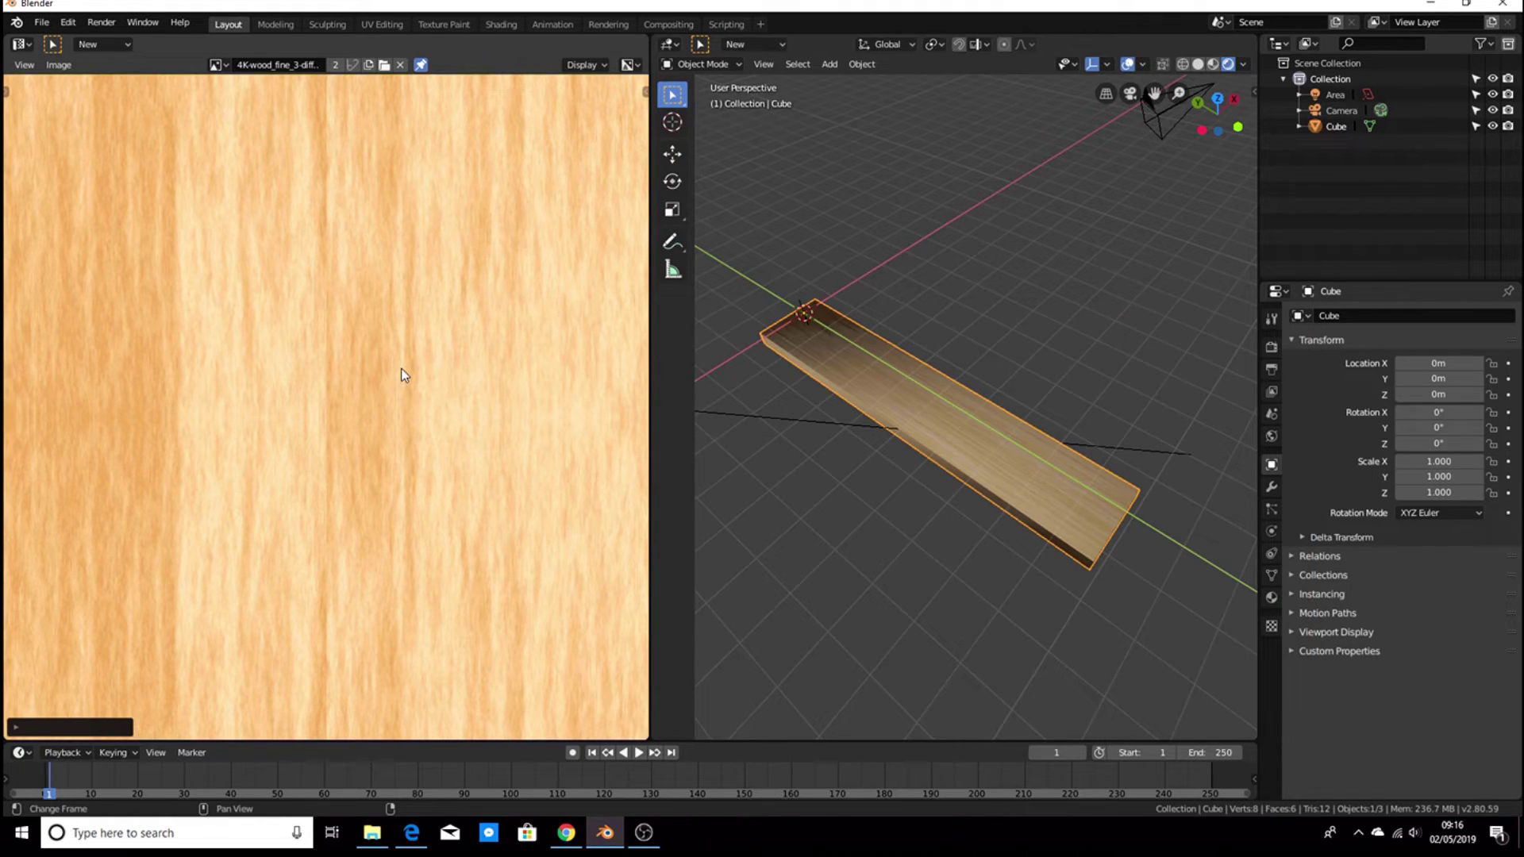
{"action": "scroll", "coordinate": [346, 380], "scroll_direction": "down", "scroll_amount": 5}
{"action": "scroll", "coordinate": [346, 373], "scroll_direction": "up", "scroll_amount": 1}
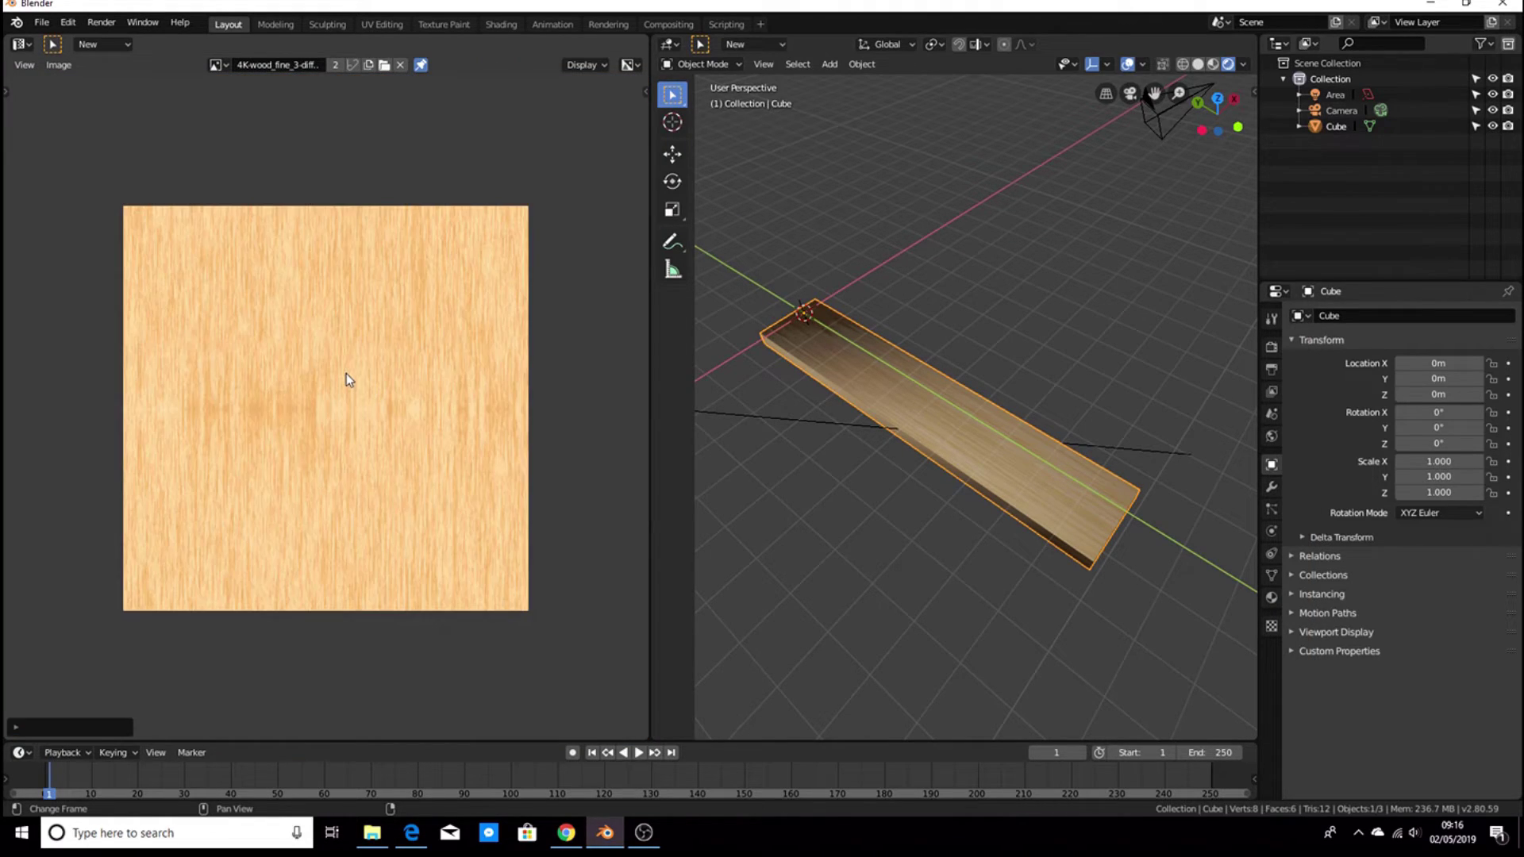
{"action": "scroll", "coordinate": [768, 386], "scroll_direction": "up", "scroll_amount": 2}
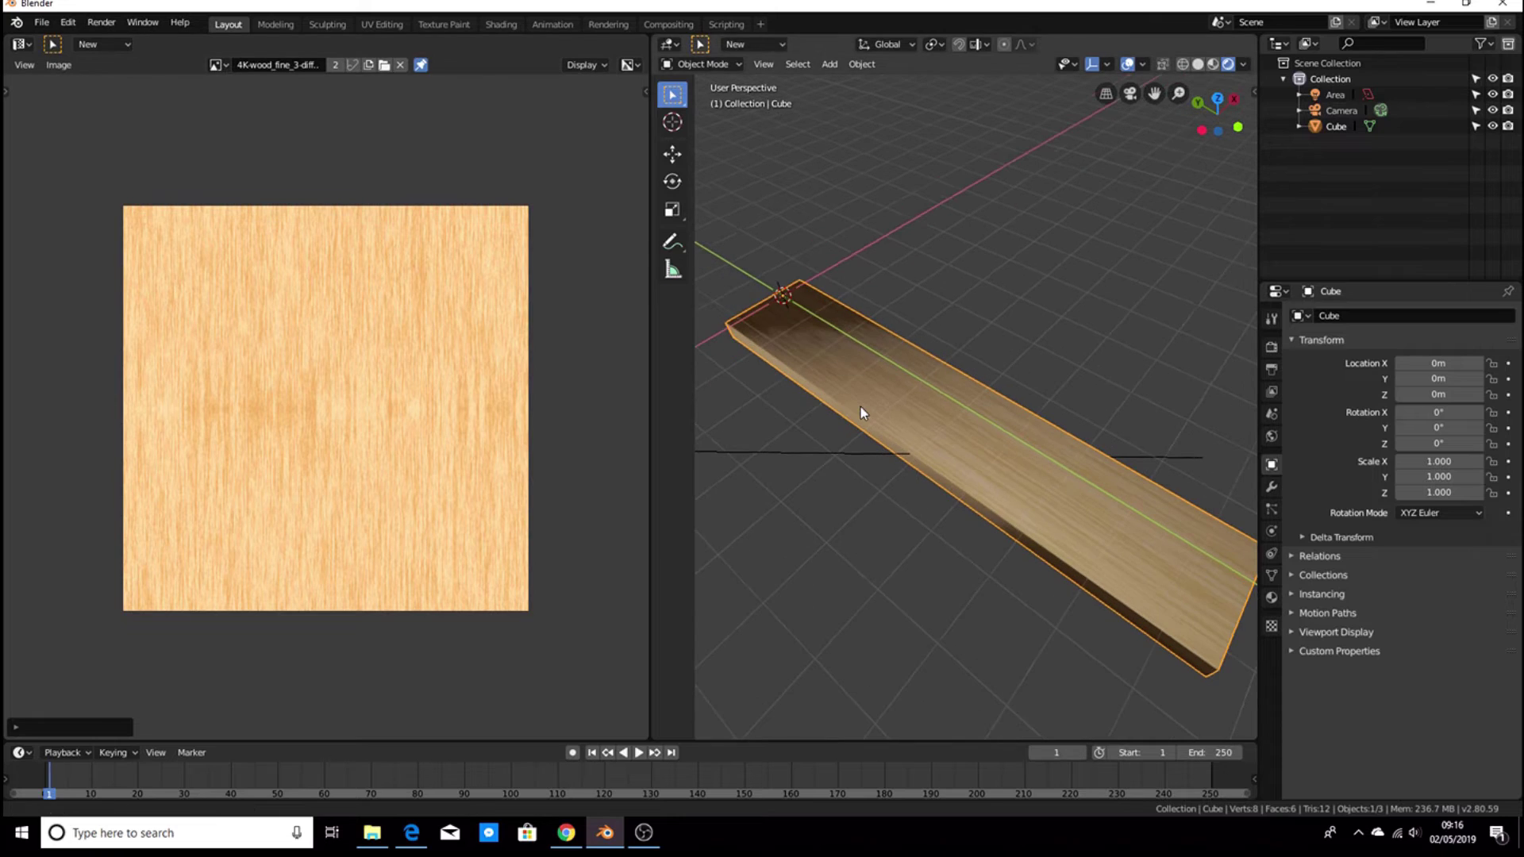
{"action": "middle_click_drag", "start_coordinate": [860, 407], "coordinate": [926, 436]}
- Select the whole board in Edit Mode and apply Smart UV Project with default settings
{"action": "key", "text": "Tab"}
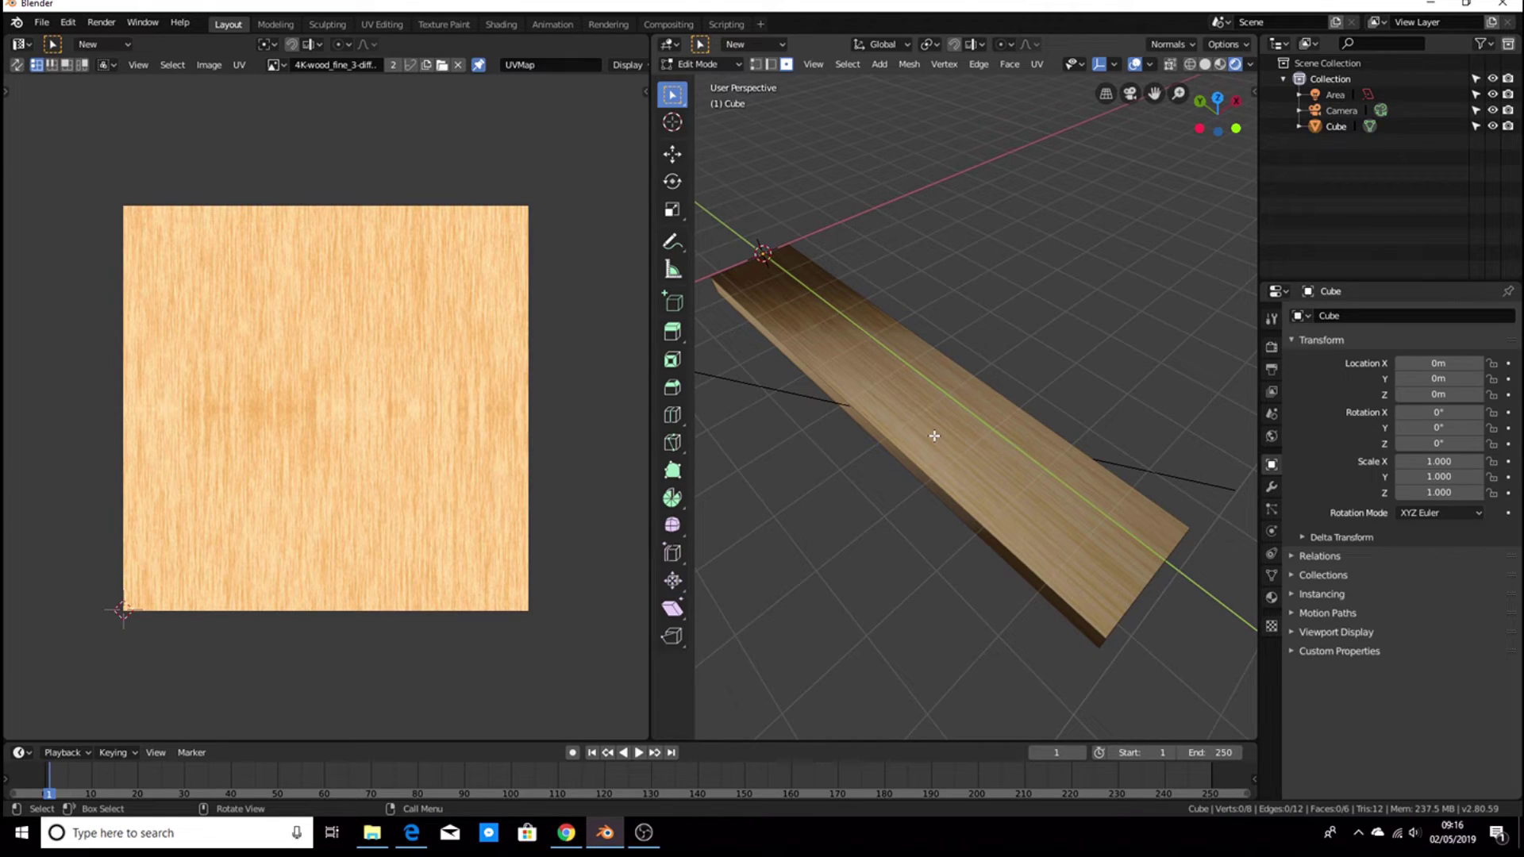
{"action": "key", "text": "a"}
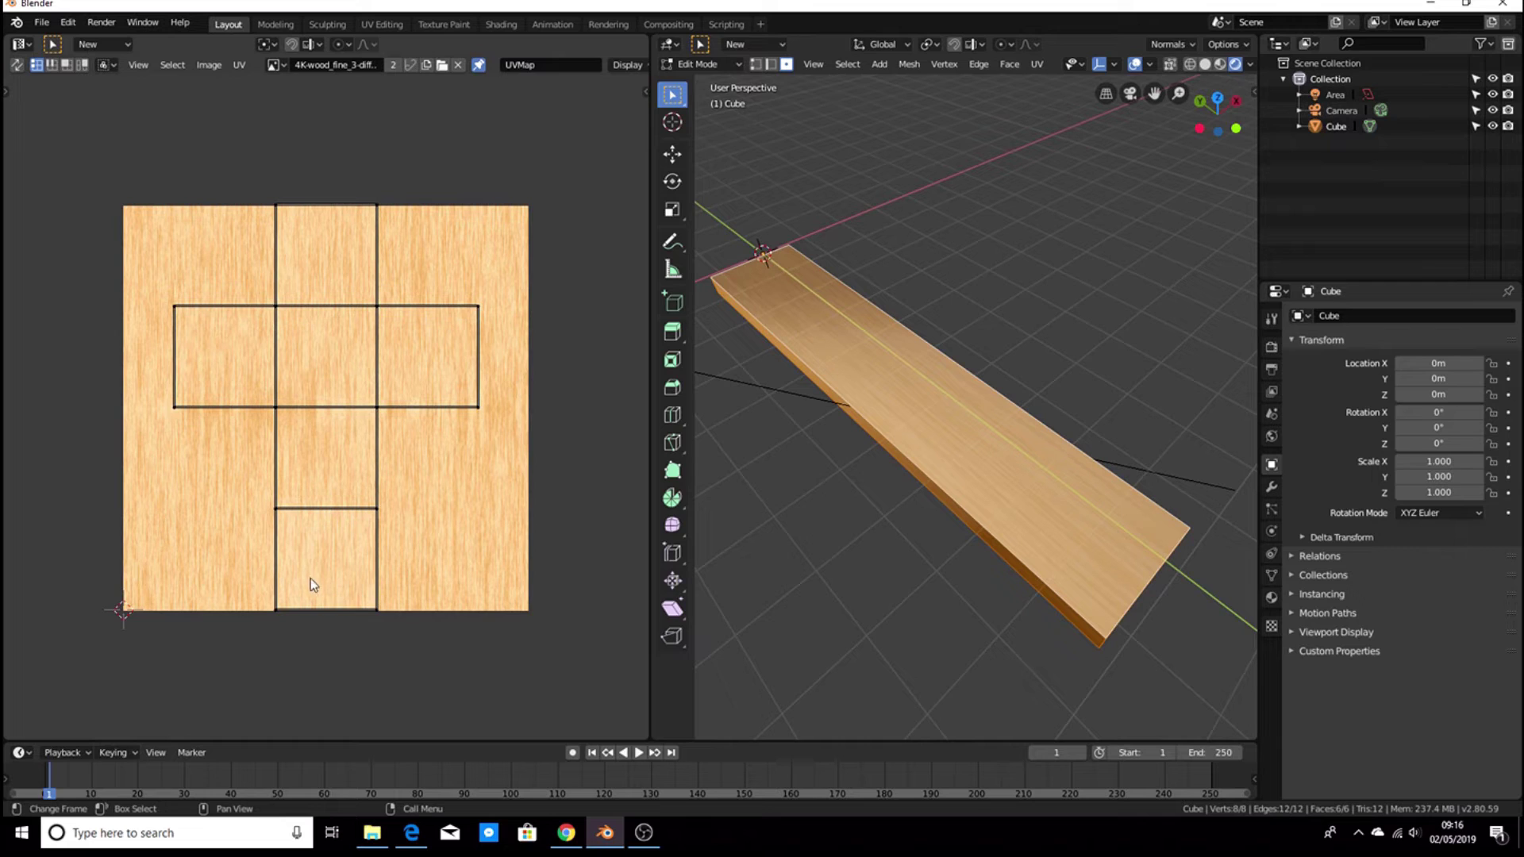
{"action": "scroll", "coordinate": [921, 504], "scroll_direction": "up", "scroll_amount": 5}
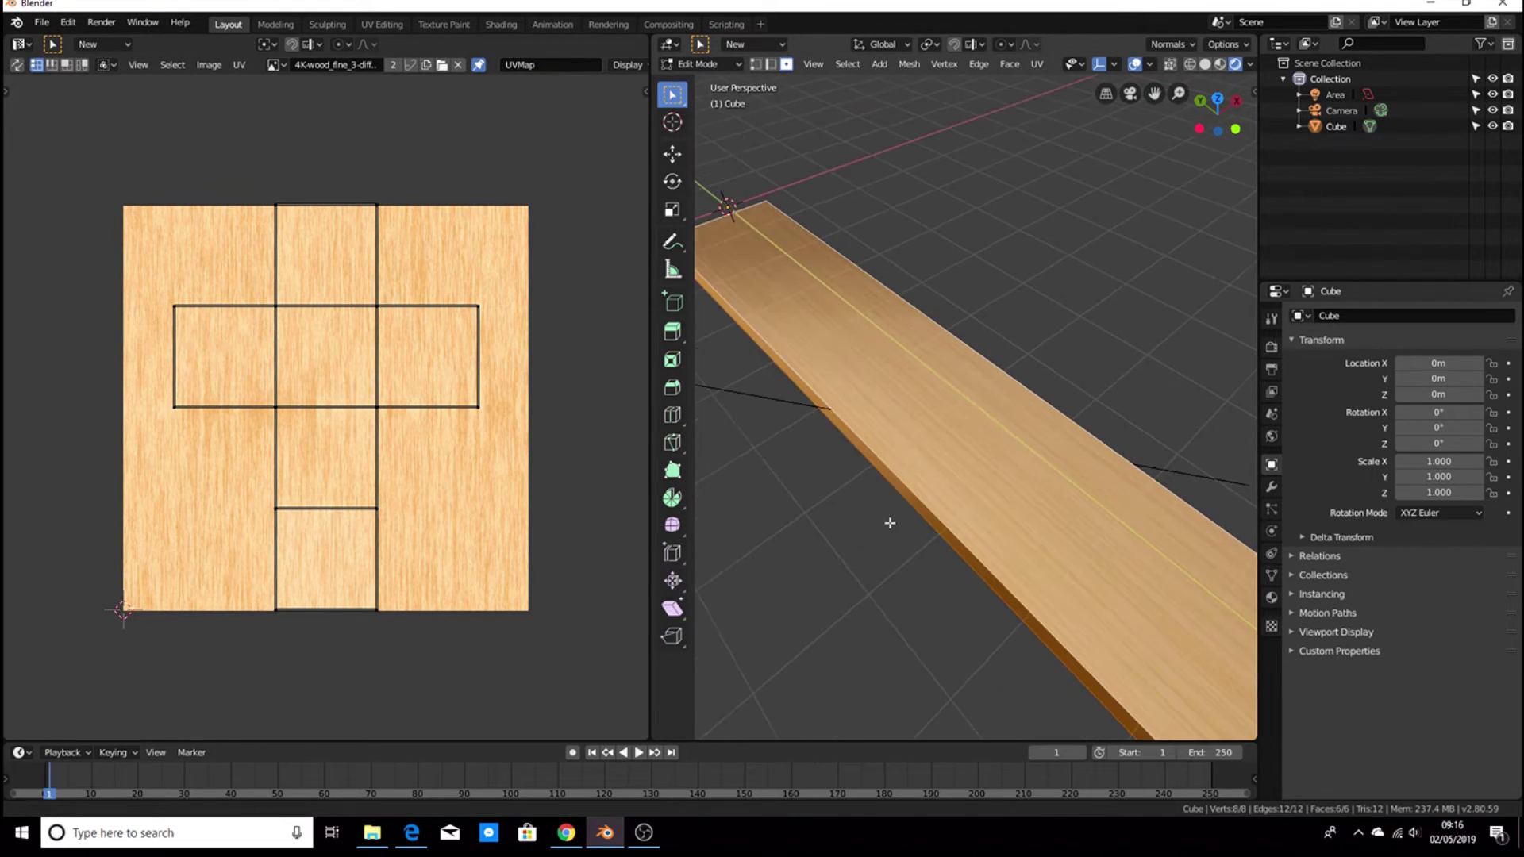
{"action": "scroll", "coordinate": [913, 508], "scroll_direction": "down", "scroll_amount": 4}
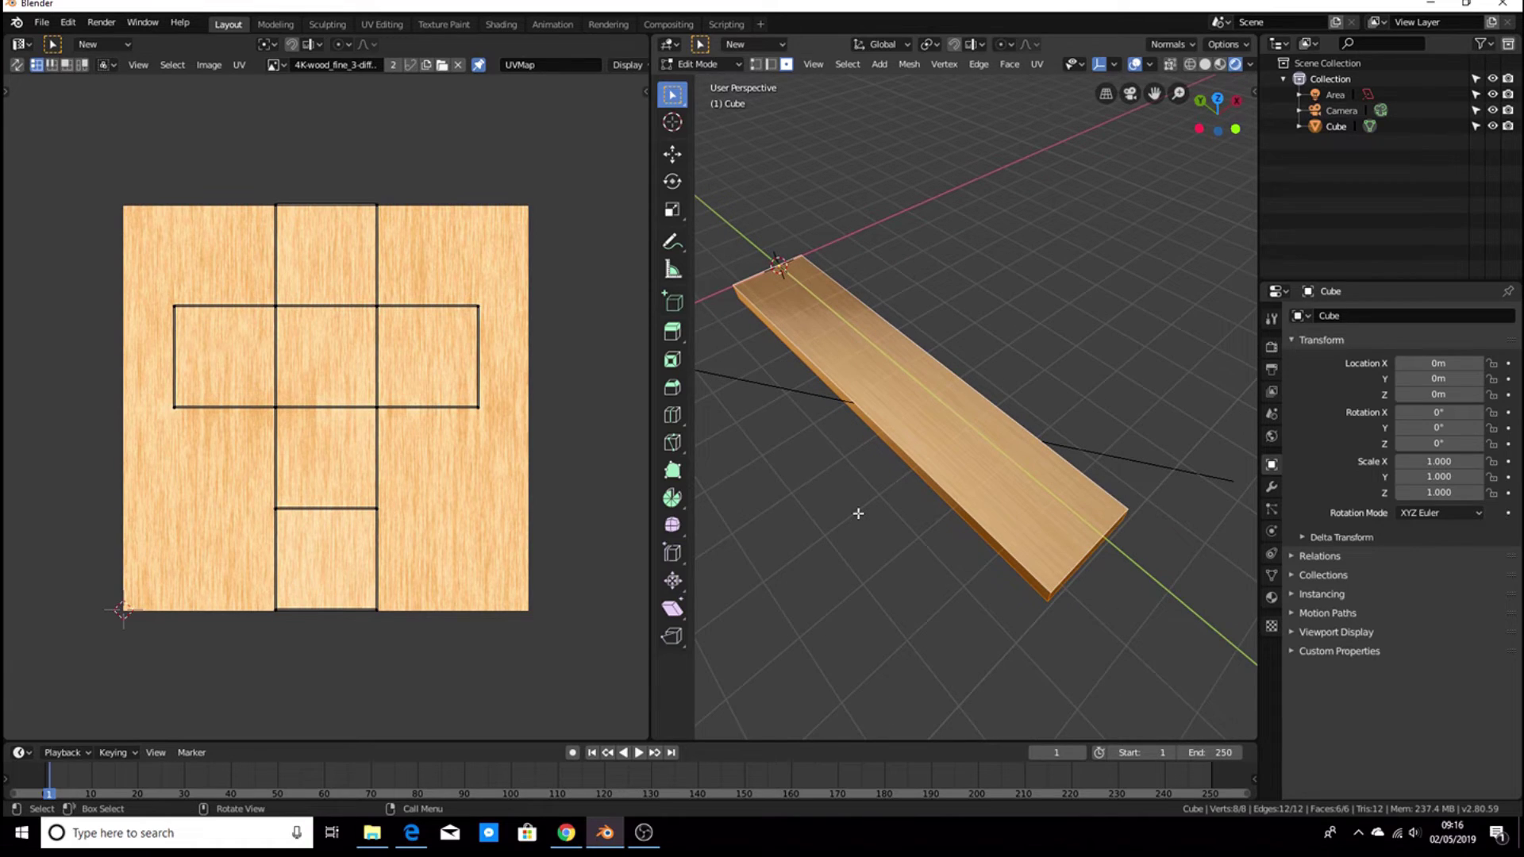
{"action": "key", "text": "u"}
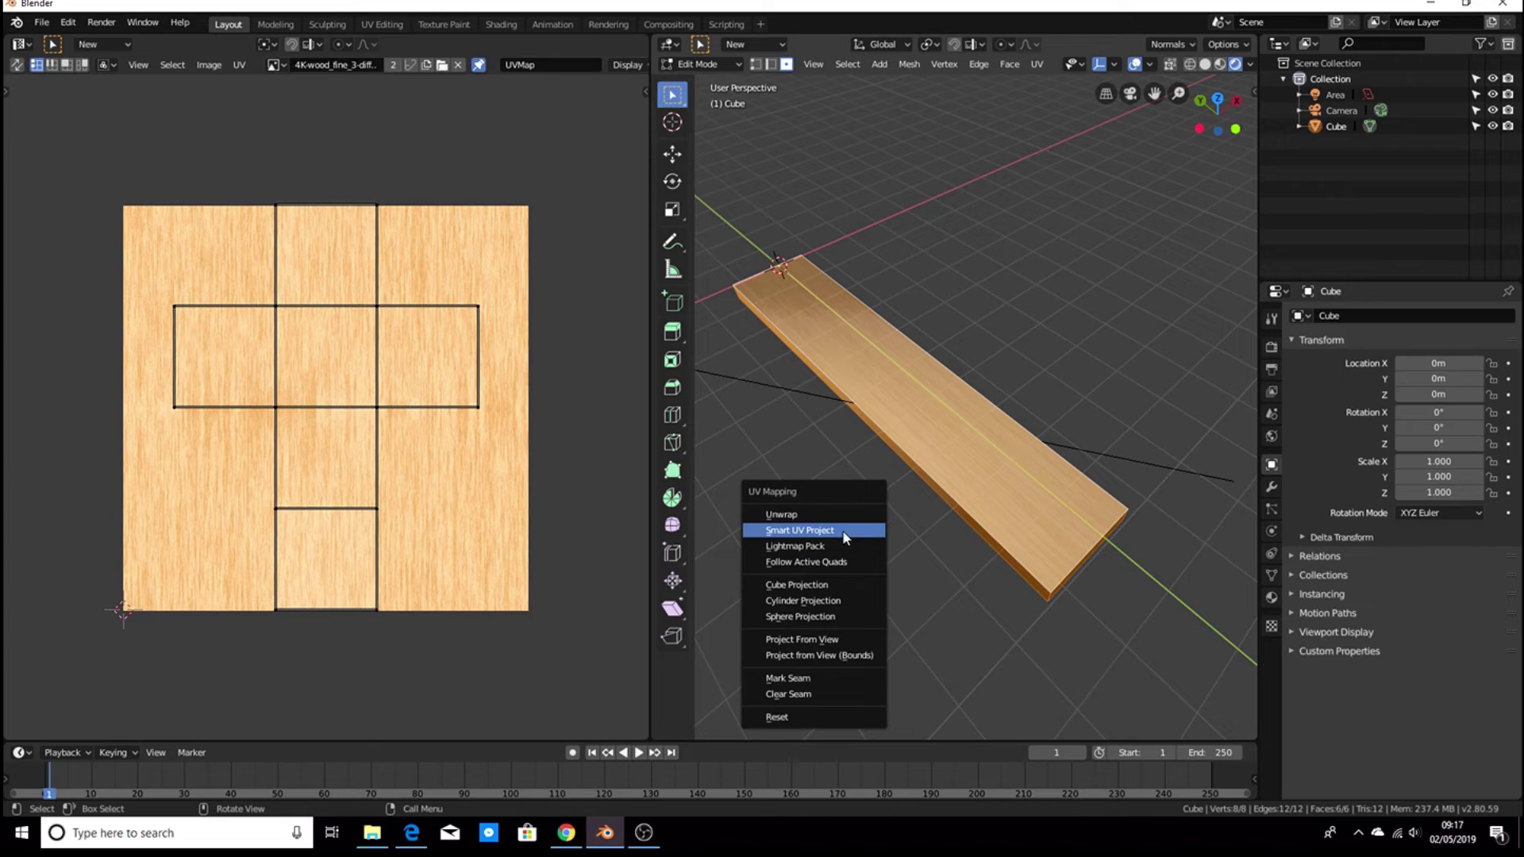
{"action": "left_click", "coordinate": [831, 531]}
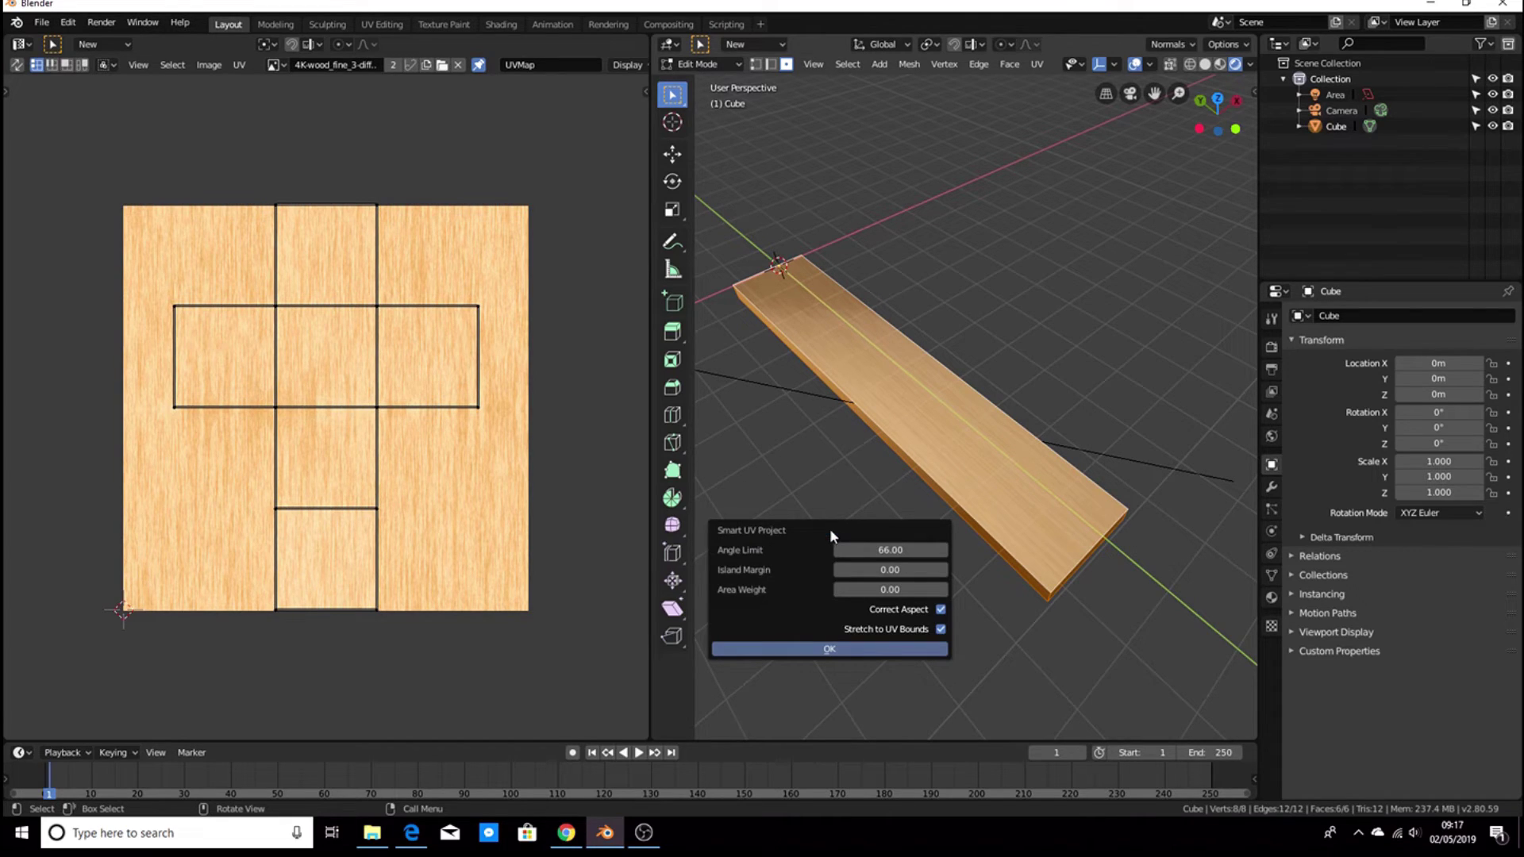
{"action": "left_click", "coordinate": [863, 650]}
{"action": "scroll", "coordinate": [913, 588], "scroll_direction": "up", "scroll_amount": 1}
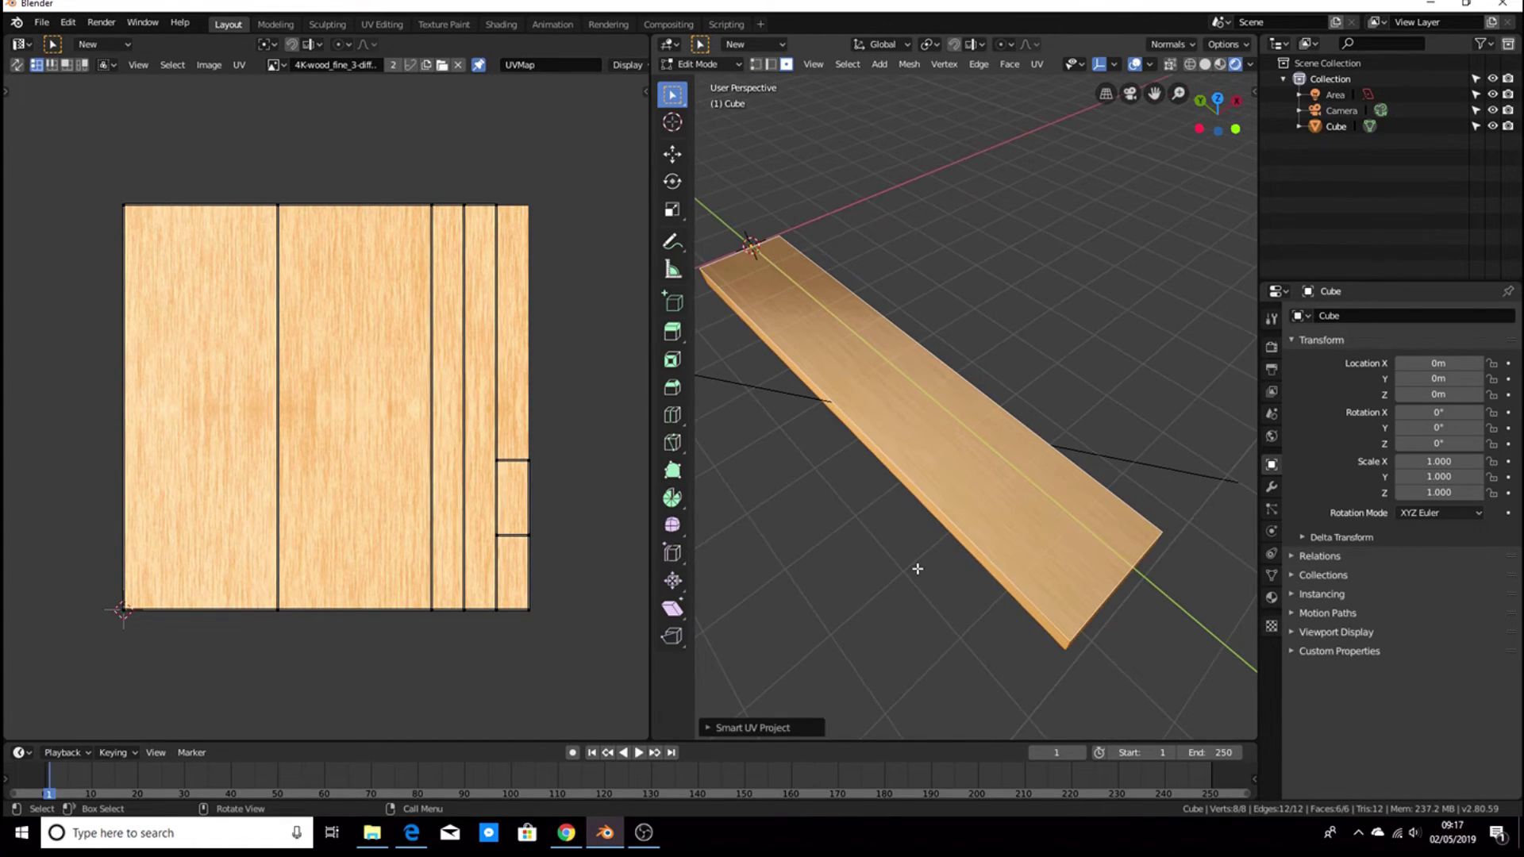
- Switch back to Object Mode and orbit around the board to check the grain along its length
{"action": "key", "text": "Tab"}
{"action": "scroll", "coordinate": [921, 570], "scroll_direction": "up", "scroll_amount": 4}
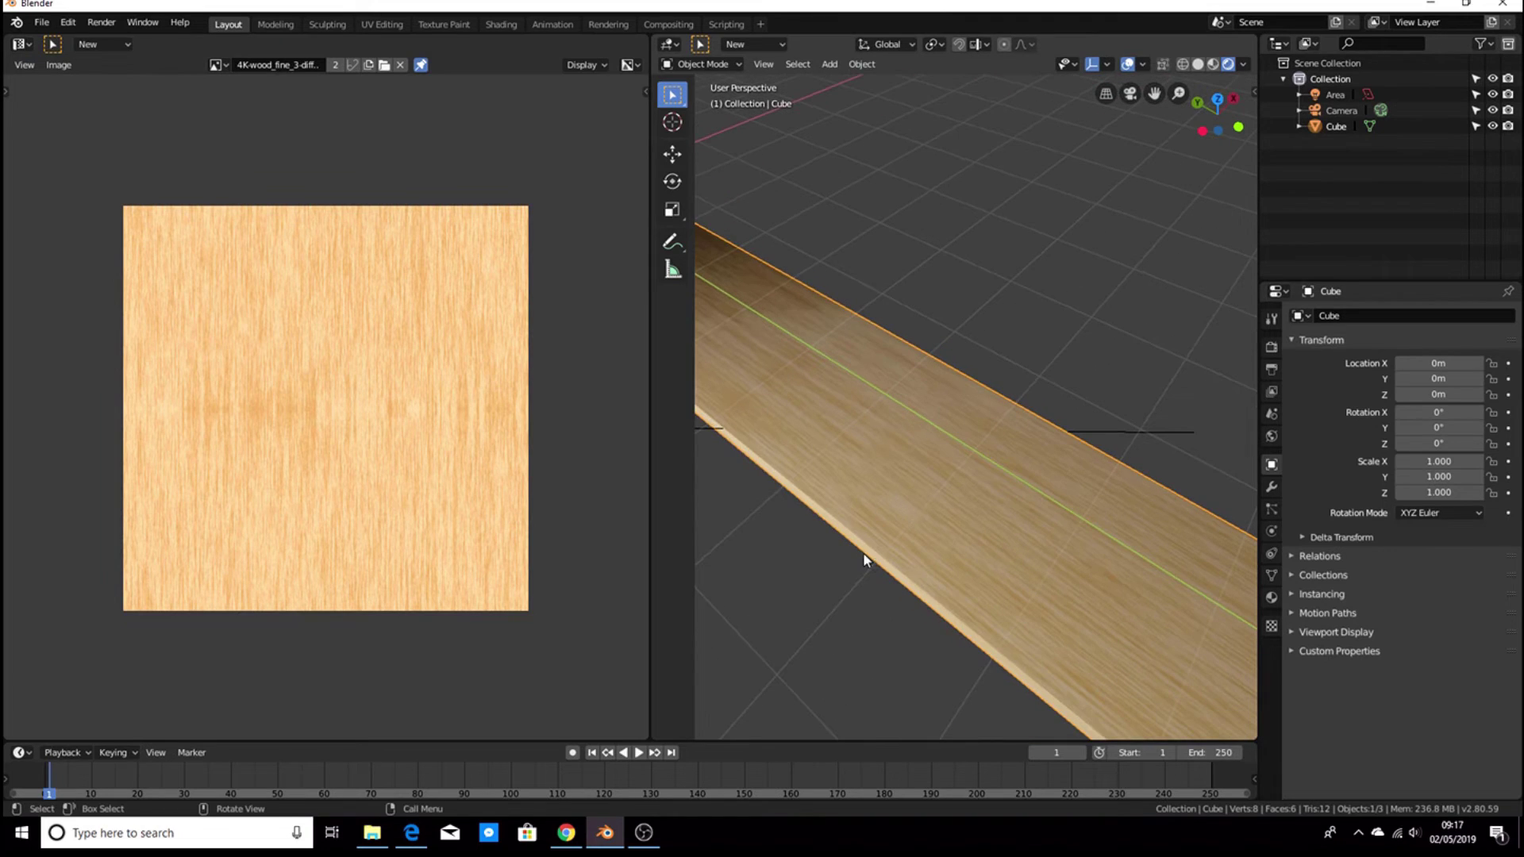
{"action": "scroll", "coordinate": [1096, 655], "scroll_direction": "down", "scroll_amount": 4}
{"action": "middle_click_drag", "start_coordinate": [1175, 690], "coordinate": [984, 548]}
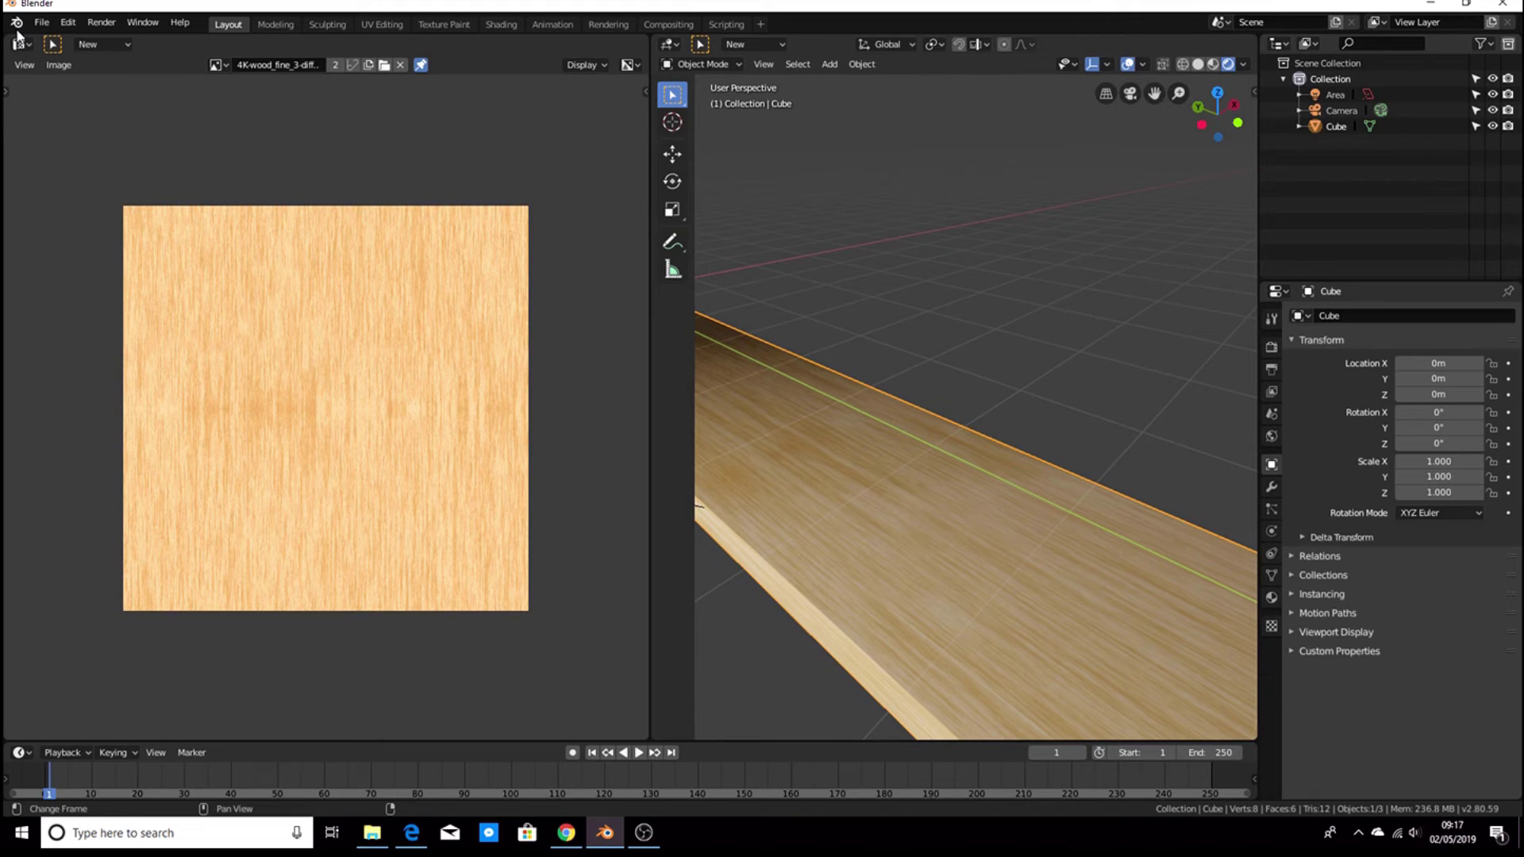
{"action": "scroll", "coordinate": [989, 521], "scroll_direction": "down", "scroll_amount": 5}
{"action": "middle_click_drag", "start_coordinate": [989, 521], "coordinate": [897, 475]}
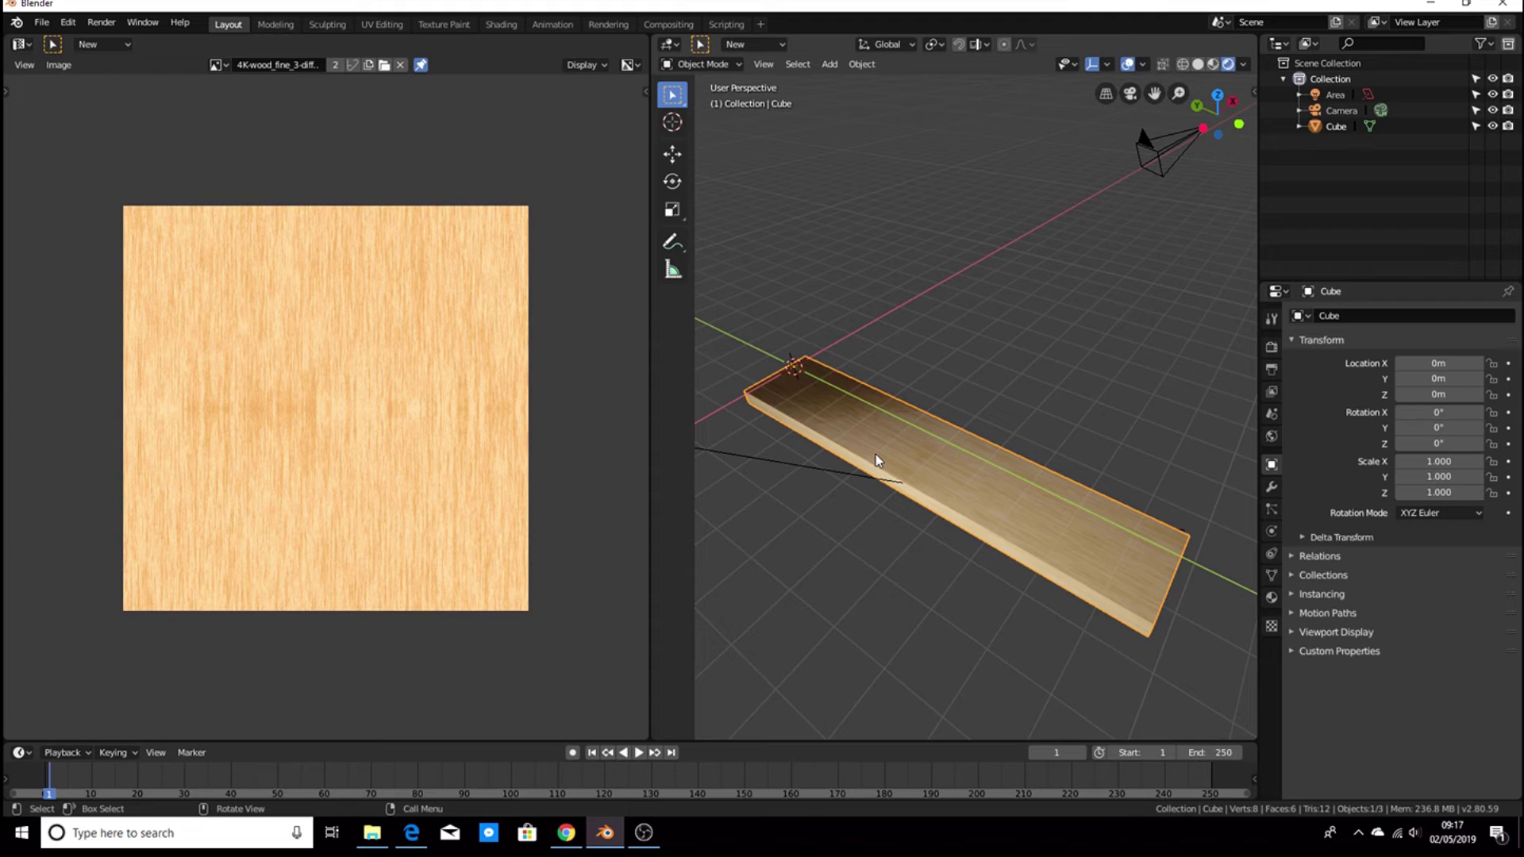
- Box-select all UVs and scale them up about 1.63×, then return to Object Mode
{"action": "key", "text": "Tab"}
{"action": "scroll", "coordinate": [418, 391], "scroll_direction": "down", "scroll_amount": 2}
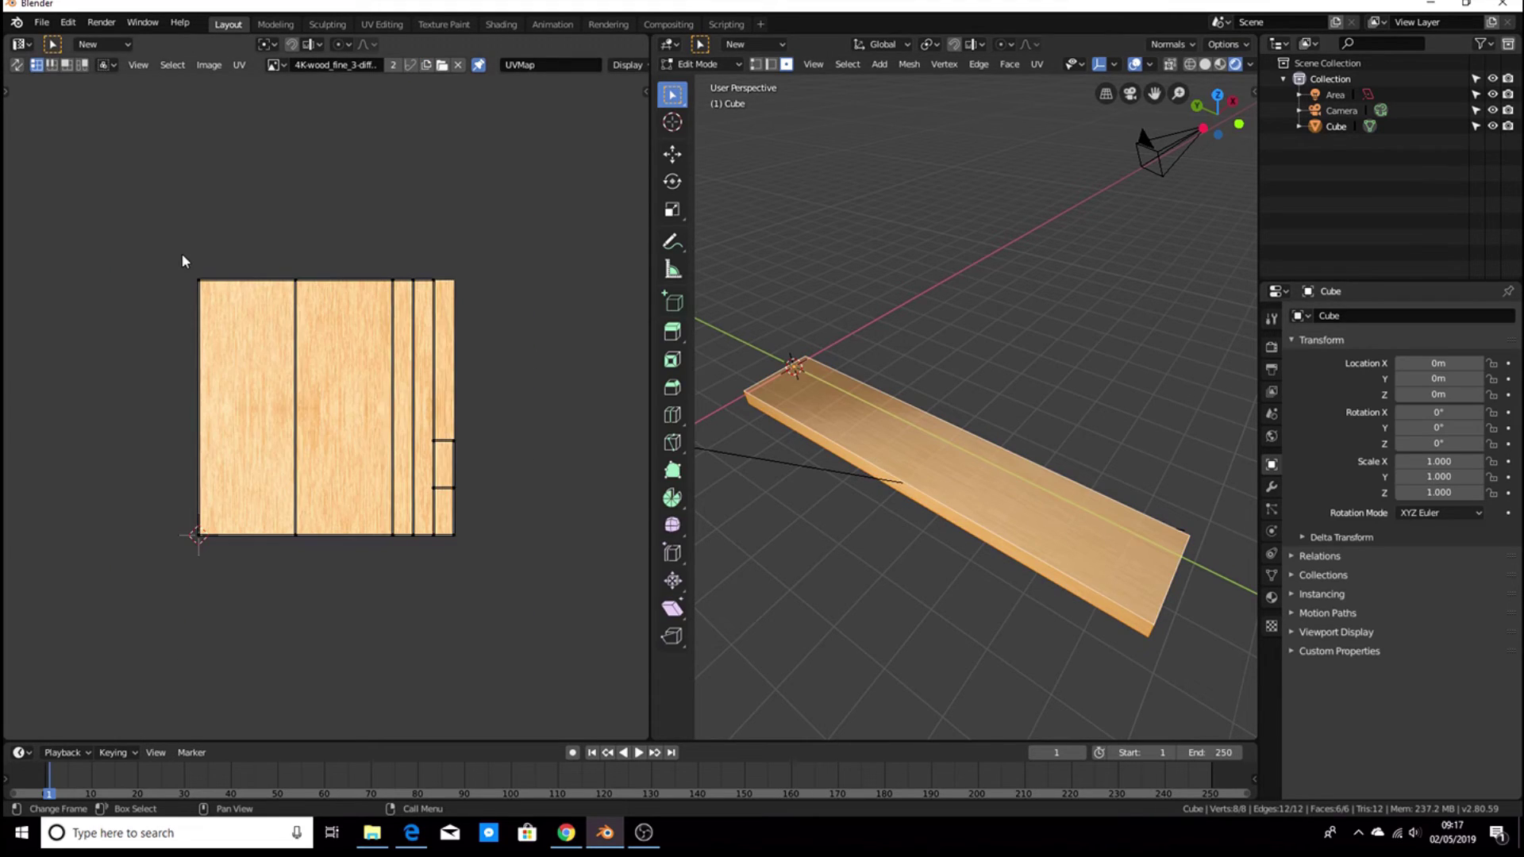
{"action": "left_click_drag", "start_coordinate": [143, 222], "coordinate": [558, 599]}
{"action": "scroll", "coordinate": [476, 424], "scroll_direction": "up", "scroll_amount": 1}
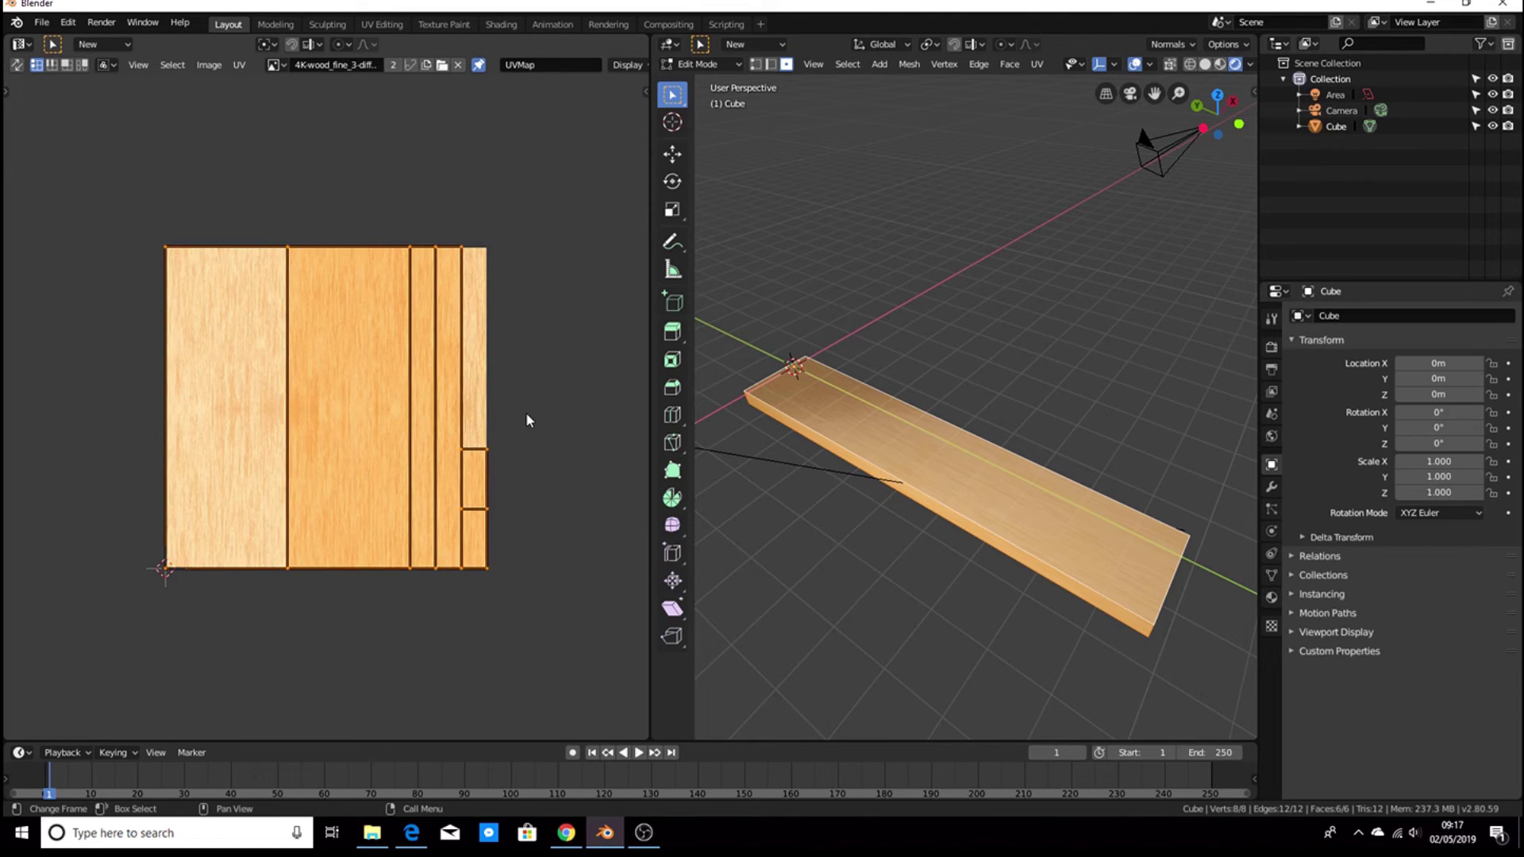
{"action": "key", "text": "s"}
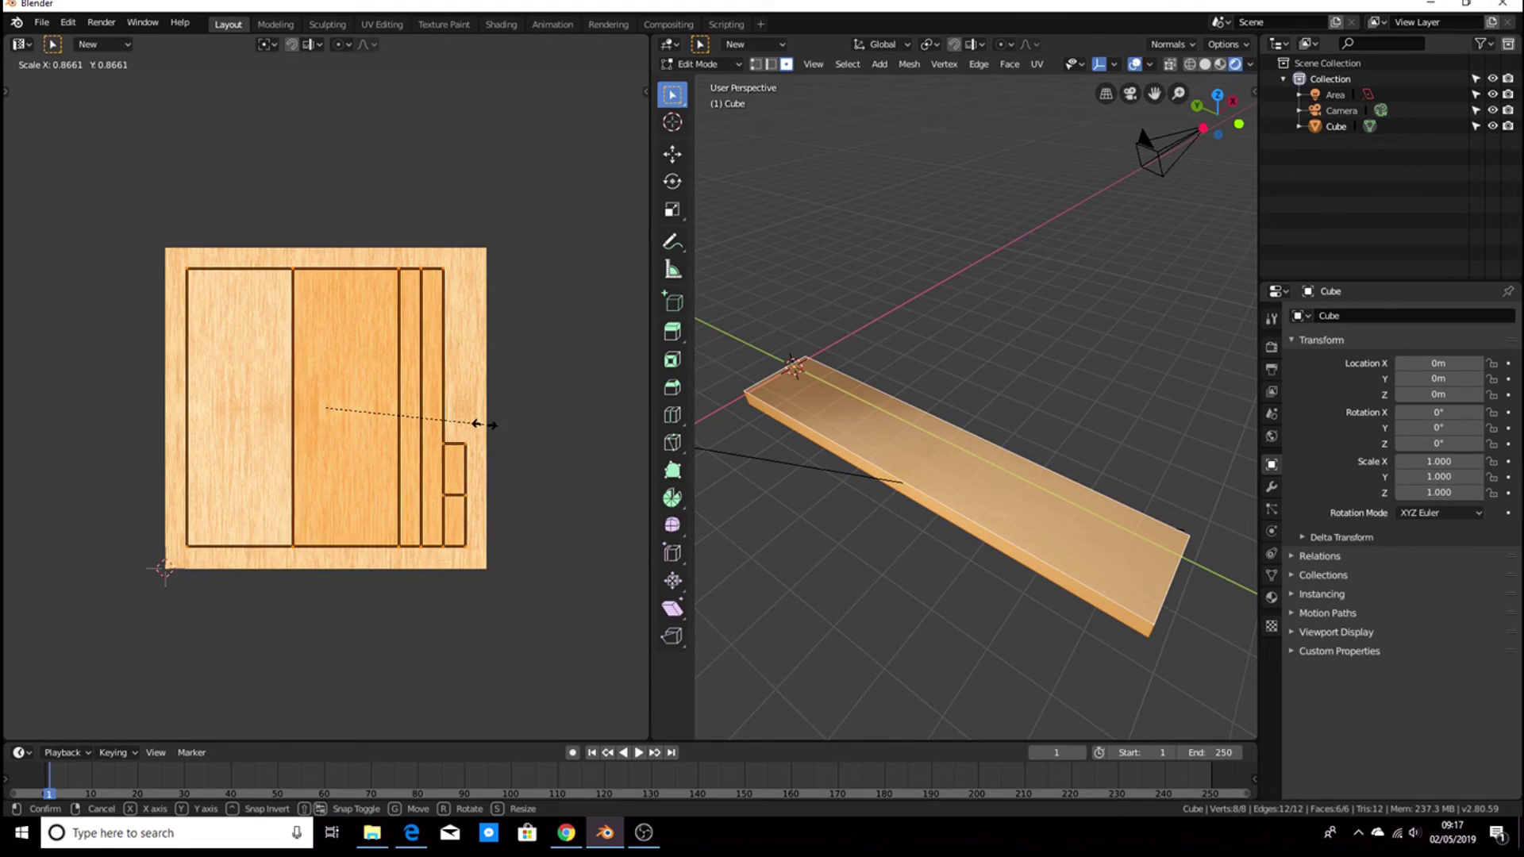
{"action": "left_click", "coordinate": [637, 482]}
{"action": "key", "text": "Tab"}
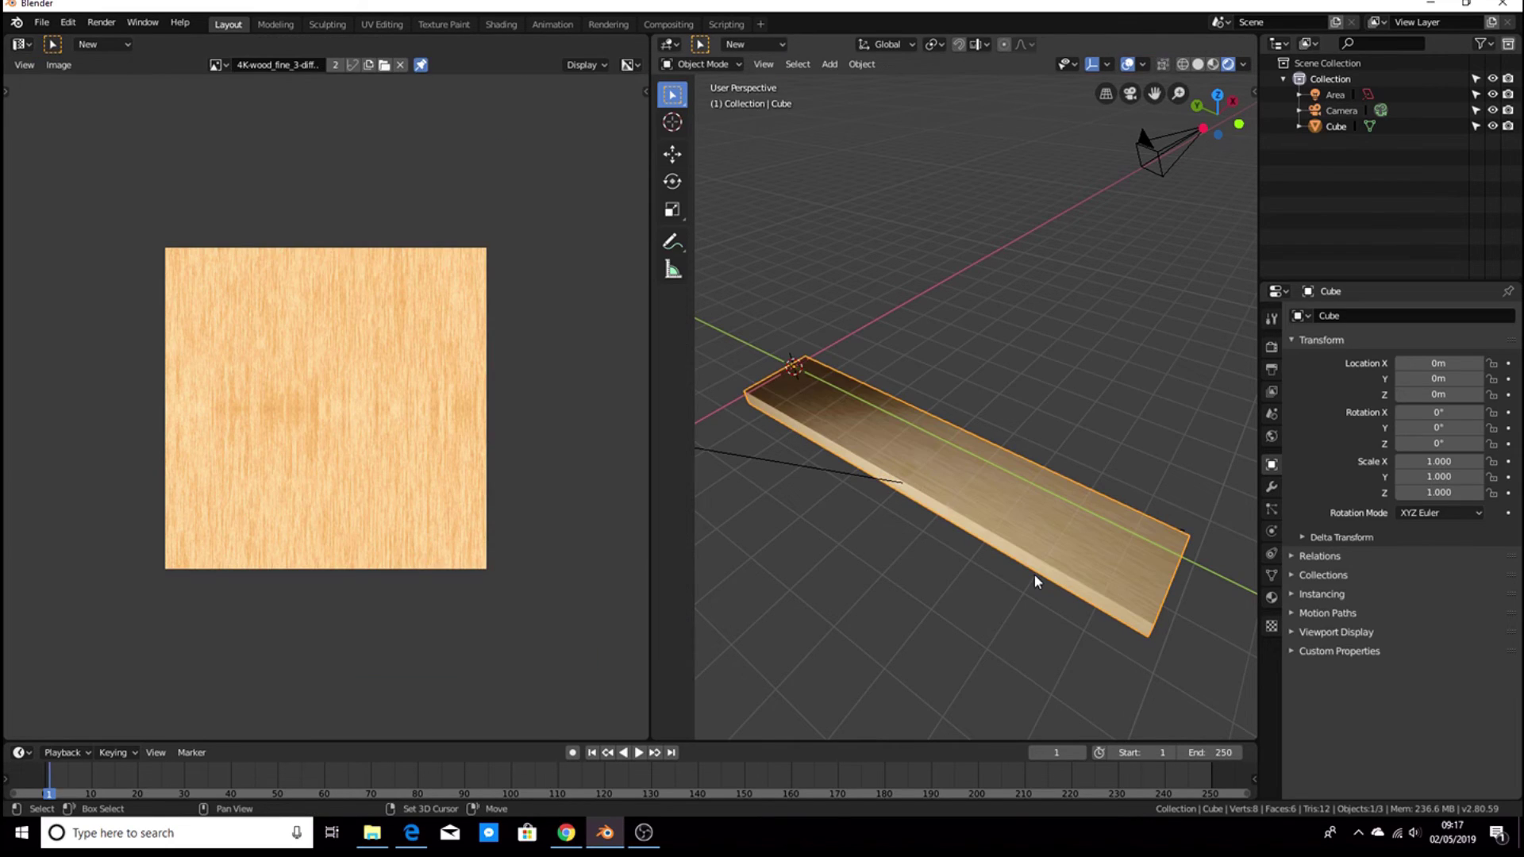
{"action": "scroll", "coordinate": [1035, 574], "scroll_direction": "up", "scroll_amount": 5}
{"action": "middle_click_drag", "start_coordinate": [1035, 574], "coordinate": [889, 524]}
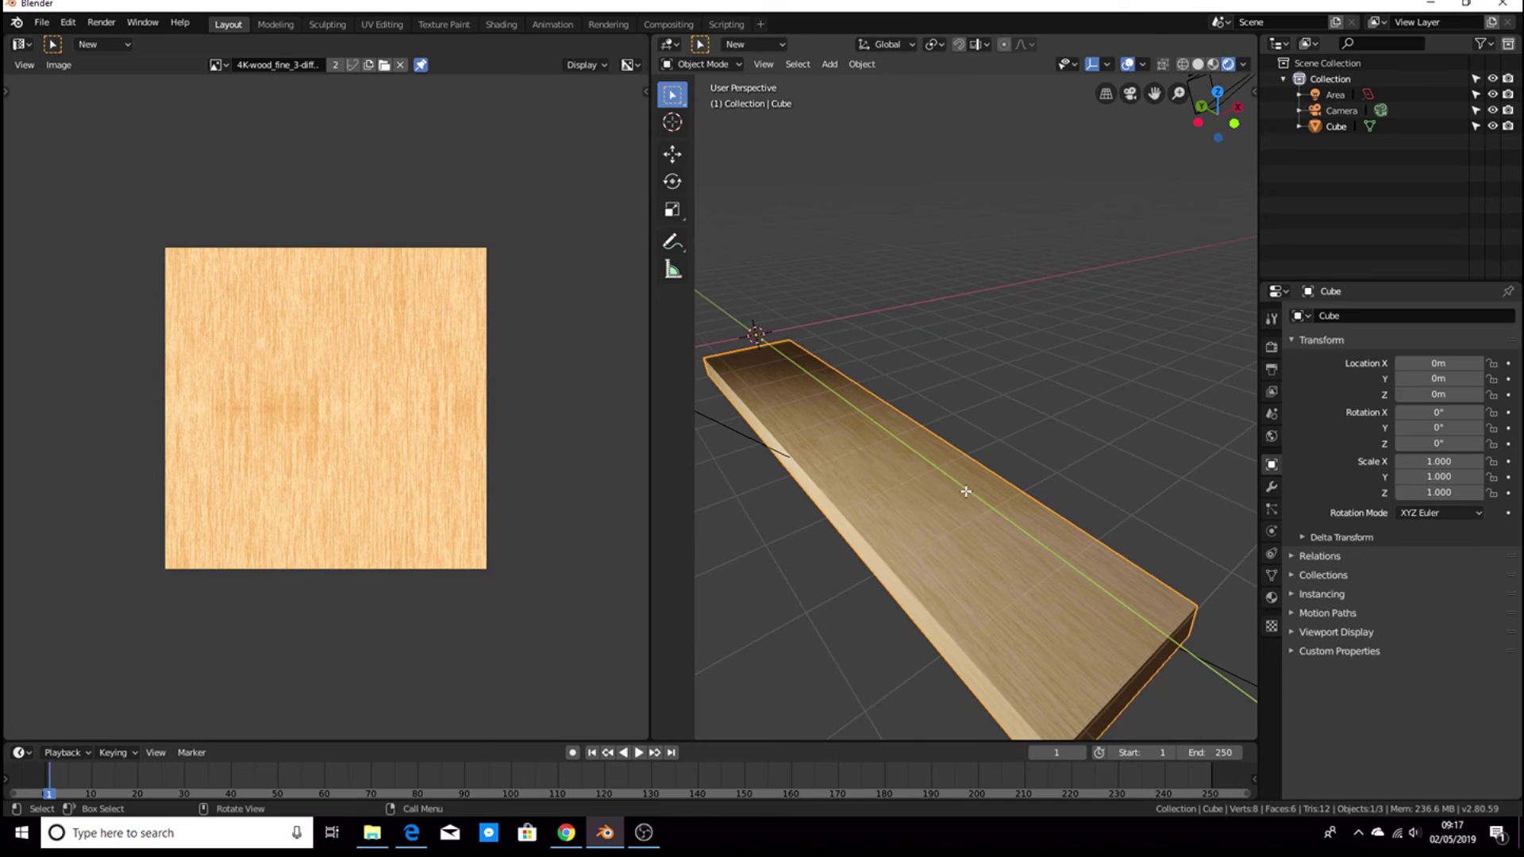
- Start a UV scale in Edit Mode, cancel it, and orbit to view the whole board
{"action": "key", "text": "Tab"}
{"action": "scroll", "coordinate": [445, 411], "scroll_direction": "down", "scroll_amount": 4}
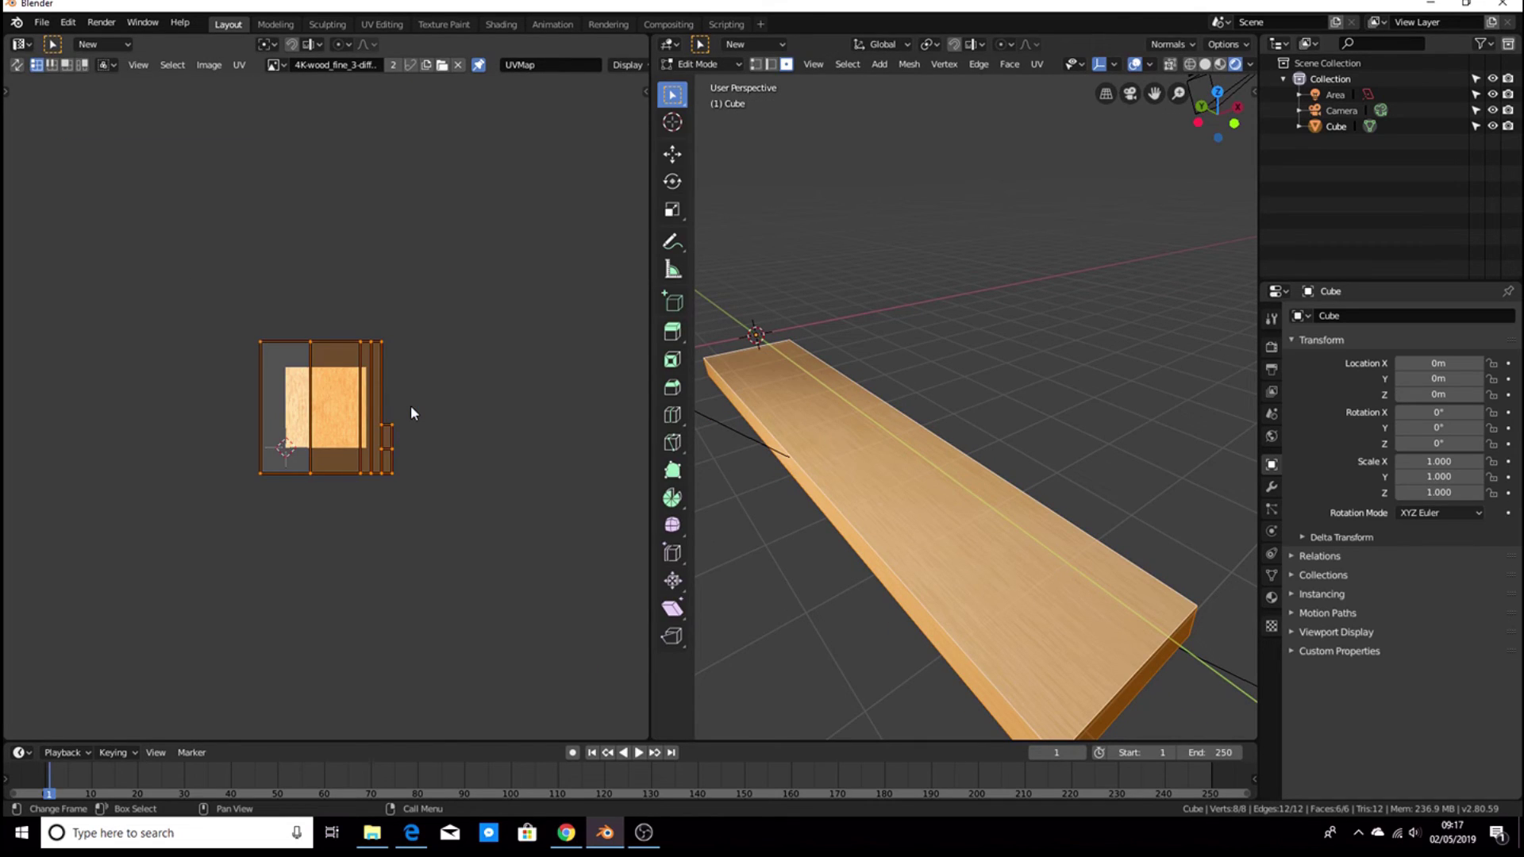
{"action": "key", "text": "s"}
{"action": "key", "text": "Escape"}
{"action": "key", "text": "Tab"}
{"action": "scroll", "coordinate": [1066, 514], "scroll_direction": "up", "scroll_amount": 4}
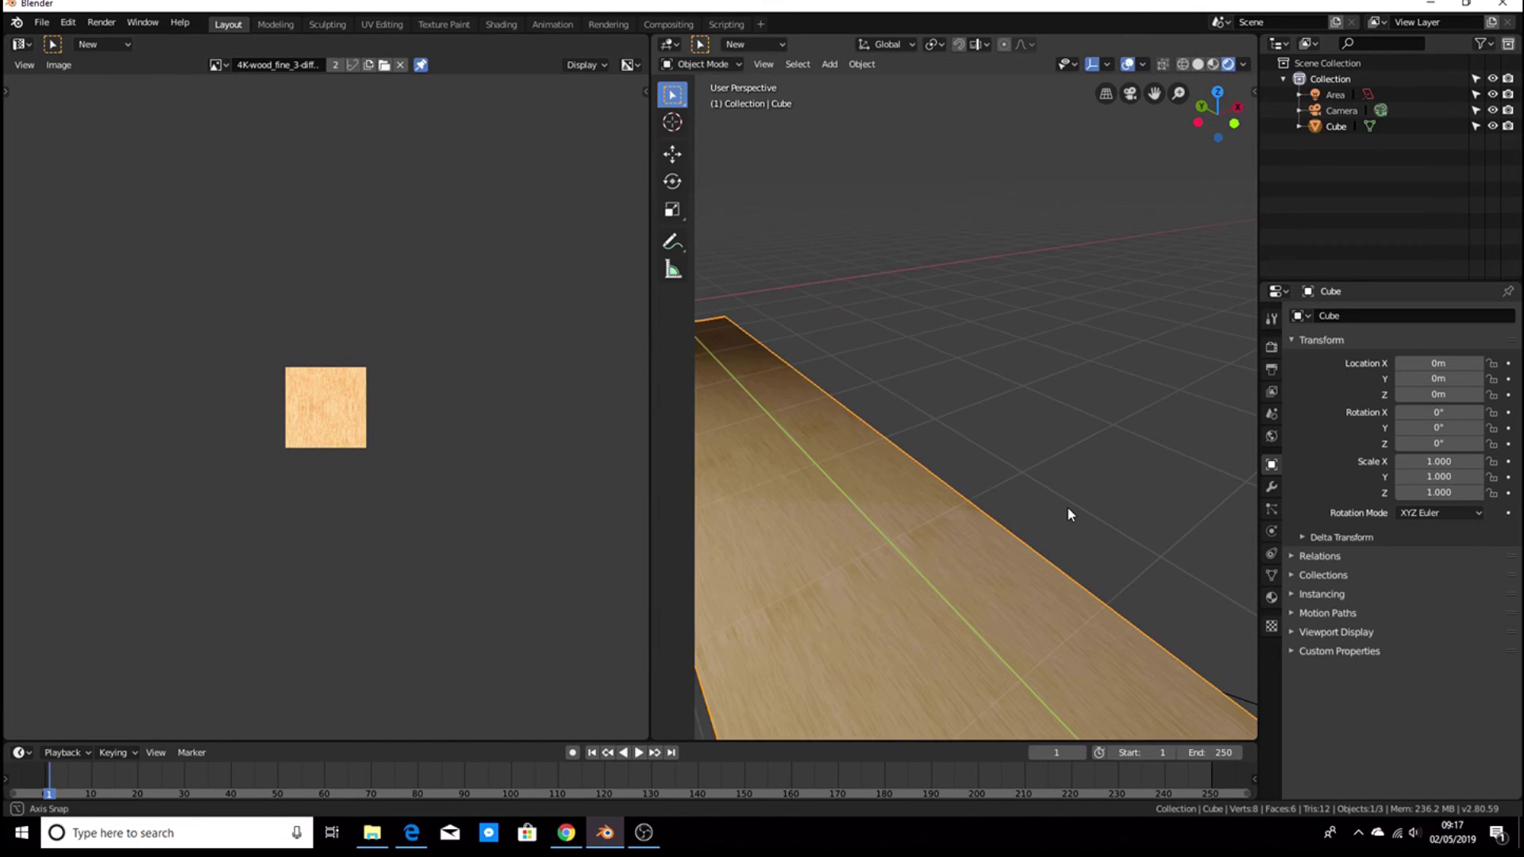
{"action": "scroll", "coordinate": [1067, 507], "scroll_direction": "down", "scroll_amount": 3}
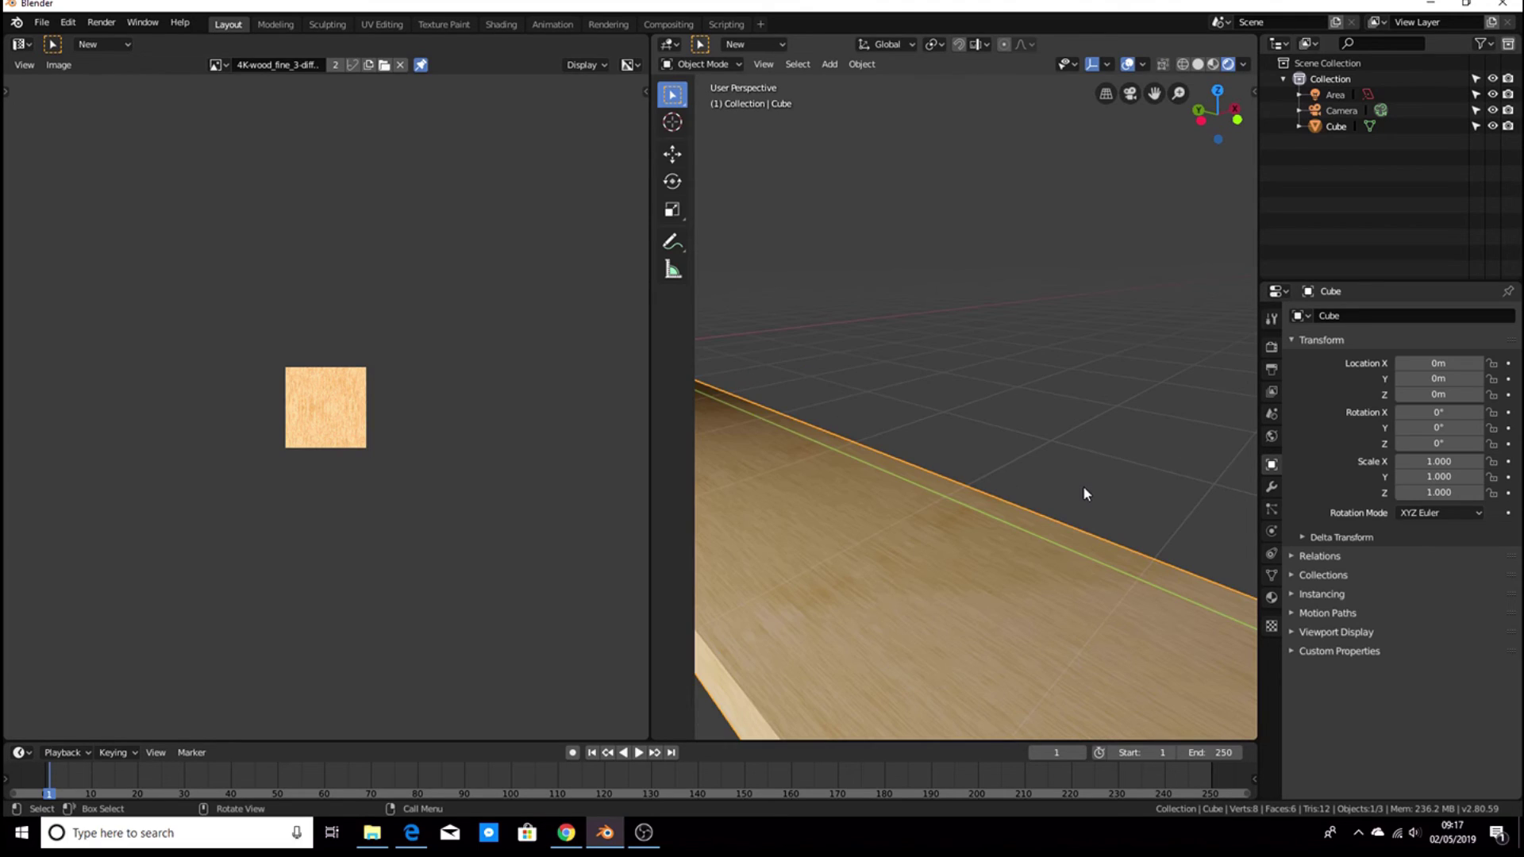
{"action": "middle_click_drag", "start_coordinate": [1088, 493], "coordinate": [912, 579]}
- Shrink the board's UV layout to about 0.38 scale in Edit Mode, then return to Object Mode
{"action": "key", "text": "Tab"}
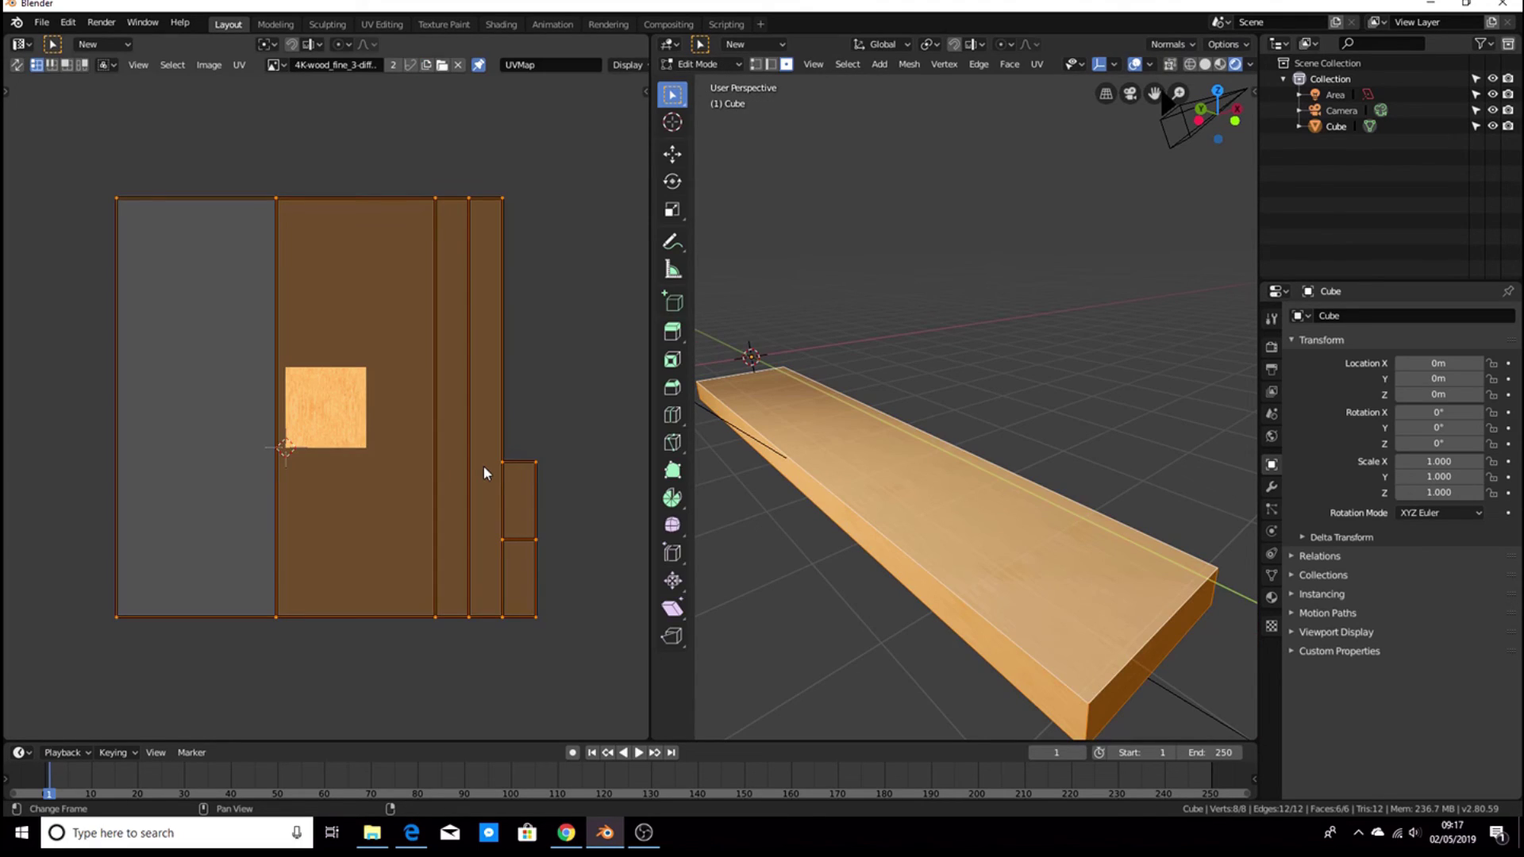
{"action": "key", "text": "s"}
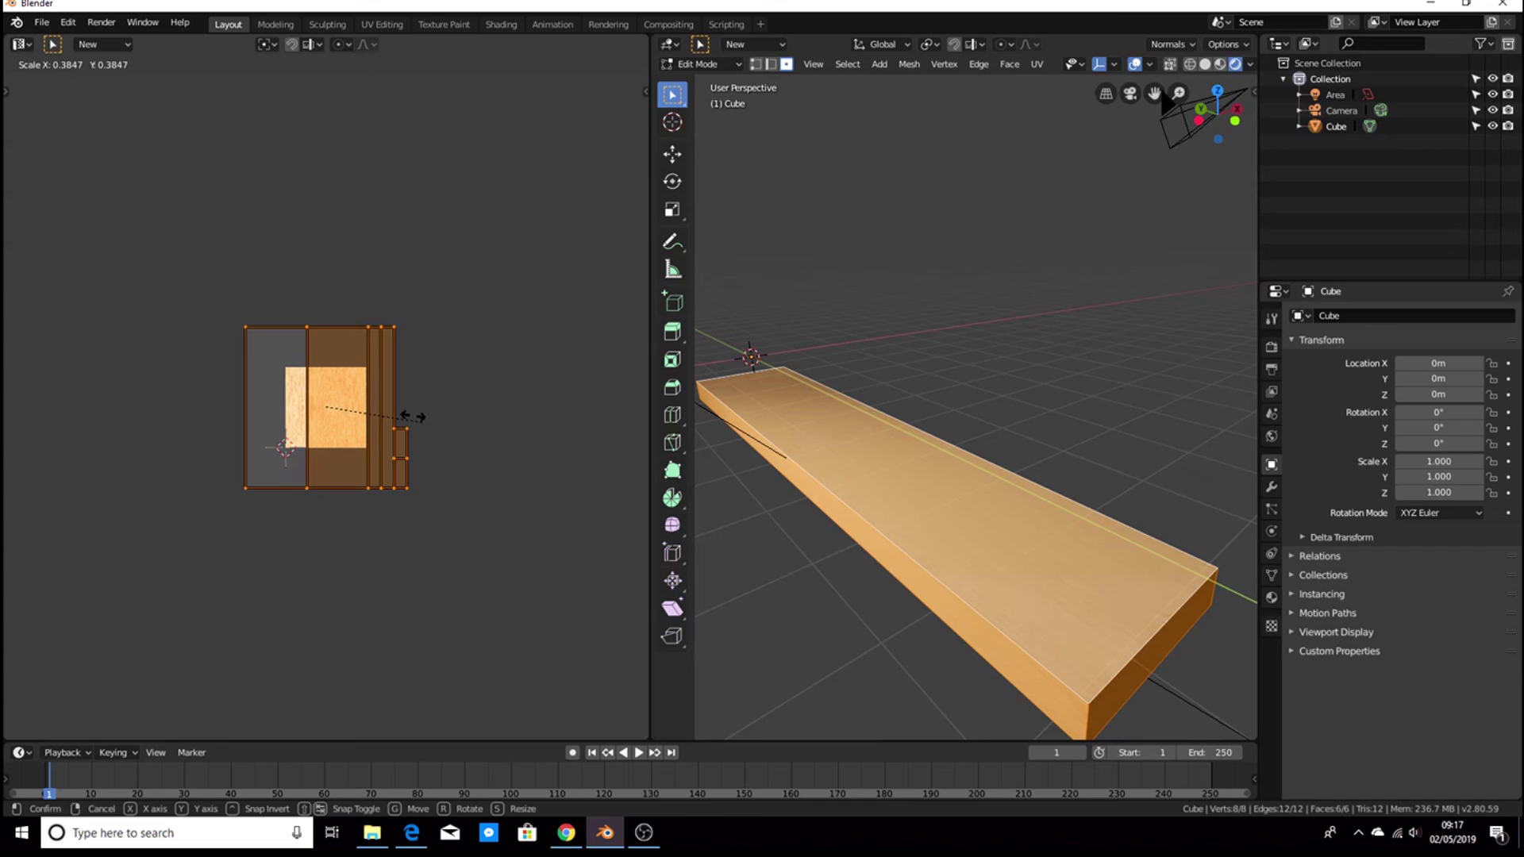
{"action": "left_click", "coordinate": [369, 402]}
{"action": "key", "text": "Tab"}
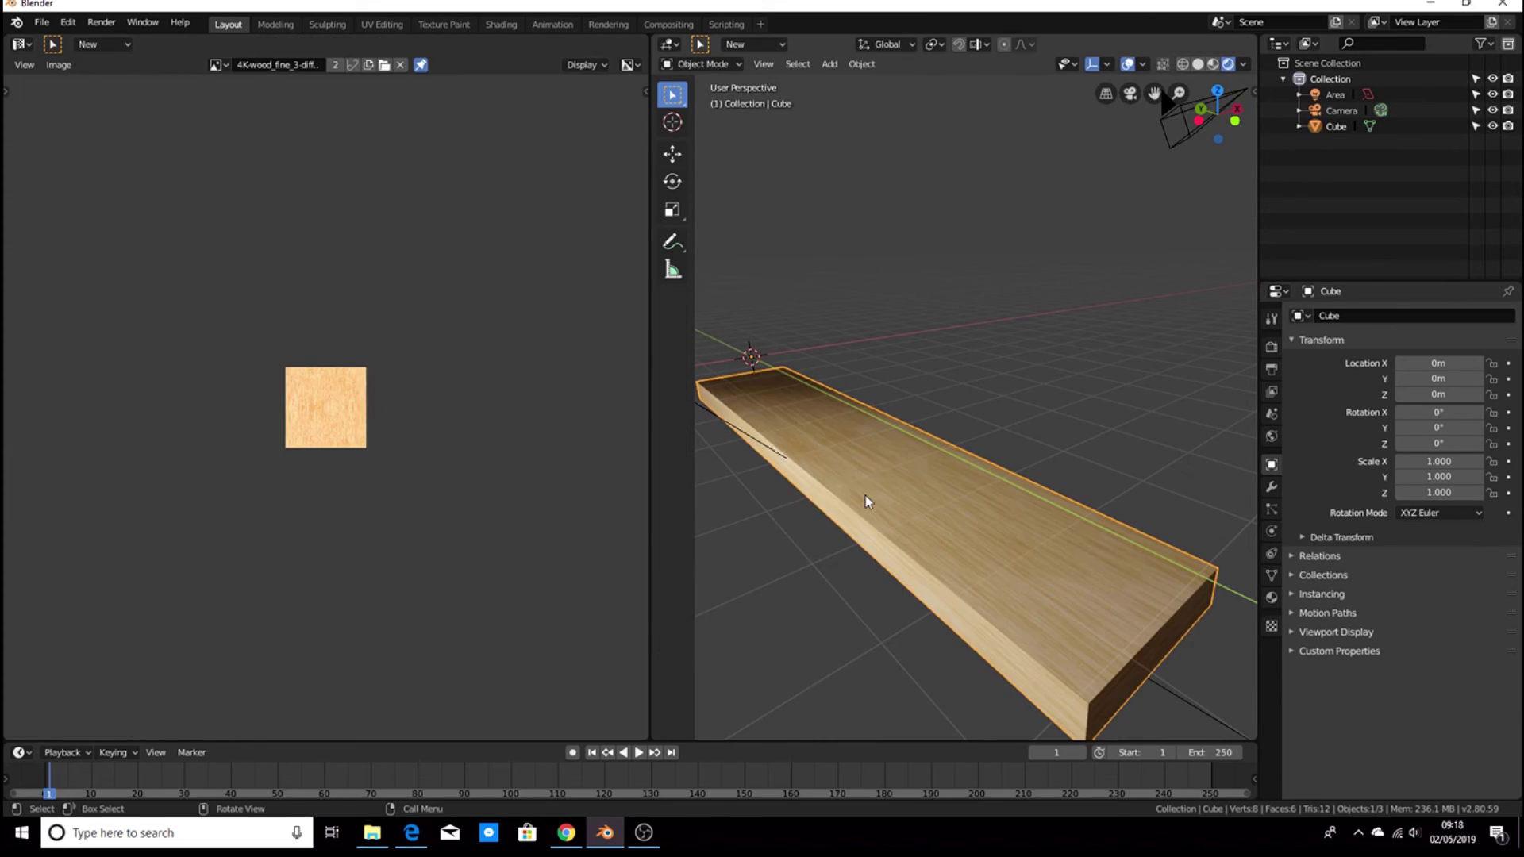
{"action": "middle_click_drag", "start_coordinate": [865, 495], "coordinate": [1076, 542]}
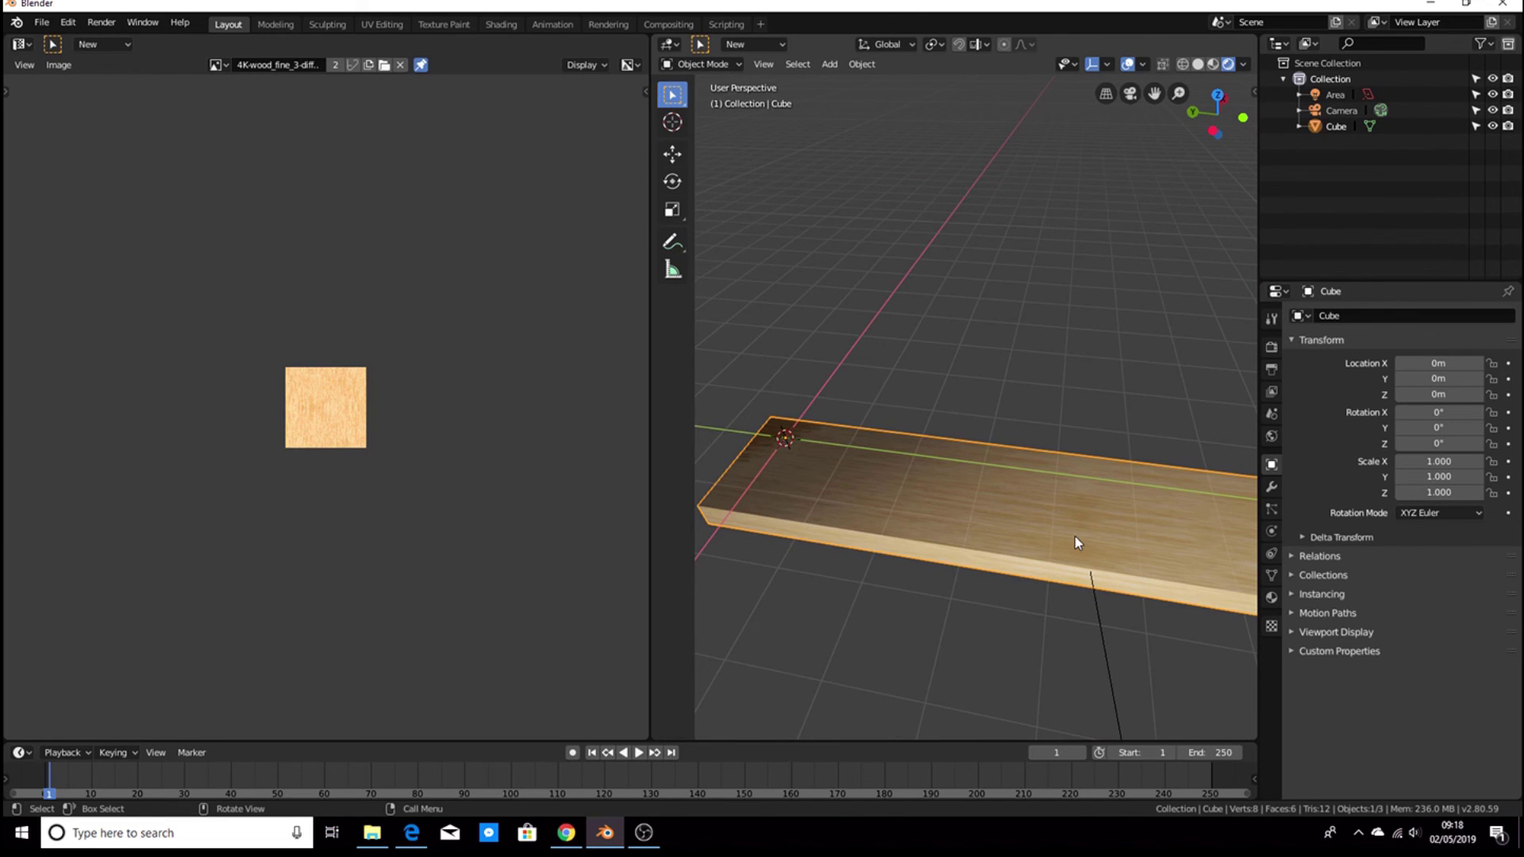
{"action": "middle_click_drag", "start_coordinate": [1076, 542], "coordinate": [926, 531]}
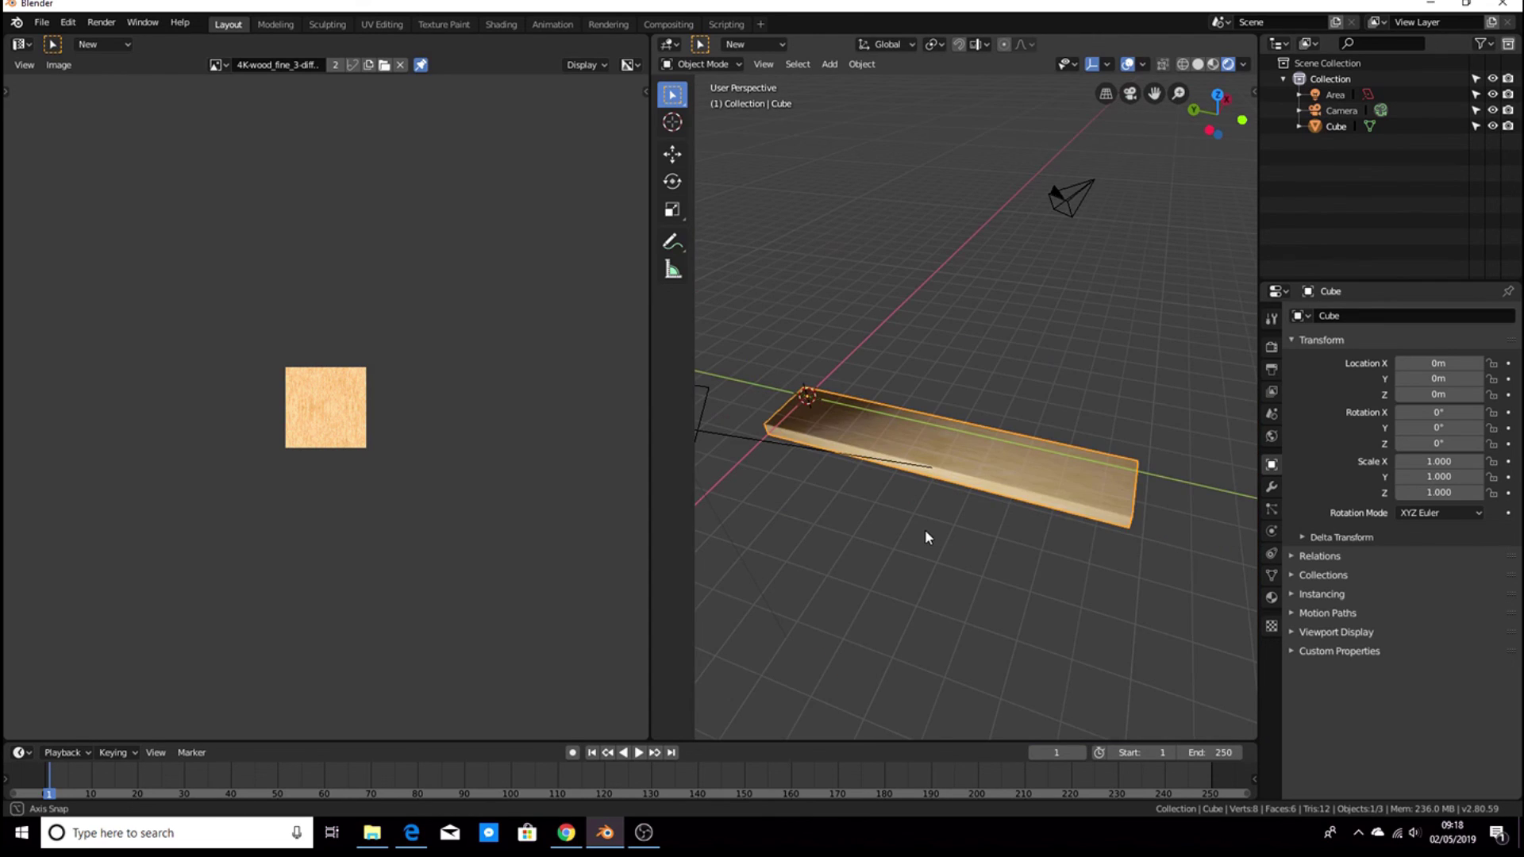
{"action": "middle_click_drag", "start_coordinate": [926, 531], "coordinate": [930, 497]}
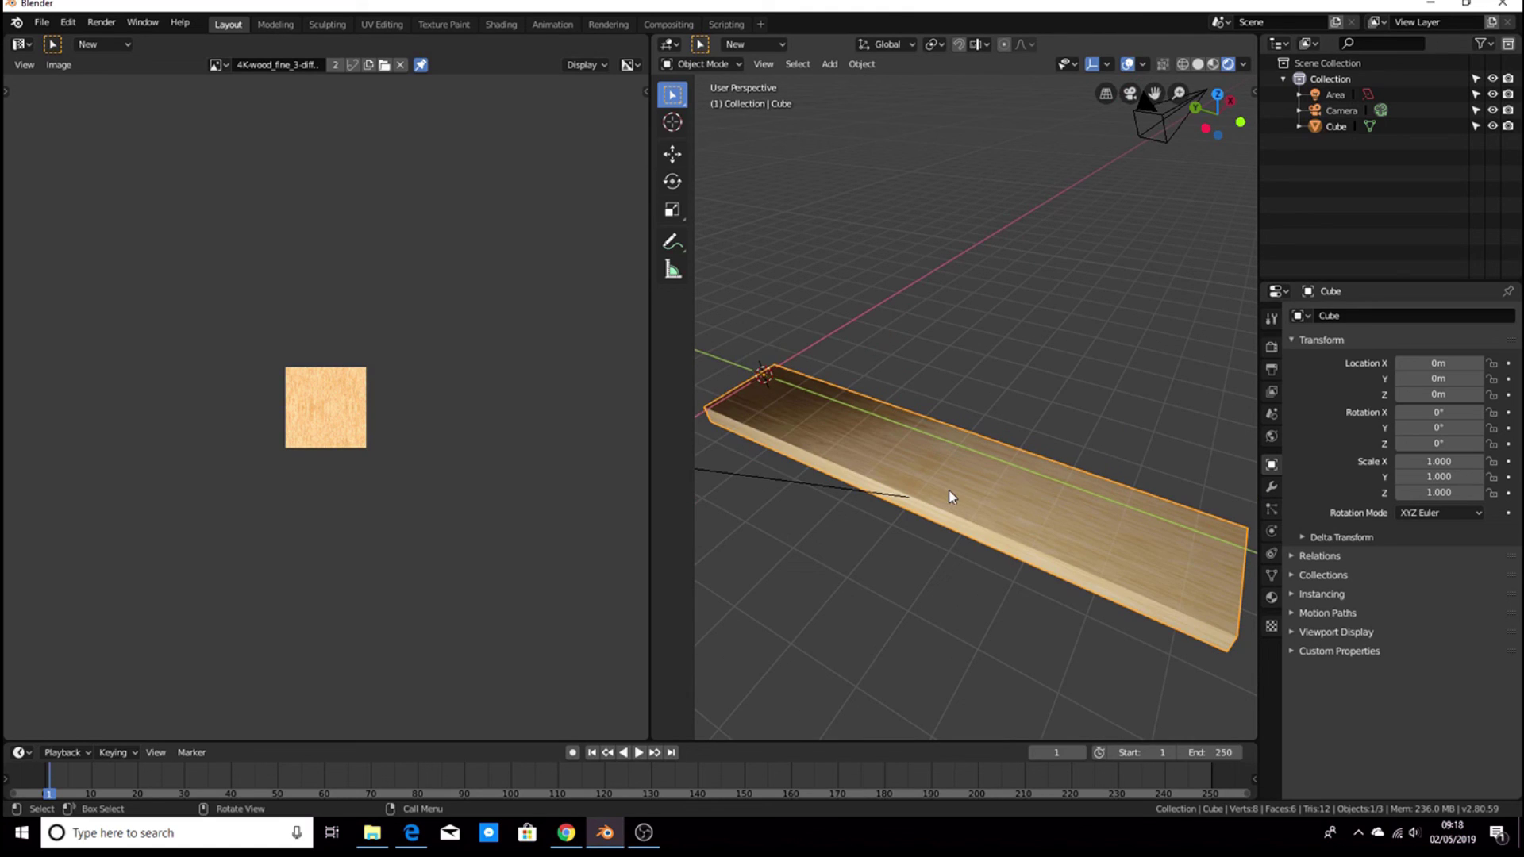
{"action": "middle_click_drag", "start_coordinate": [950, 497], "coordinate": [876, 491]}
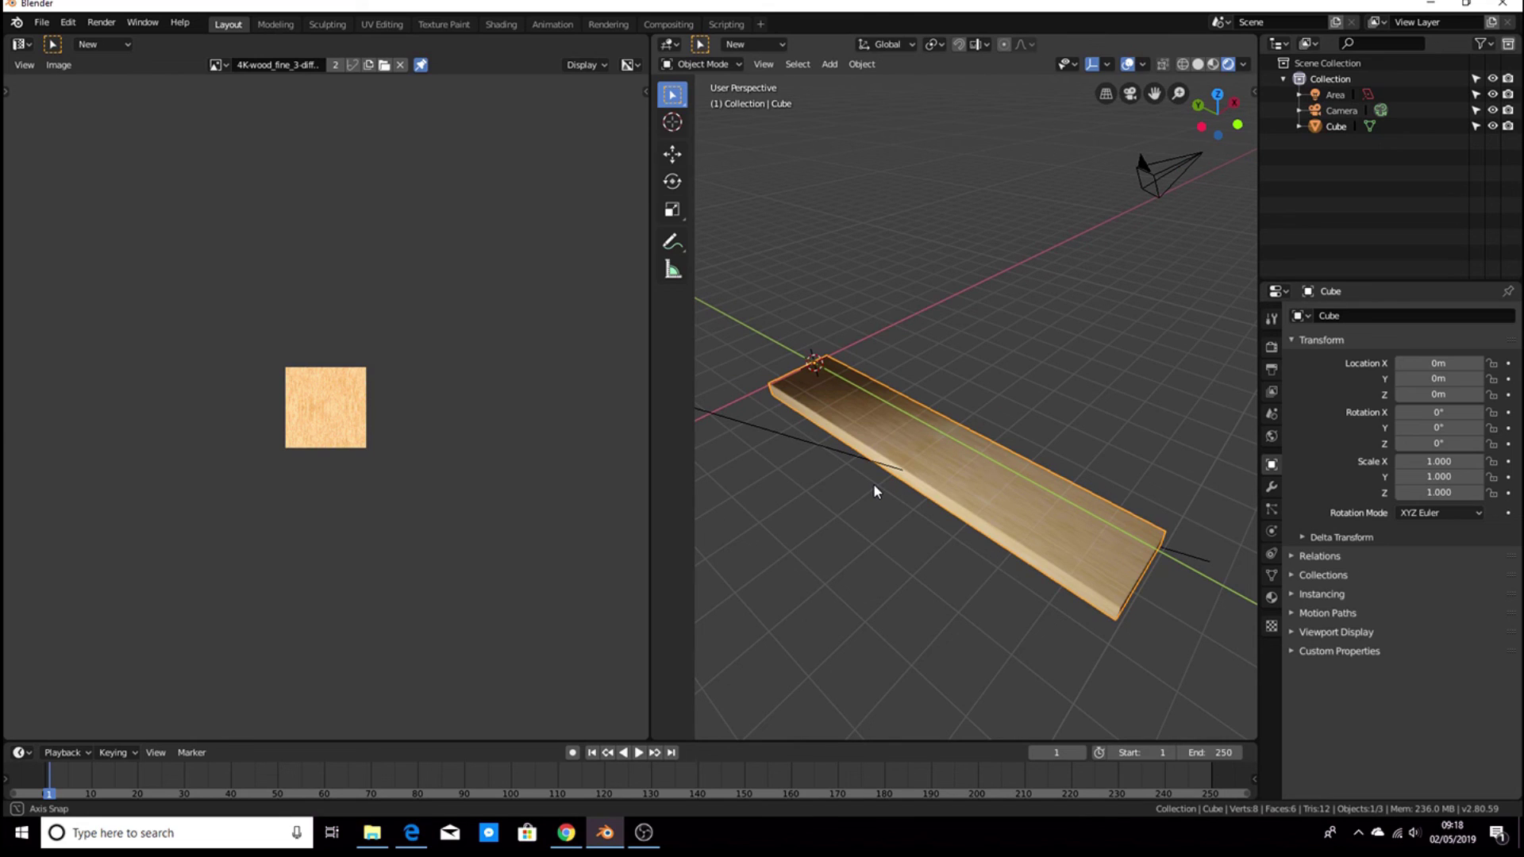
{"action": "middle_click_drag", "start_coordinate": [874, 485], "coordinate": [813, 519]}
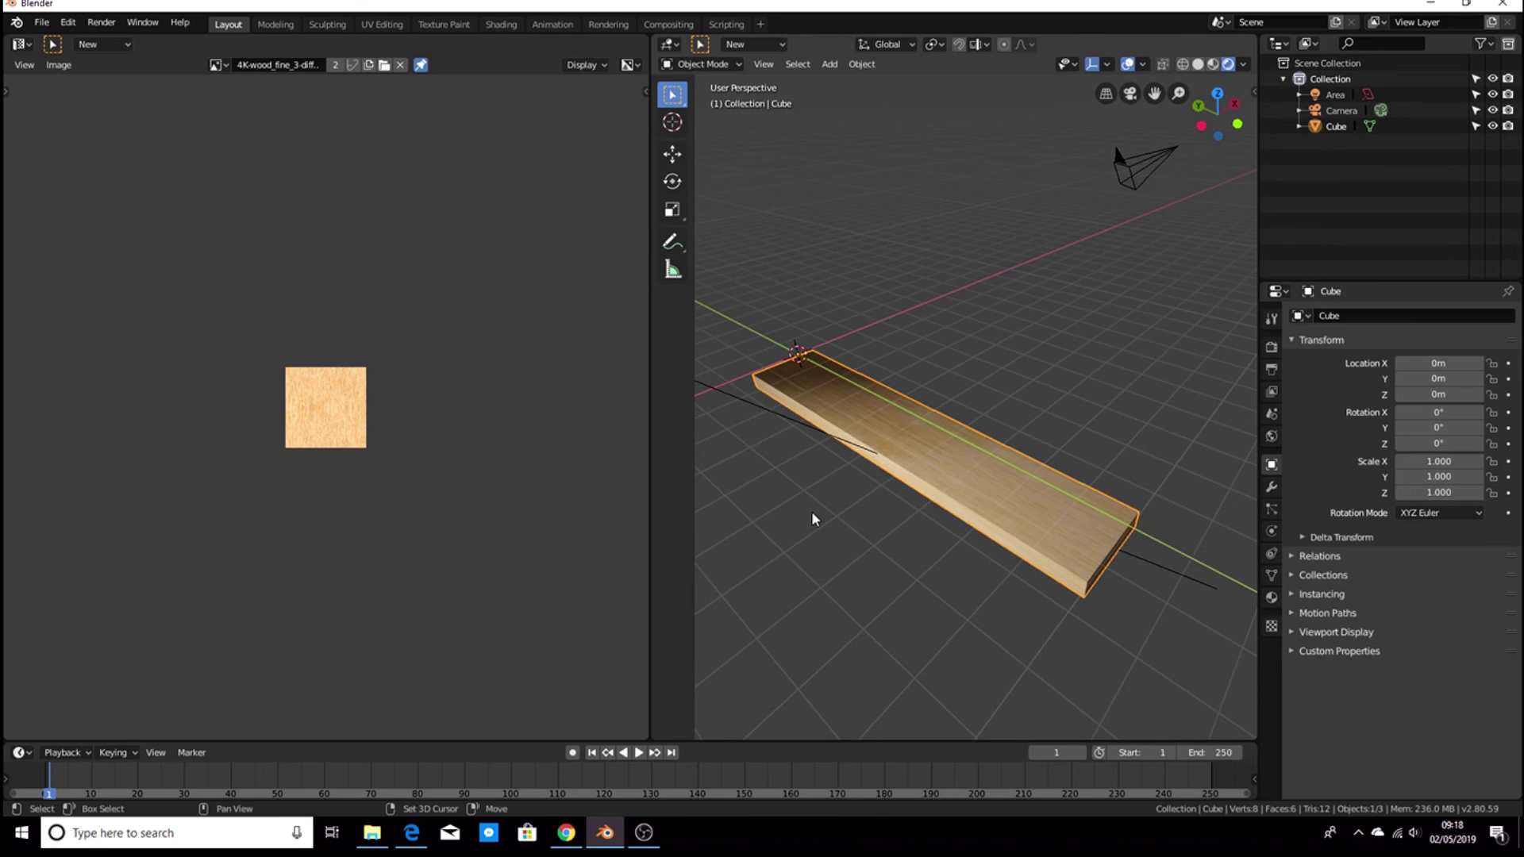